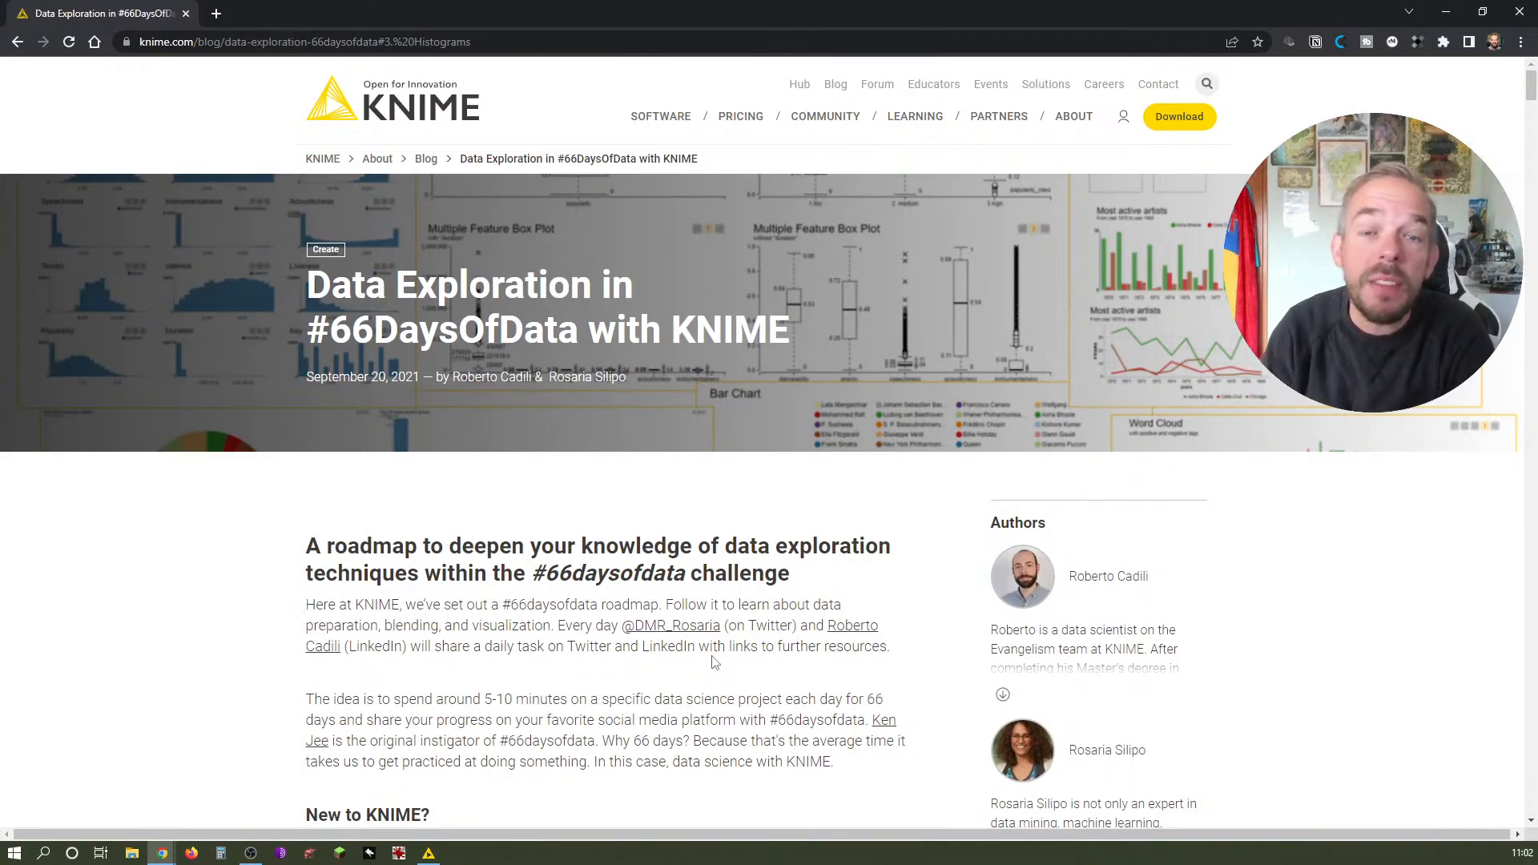
Read the Histograms section of the #66DaysOfData blog post, focusing on the Day 17 task about layout and the Text Output Widget
{"action": "scroll", "coordinate": [498, 591], "scroll_direction": "down", "scroll_amount": 15}
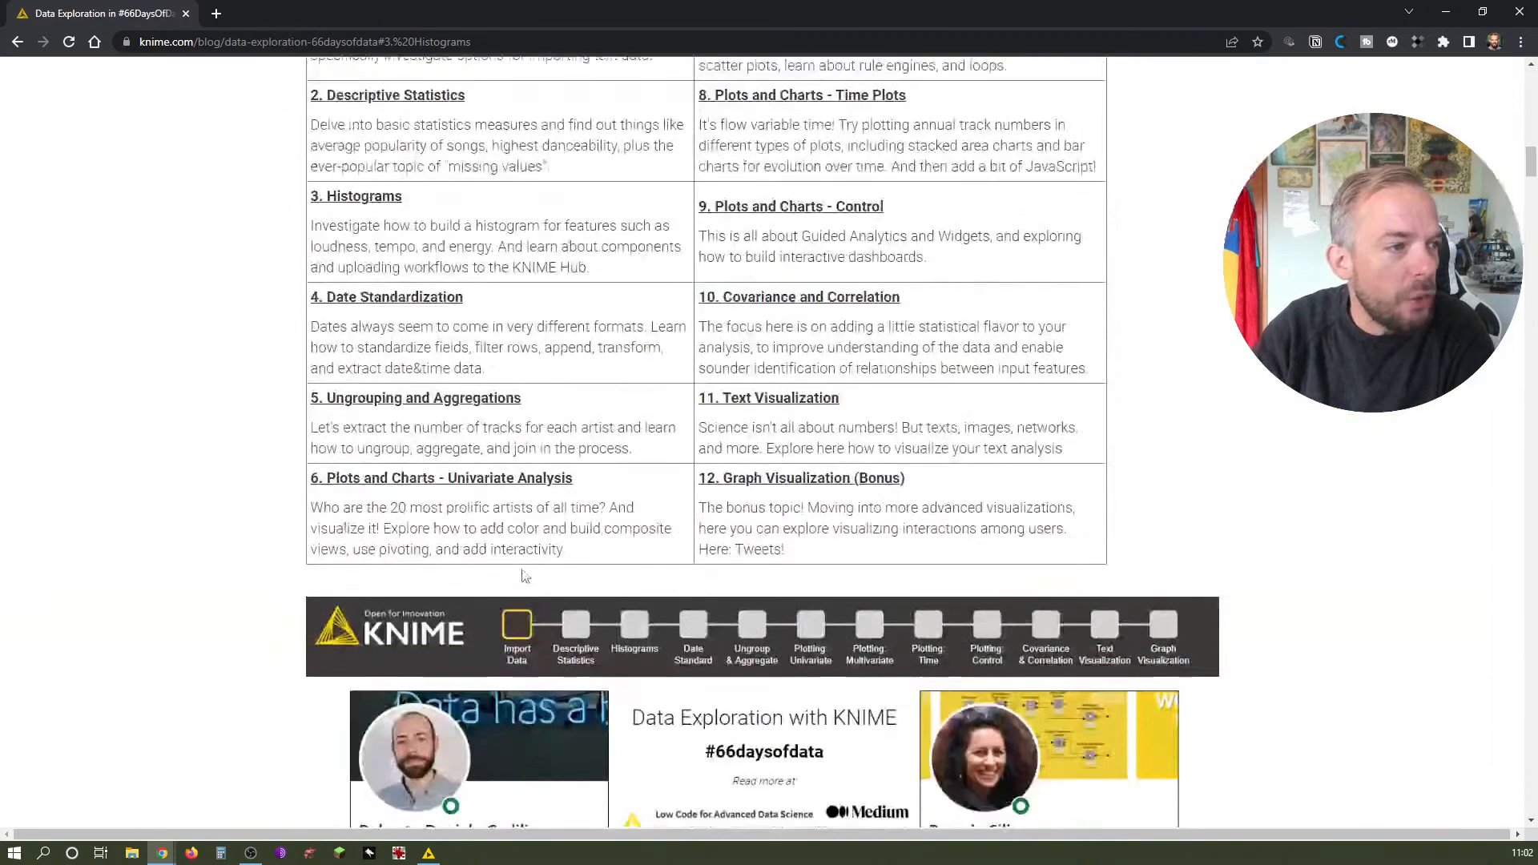
{"action": "scroll", "coordinate": [396, 467], "scroll_direction": "up", "scroll_amount": 1}
{"action": "left_click", "coordinate": [361, 417]}
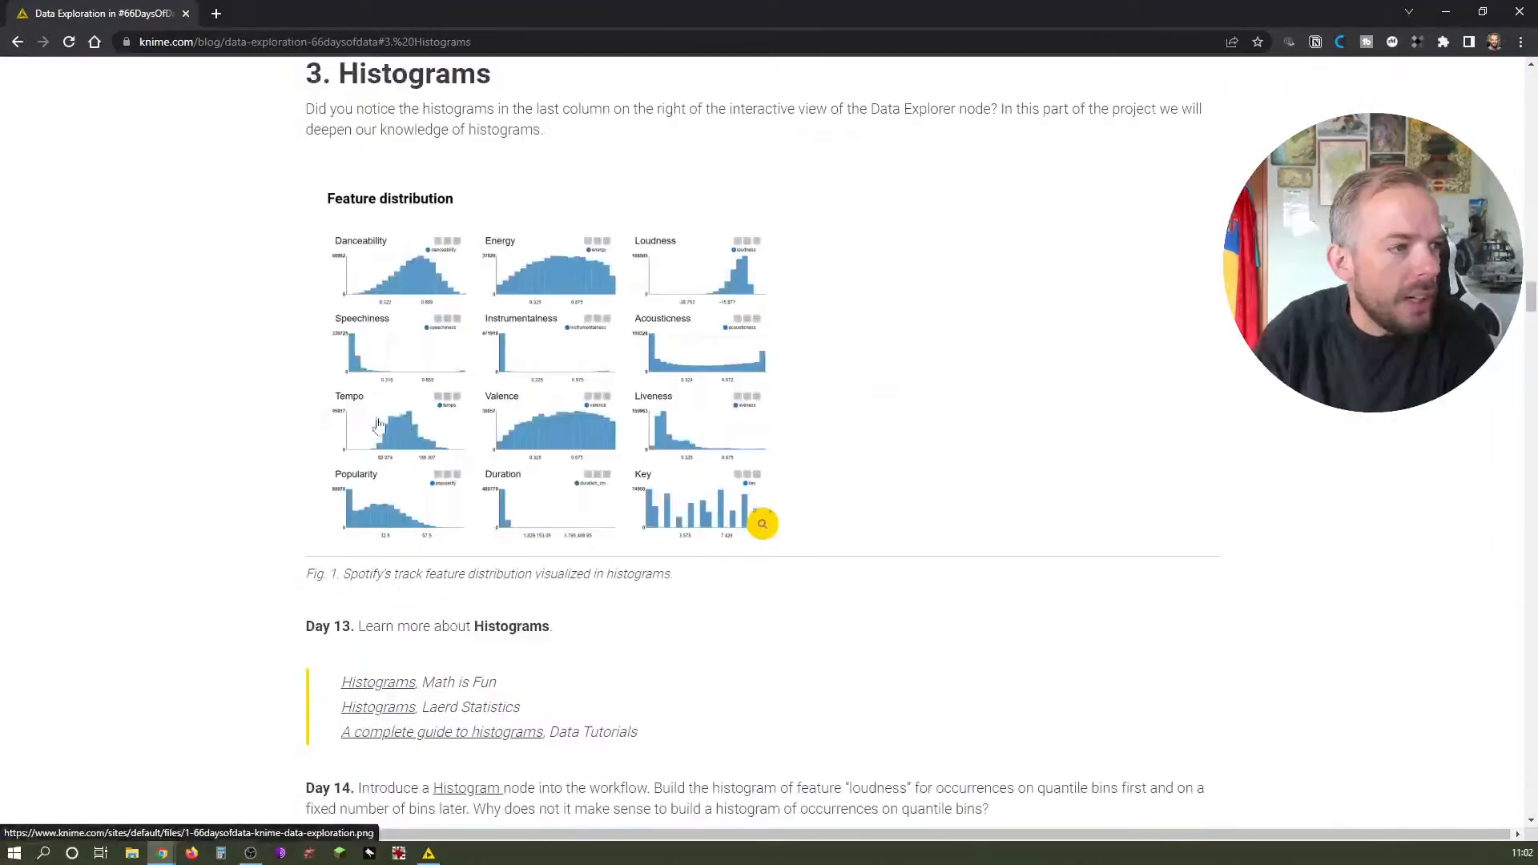
{"action": "scroll", "coordinate": [662, 623], "scroll_direction": "down", "scroll_amount": 8}
{"action": "scroll", "coordinate": [663, 619], "scroll_direction": "down", "scroll_amount": 3}
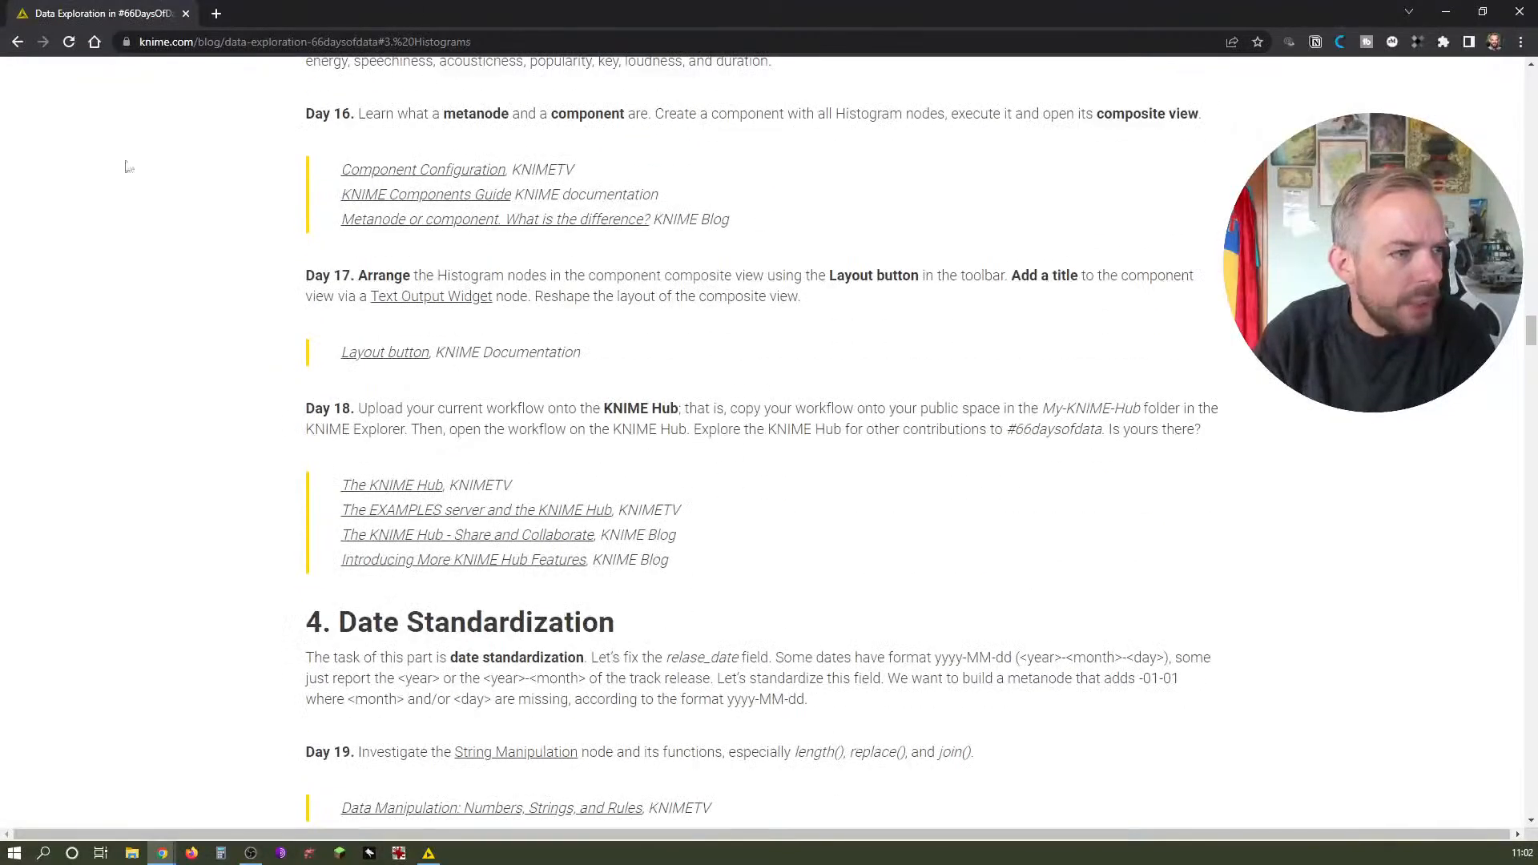
{"action": "scroll", "coordinate": [624, 489], "scroll_direction": "up", "scroll_amount": 2}
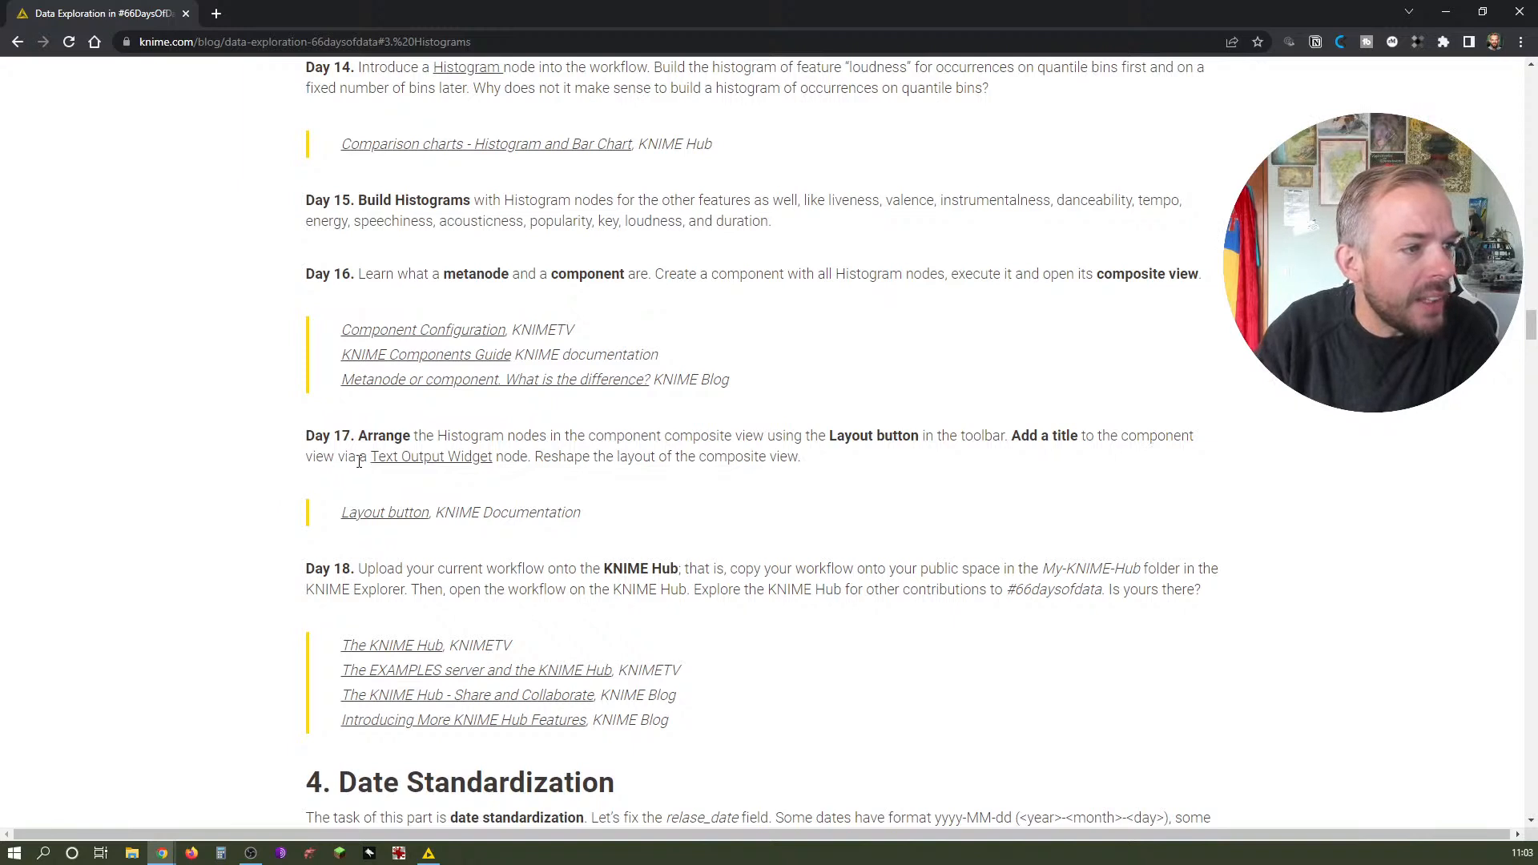
{"action": "left_click_drag", "start_coordinate": [371, 462], "coordinate": [492, 462]}
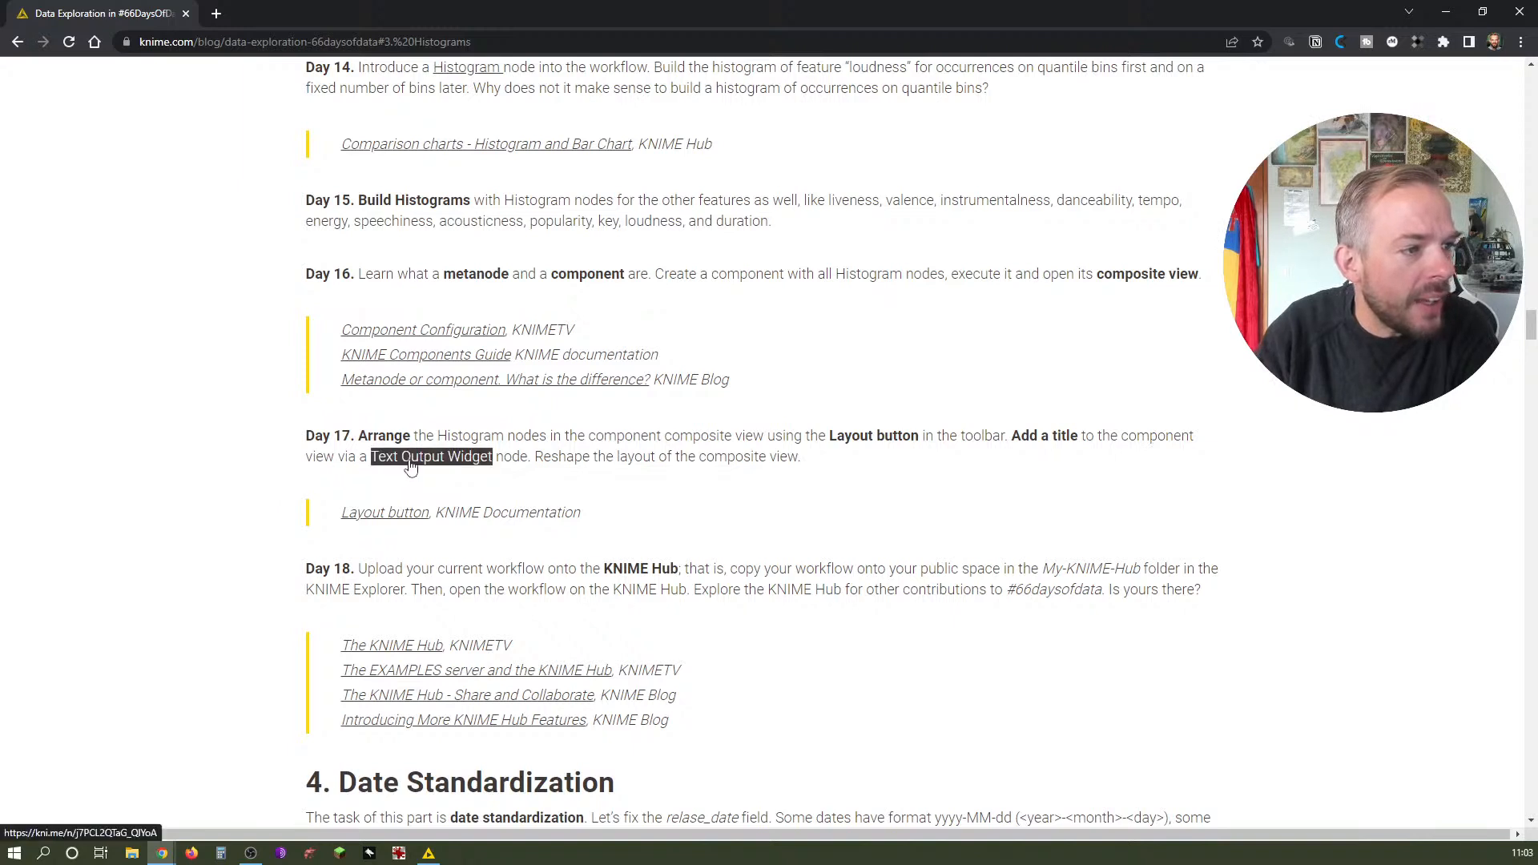
{"action": "left_click", "coordinate": [495, 463]}
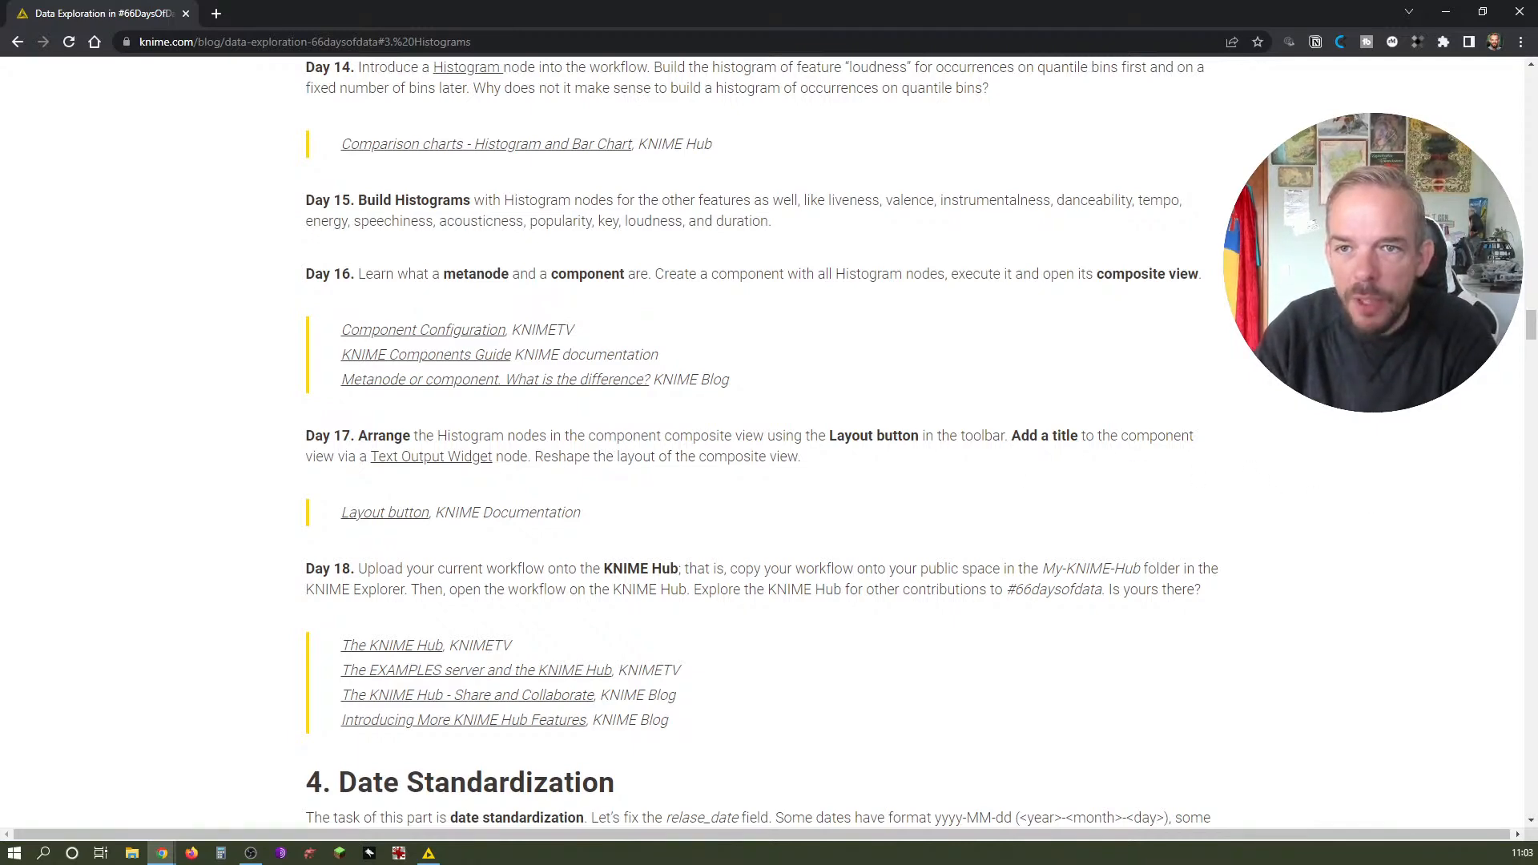
Switch to KNIME Analytics Platform and examine the Dataset Histograms component's interactive view, closing it when done
{"action": "key", "text": "alt+Tab"}
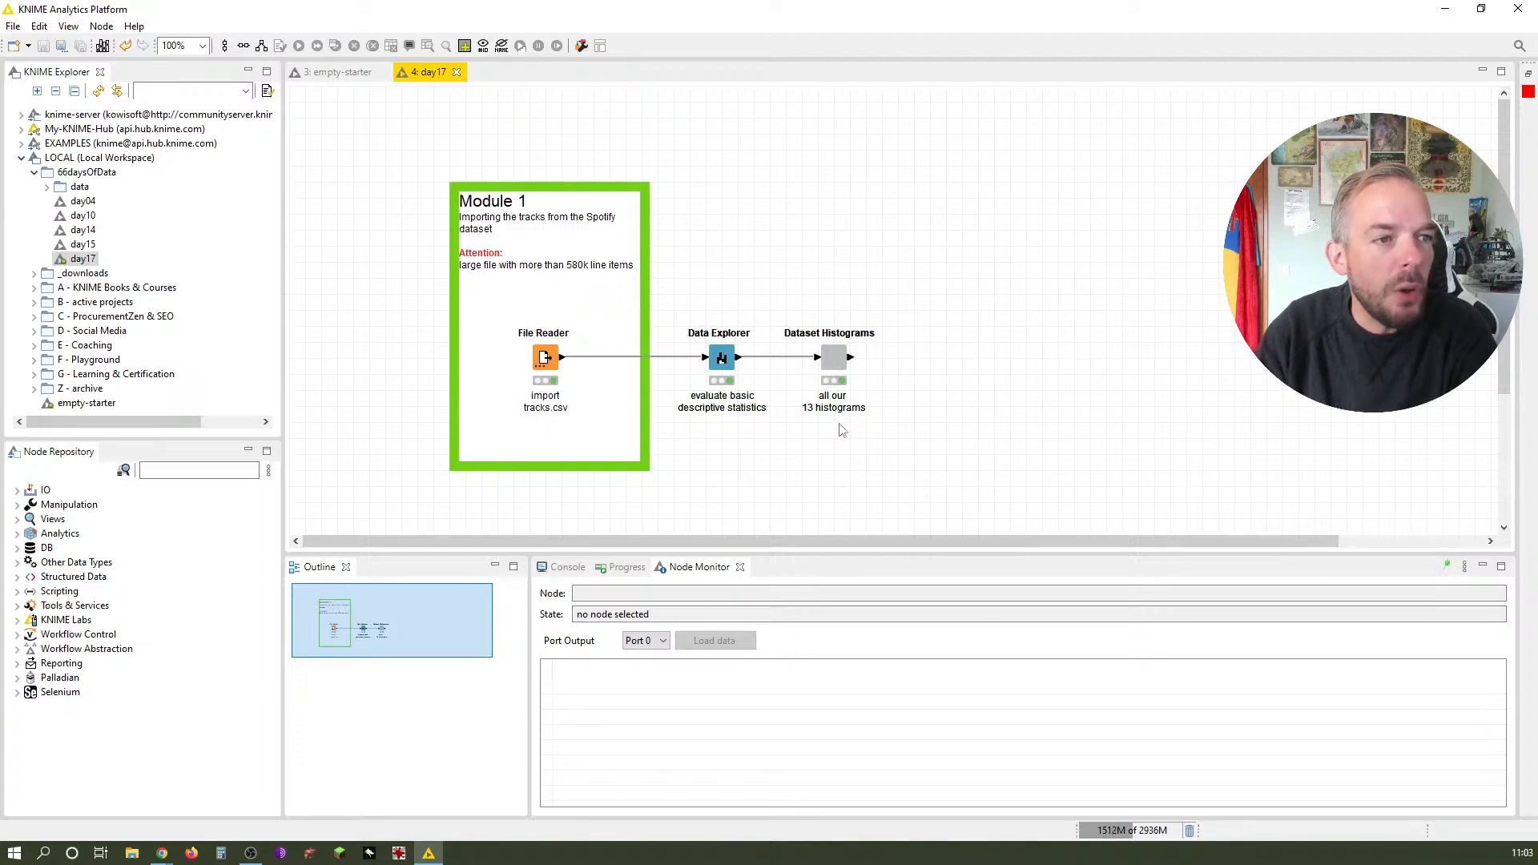
{"action": "left_click", "coordinate": [837, 364]}
{"action": "right_click", "coordinate": [840, 359]}
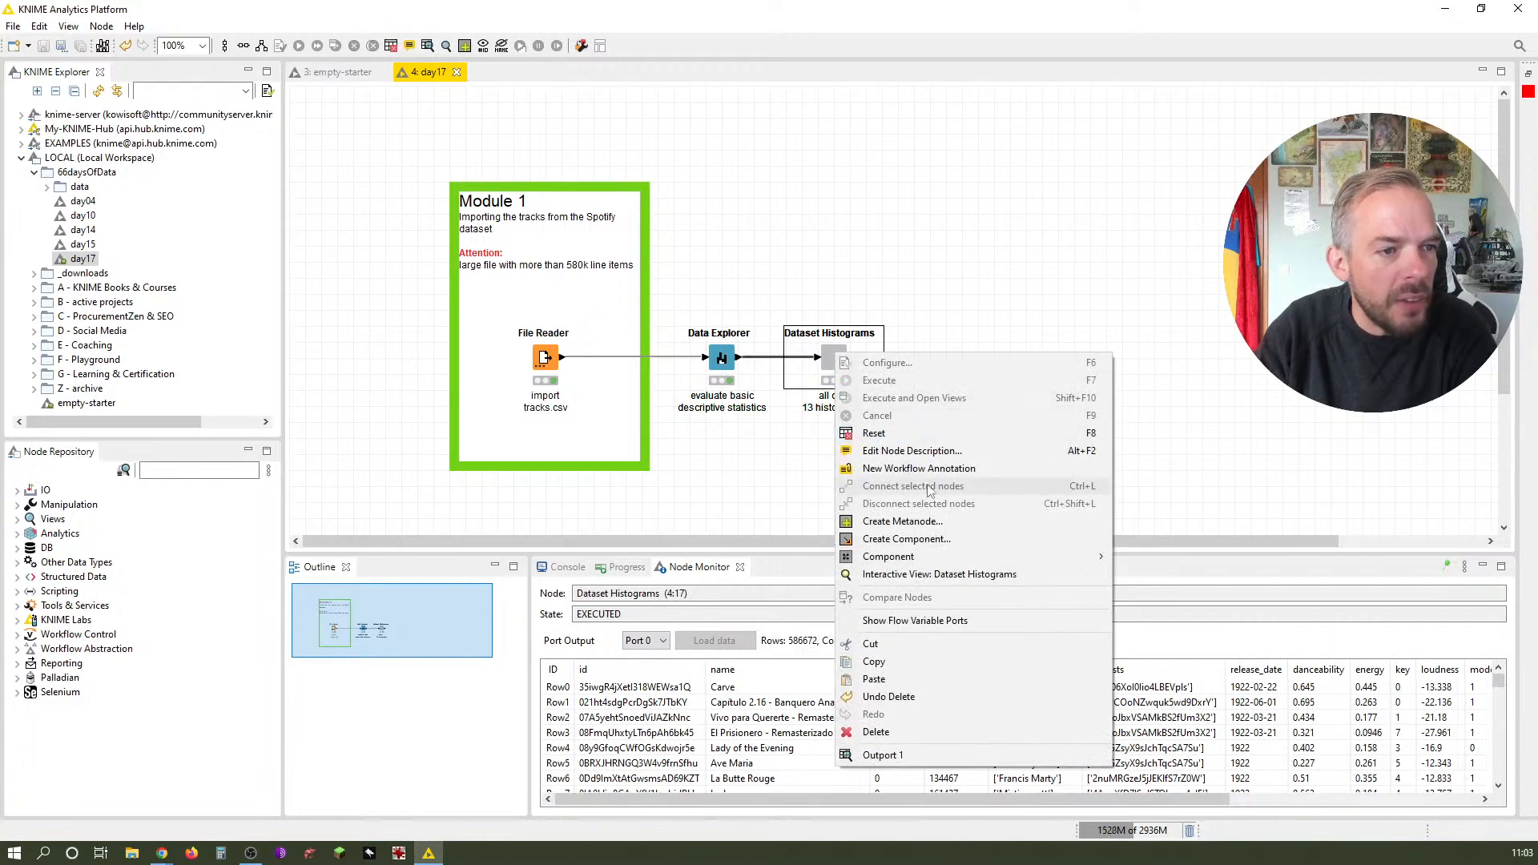
{"action": "left_click", "coordinate": [974, 582]}
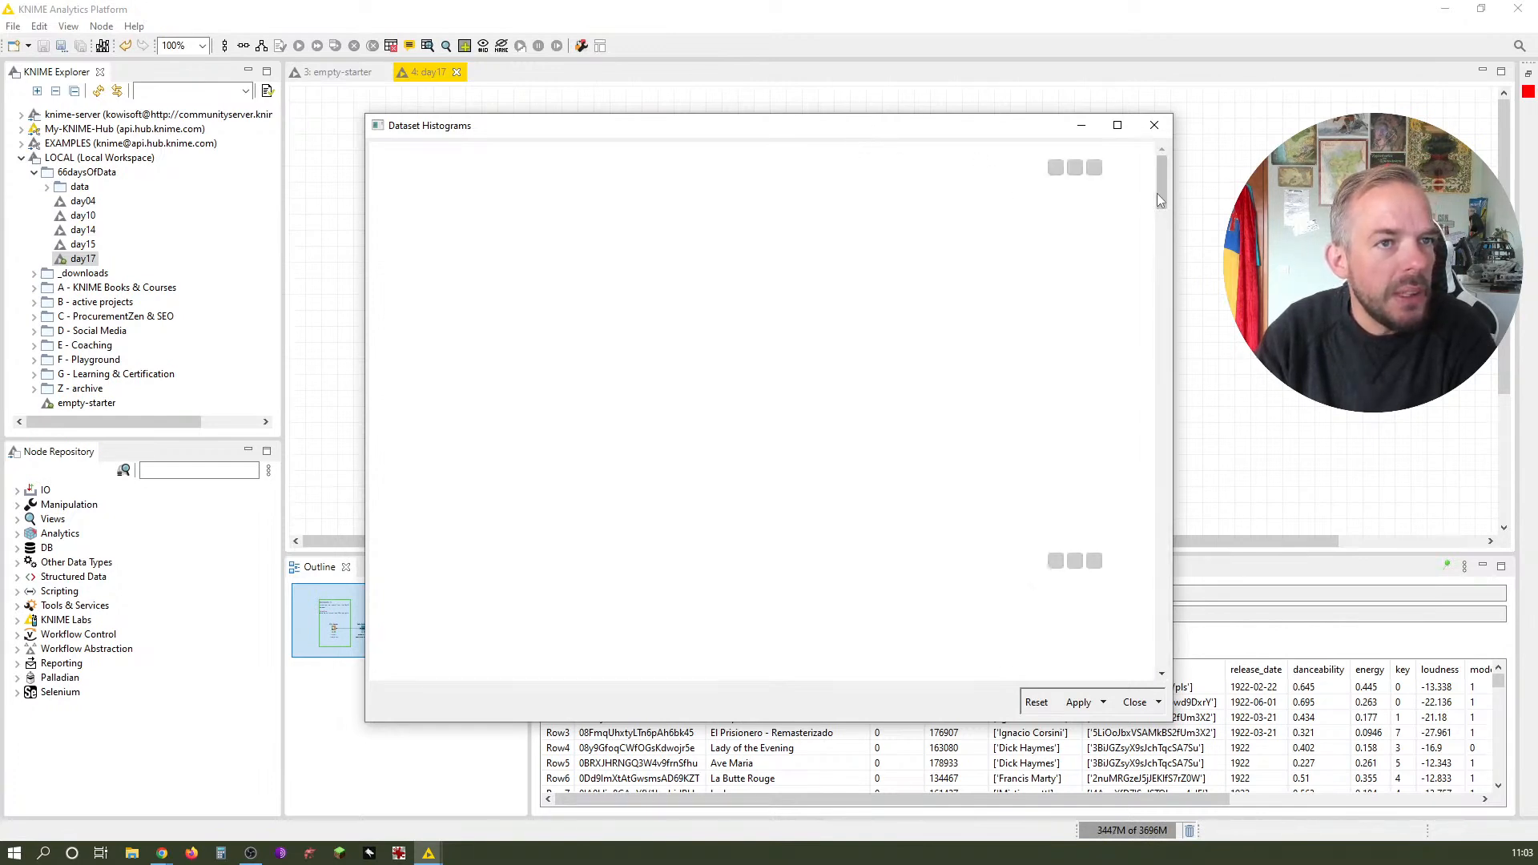
{"action": "left_click_drag", "start_coordinate": [1161, 197], "coordinate": [1179, 599]}
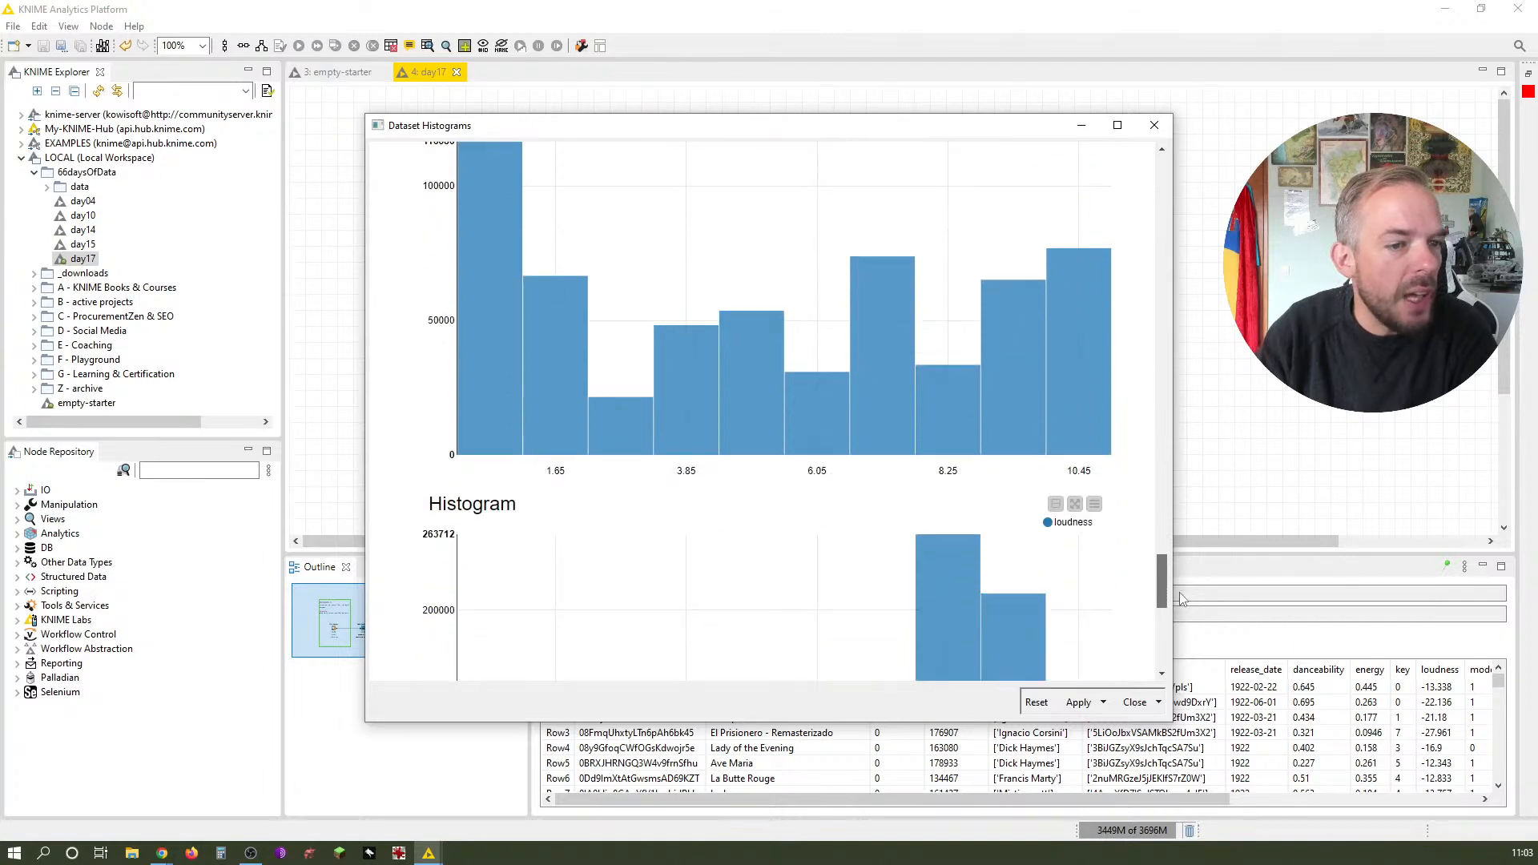
{"action": "left_click", "coordinate": [1136, 704]}
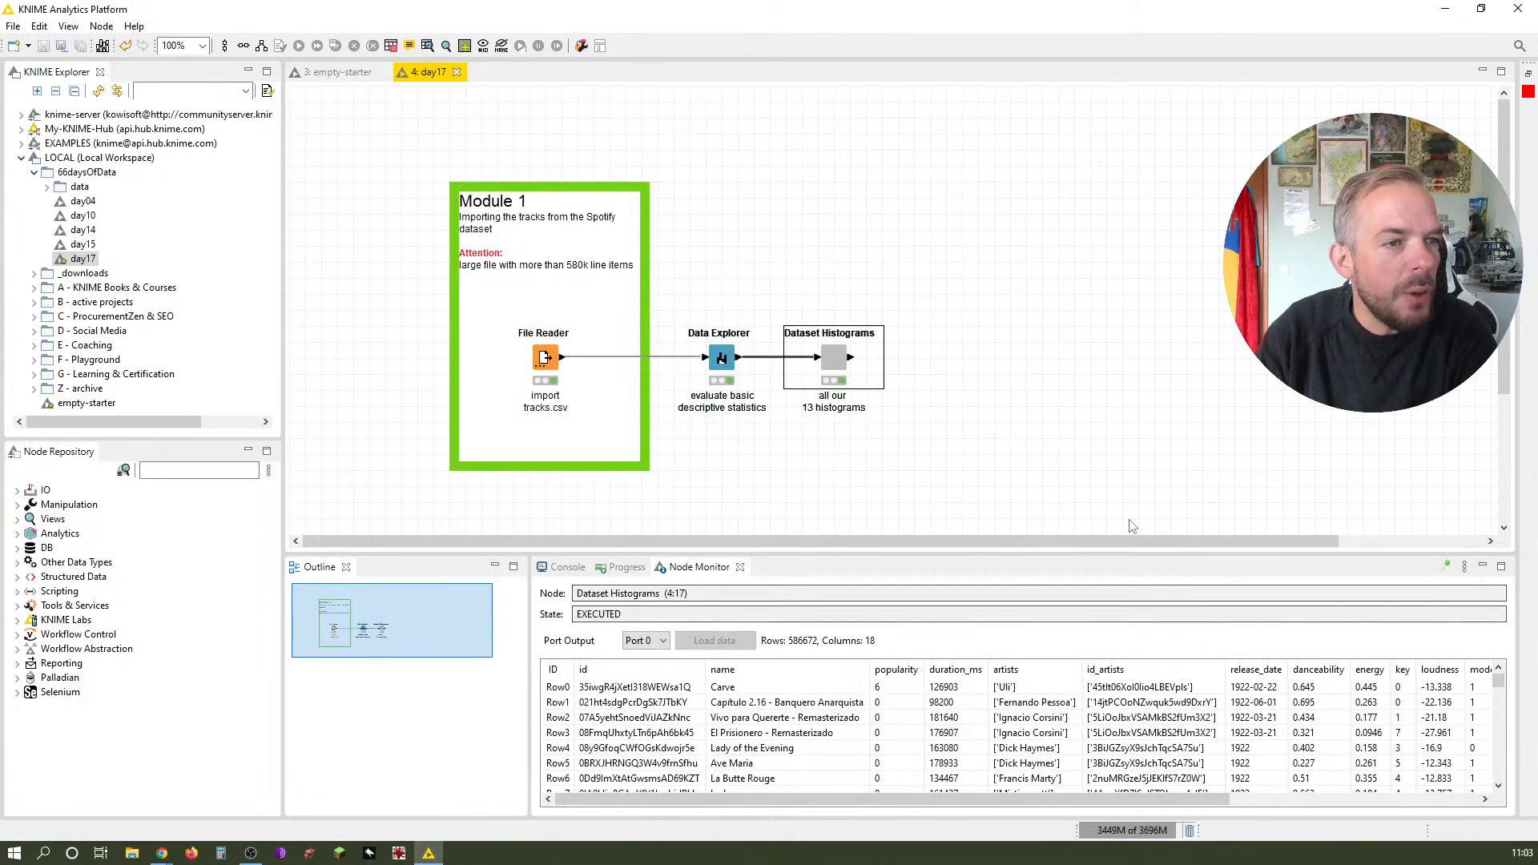
Open the Dataset Histograms component and look over the Histogram nodes inside it
{"action": "double_click", "coordinate": [833, 373]}
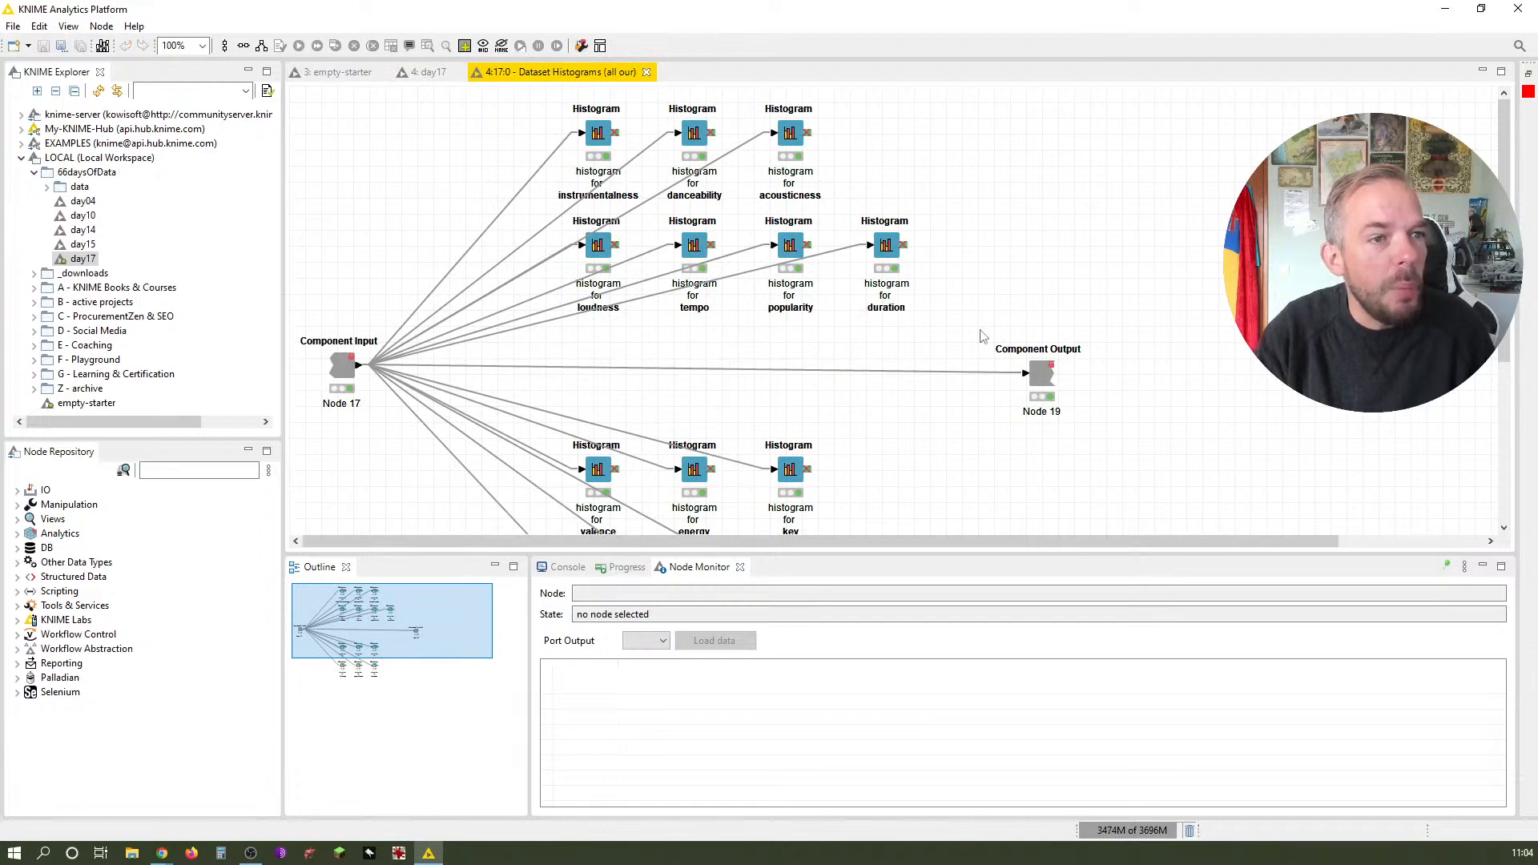
{"action": "scroll", "coordinate": [983, 335], "scroll_direction": "down", "scroll_amount": 5}
{"action": "scroll", "coordinate": [985, 335], "scroll_direction": "up", "scroll_amount": 5}
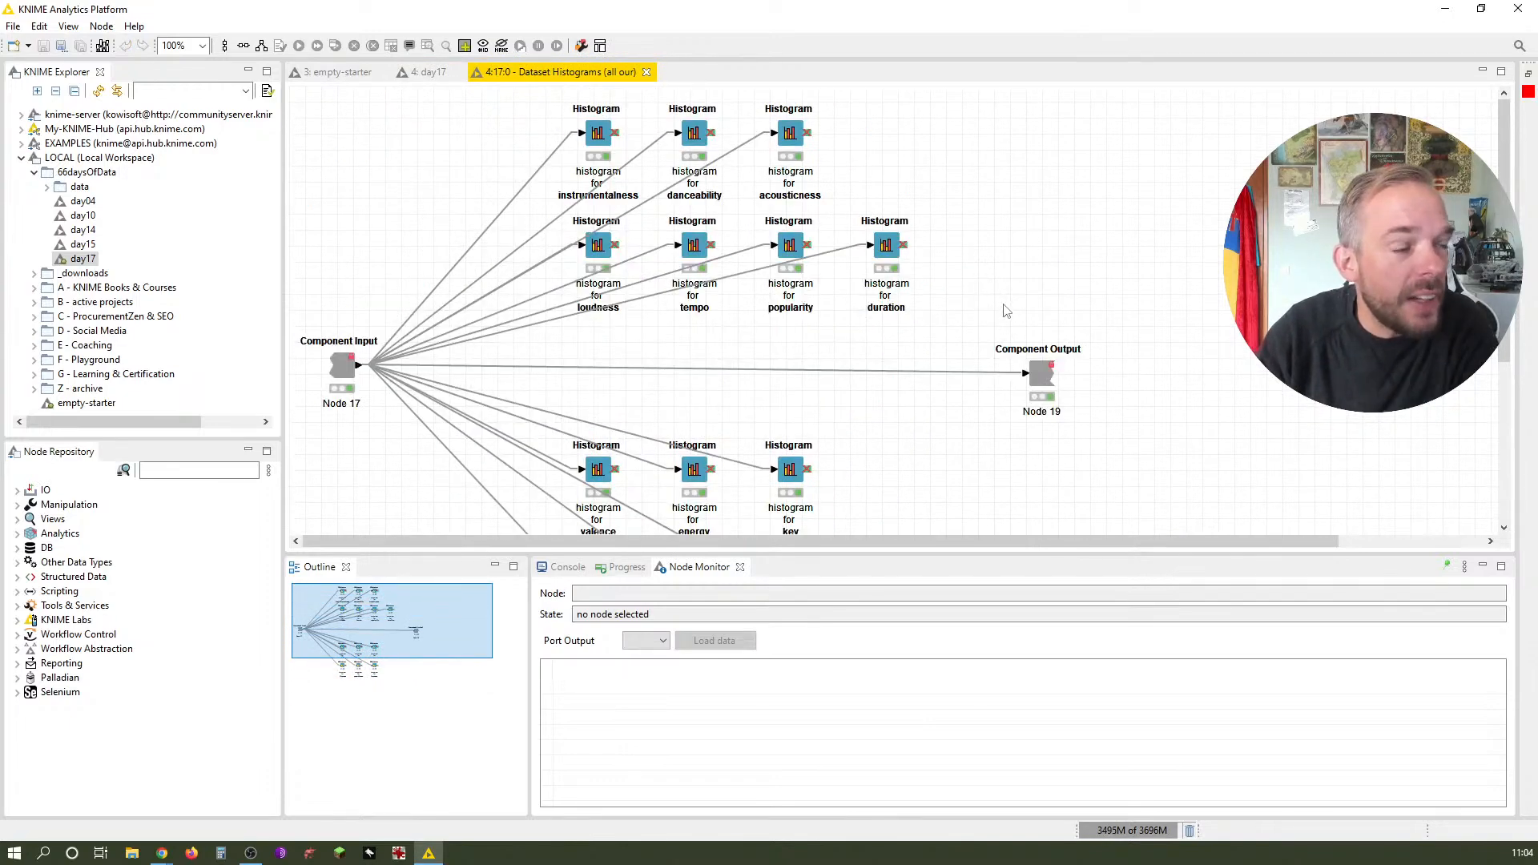
Check the component options available for Dataset Histograms in the day17 workflow and return to the component's inner workflow
{"action": "left_click", "coordinate": [444, 73]}
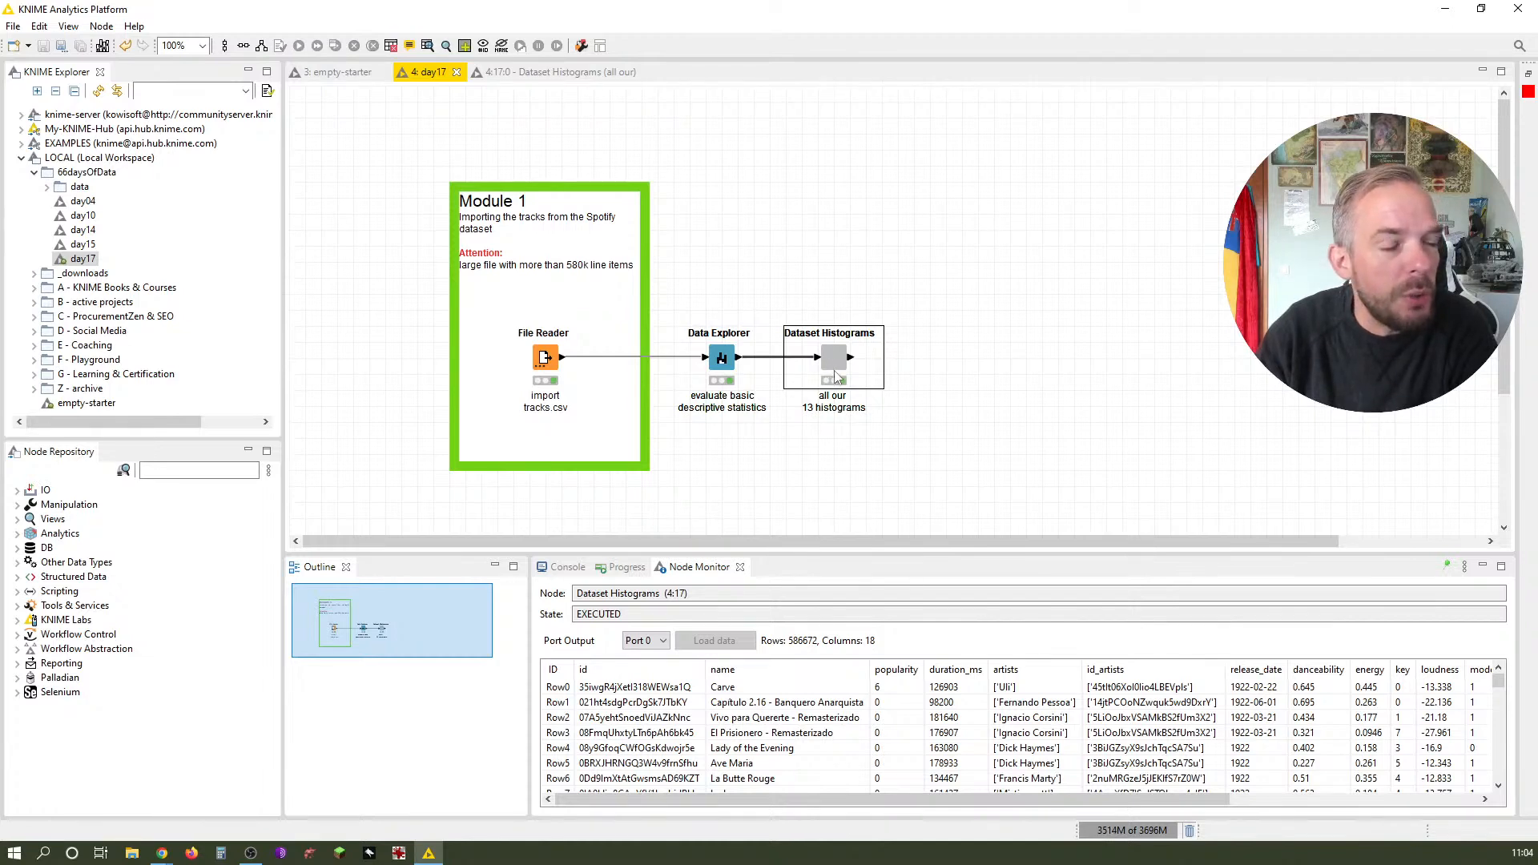
{"action": "right_click", "coordinate": [839, 365]}
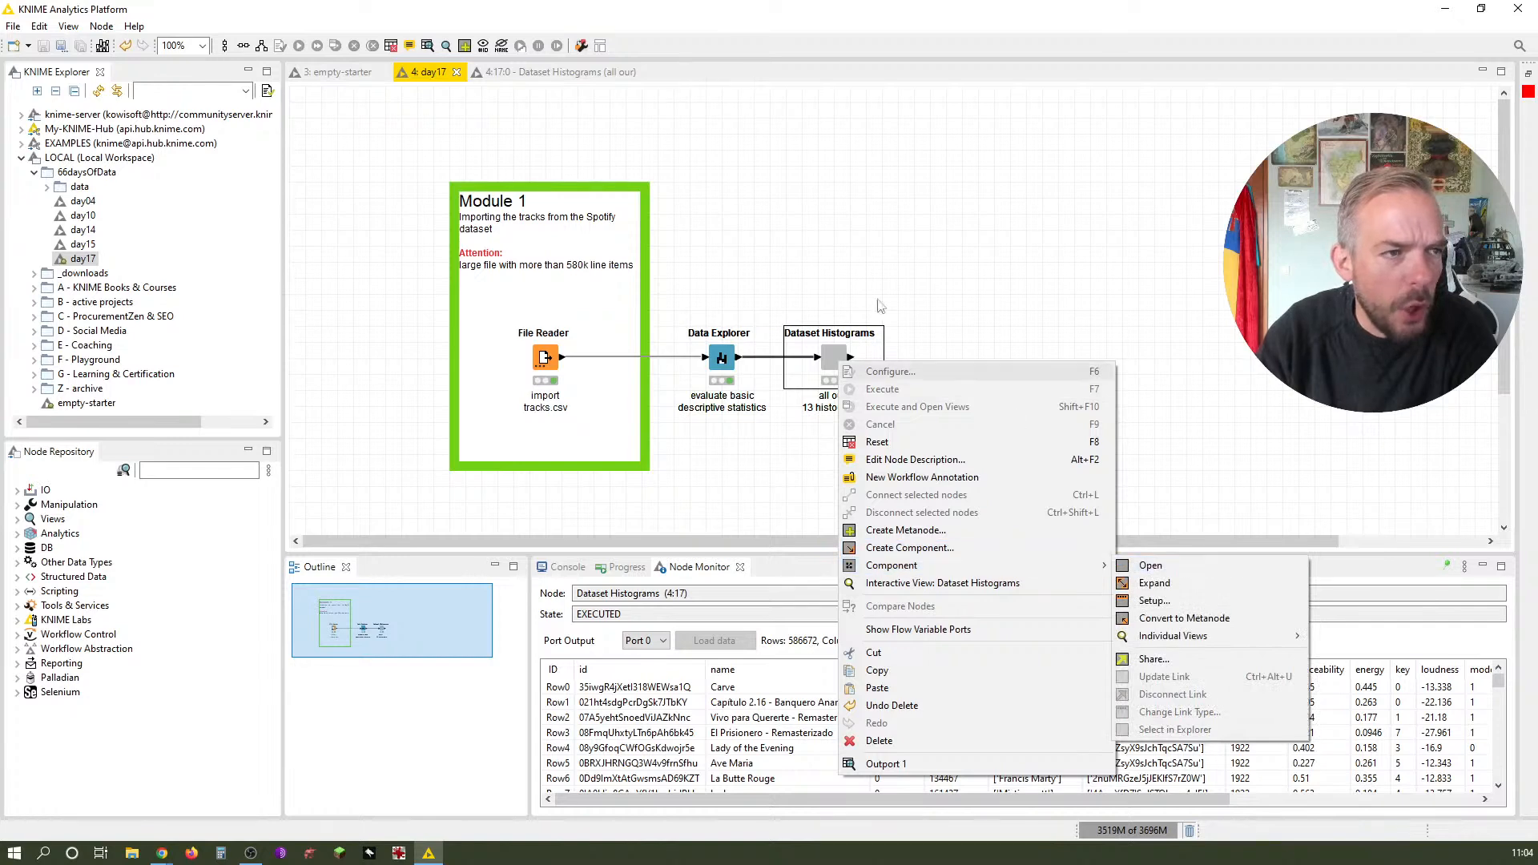
{"action": "left_click", "coordinate": [531, 72]}
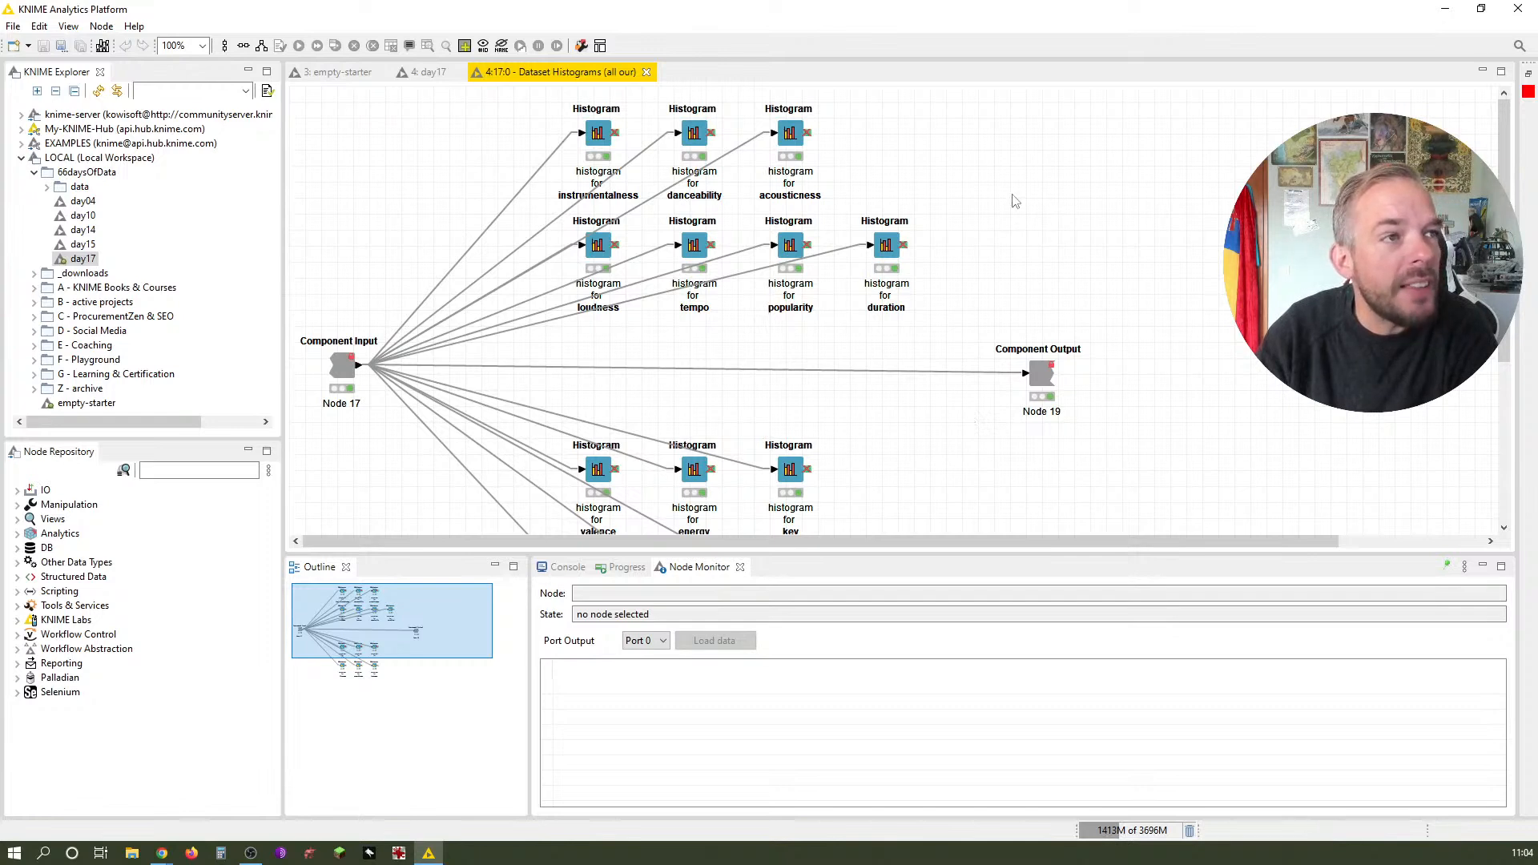
Open the component's composite view layout and remove the loudness, liveness, valence, instrumentalness, danceability and tempo histograms from their rows
{"action": "left_click", "coordinate": [601, 48]}
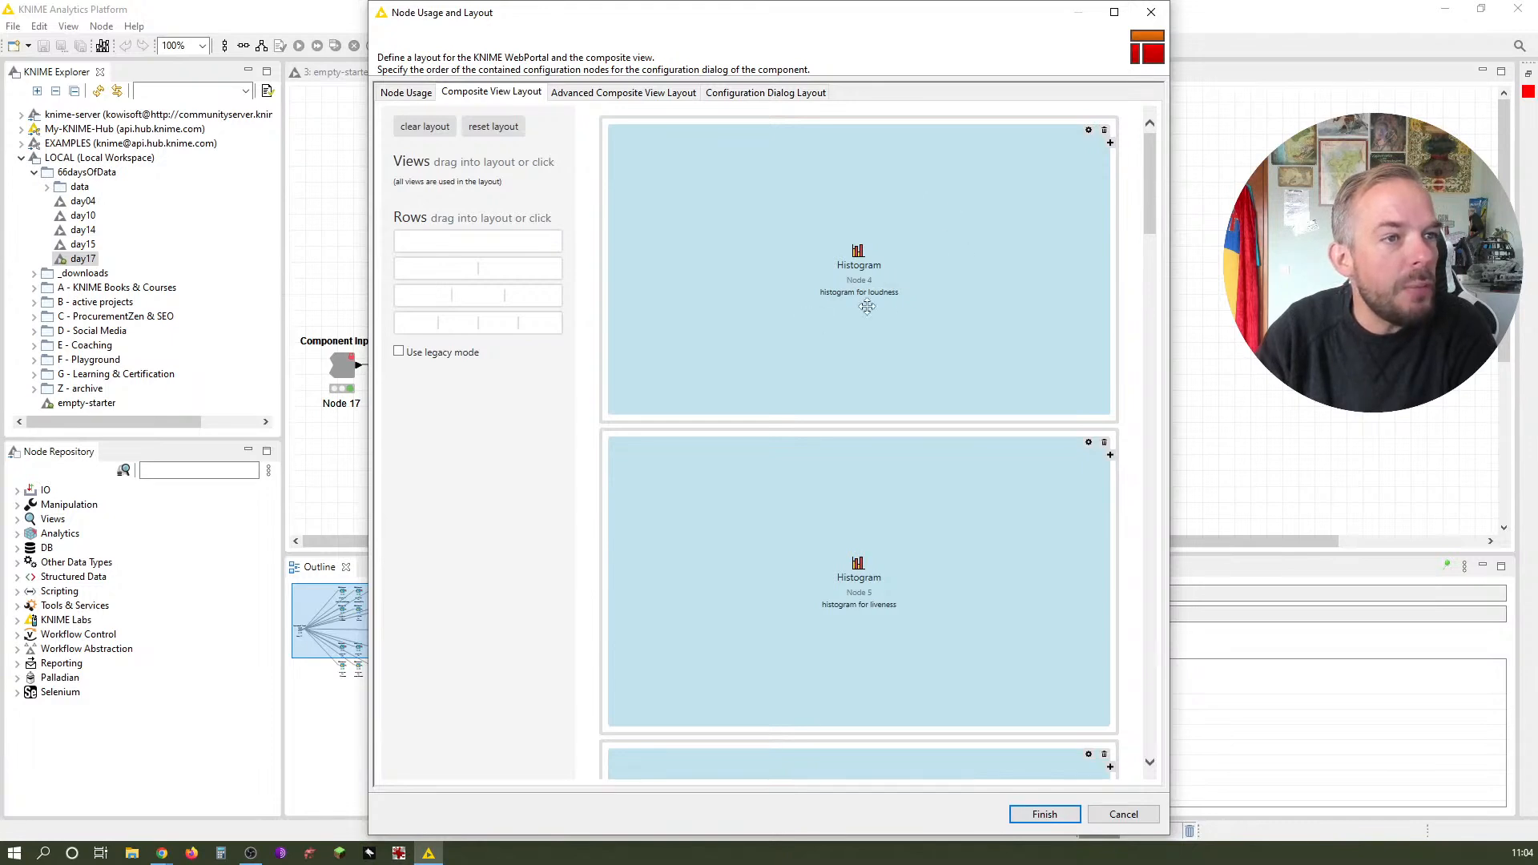
{"action": "left_click_drag", "start_coordinate": [674, 16], "coordinate": [837, 211]}
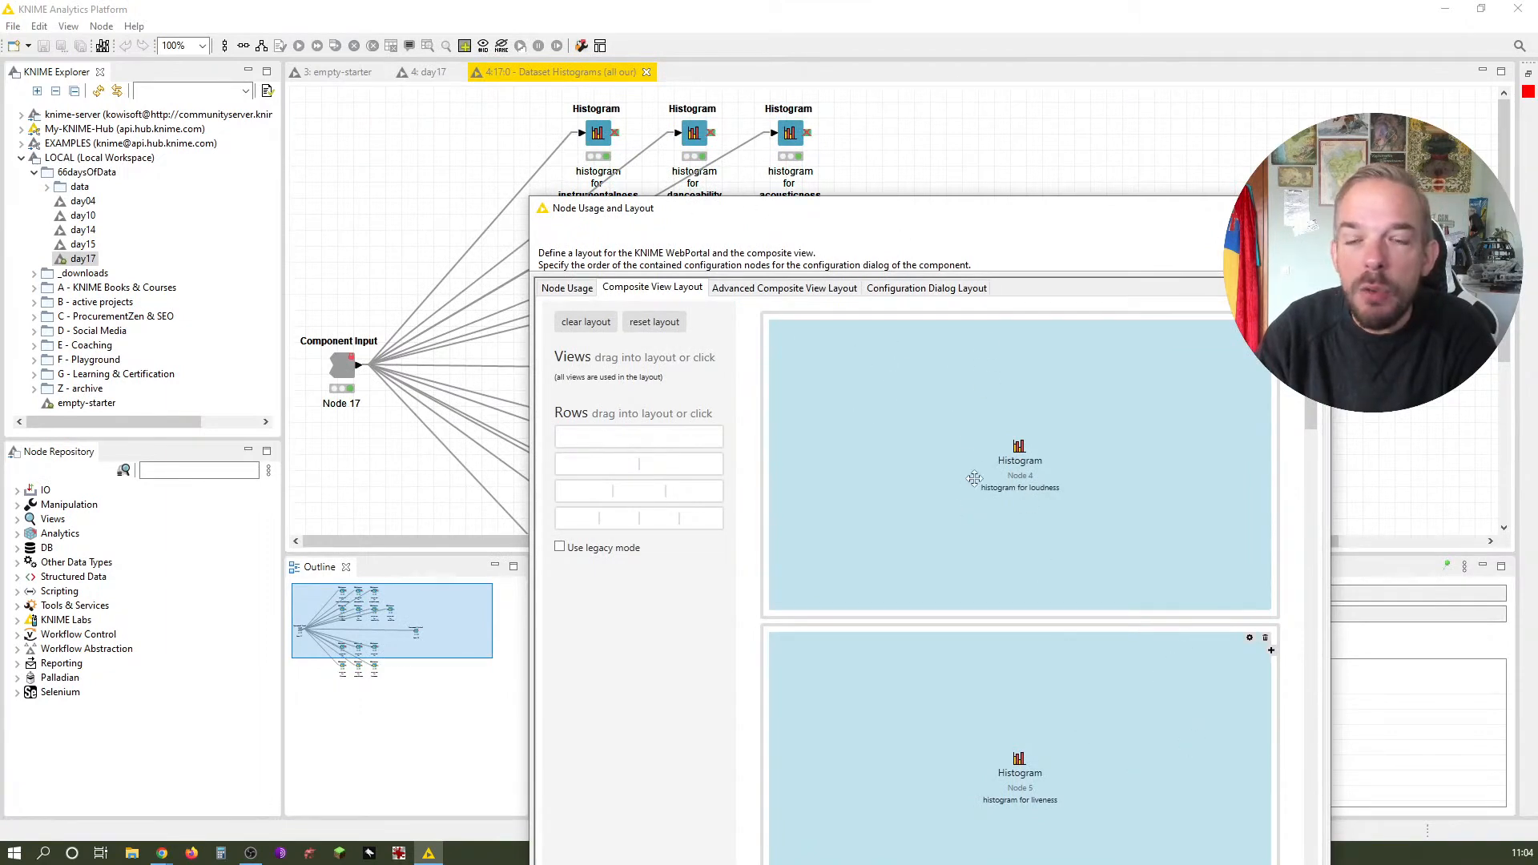
{"action": "left_click_drag", "start_coordinate": [871, 215], "coordinate": [766, 45]}
{"action": "left_click", "coordinate": [1158, 156]}
{"action": "left_click", "coordinate": [1159, 214]}
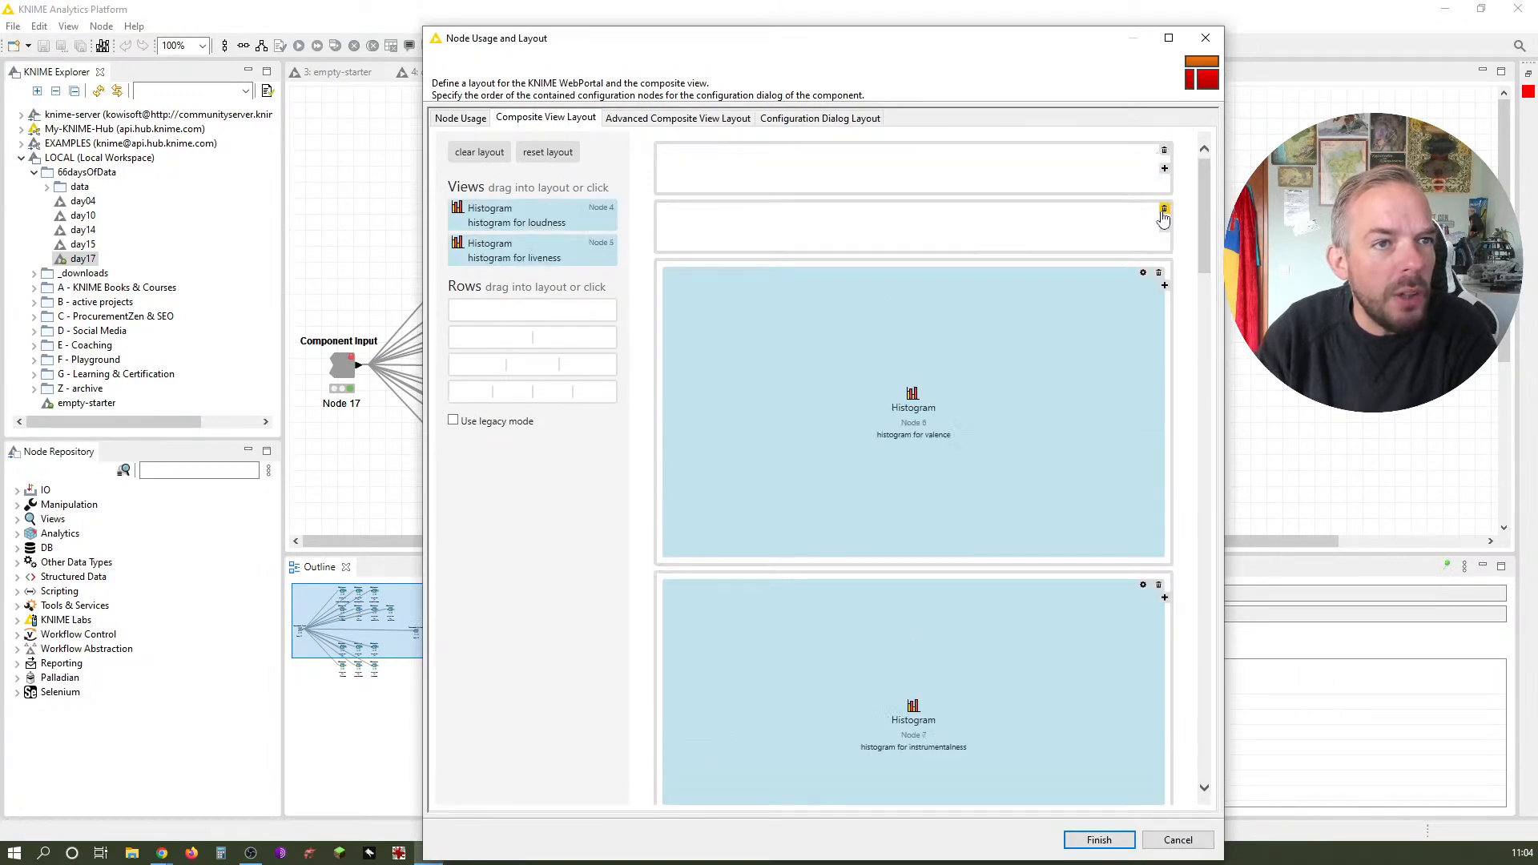
{"action": "left_click", "coordinate": [1158, 272]}
{"action": "left_click", "coordinate": [1159, 332]}
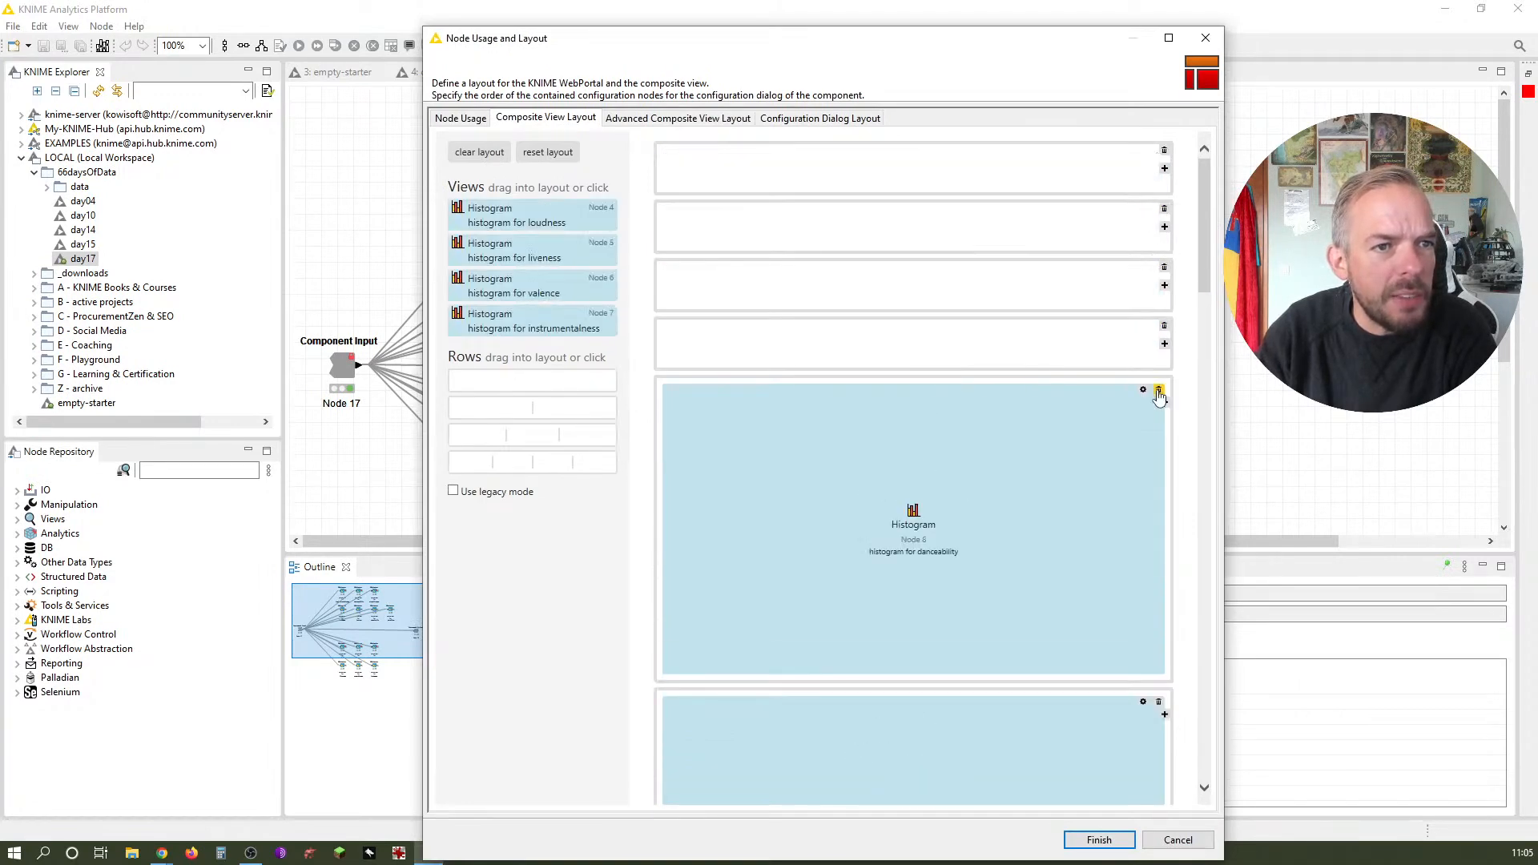
{"action": "left_click", "coordinate": [1158, 390]}
{"action": "left_click", "coordinate": [1158, 449]}
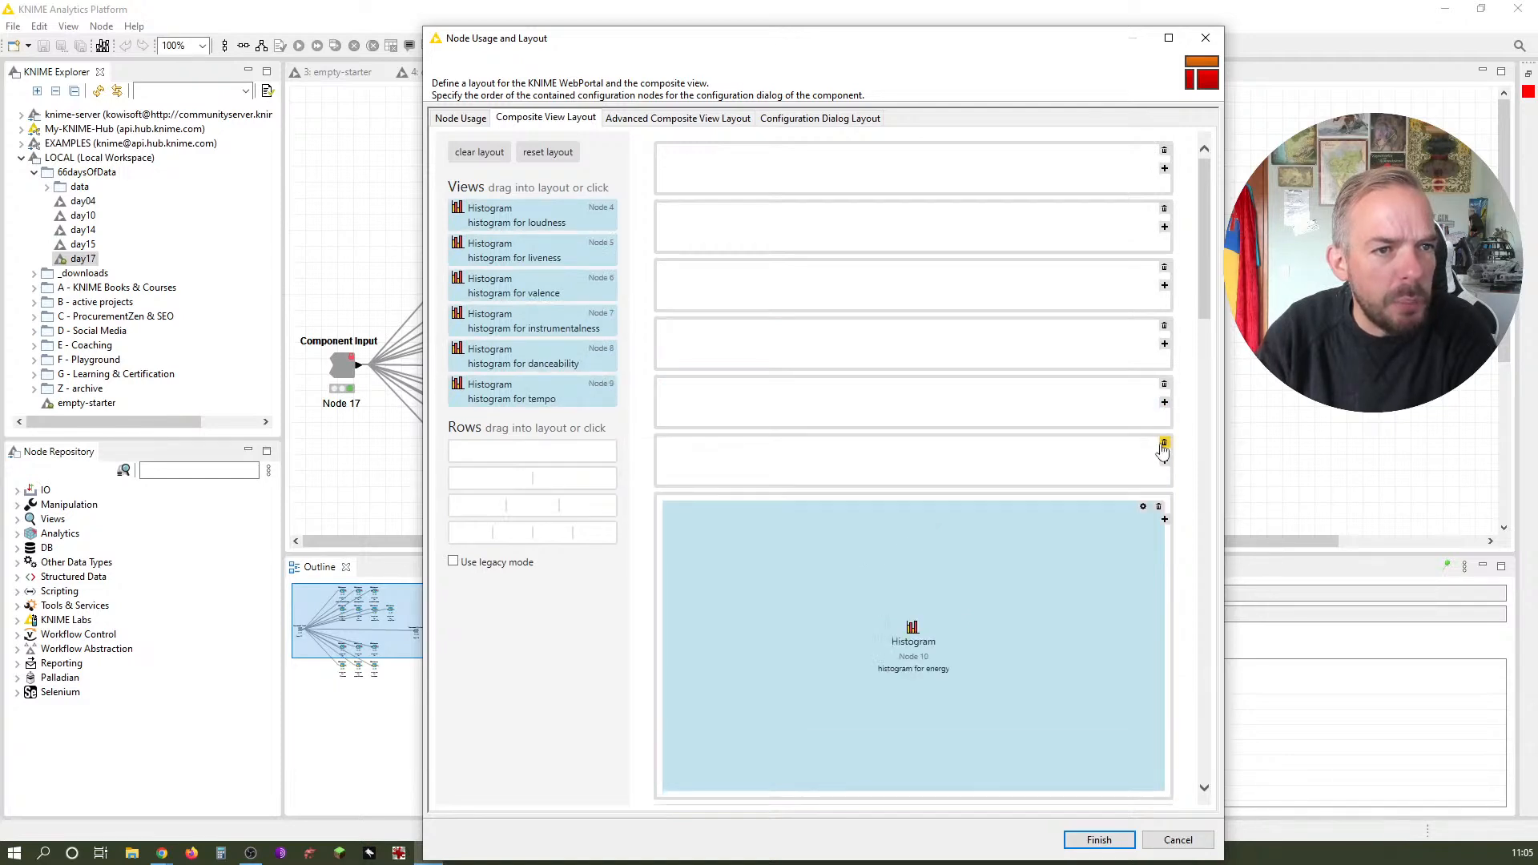
Delete five of the emptied layout rows, keeping the first row above the energy histogram
{"action": "left_click", "coordinate": [1164, 442]}
{"action": "left_click", "coordinate": [1164, 384]}
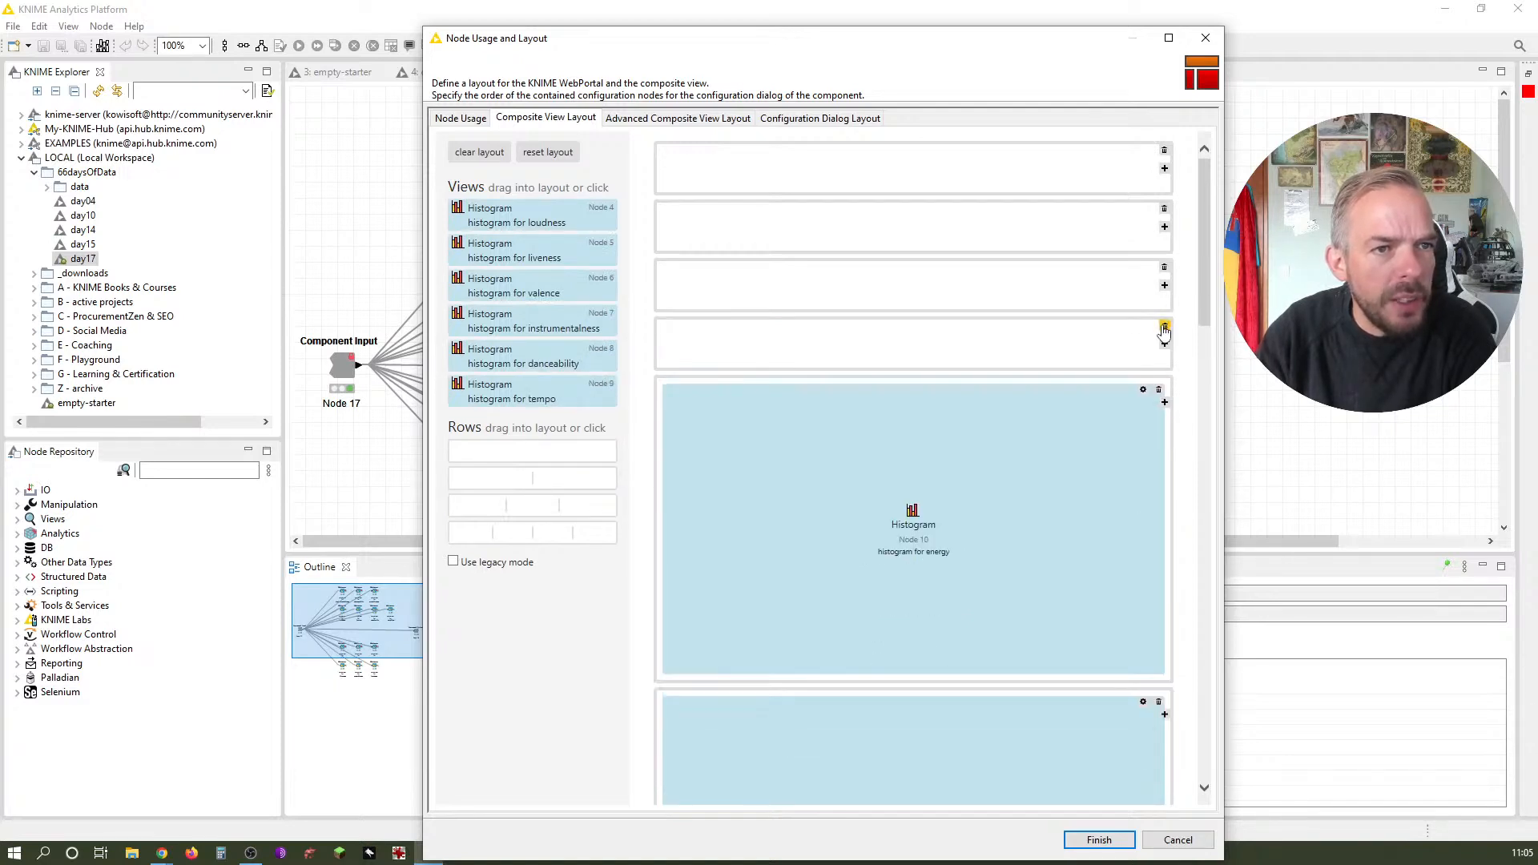
{"action": "left_click", "coordinate": [1164, 325]}
{"action": "left_click", "coordinate": [1164, 267]}
{"action": "left_click", "coordinate": [1163, 210]}
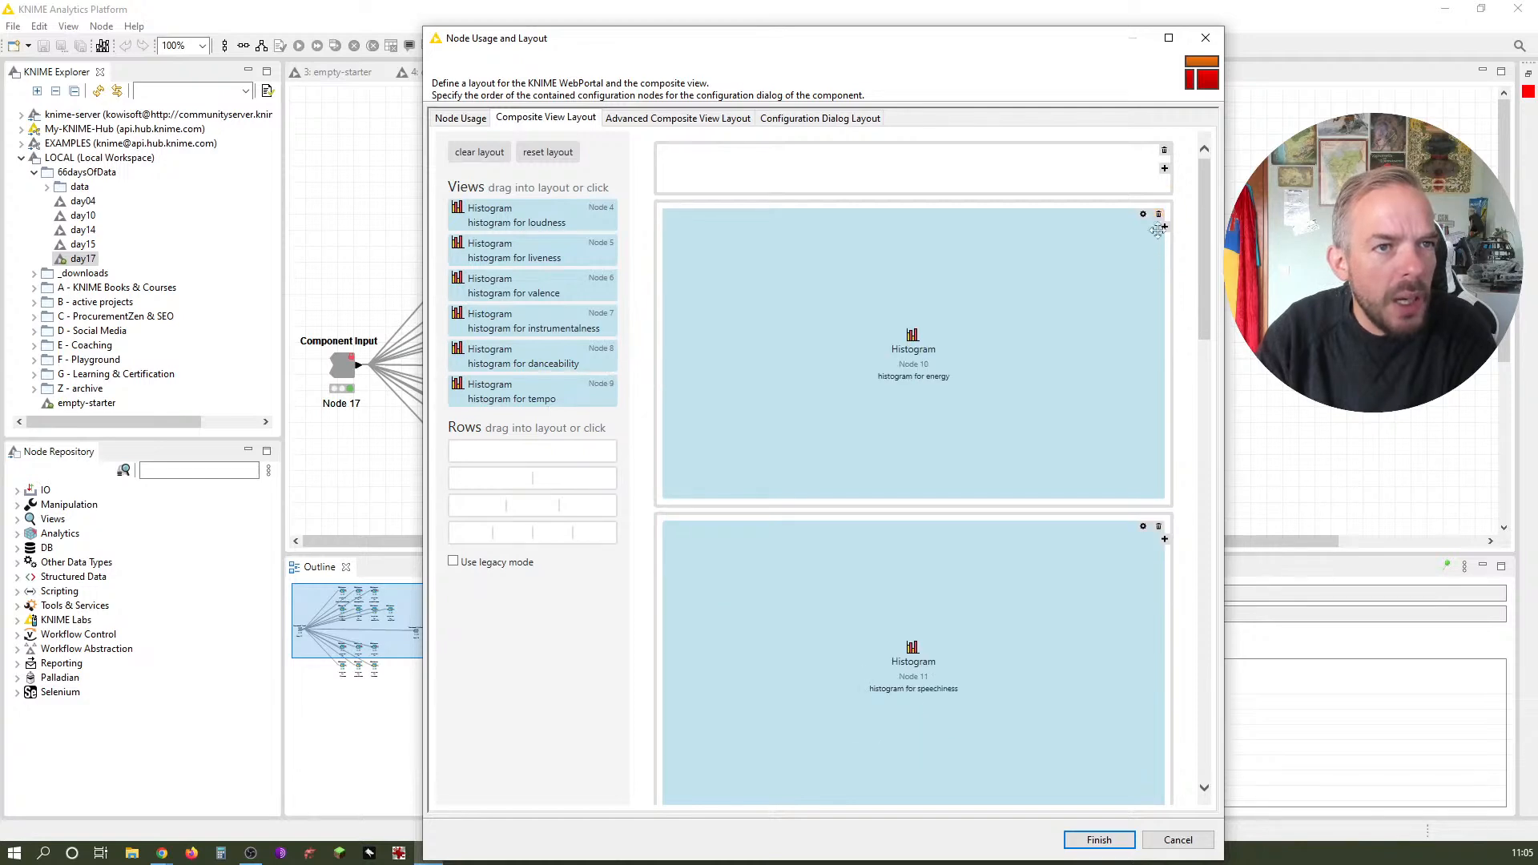
Remove the energy, speechiness, acousticness, popularity, key, second loudness and duration histograms from the composite view layout
{"action": "left_click", "coordinate": [1158, 220]}
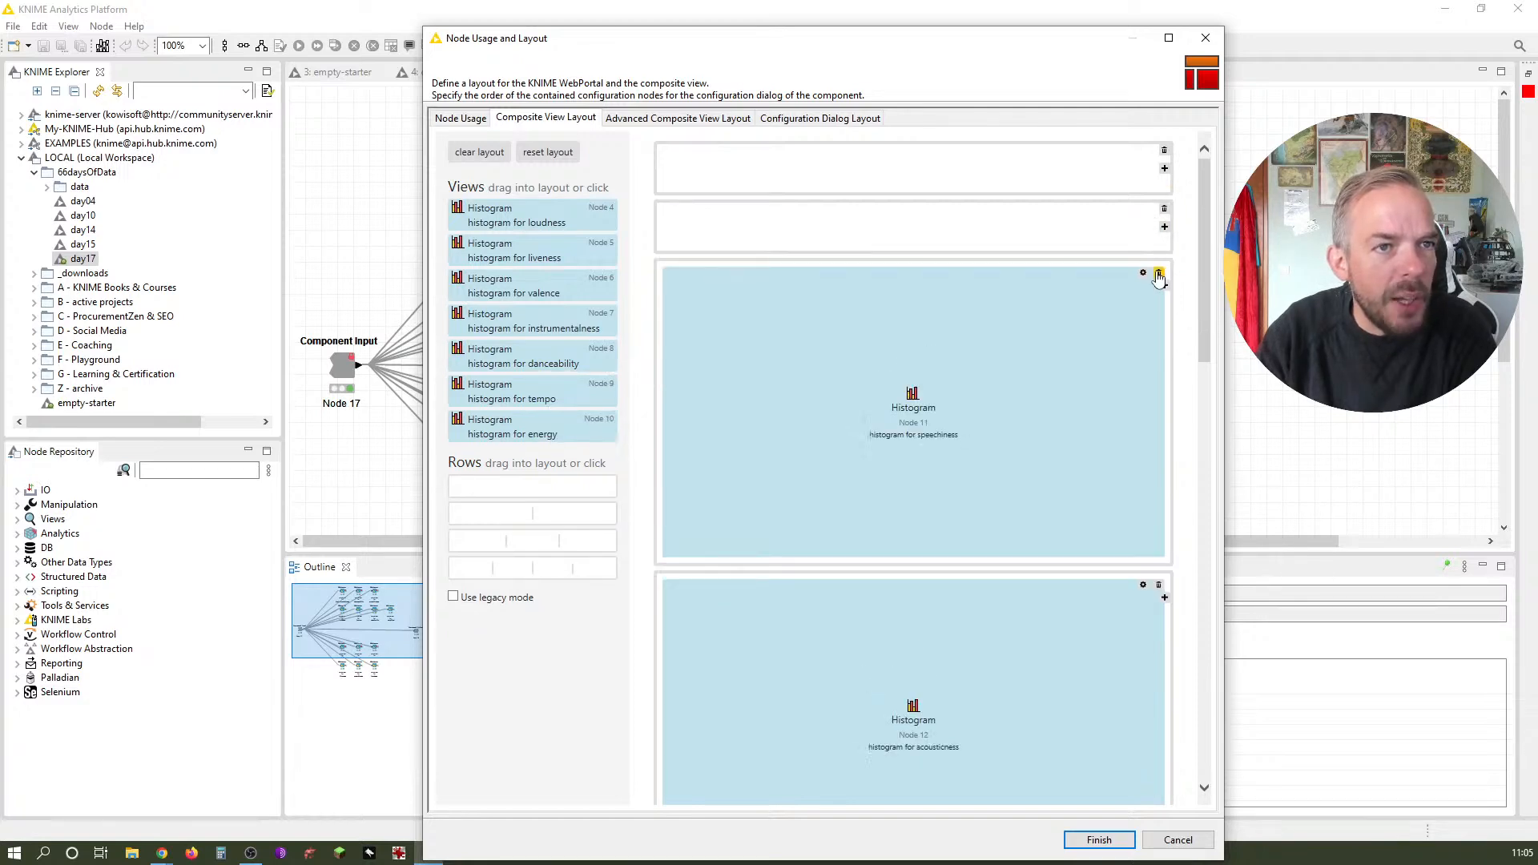
{"action": "left_click", "coordinate": [1158, 273]}
{"action": "left_click", "coordinate": [1158, 331]}
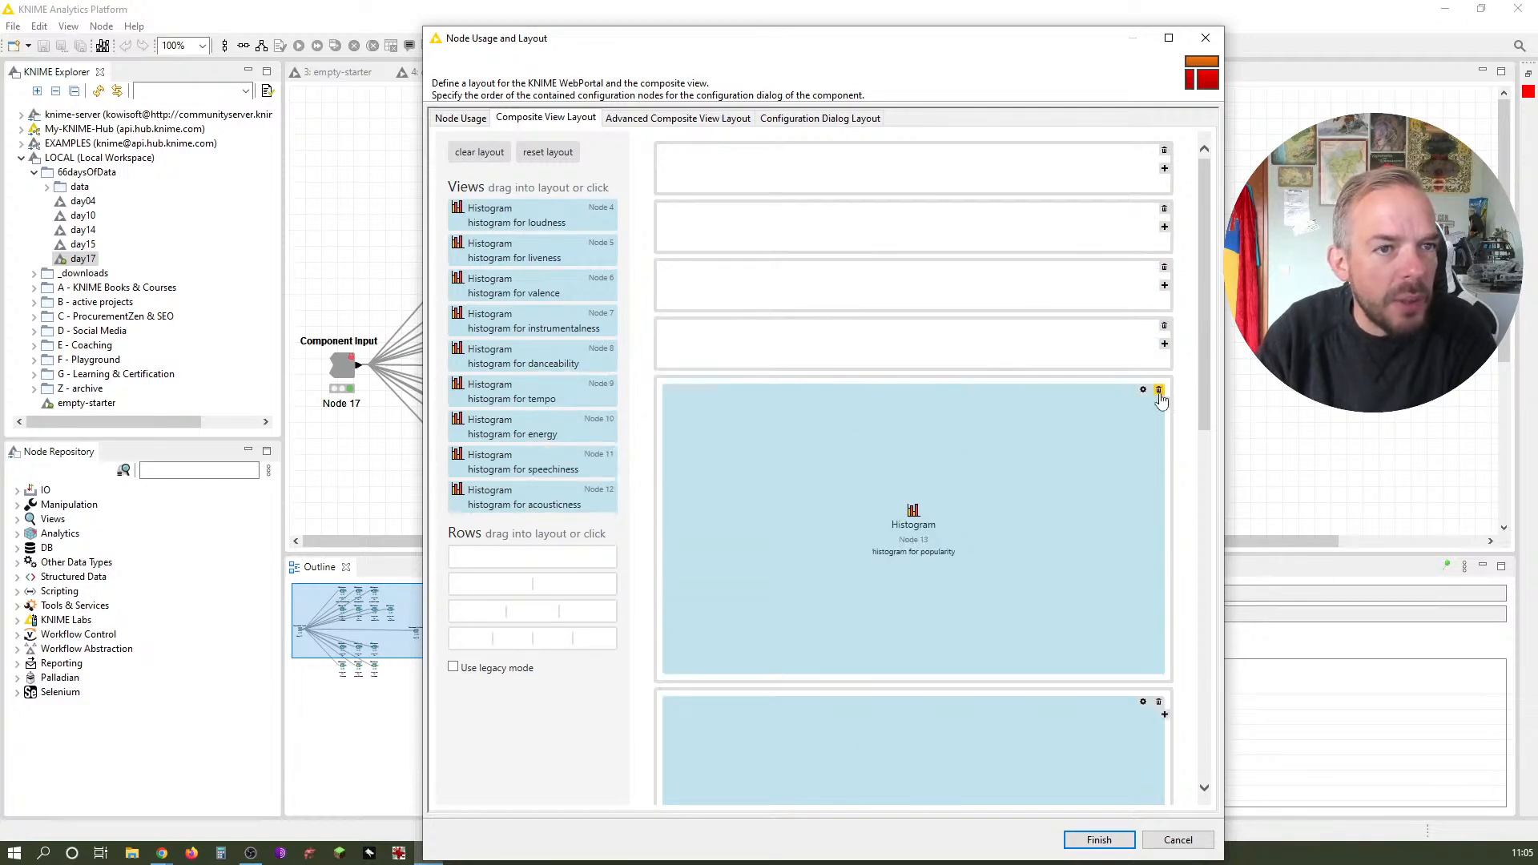
{"action": "left_click", "coordinate": [1158, 390]}
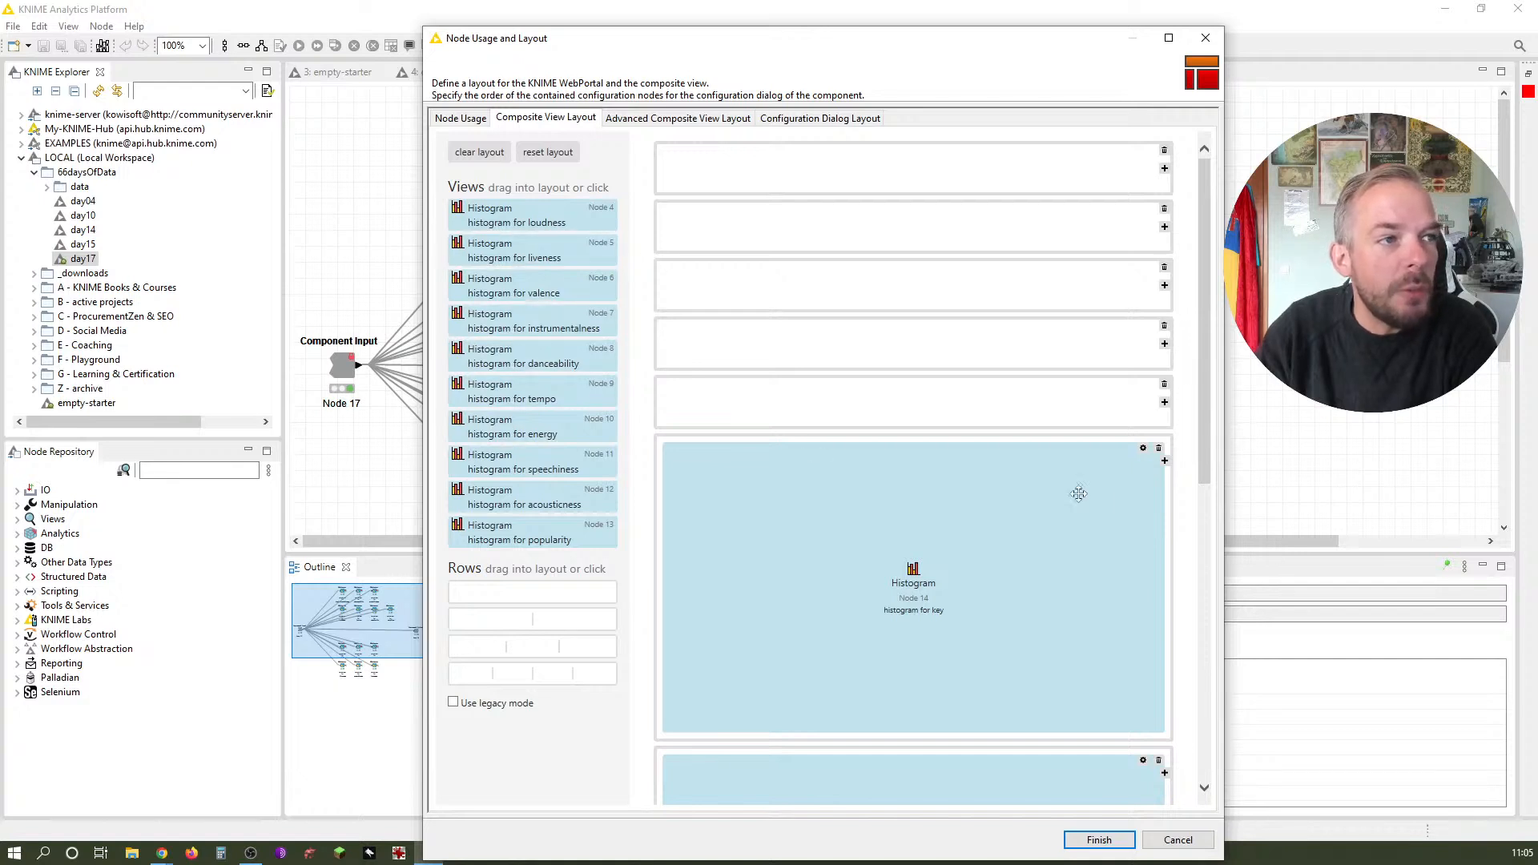
{"action": "left_click", "coordinate": [1159, 448]}
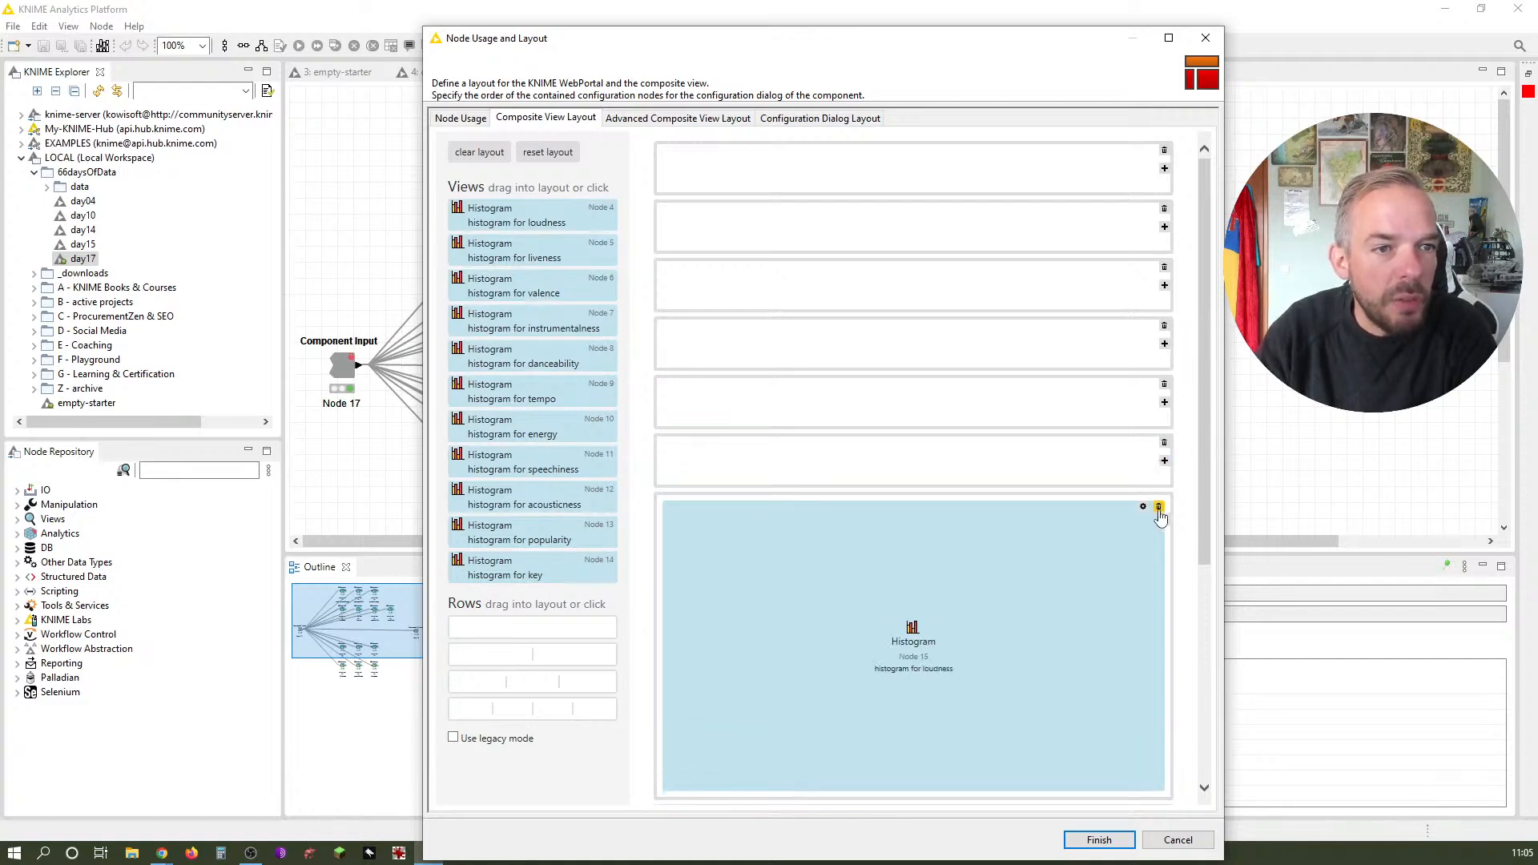
{"action": "left_click", "coordinate": [1158, 506]}
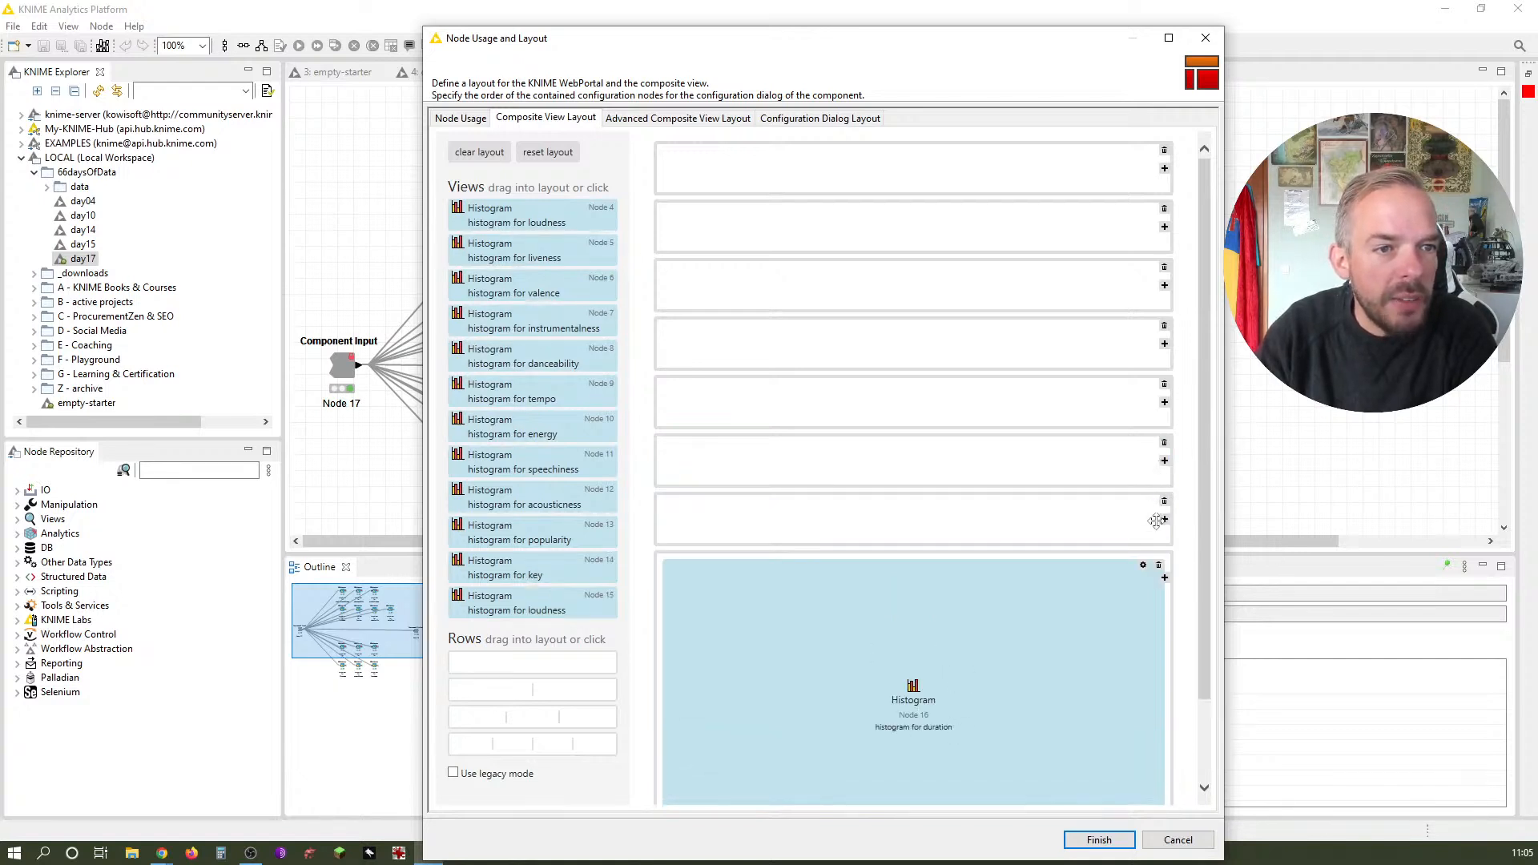
{"action": "left_click", "coordinate": [1158, 566]}
Delete the remaining empty rows from the layout, keeping only the first one
{"action": "left_click", "coordinate": [1164, 502]}
{"action": "left_click", "coordinate": [1164, 443]}
{"action": "left_click", "coordinate": [1164, 384]}
{"action": "left_click", "coordinate": [1164, 325]}
{"action": "left_click", "coordinate": [1163, 266]}
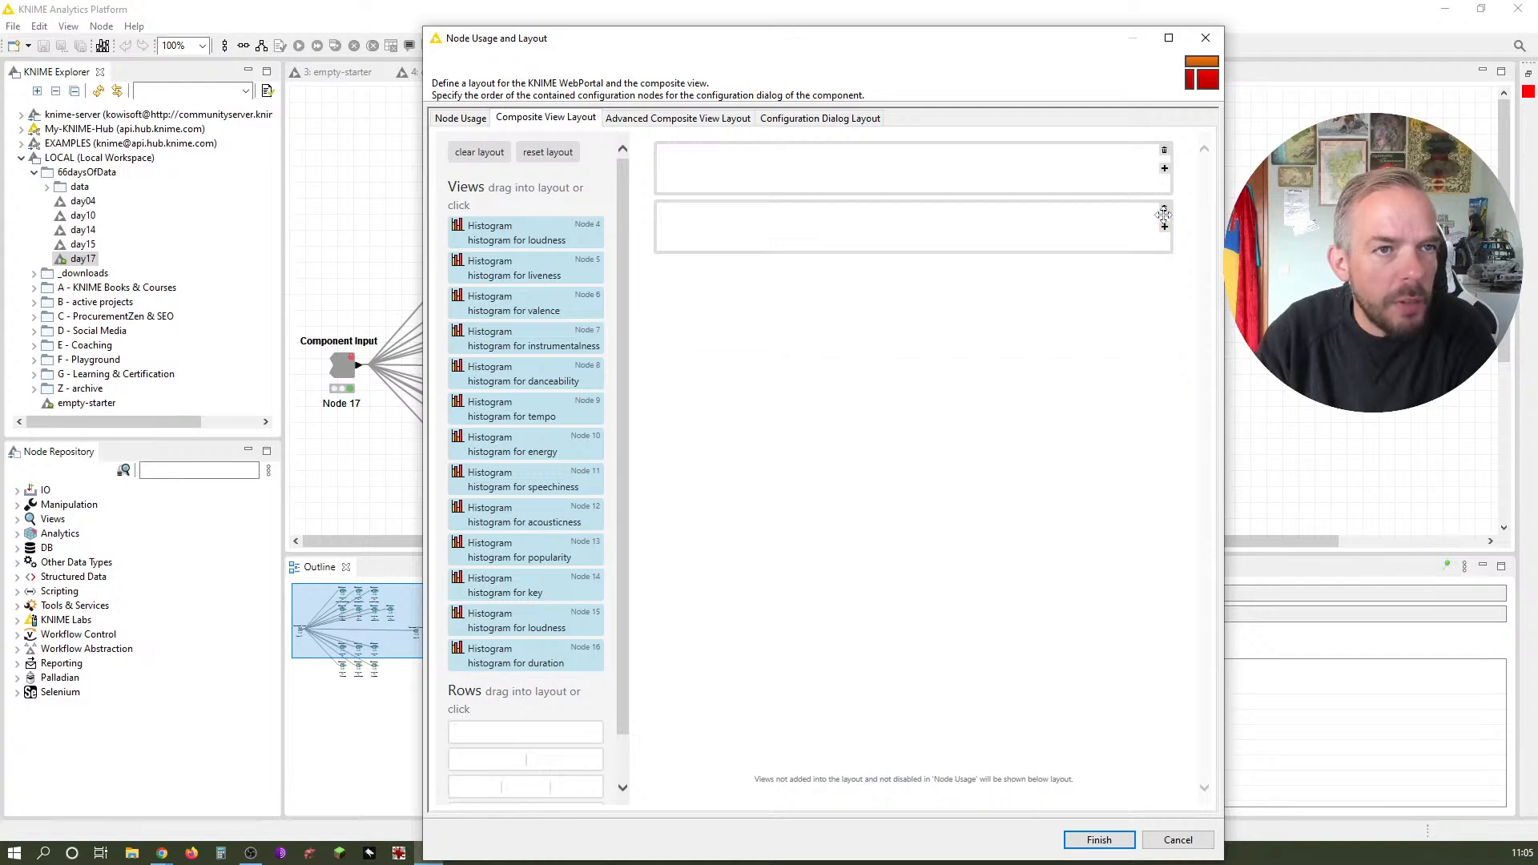
{"action": "left_click", "coordinate": [1164, 208]}
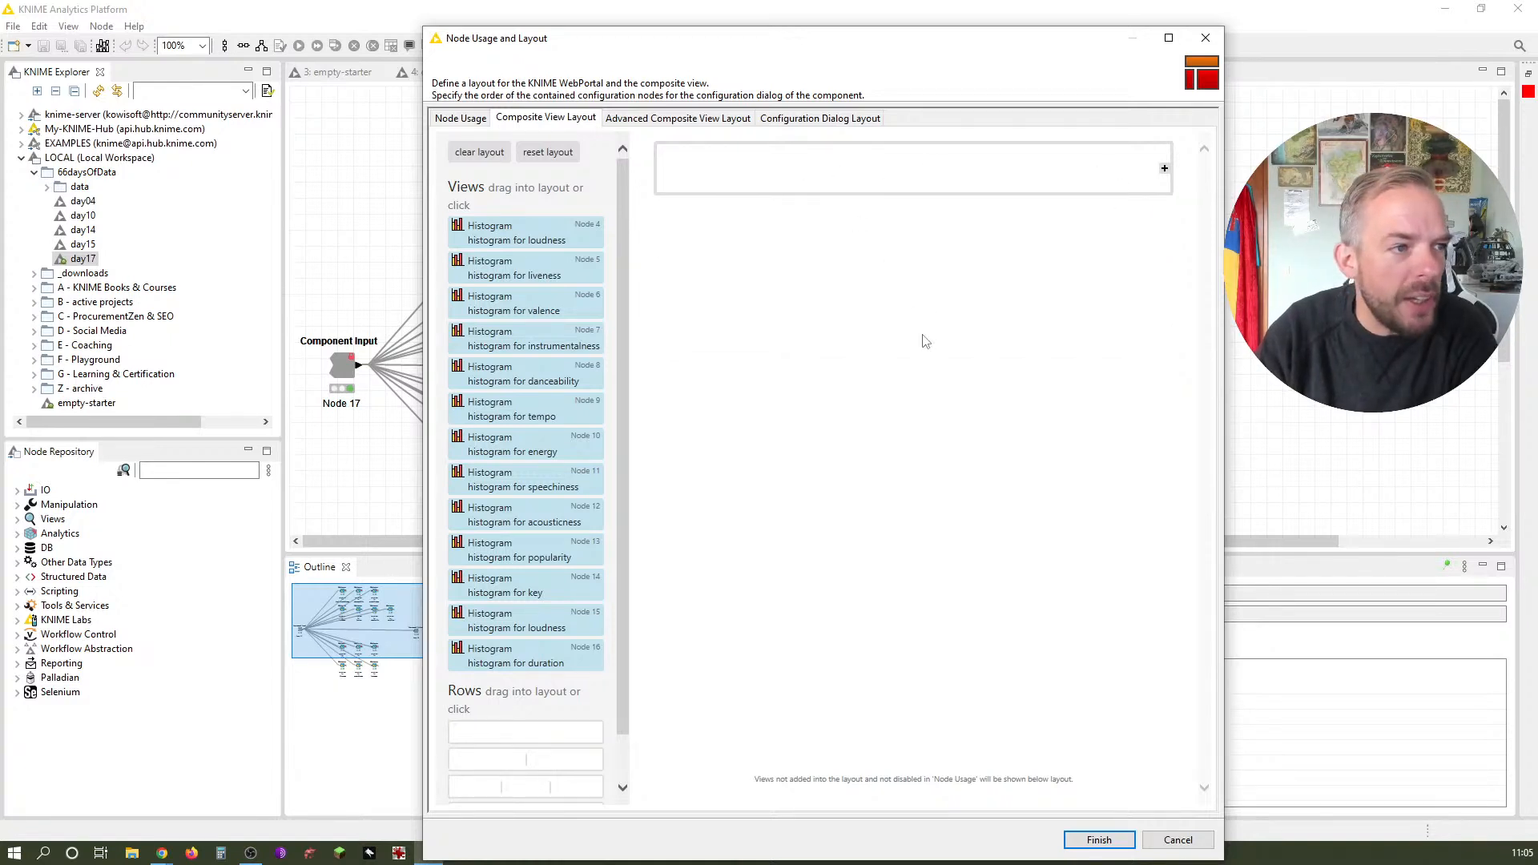
Add a four-column row below the empty one and fill it with the loudness, liveness, valence and instrumentalness histograms
{"action": "scroll", "coordinate": [503, 601], "scroll_direction": "down", "scroll_amount": 1}
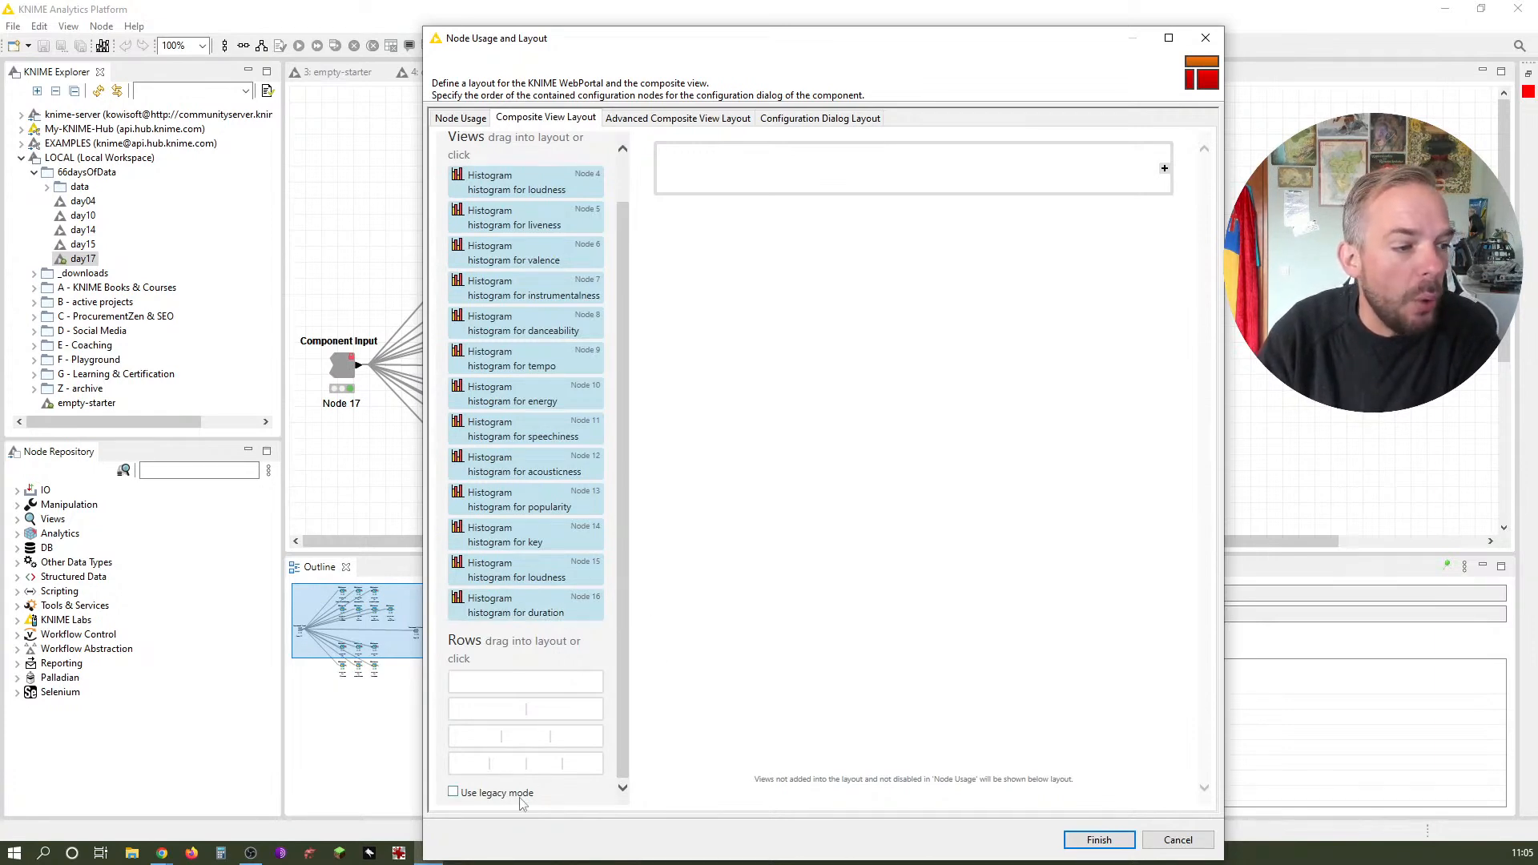
{"action": "left_click_drag", "start_coordinate": [528, 767], "coordinate": [858, 265]}
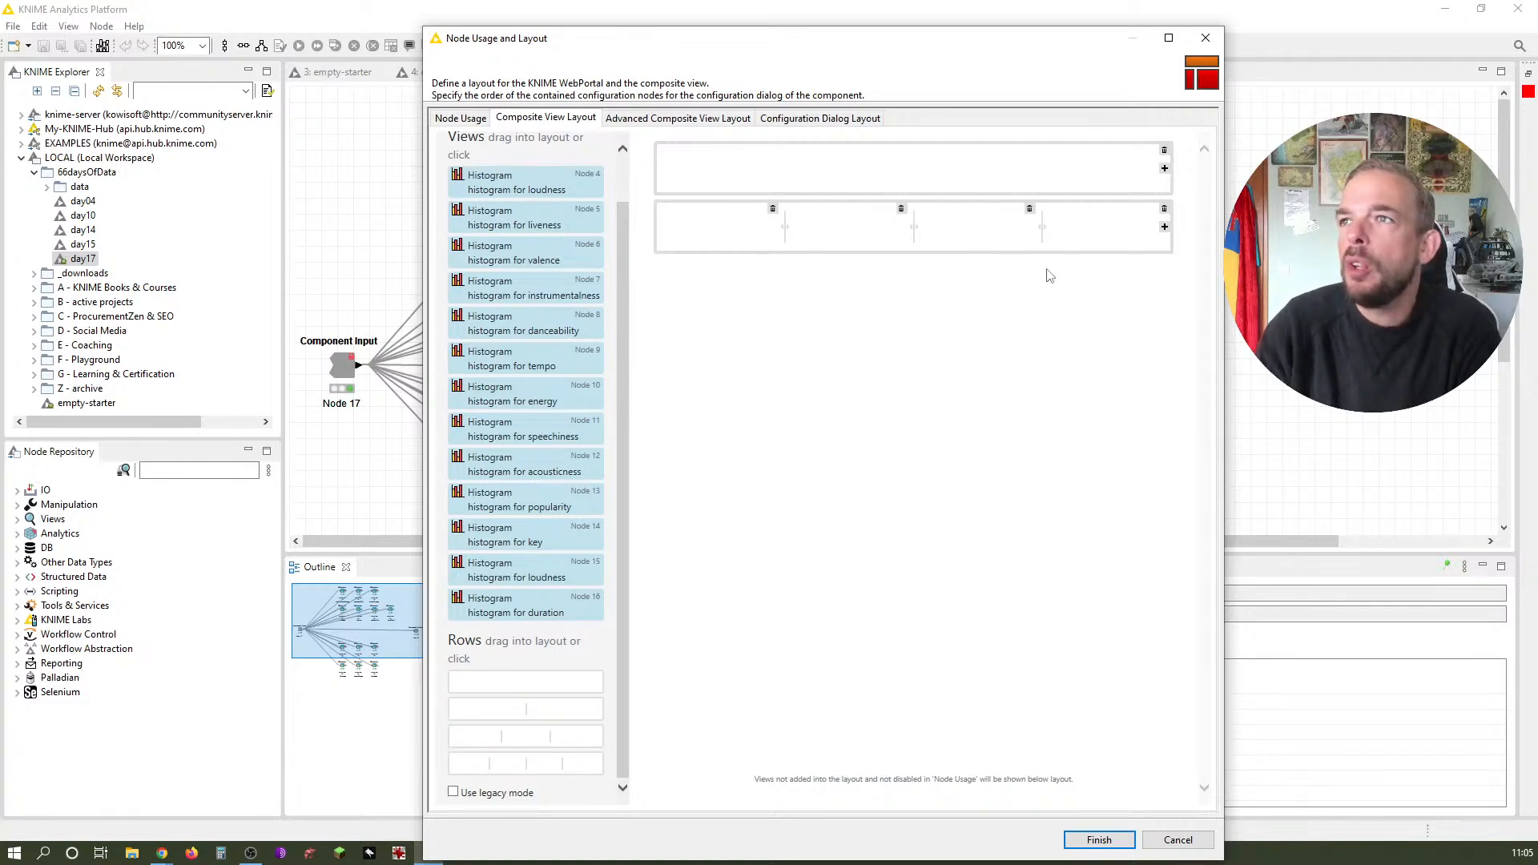
{"action": "left_click_drag", "start_coordinate": [491, 185], "coordinate": [691, 234]}
{"action": "left_click_drag", "start_coordinate": [519, 223], "coordinate": [849, 264]}
{"action": "left_click_drag", "start_coordinate": [560, 221], "coordinate": [1069, 260]}
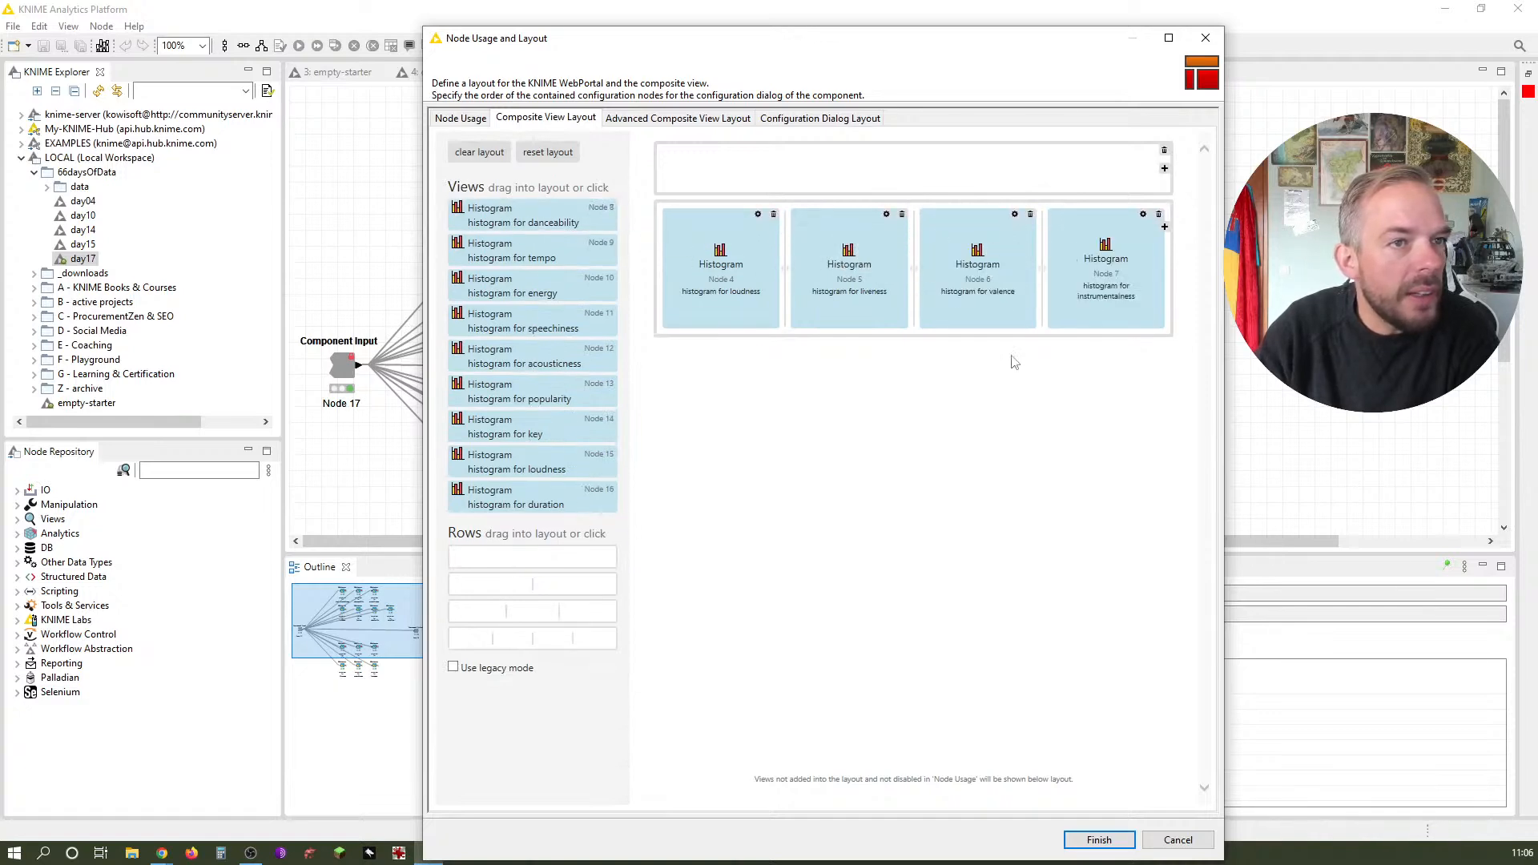
Add another four-column row beneath the row of four histograms
{"action": "left_click", "coordinate": [545, 638]}
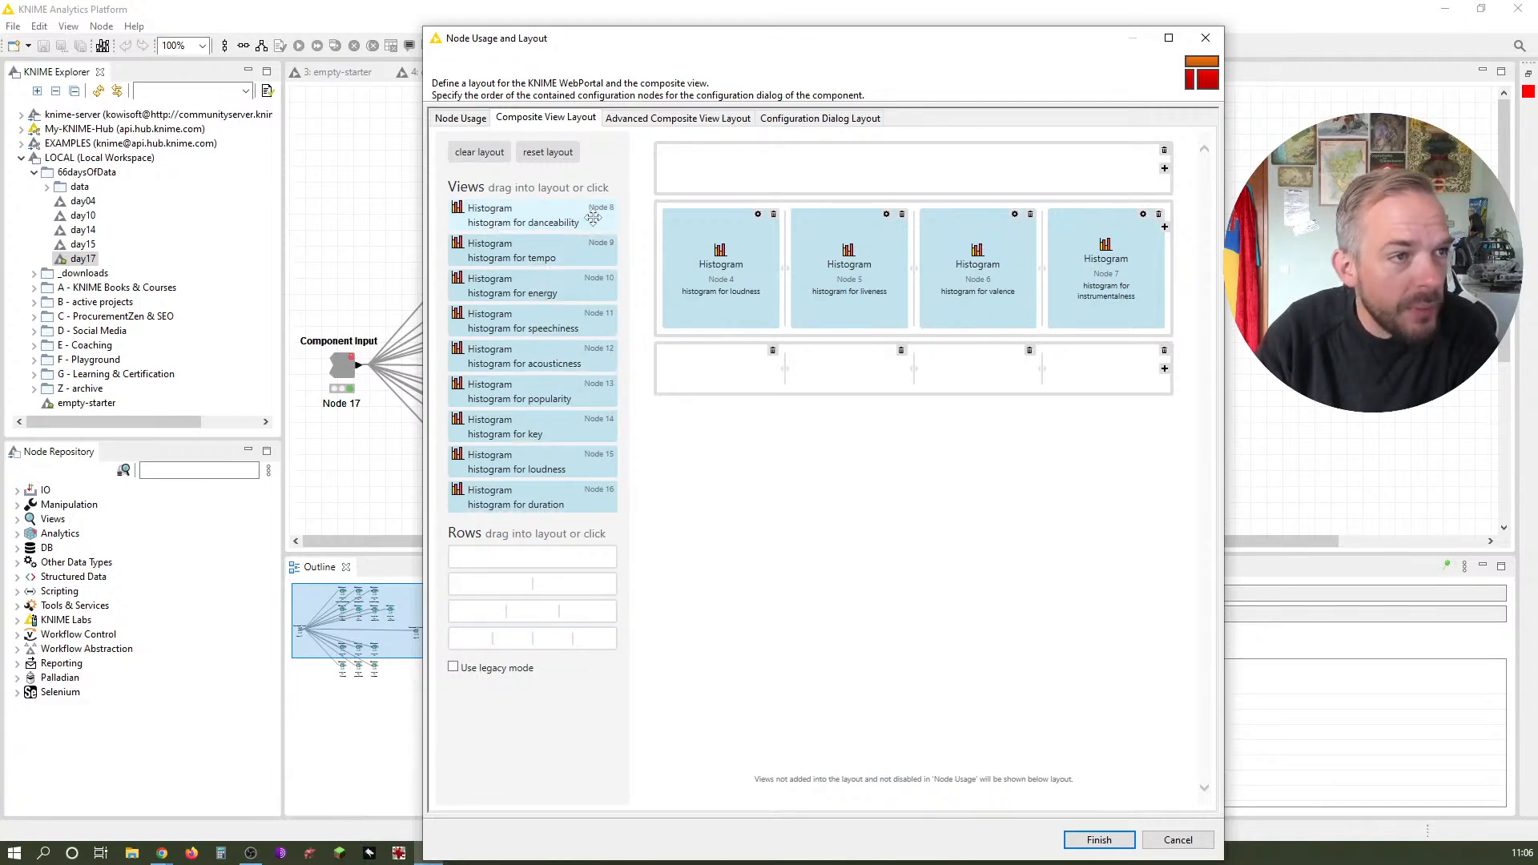
{"action": "left_click_drag", "start_coordinate": [656, 203], "coordinate": [664, 406]}
{"action": "left_click_drag", "start_coordinate": [657, 269], "coordinate": [660, 213]}
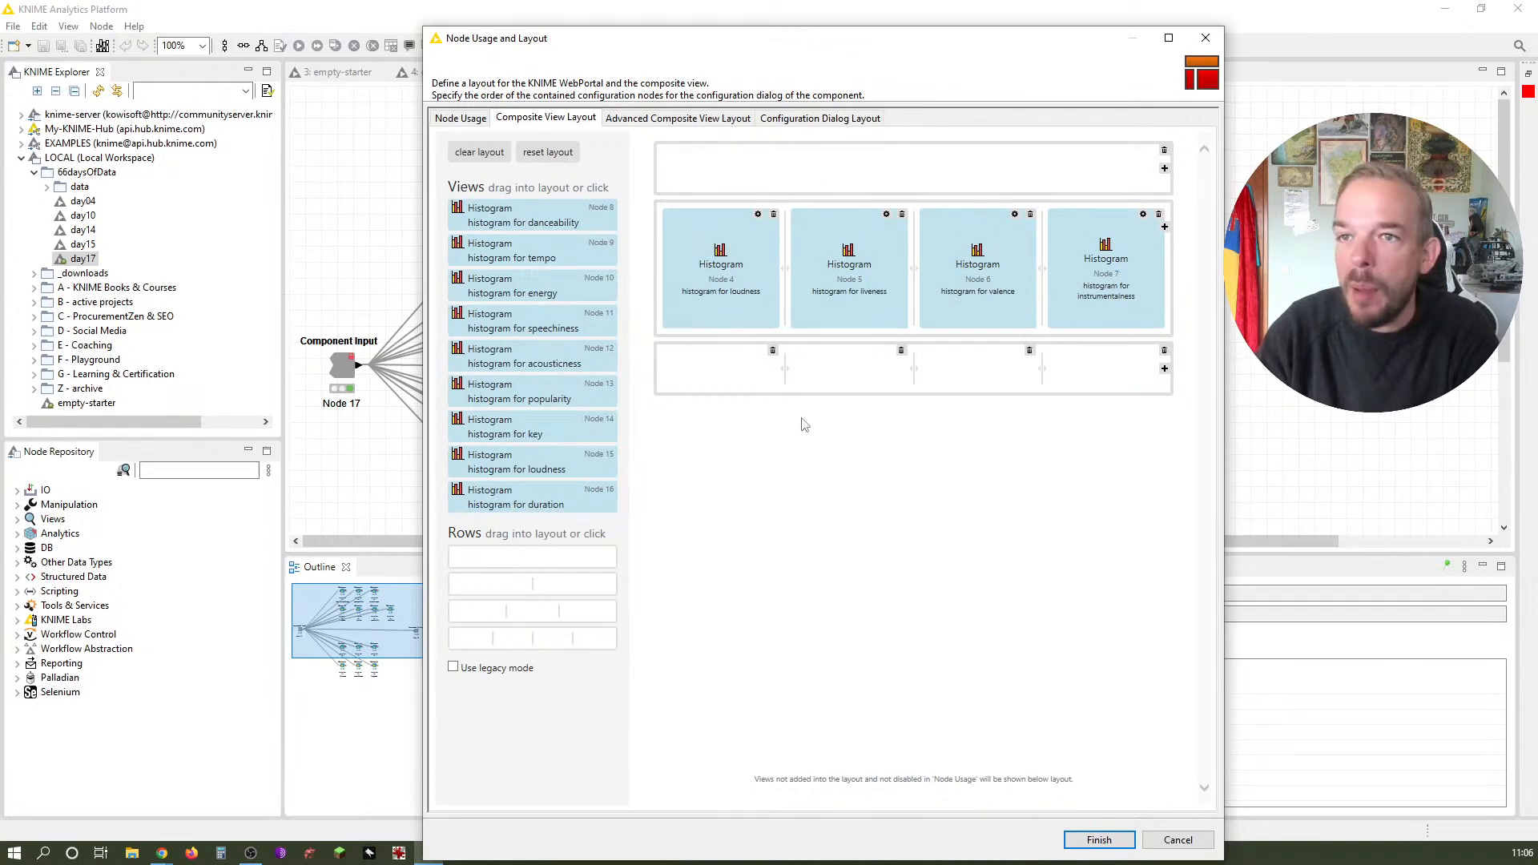
Fill the second histogram row with danceability, tempo, energy and speechiness, and a new third four-column row with acousticness, popularity, key and the remaining loudness
{"action": "left_click_drag", "start_coordinate": [491, 213], "coordinate": [721, 384]}
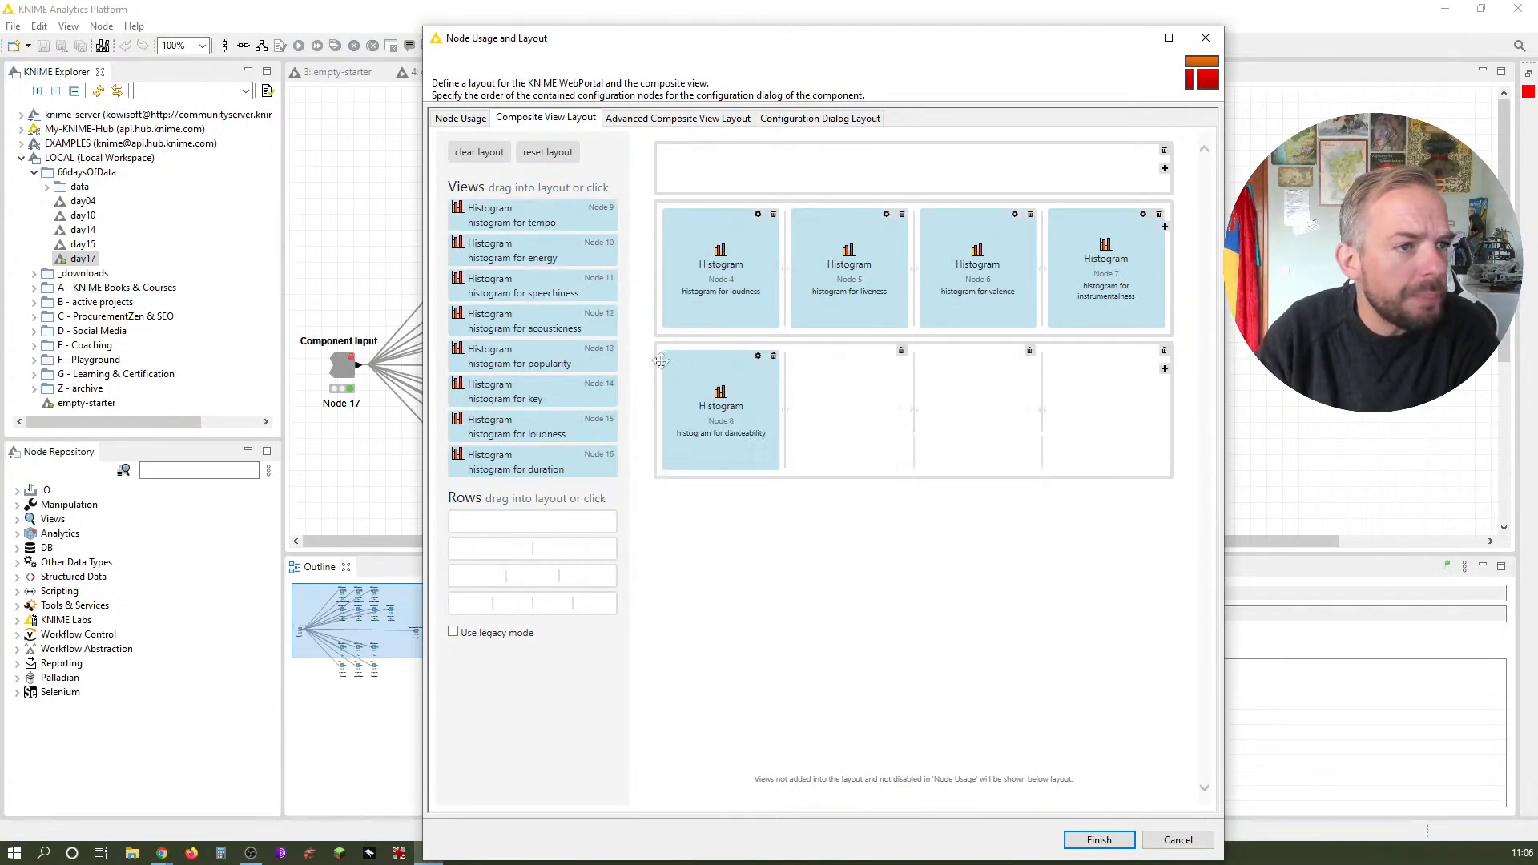
{"action": "left_click_drag", "start_coordinate": [491, 214], "coordinate": [1069, 403]}
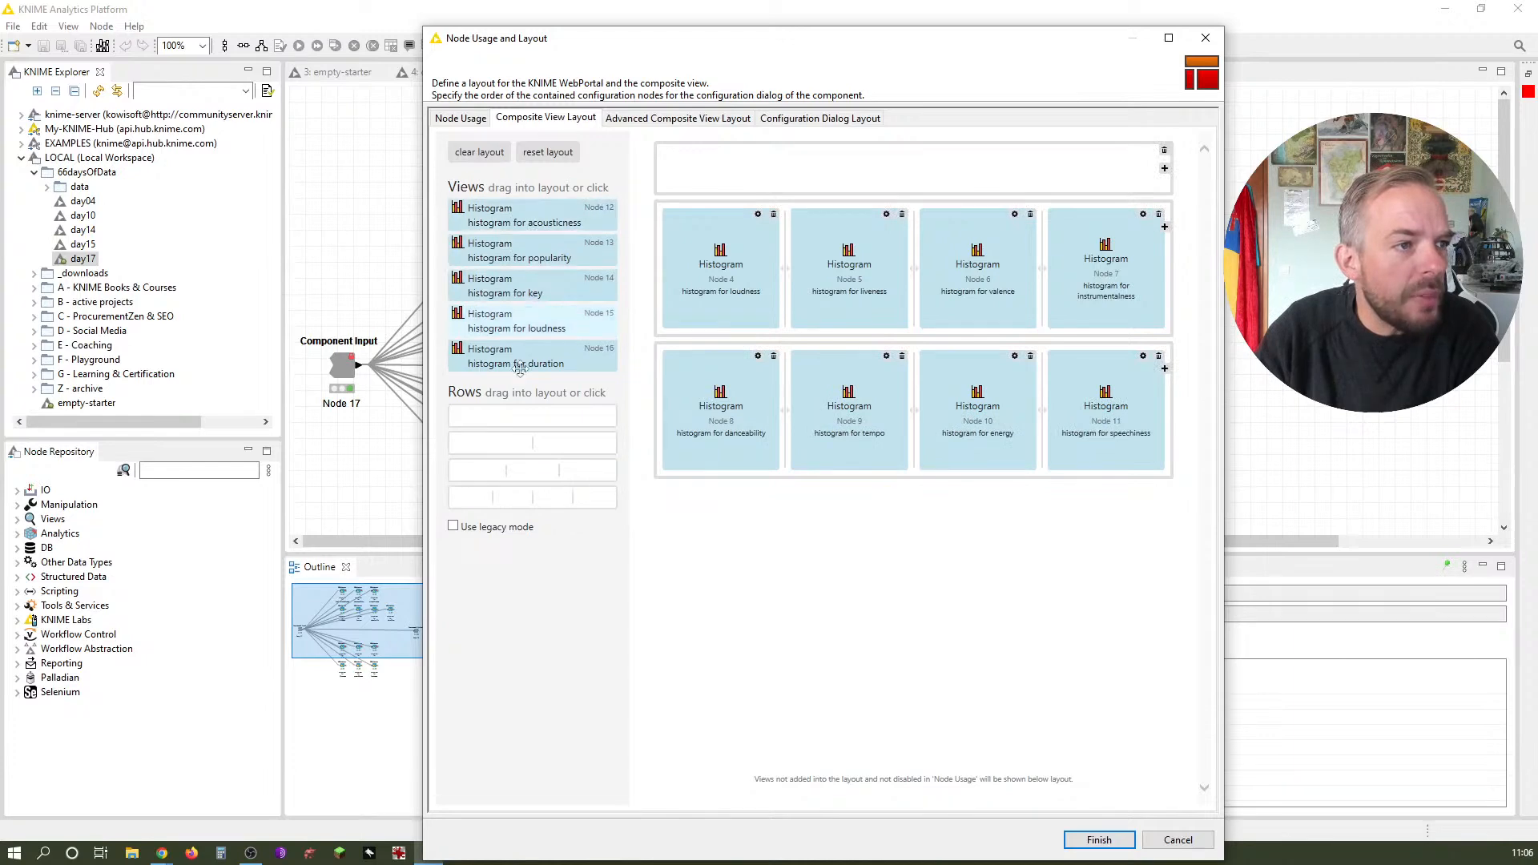
{"action": "left_click", "coordinate": [533, 497]}
{"action": "left_click_drag", "start_coordinate": [527, 232], "coordinate": [741, 559]}
{"action": "left_click_drag", "start_coordinate": [509, 226], "coordinate": [814, 490]}
{"action": "left_click_drag", "start_coordinate": [517, 217], "coordinate": [965, 560]}
{"action": "left_click_drag", "start_coordinate": [536, 216], "coordinate": [1071, 550]}
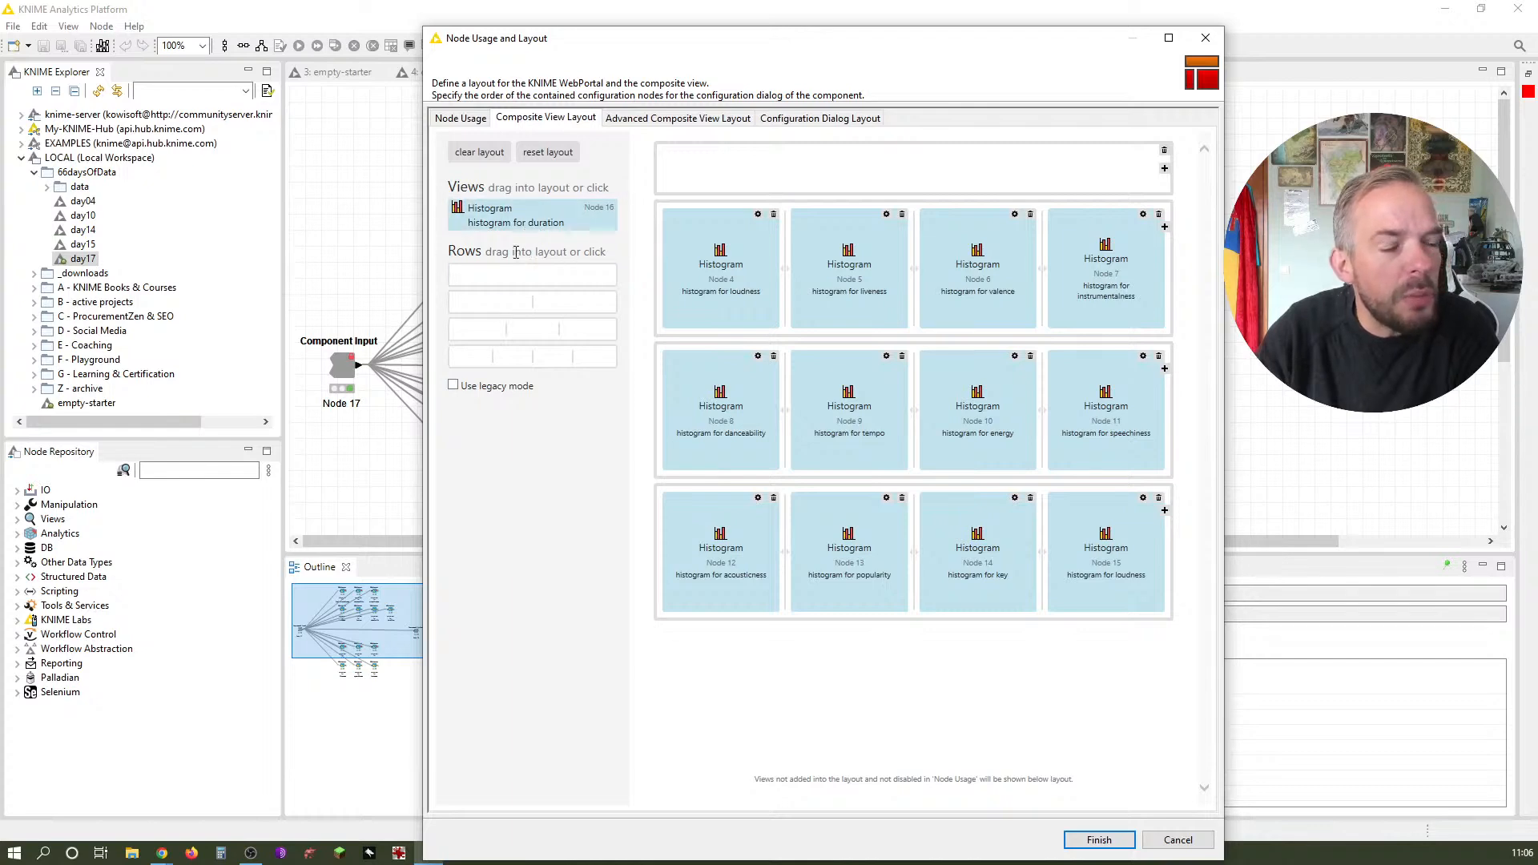
Add a fourth four-column row with the duration histogram in its first column and accept the composite view layout
{"action": "left_click_drag", "start_coordinate": [511, 360], "coordinate": [785, 675]}
{"action": "left_click_drag", "start_coordinate": [493, 222], "coordinate": [712, 649]}
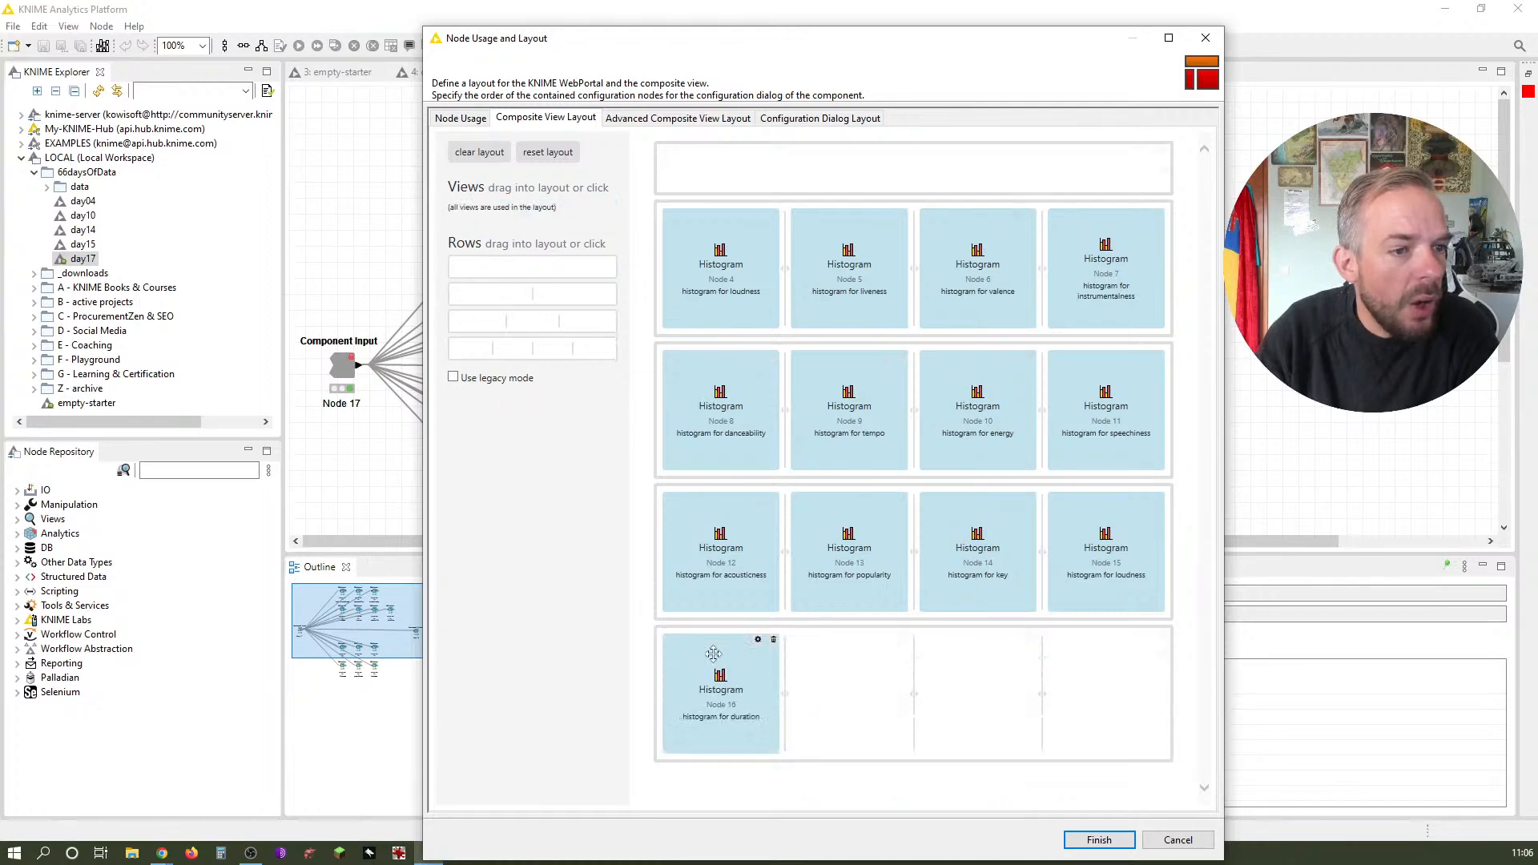
{"action": "left_click", "coordinate": [1099, 840]}
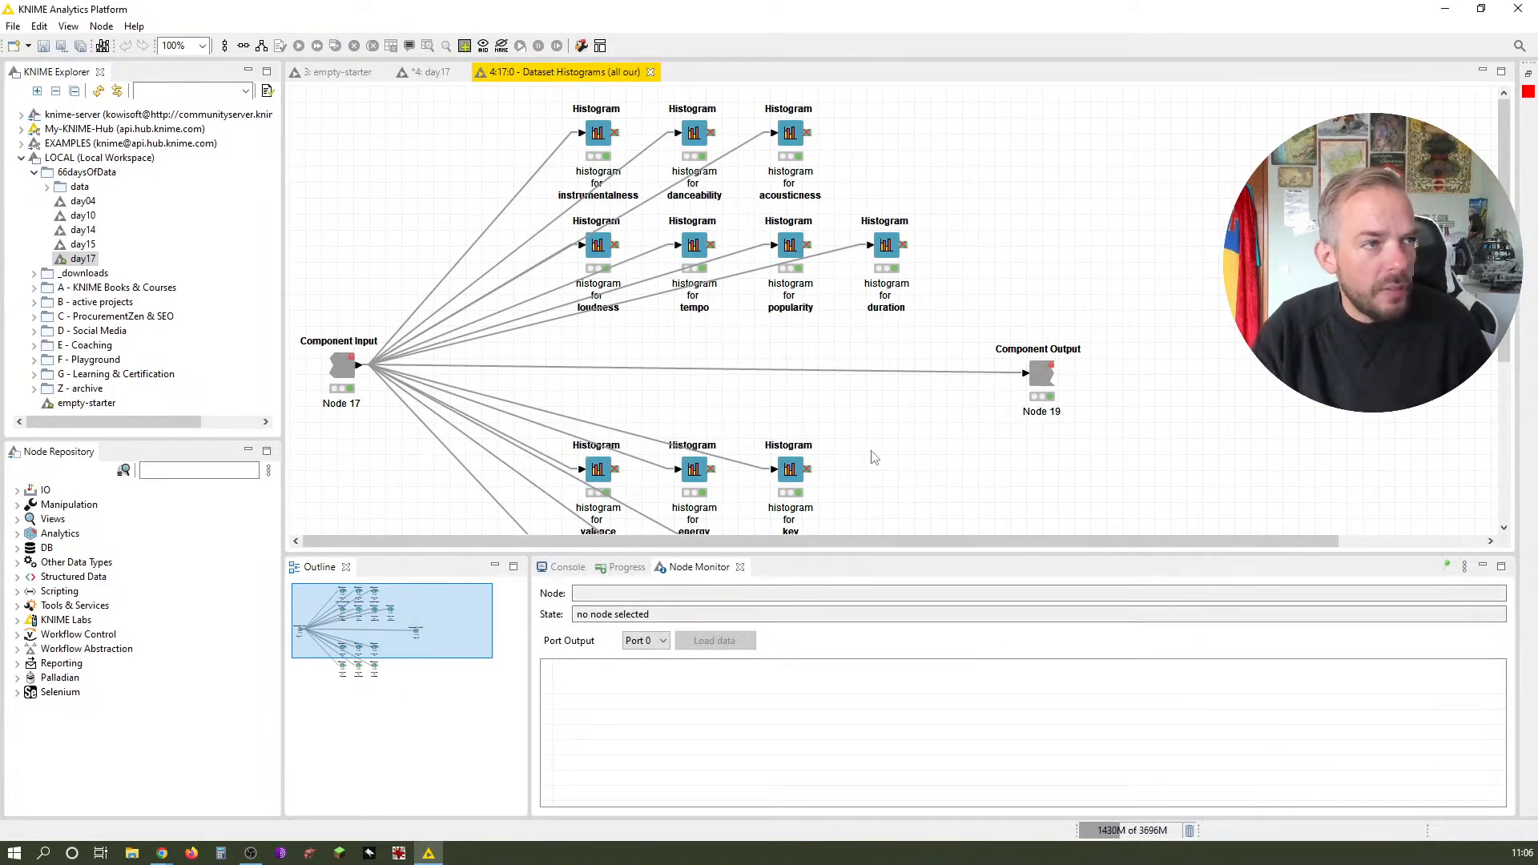
Return to the day17 workflow and save it
{"action": "left_click", "coordinate": [432, 72]}
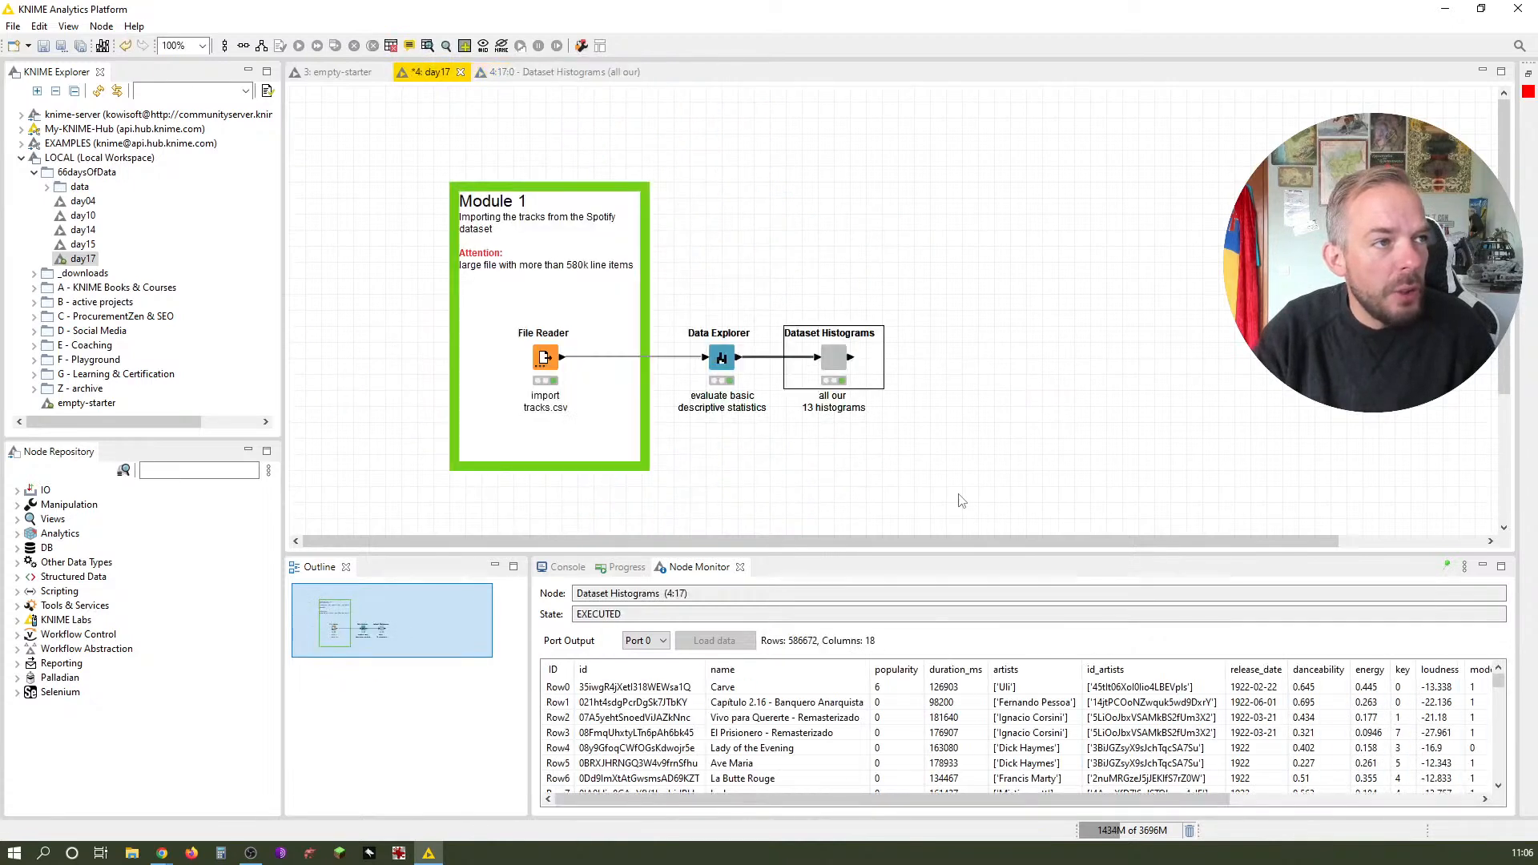
{"action": "left_click", "coordinate": [1185, 416]}
{"action": "key", "text": "ctrl+s"}
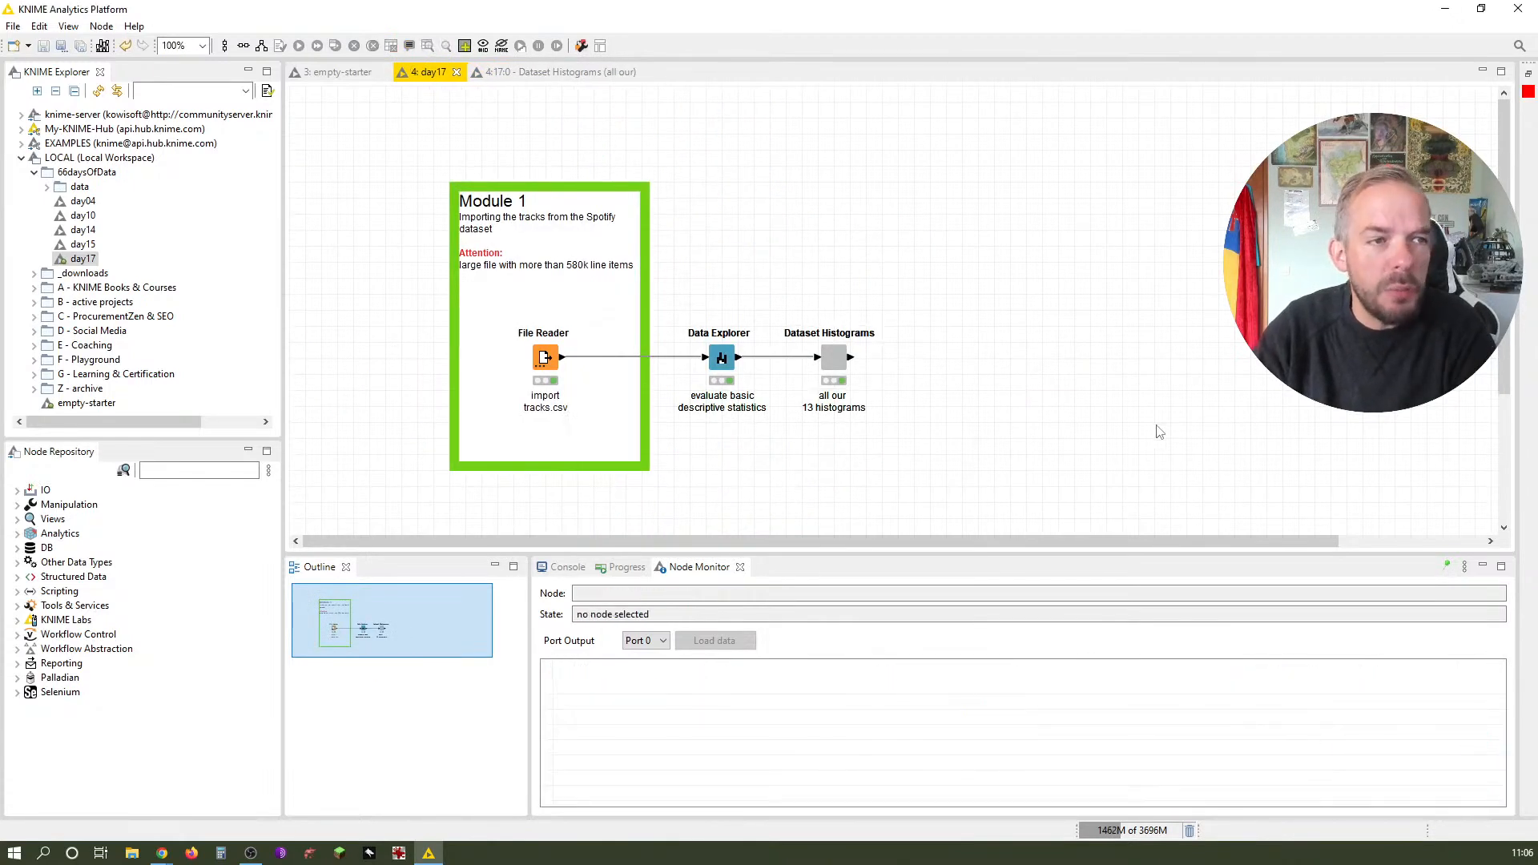
Check the histogram grid in the Dataset Histograms component's interactive view, closing it when done
{"action": "left_click", "coordinate": [833, 360]}
{"action": "right_click", "coordinate": [833, 362]}
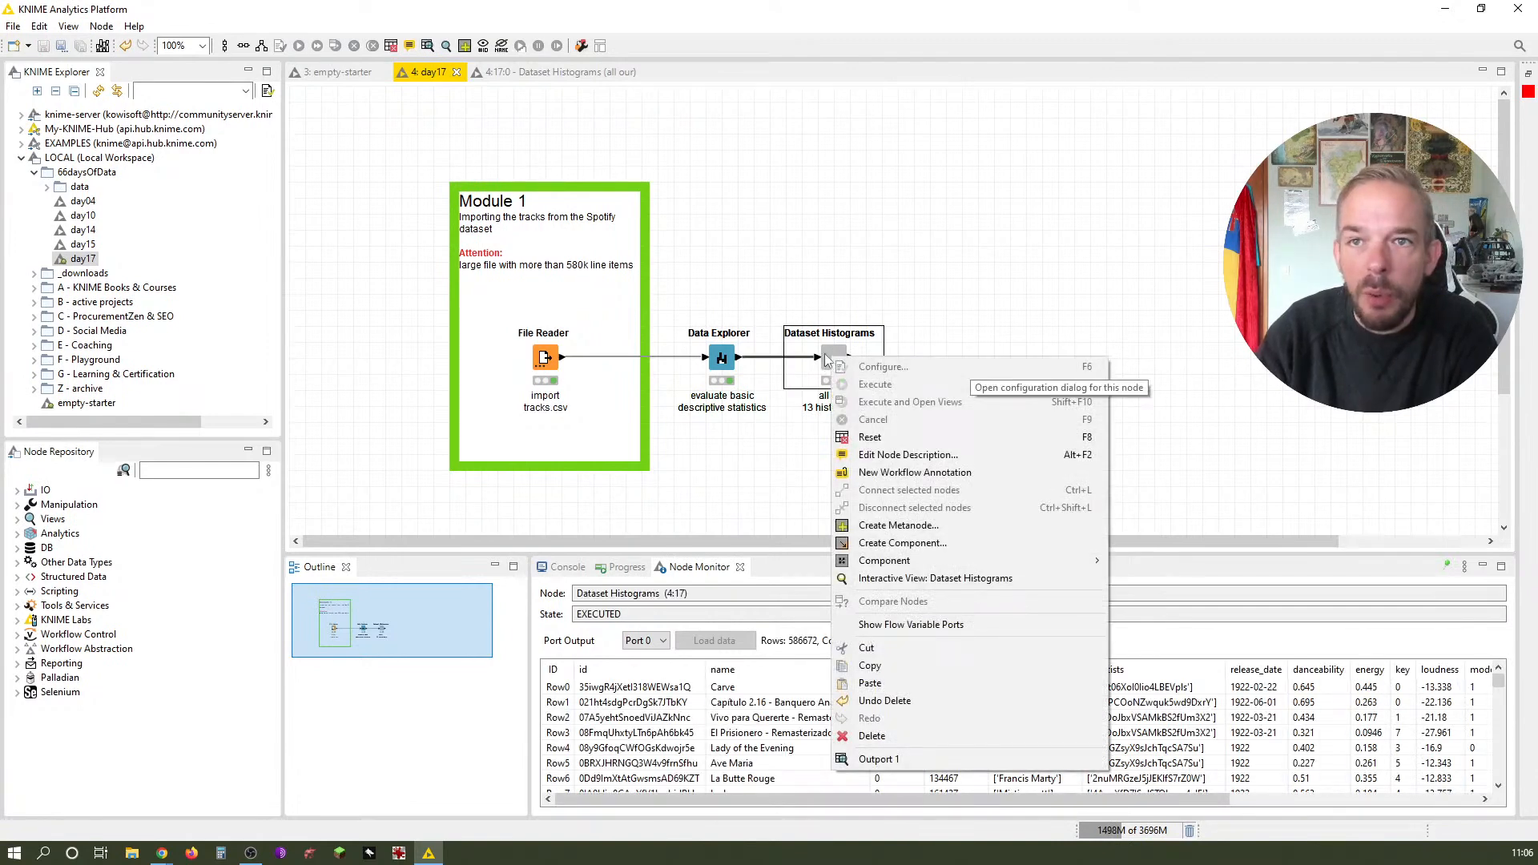
{"action": "left_click", "coordinate": [941, 578]}
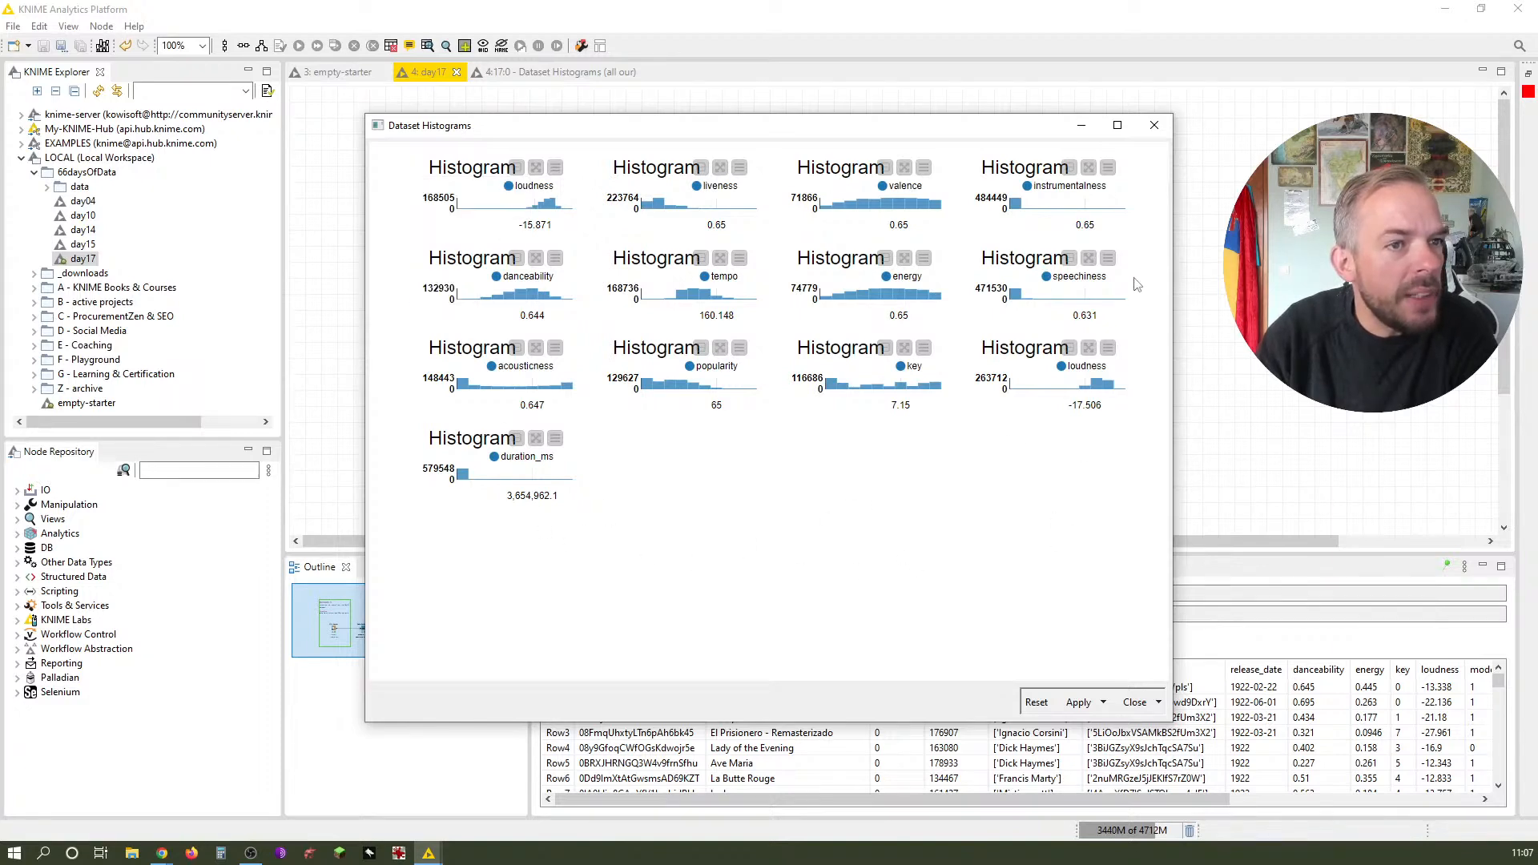
{"action": "left_click", "coordinate": [1153, 125]}
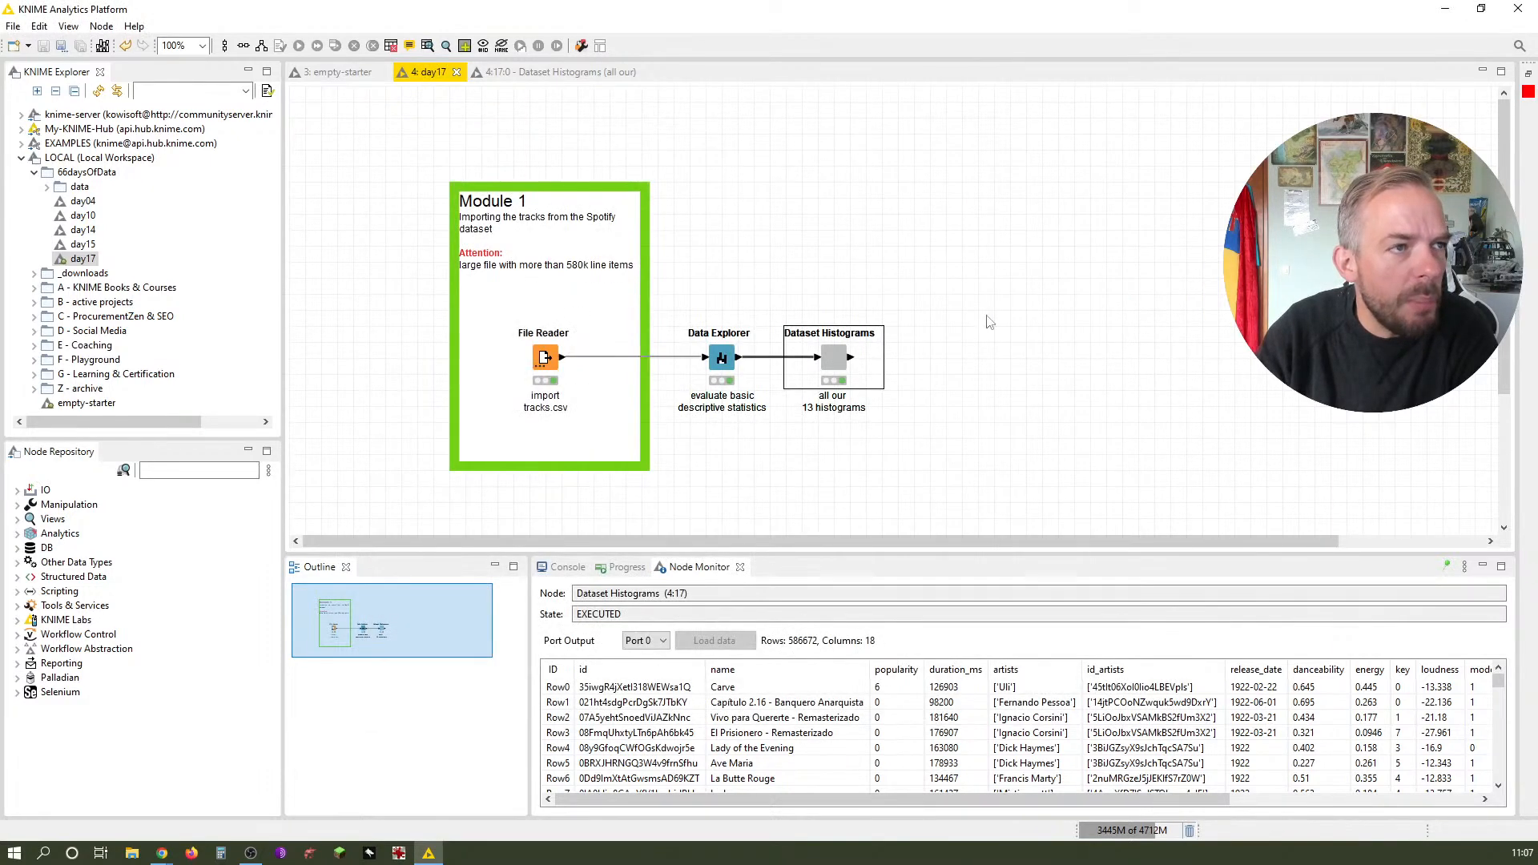
Examine the aspect ratio options of the first loudness histogram in the component's composite view layout, leaving the layout unchanged
{"action": "left_click", "coordinate": [487, 73]}
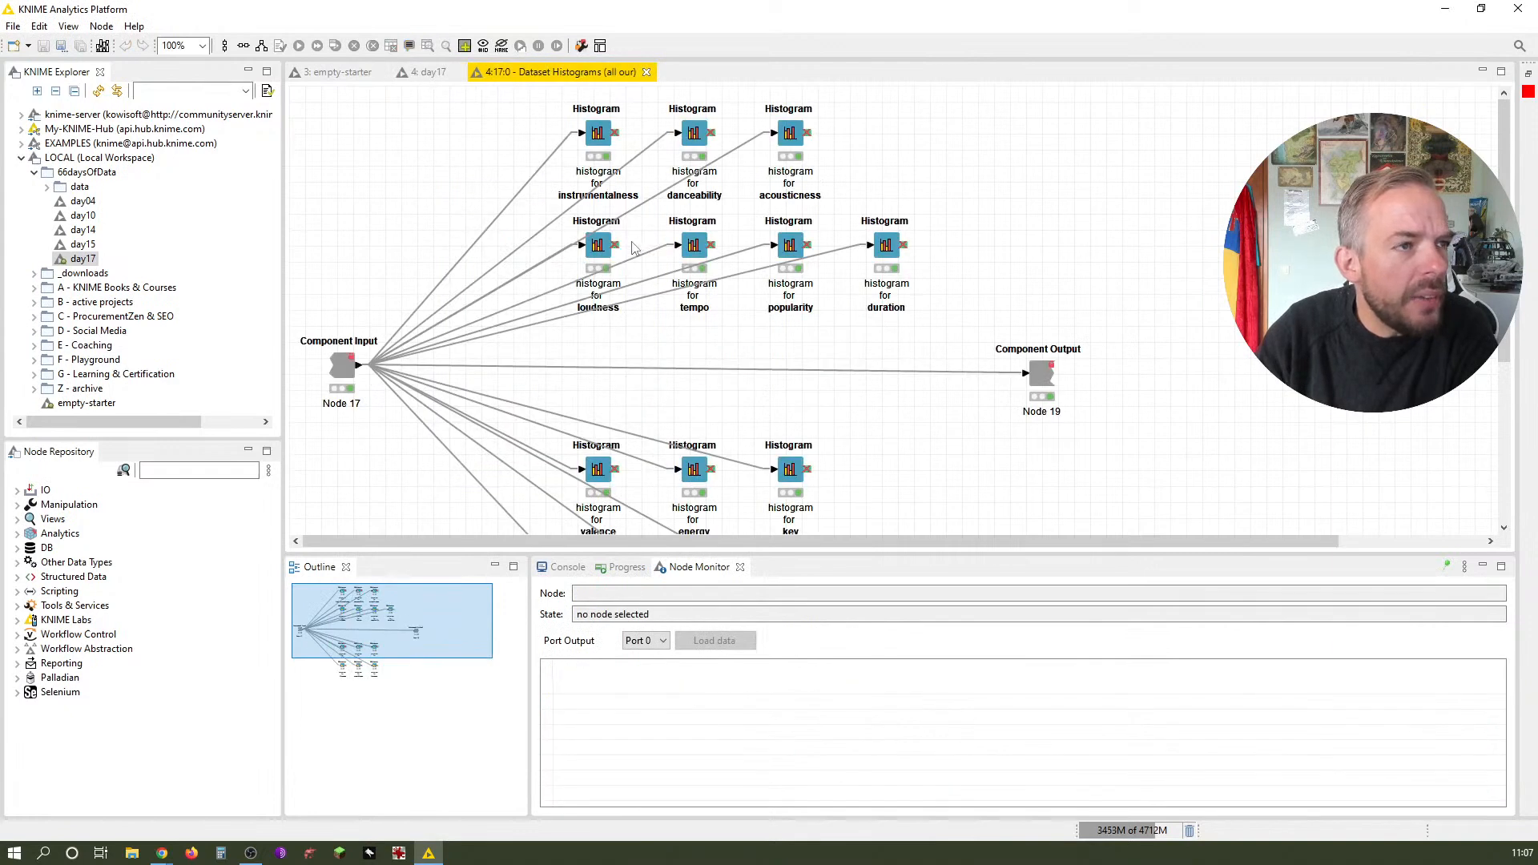
{"action": "left_click", "coordinate": [601, 46]}
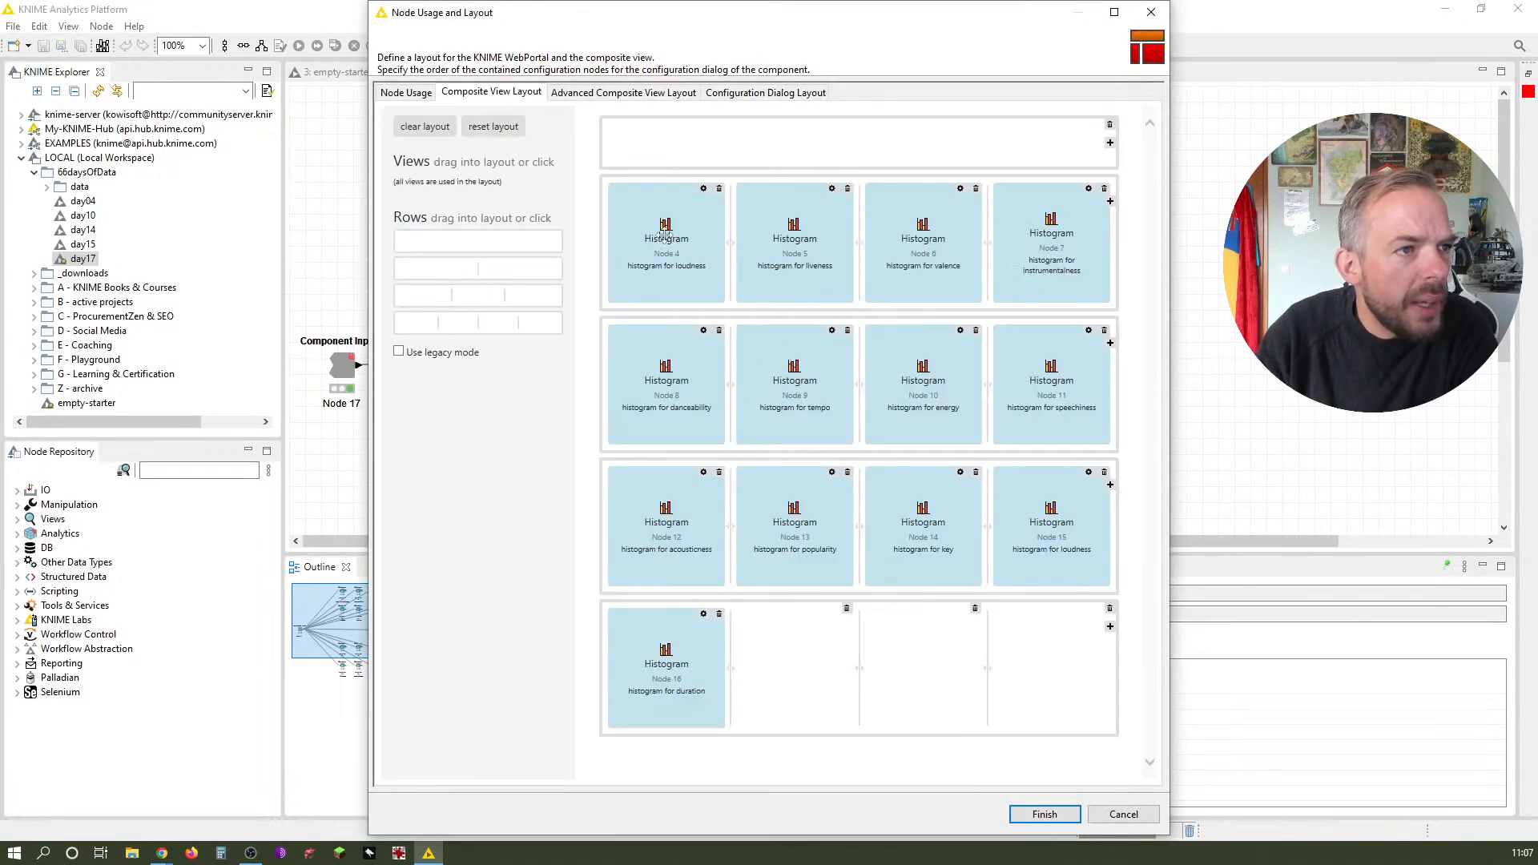
{"action": "left_click", "coordinate": [703, 188]}
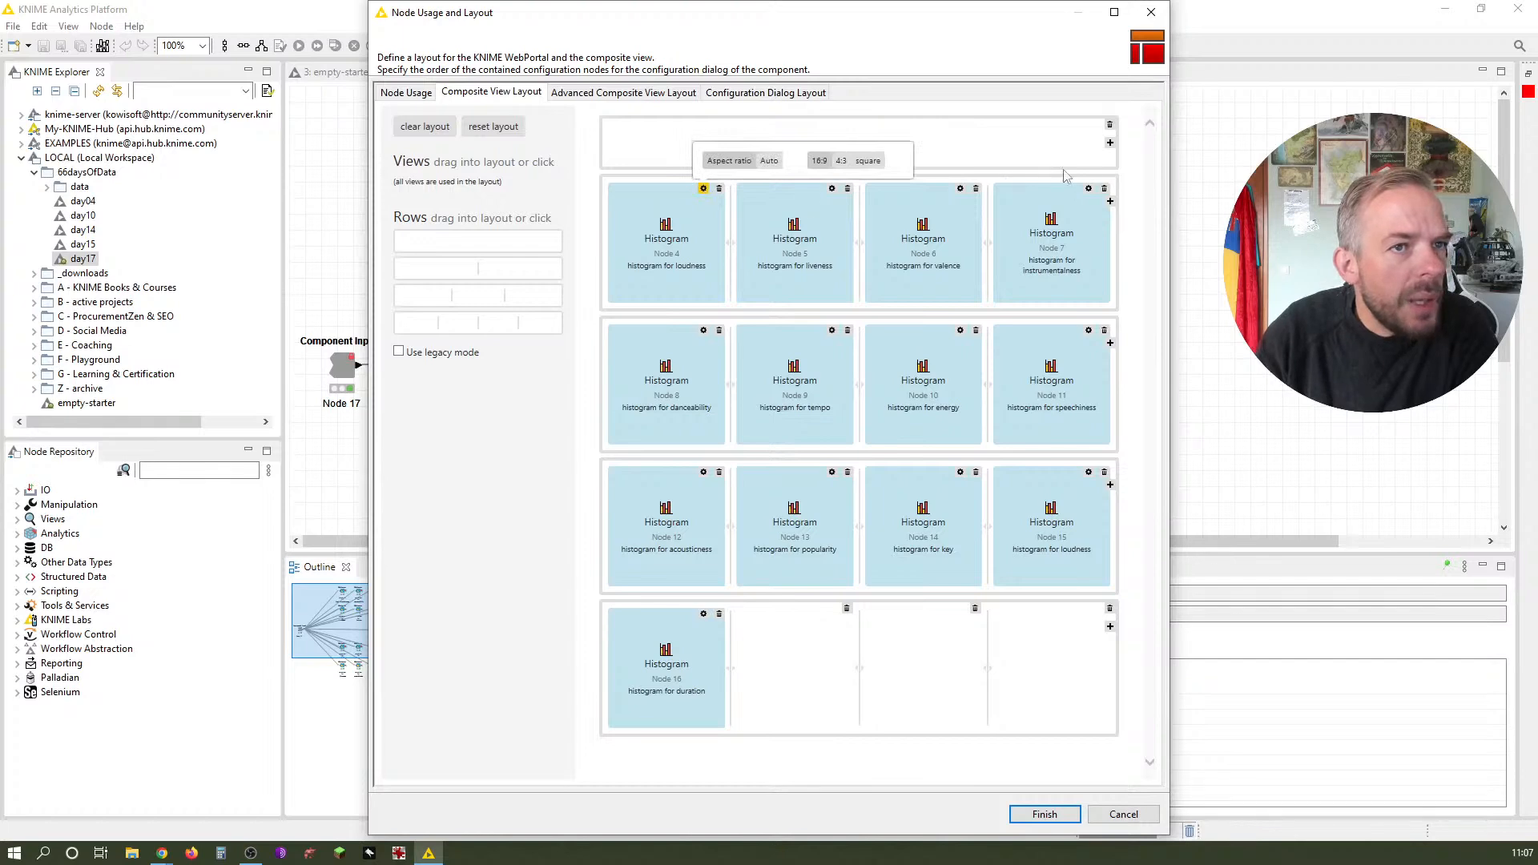
{"action": "left_click", "coordinate": [1141, 240]}
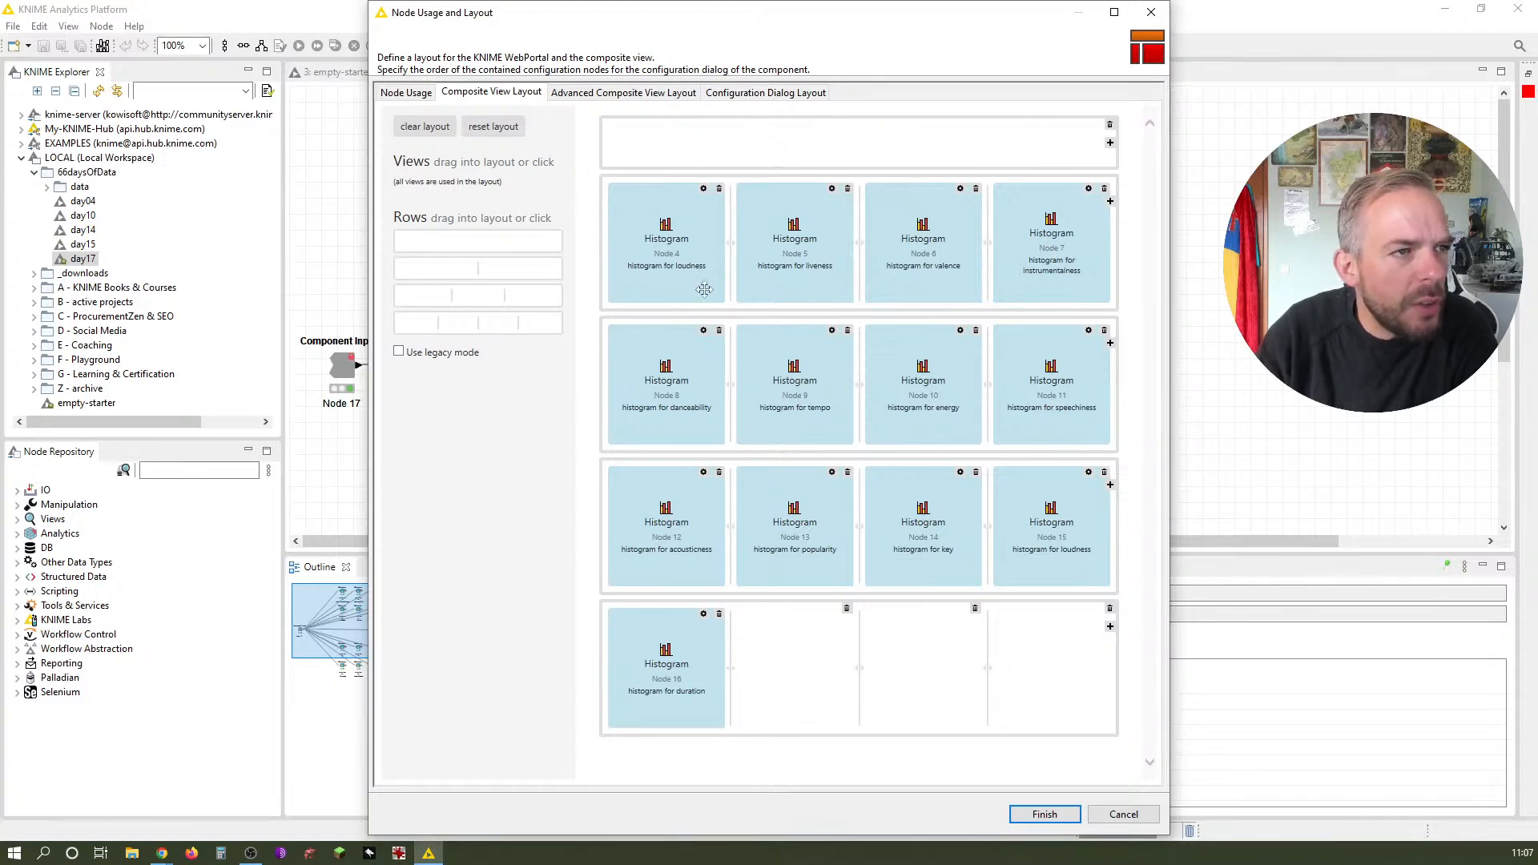
{"action": "left_click", "coordinate": [703, 189]}
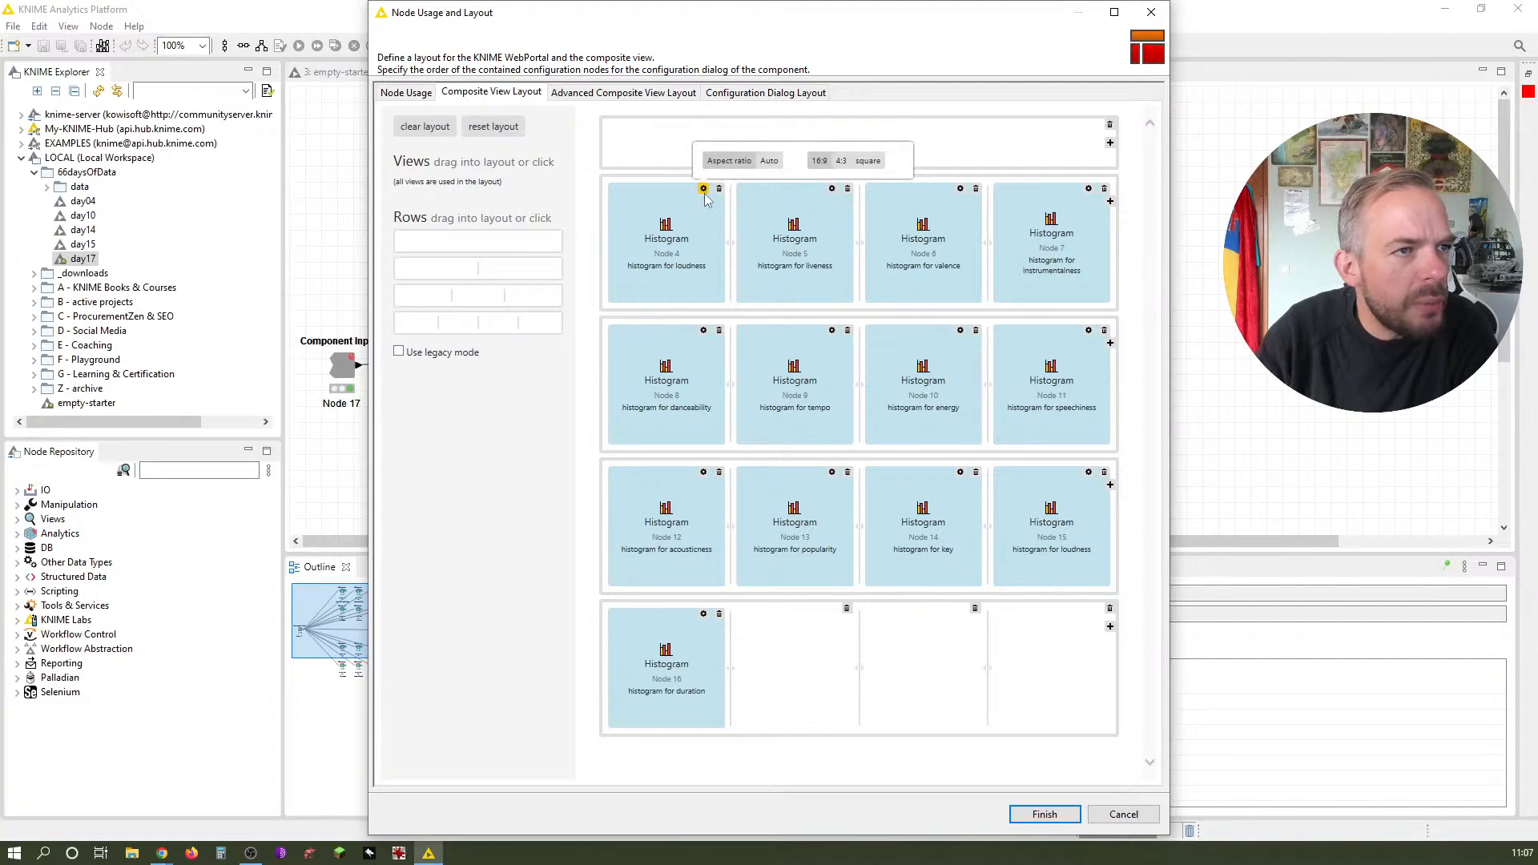
{"action": "left_click", "coordinate": [704, 190]}
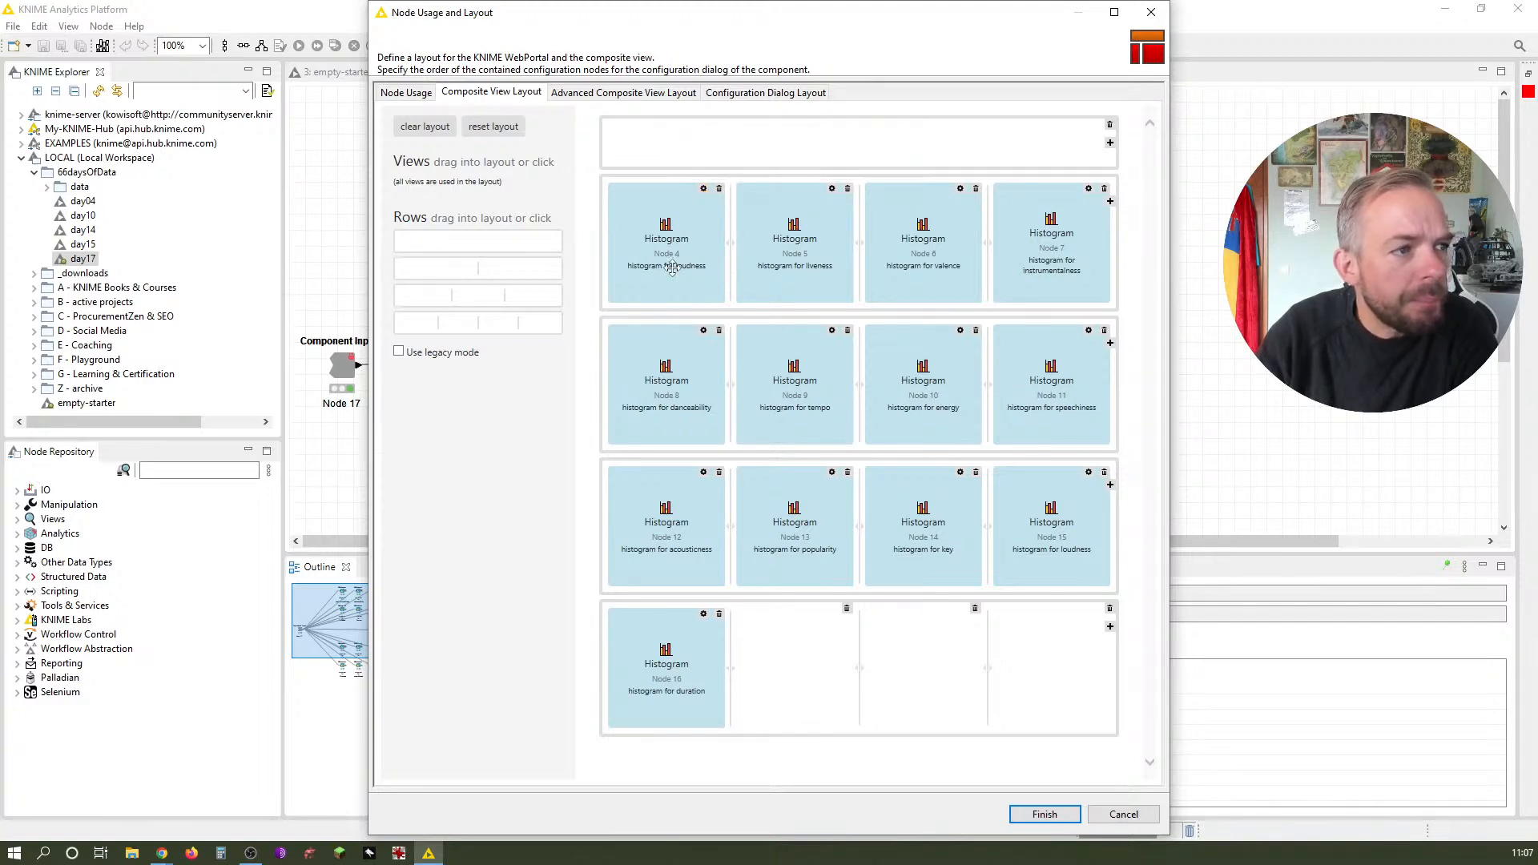
{"action": "left_click", "coordinate": [1151, 12]}
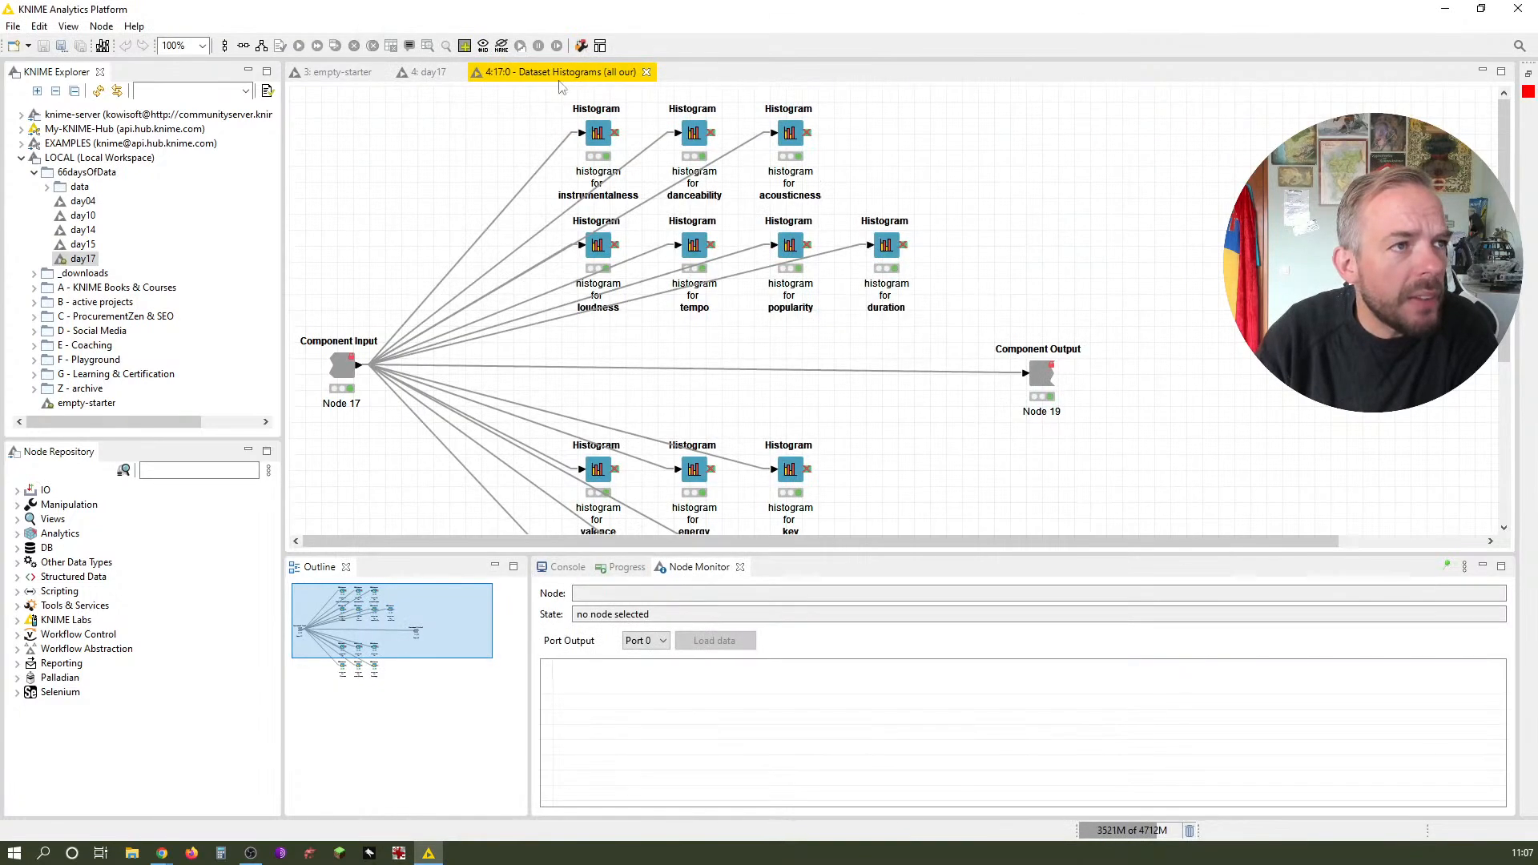
Inspect the Dataset Histograms interactive view again, including the valence histogram's chart title settings
{"action": "left_click", "coordinate": [428, 72]}
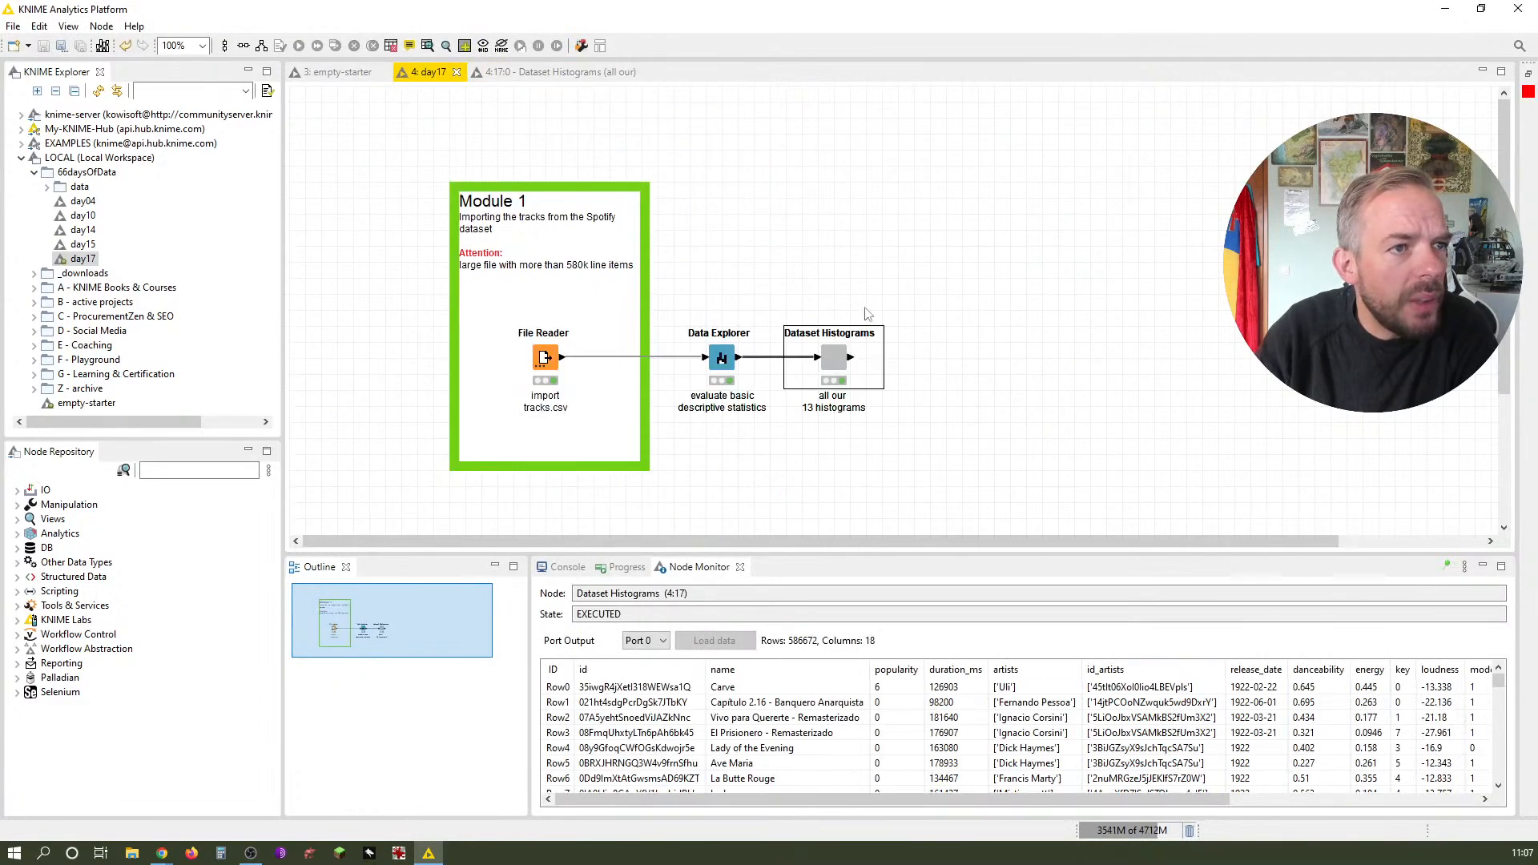
{"action": "right_click", "coordinate": [833, 367]}
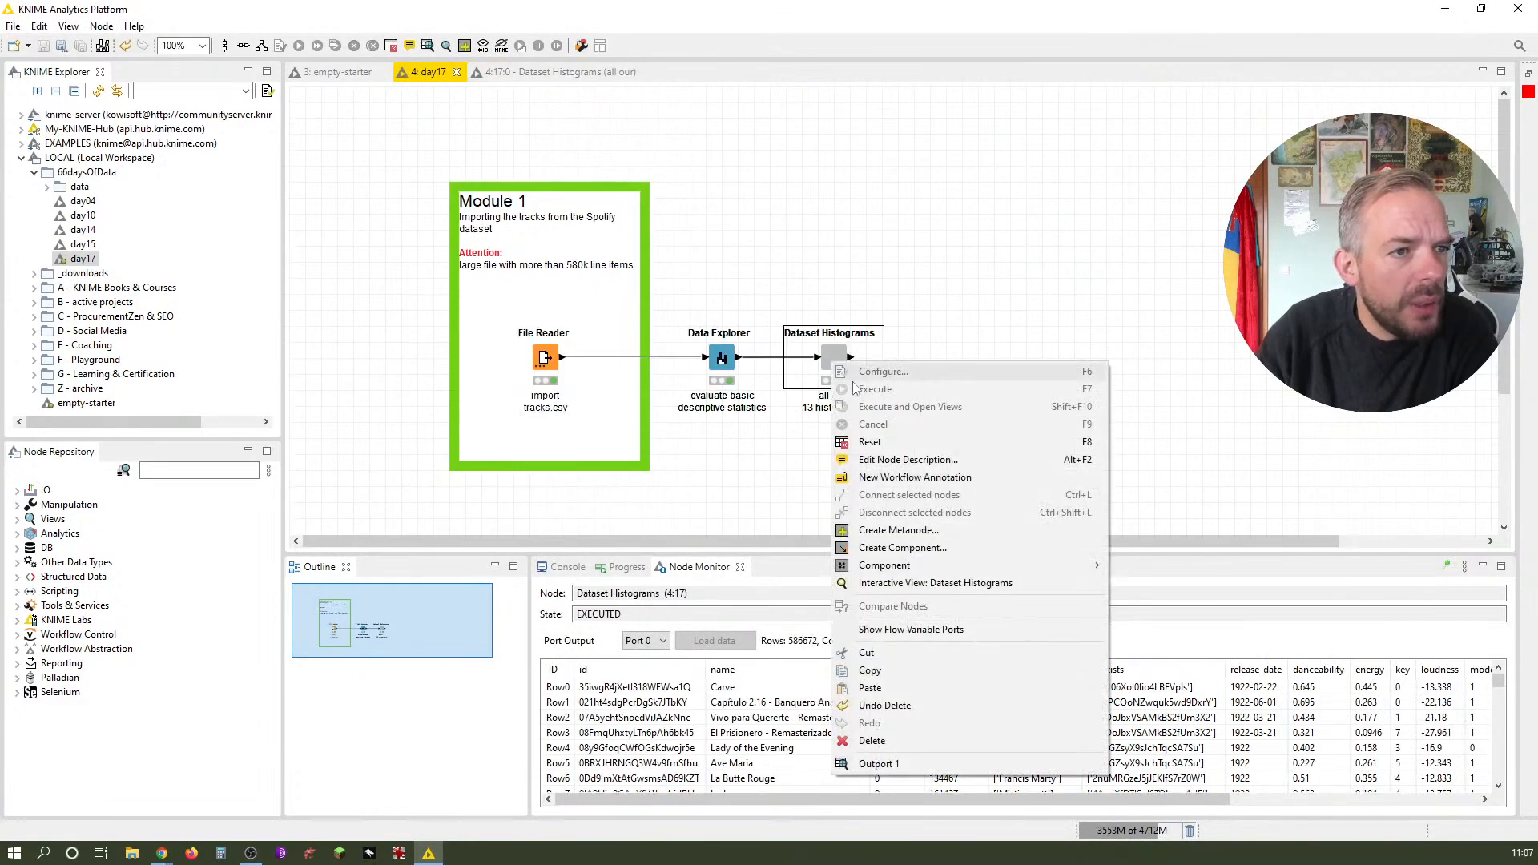
{"action": "left_click", "coordinate": [901, 585]}
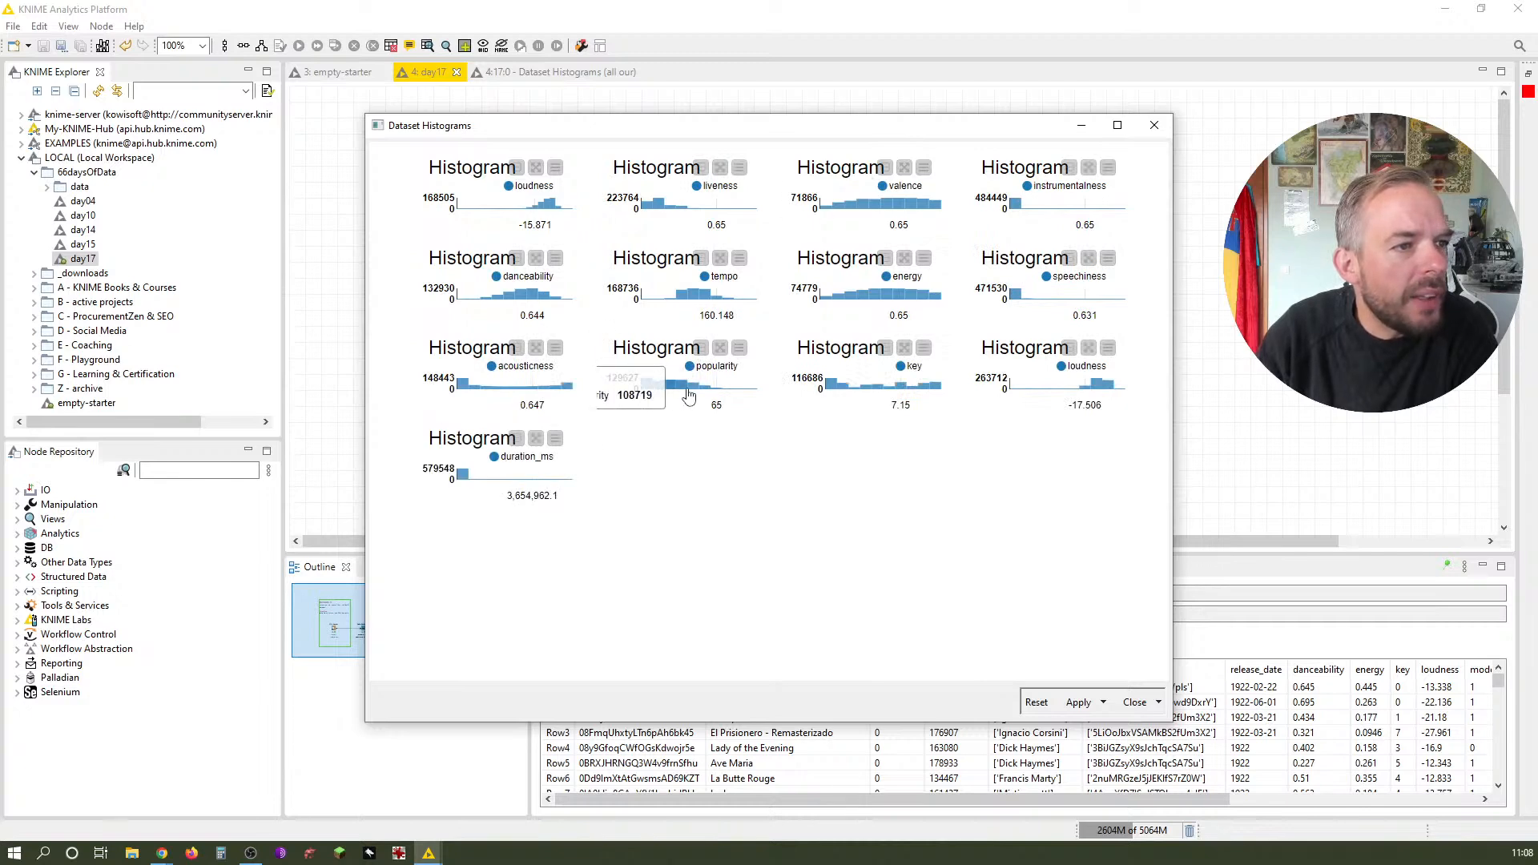
{"action": "mouse_move", "coordinate": [852, 390]}
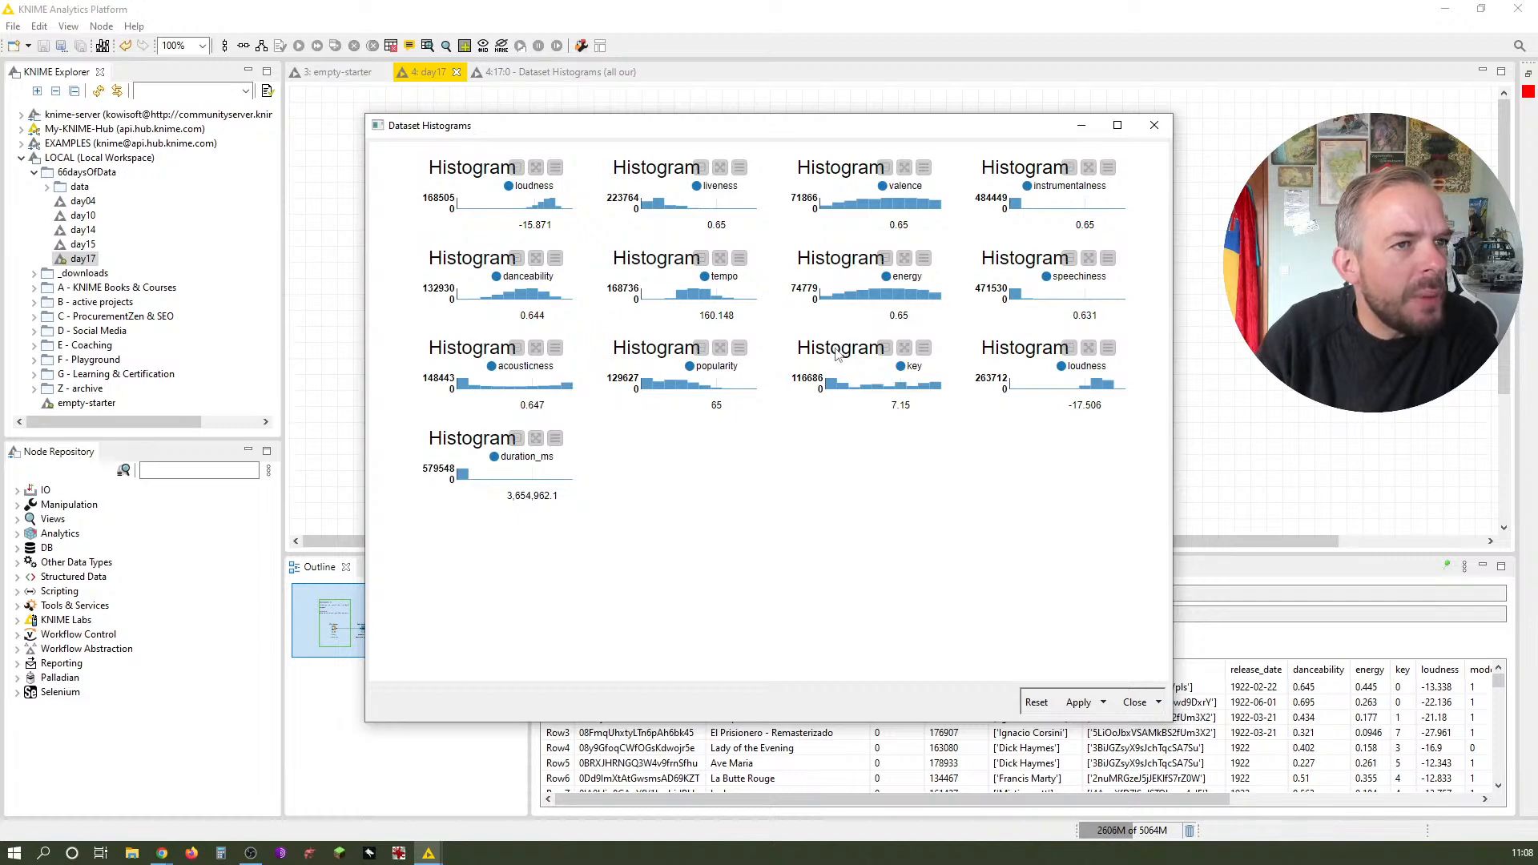
{"action": "left_click", "coordinate": [911, 168]}
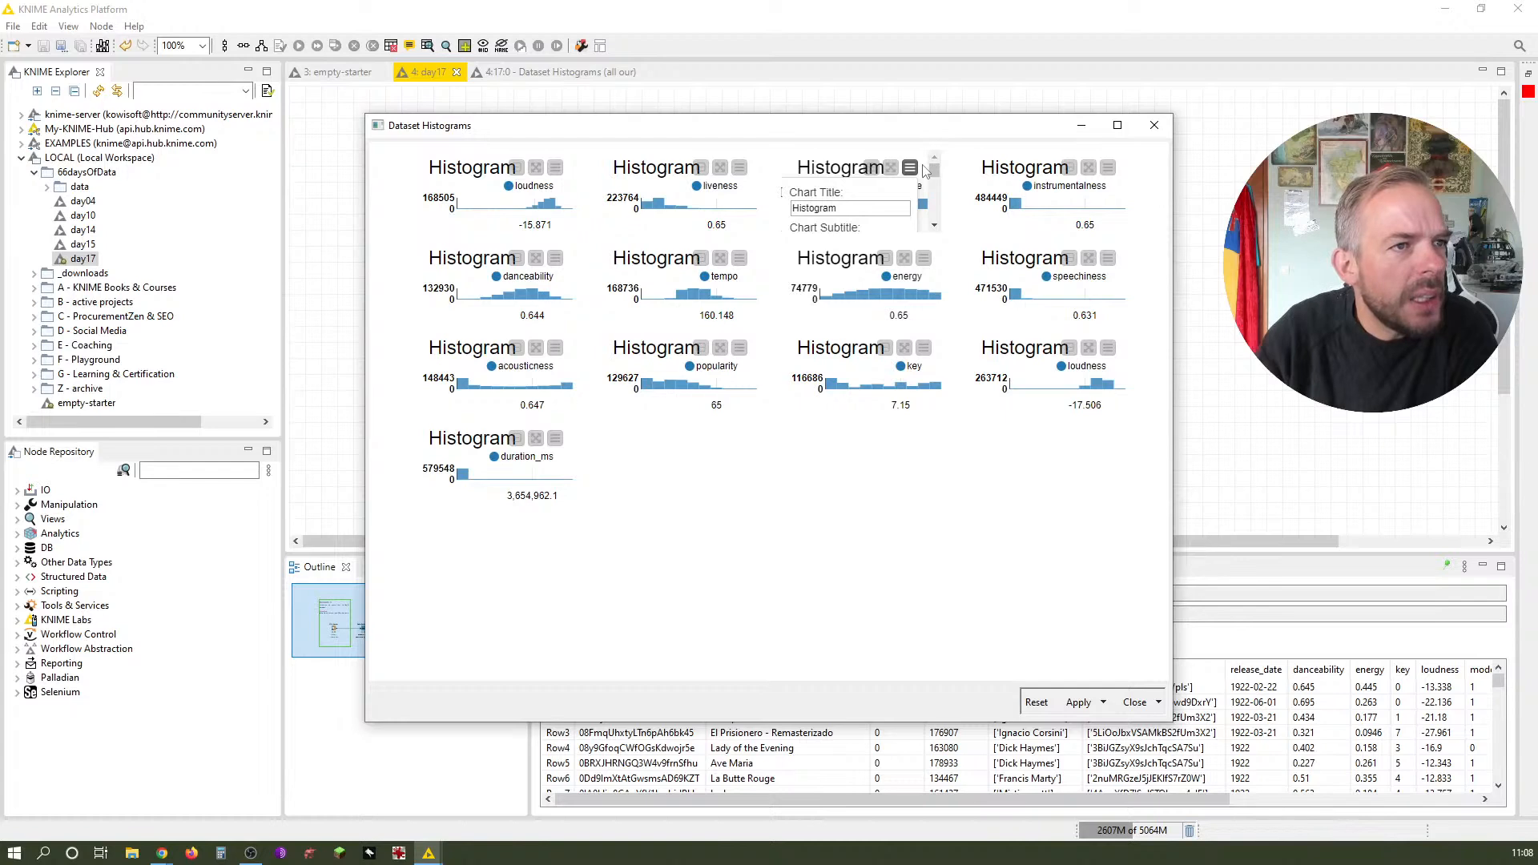
{"action": "left_click", "coordinate": [910, 167]}
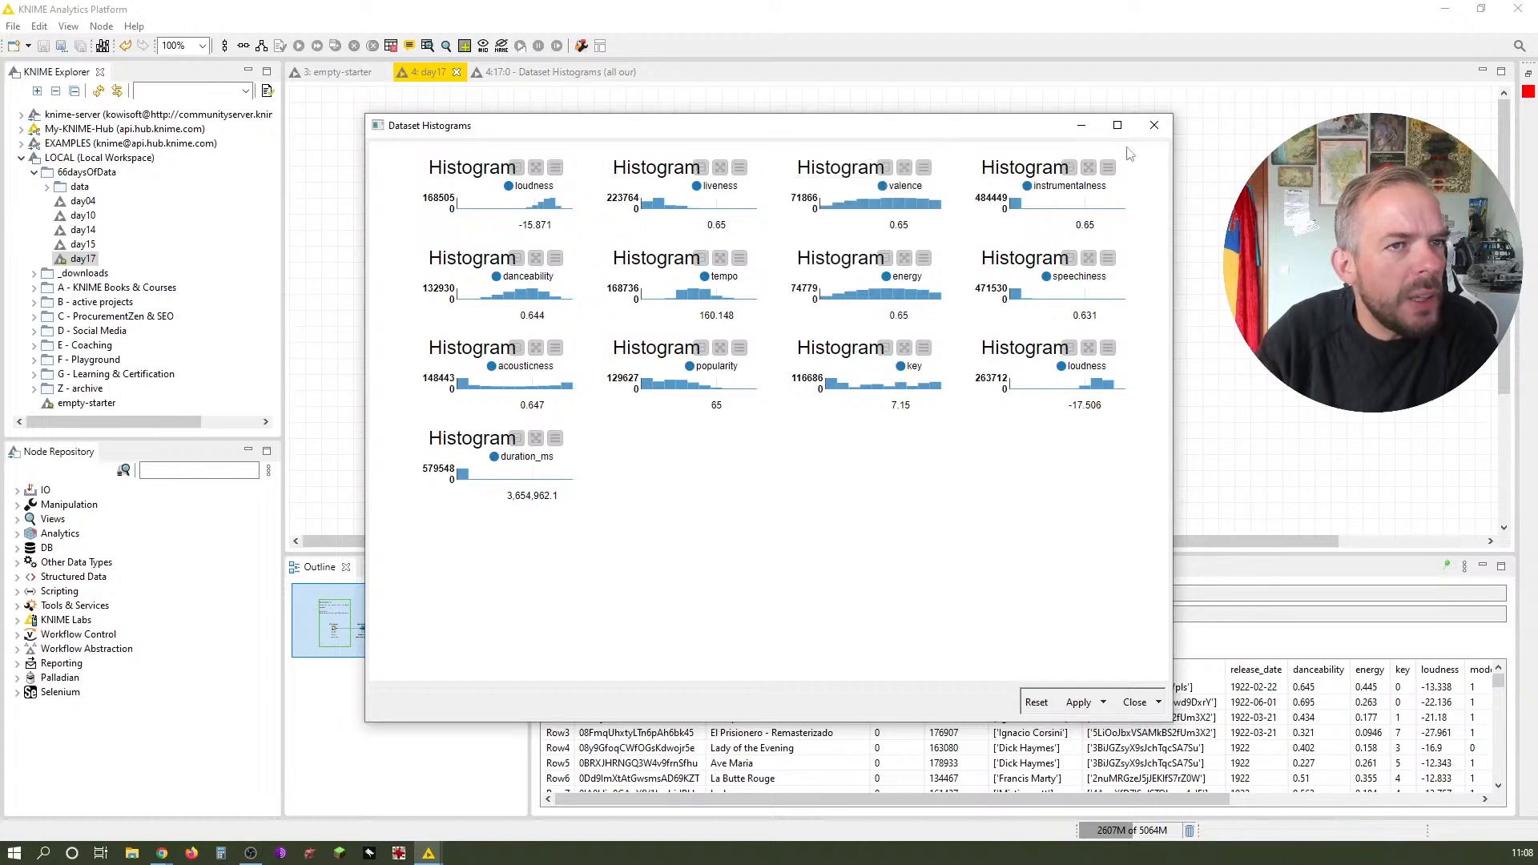
{"action": "left_click", "coordinate": [1154, 125]}
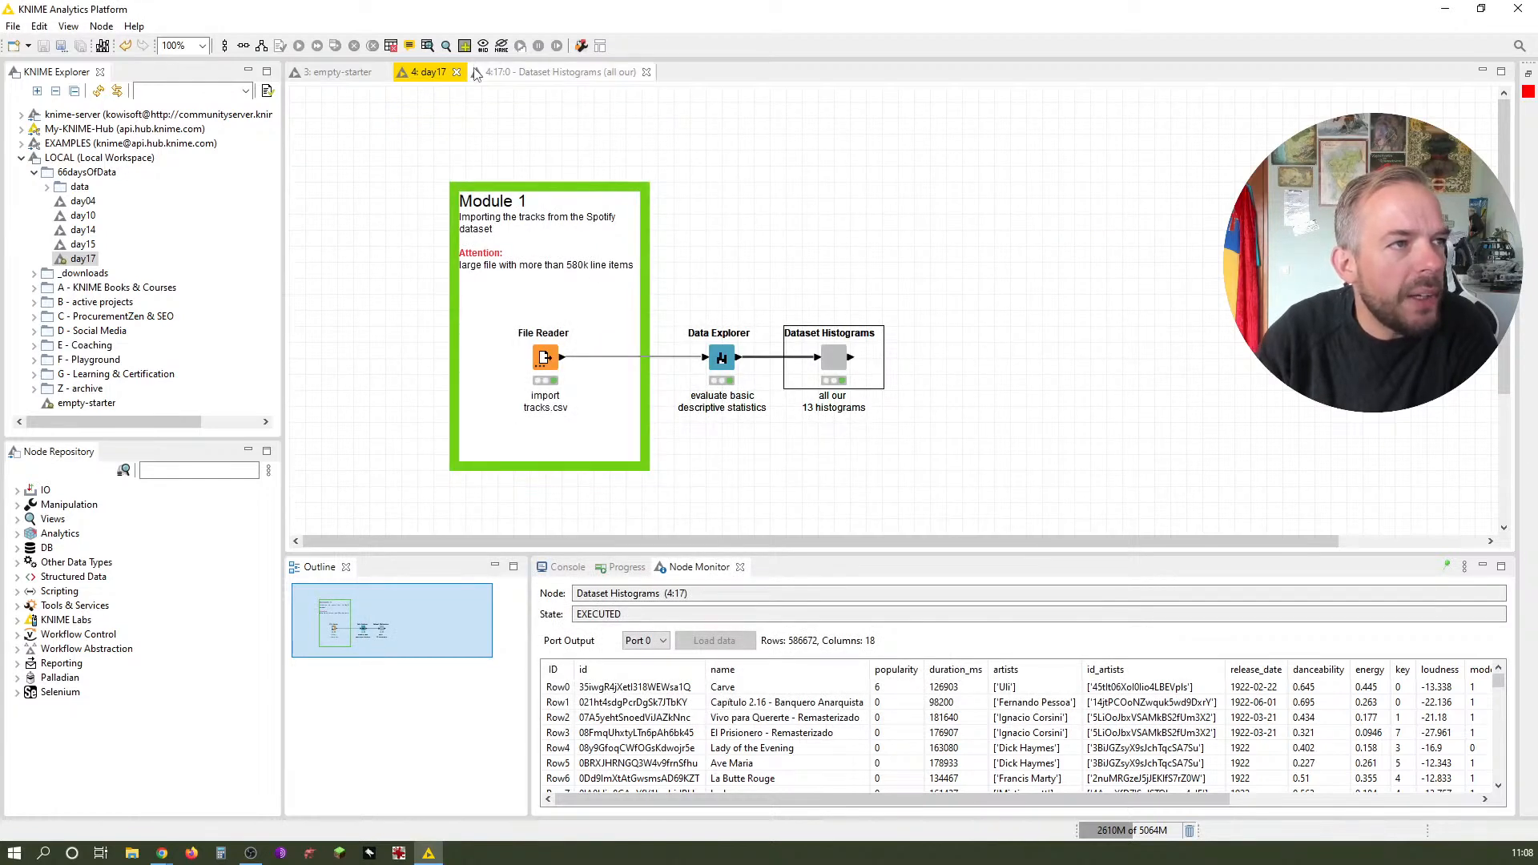
Clear the chart title of the instrumentalness histogram inside the Dataset Histograms component
{"action": "left_click", "coordinate": [509, 72]}
{"action": "left_click", "coordinate": [602, 136]}
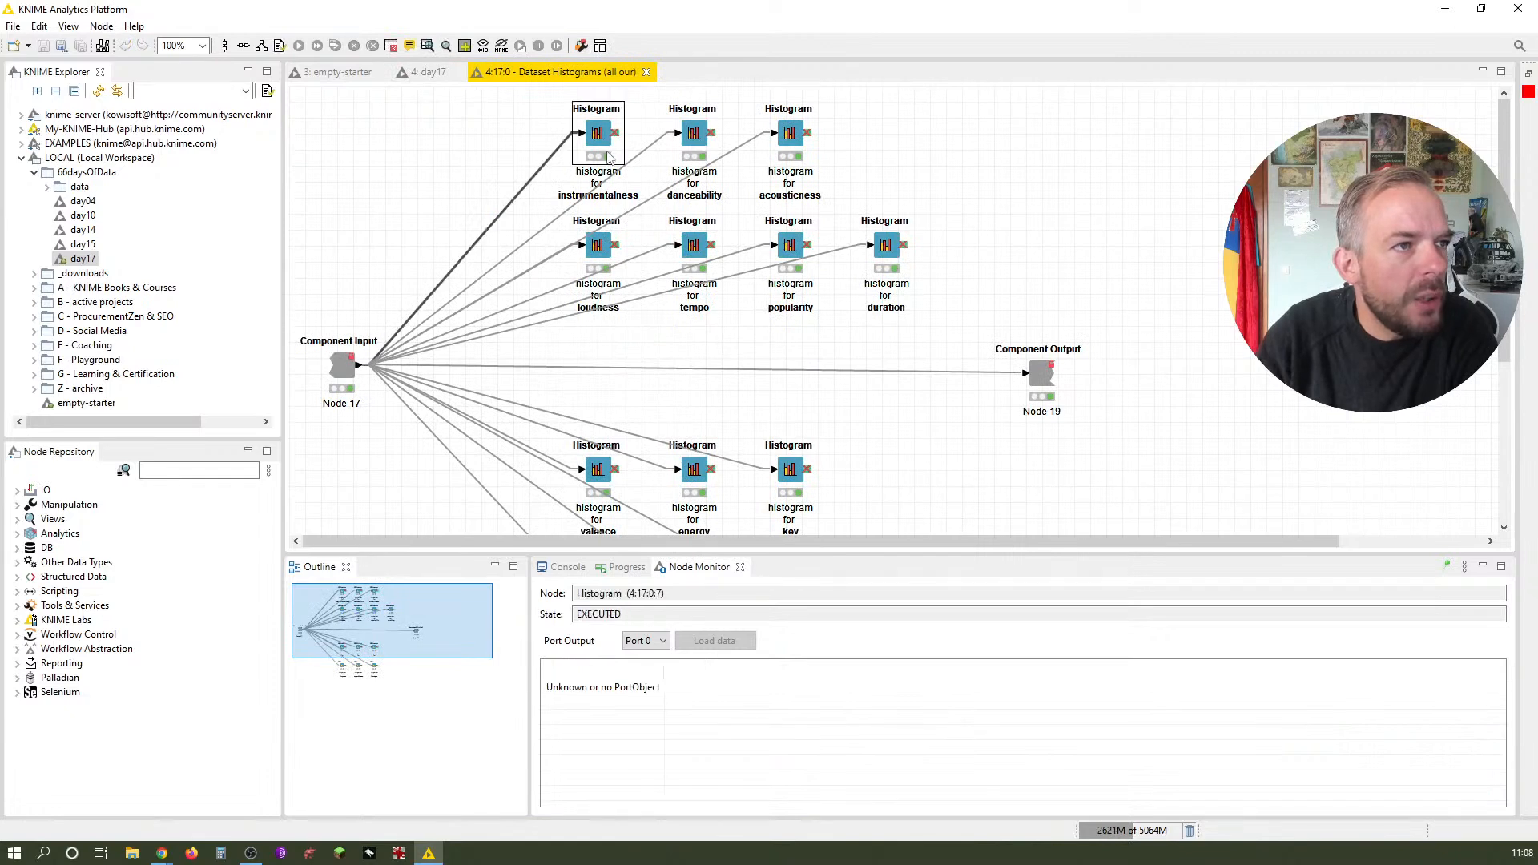
{"action": "double_click", "coordinate": [609, 156]}
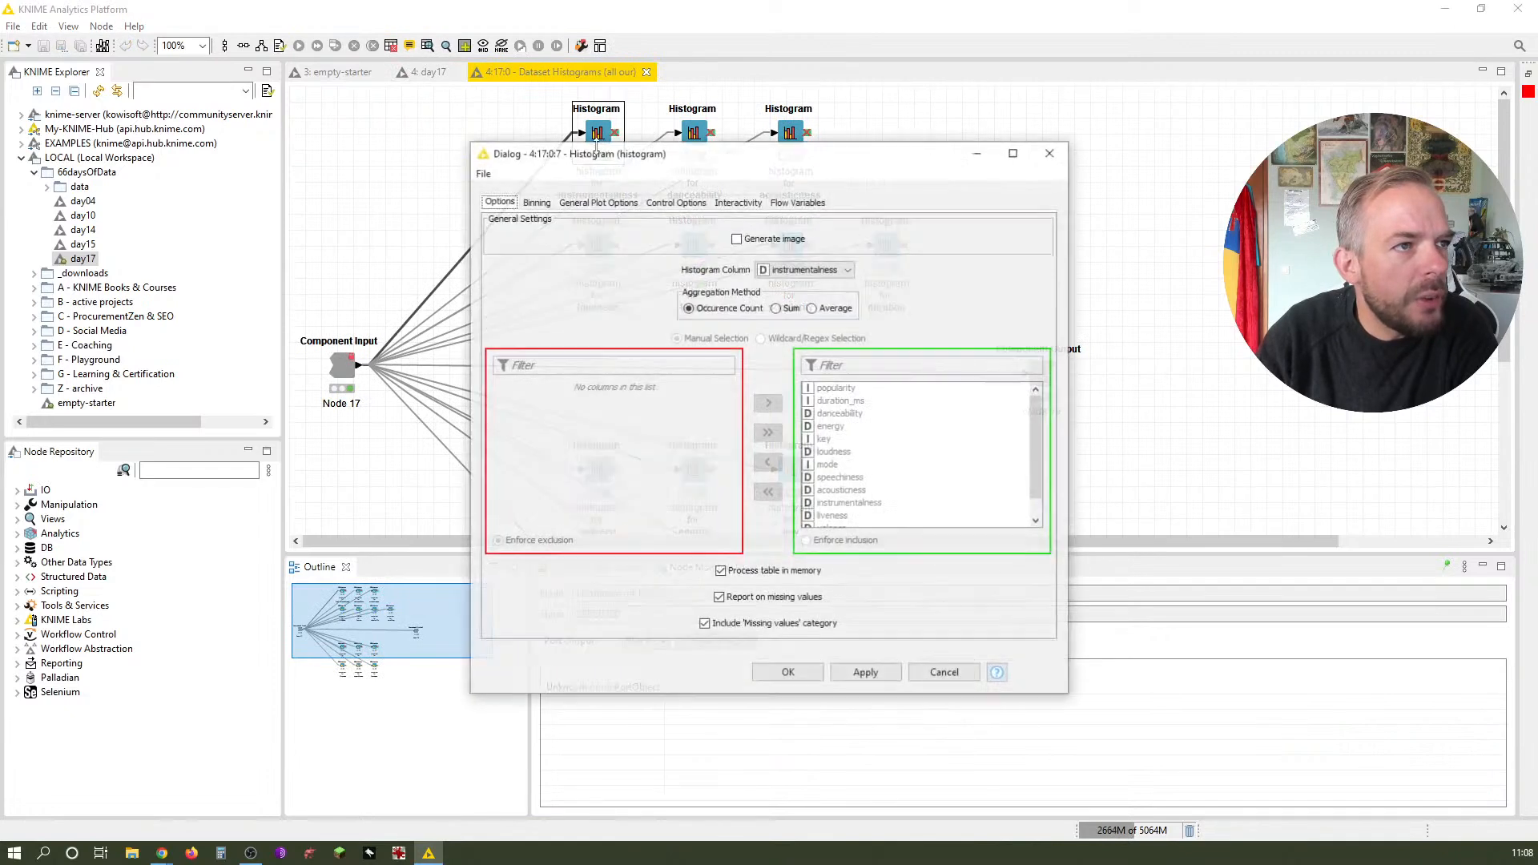
{"action": "left_click", "coordinate": [537, 203]}
{"action": "left_click", "coordinate": [584, 204]}
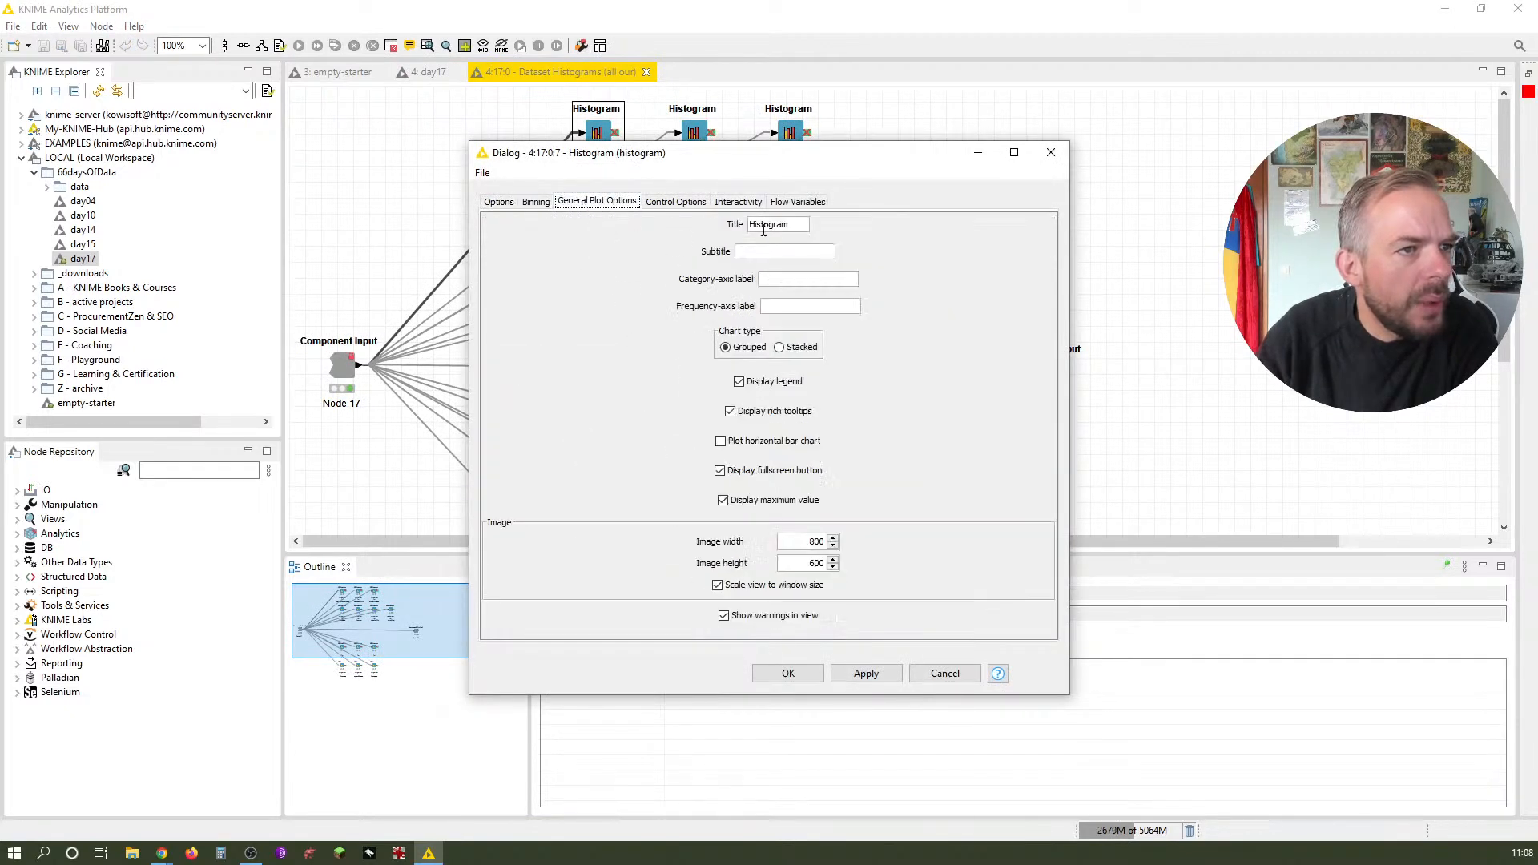
{"action": "key", "text": "ctrl+a"}
{"action": "key", "text": "BackSpace"}
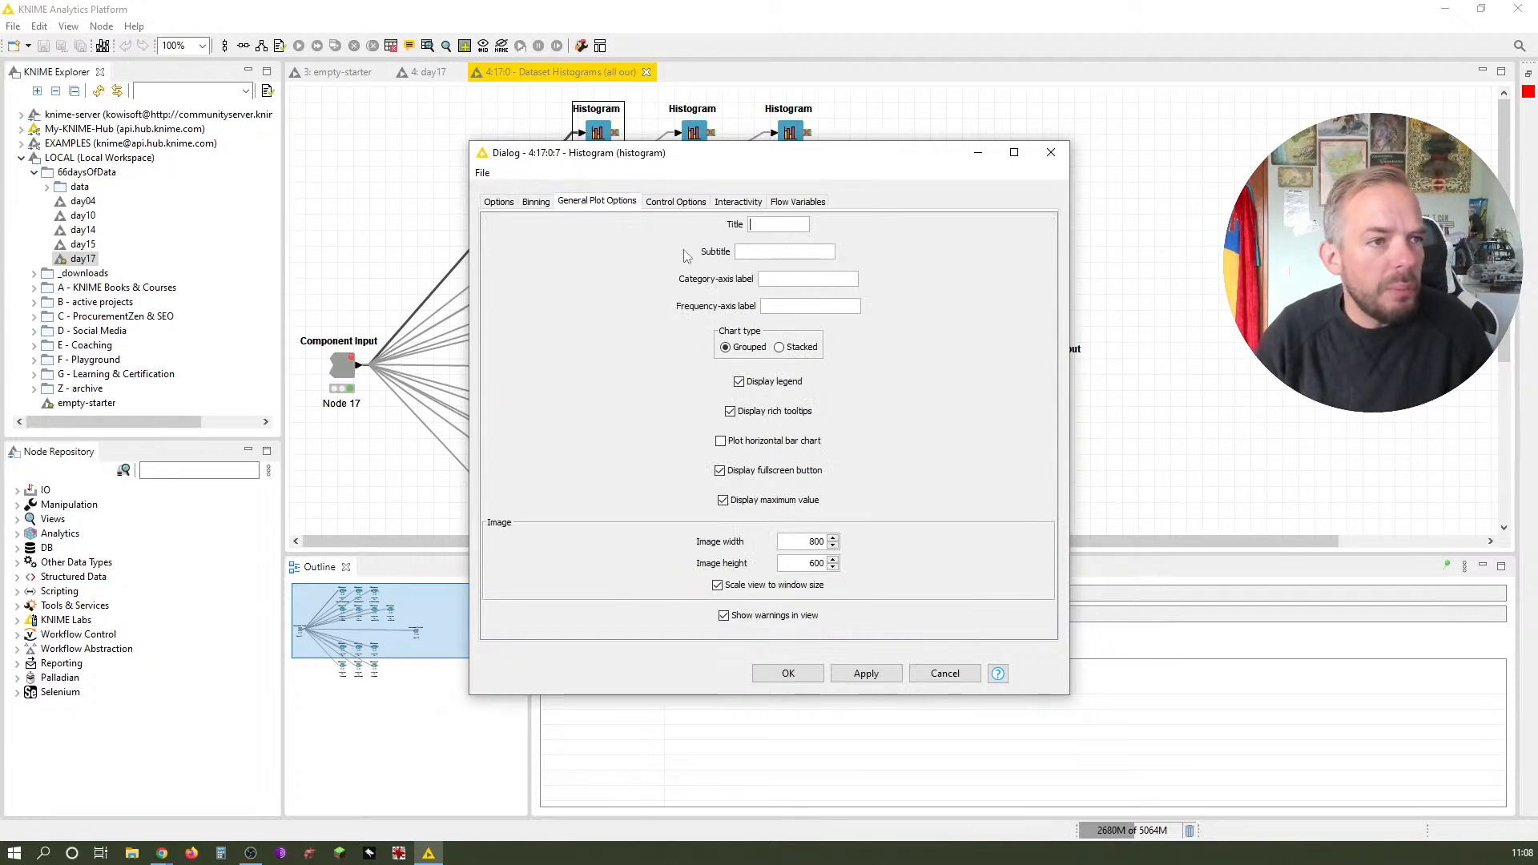
{"action": "left_click", "coordinate": [788, 673]}
Remove the chart title from the danceability histogram's general plot options
{"action": "double_click", "coordinate": [692, 134]}
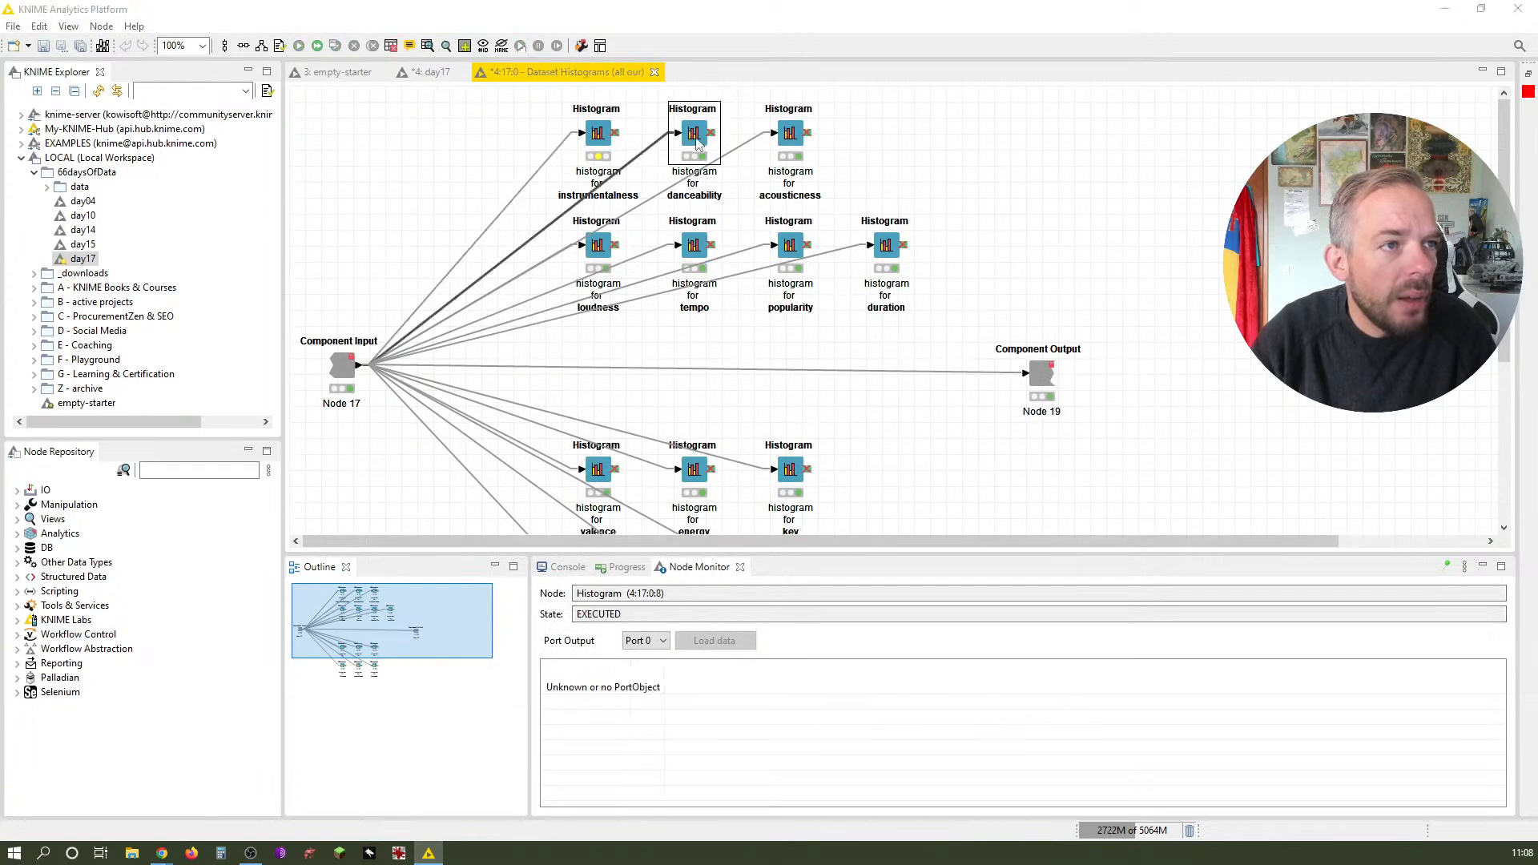
{"action": "left_click", "coordinate": [675, 201]}
{"action": "left_click", "coordinate": [619, 205]}
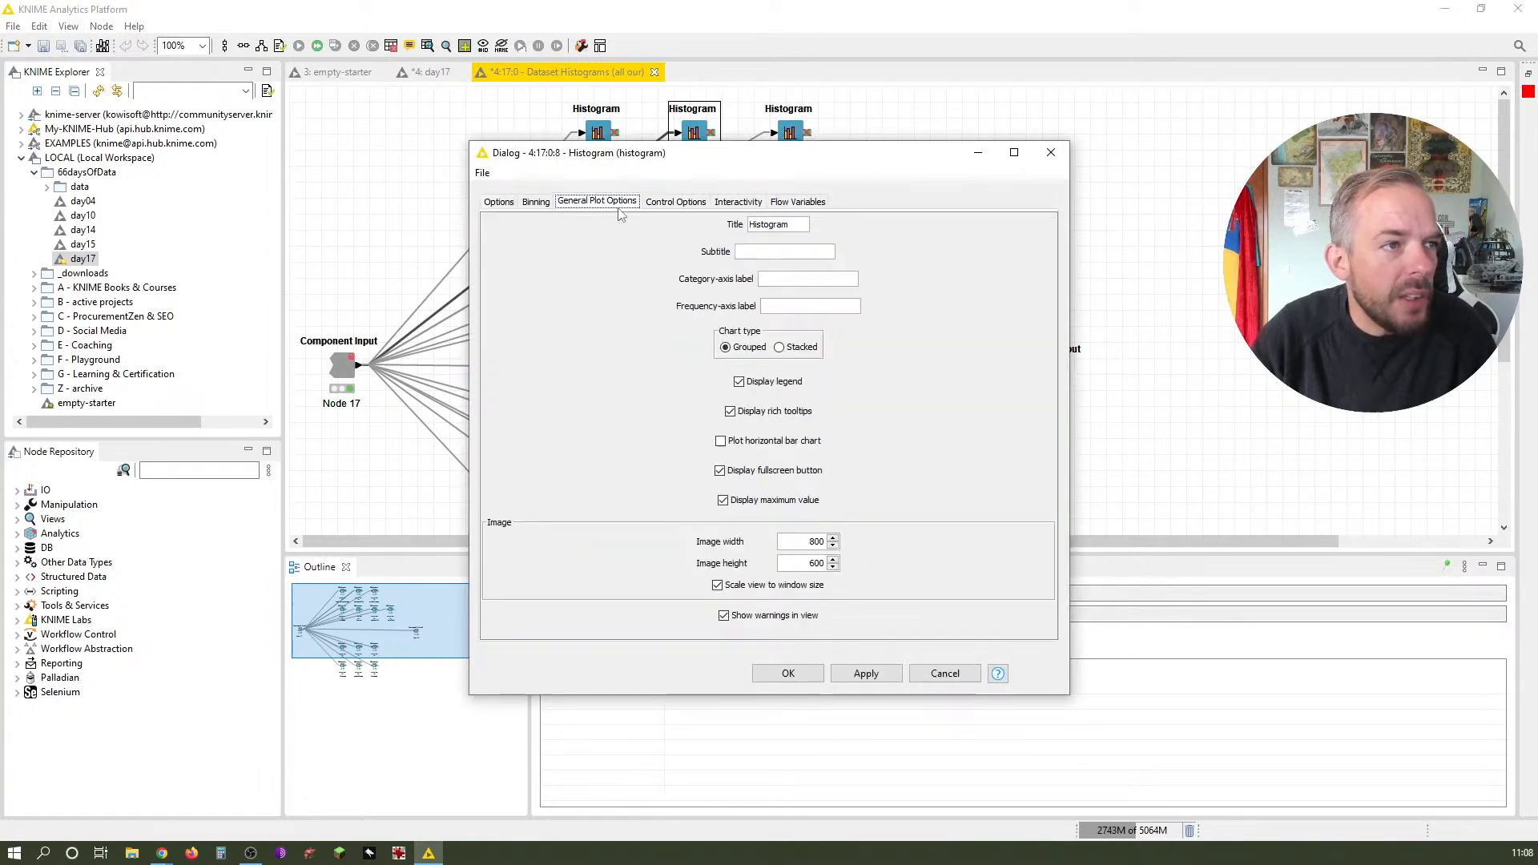
{"action": "double_click", "coordinate": [791, 223]}
{"action": "key", "text": "BackSpace"}
{"action": "left_click", "coordinate": [788, 673]}
Remove the chart title from the acousticness histogram's general plot options
{"action": "double_click", "coordinate": [790, 133]}
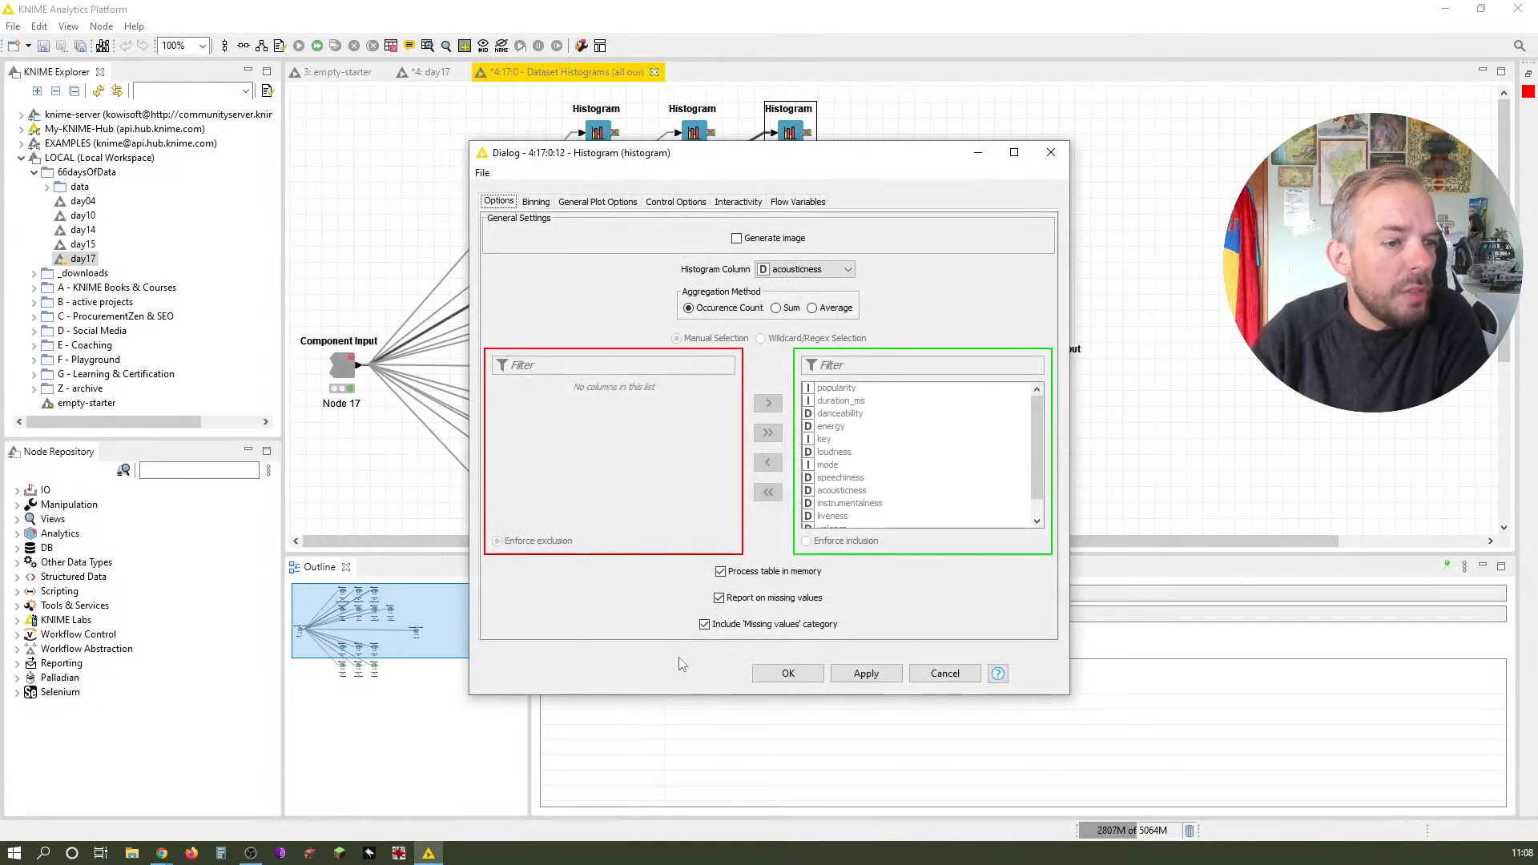
{"action": "left_click", "coordinate": [653, 202]}
{"action": "left_click", "coordinate": [632, 202]}
{"action": "double_click", "coordinate": [791, 223]}
{"action": "key", "text": "BackSpace"}
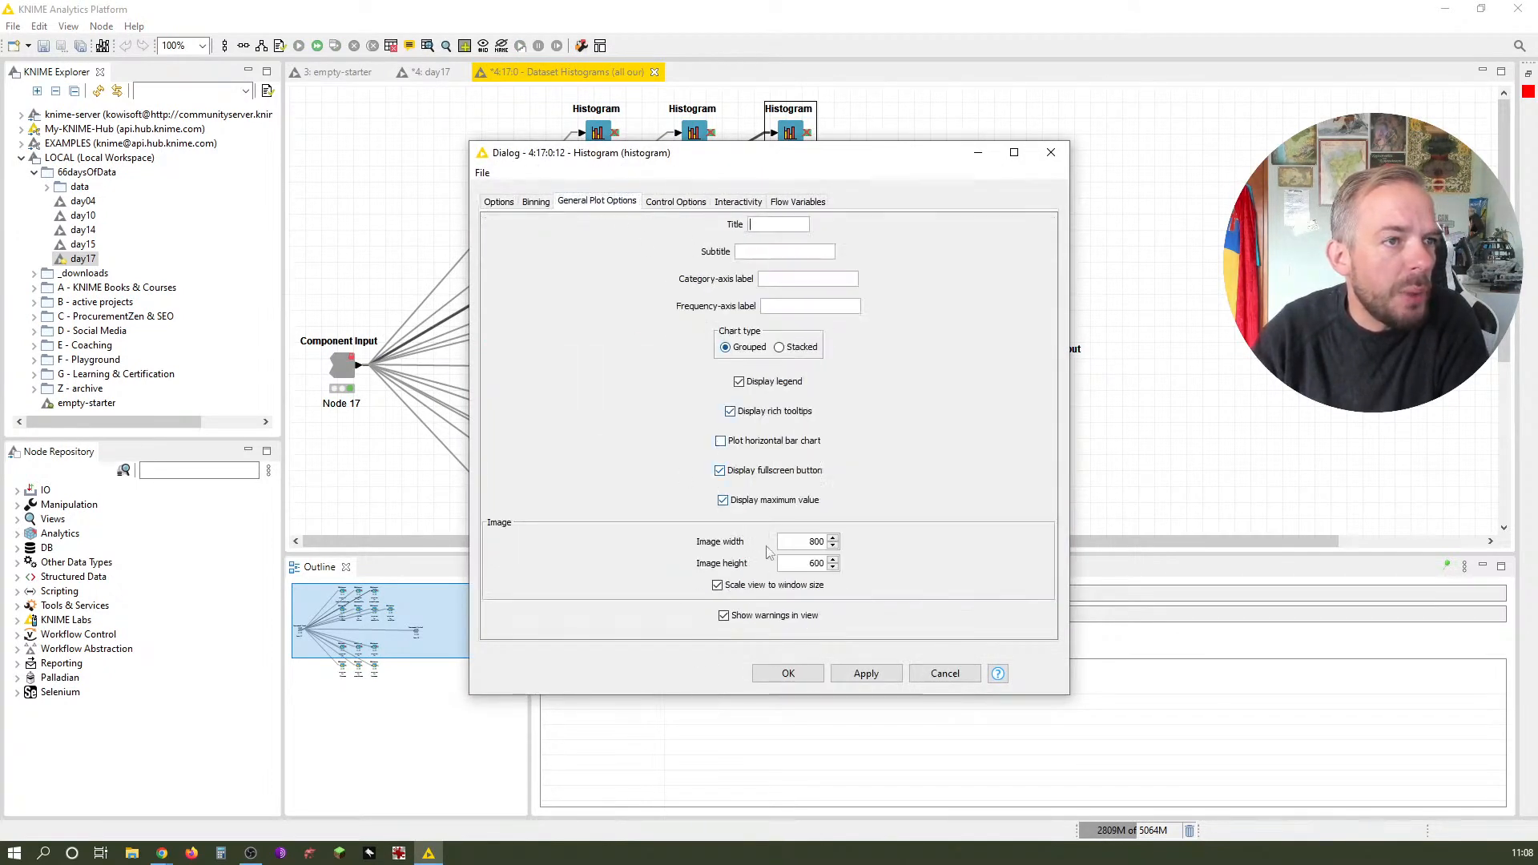
{"action": "left_click", "coordinate": [789, 673]}
Clear the chart title of the loudness histogram located below the instrumentalness node
{"action": "double_click", "coordinate": [601, 248]}
{"action": "left_click", "coordinate": [617, 207]}
{"action": "double_click", "coordinate": [790, 224]}
{"action": "key", "text": "BackSpace"}
{"action": "left_click", "coordinate": [788, 673]}
Remove the chart title from the tempo histogram's general plot options
{"action": "double_click", "coordinate": [694, 245]}
{"action": "left_click", "coordinate": [611, 206]}
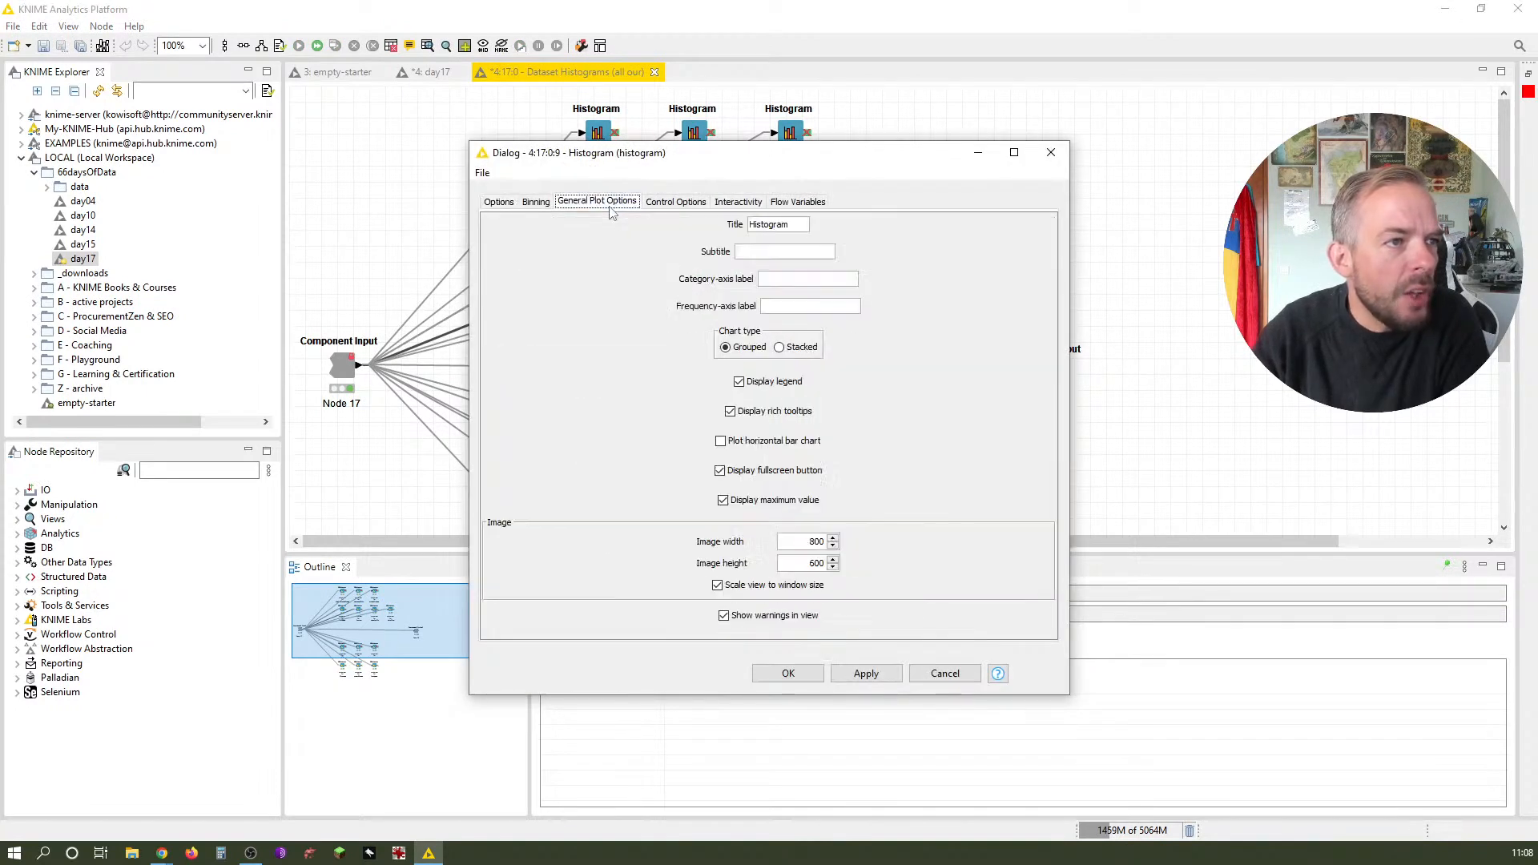
{"action": "double_click", "coordinate": [793, 224]}
{"action": "key", "text": "BackSpace"}
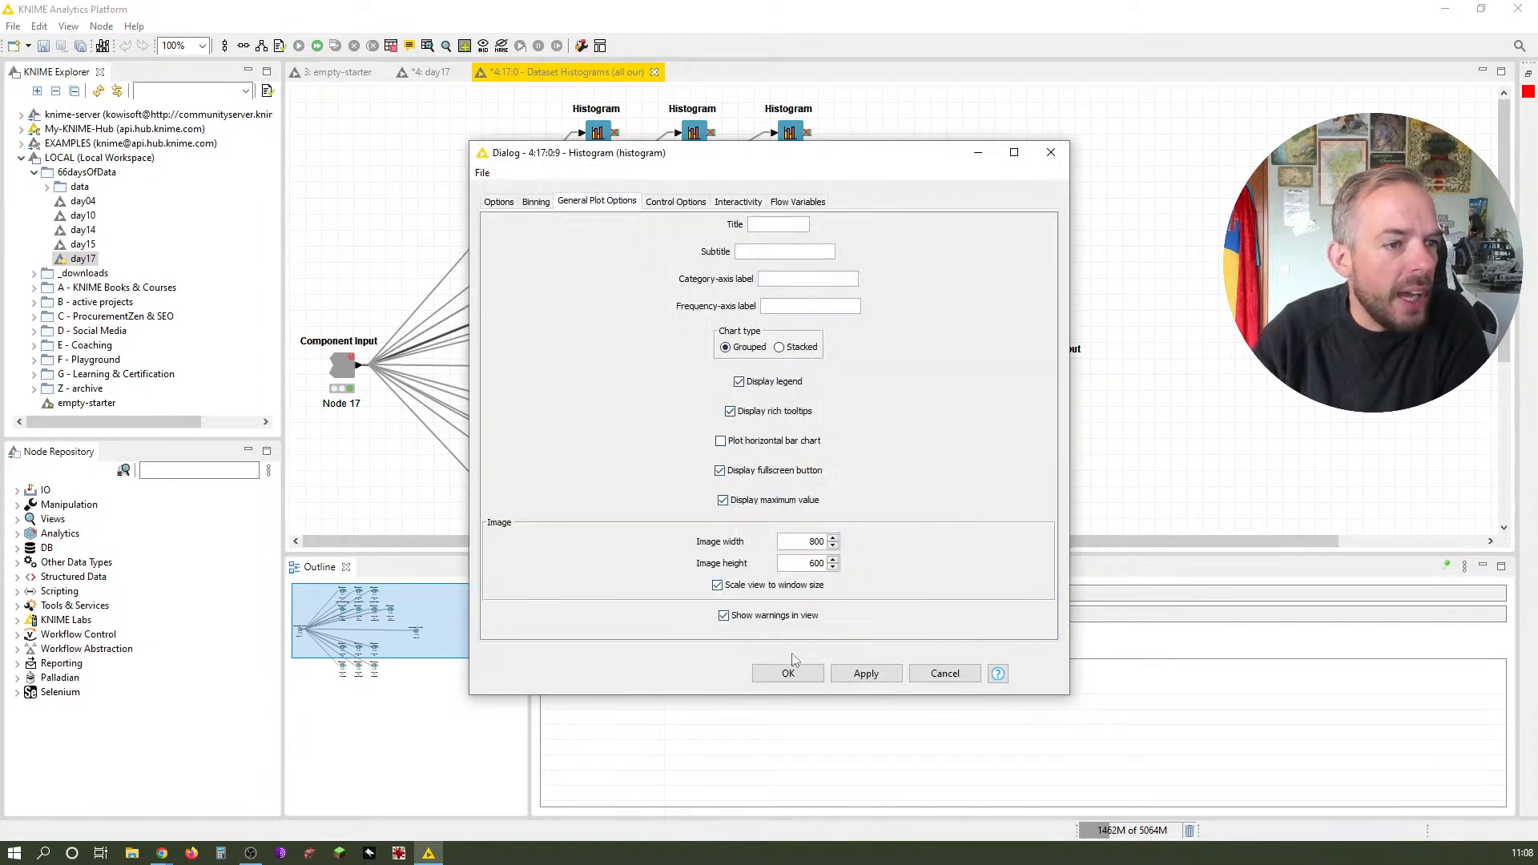
{"action": "left_click", "coordinate": [788, 672]}
Remove the chart title from the popularity histogram's general plot options
{"action": "double_click", "coordinate": [798, 240]}
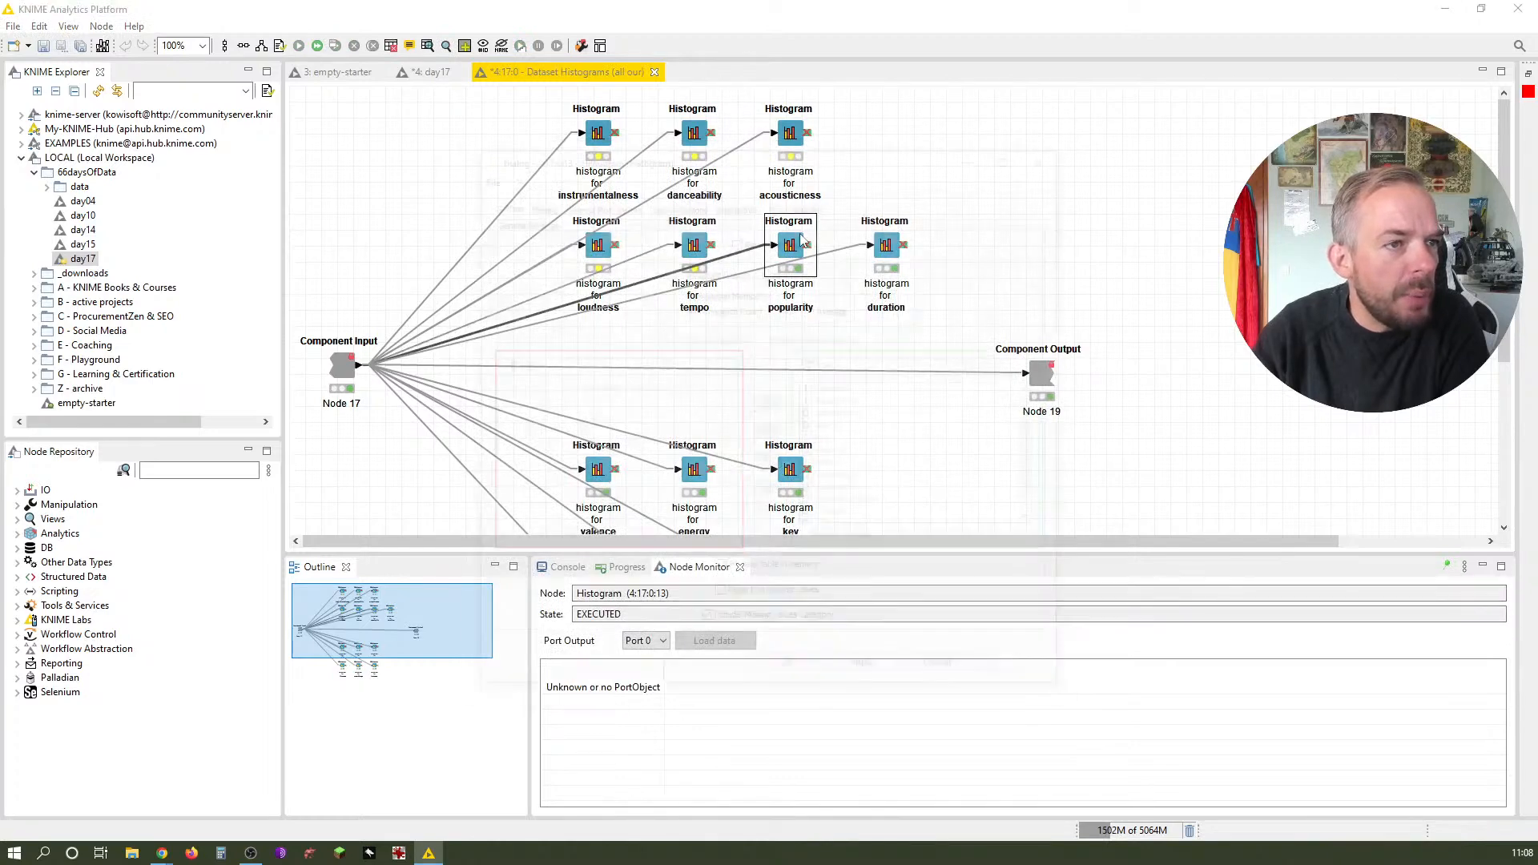
{"action": "left_click", "coordinate": [611, 202]}
{"action": "double_click", "coordinate": [791, 226]}
{"action": "key", "text": "BackSpace"}
{"action": "left_click", "coordinate": [788, 673]}
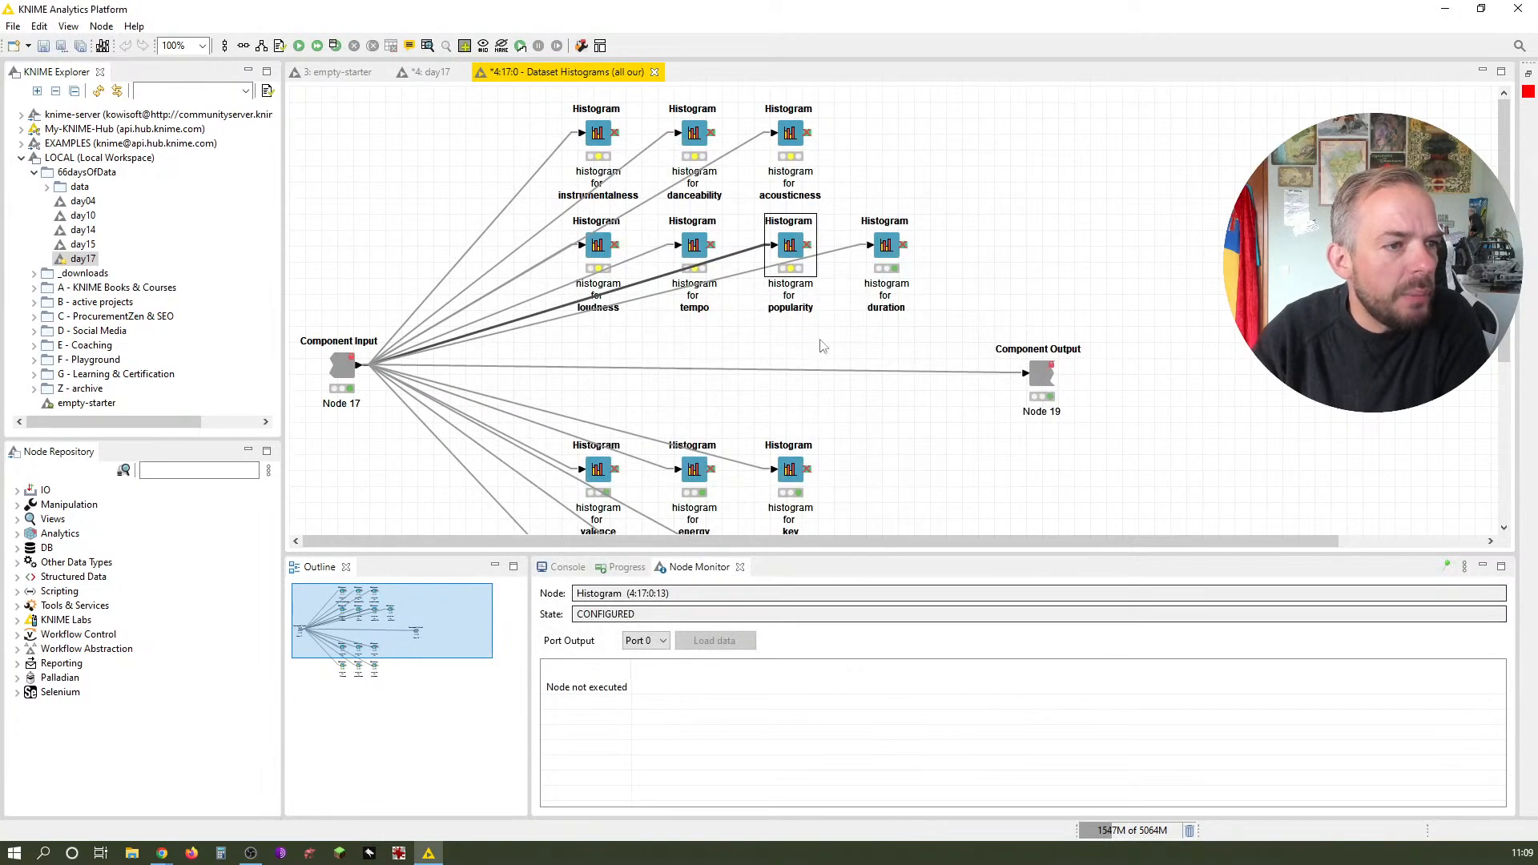
Remove the chart title from the duration histogram's general plot options
{"action": "double_click", "coordinate": [886, 245]}
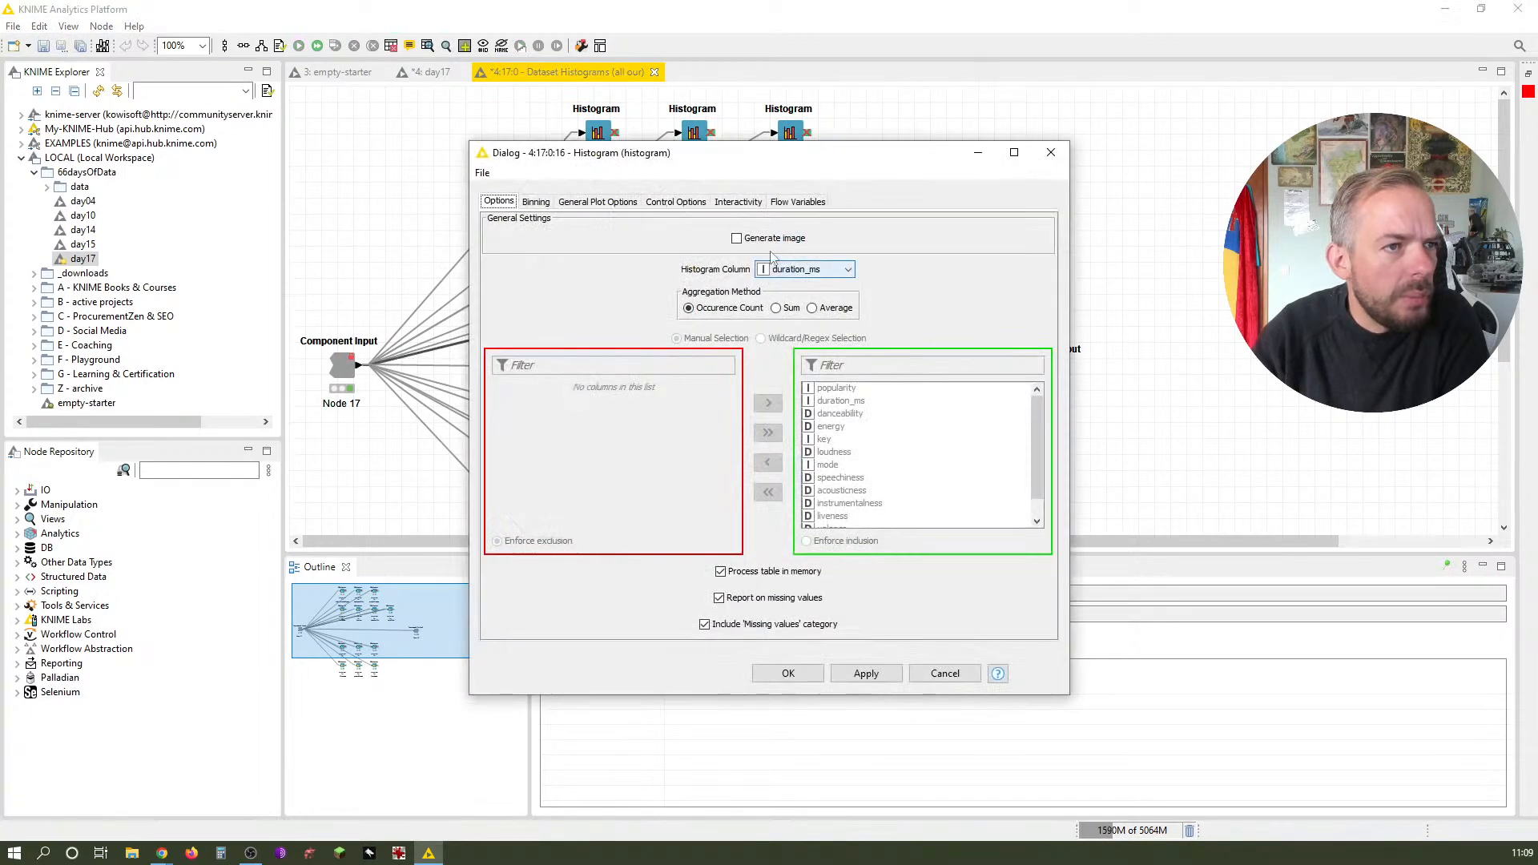
{"action": "left_click", "coordinate": [639, 205]}
{"action": "double_click", "coordinate": [787, 225]}
{"action": "key", "text": "BackSpace"}
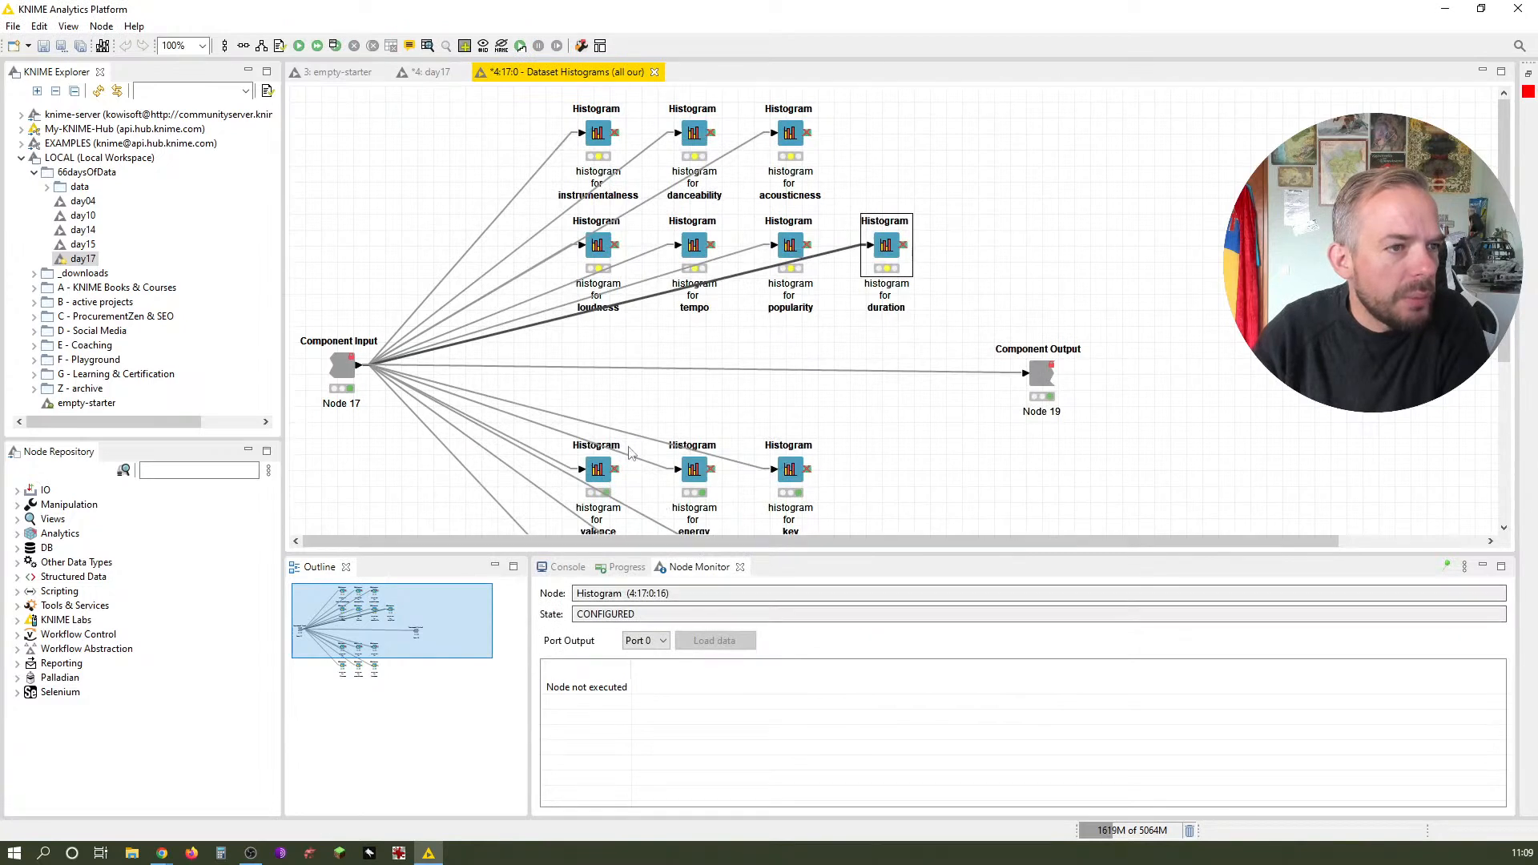
Clear the chart title of the valence histogram in its general plot options
{"action": "scroll", "coordinate": [611, 286], "scroll_direction": "down", "scroll_amount": 5}
{"action": "double_click", "coordinate": [603, 277]}
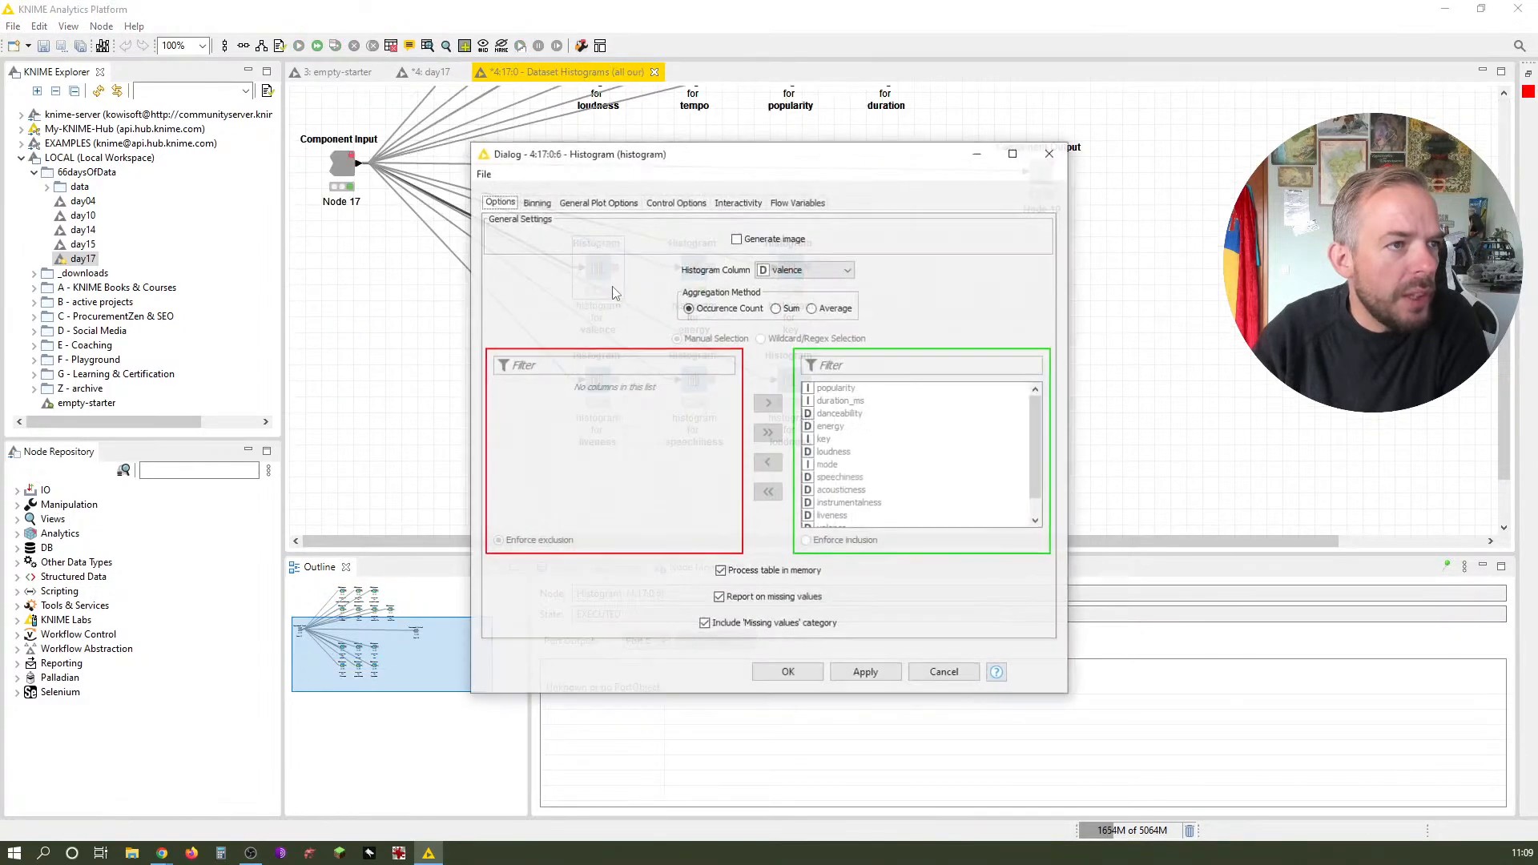
{"action": "left_click", "coordinate": [622, 204]}
{"action": "double_click", "coordinate": [786, 227]}
{"action": "key", "text": "BackSpace"}
{"action": "left_click", "coordinate": [788, 673]}
Clear the chart title of the energy histogram in its general plot options
{"action": "double_click", "coordinate": [703, 281]}
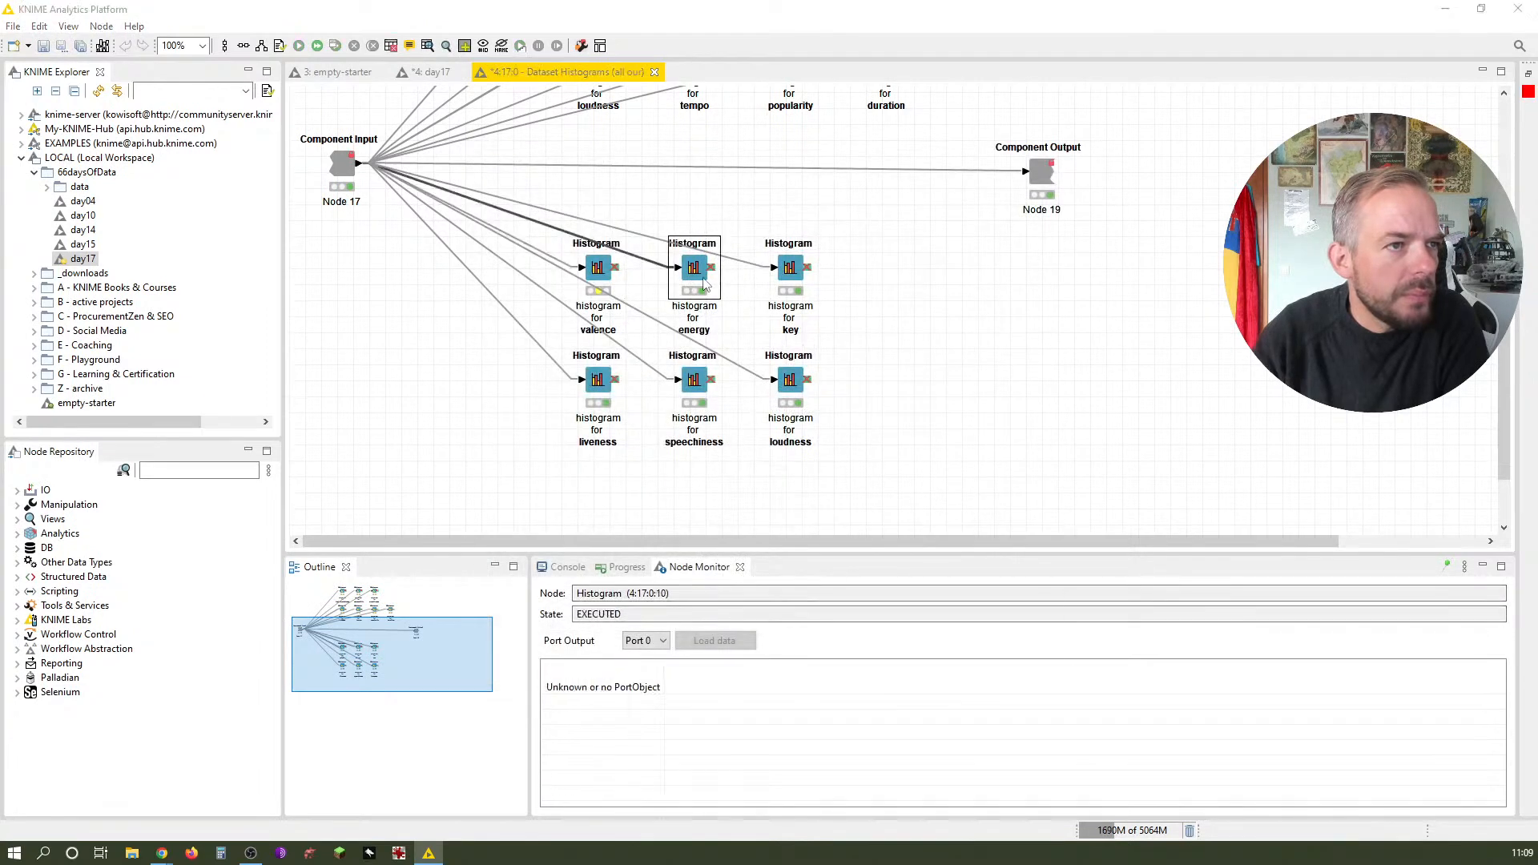
{"action": "left_click", "coordinate": [622, 204]}
{"action": "double_click", "coordinate": [781, 225]}
{"action": "key", "text": "BackSpace"}
{"action": "left_click", "coordinate": [788, 673]}
Remove the chart title from the key histogram's general plot options
{"action": "double_click", "coordinate": [789, 267]}
{"action": "left_click", "coordinate": [598, 202]}
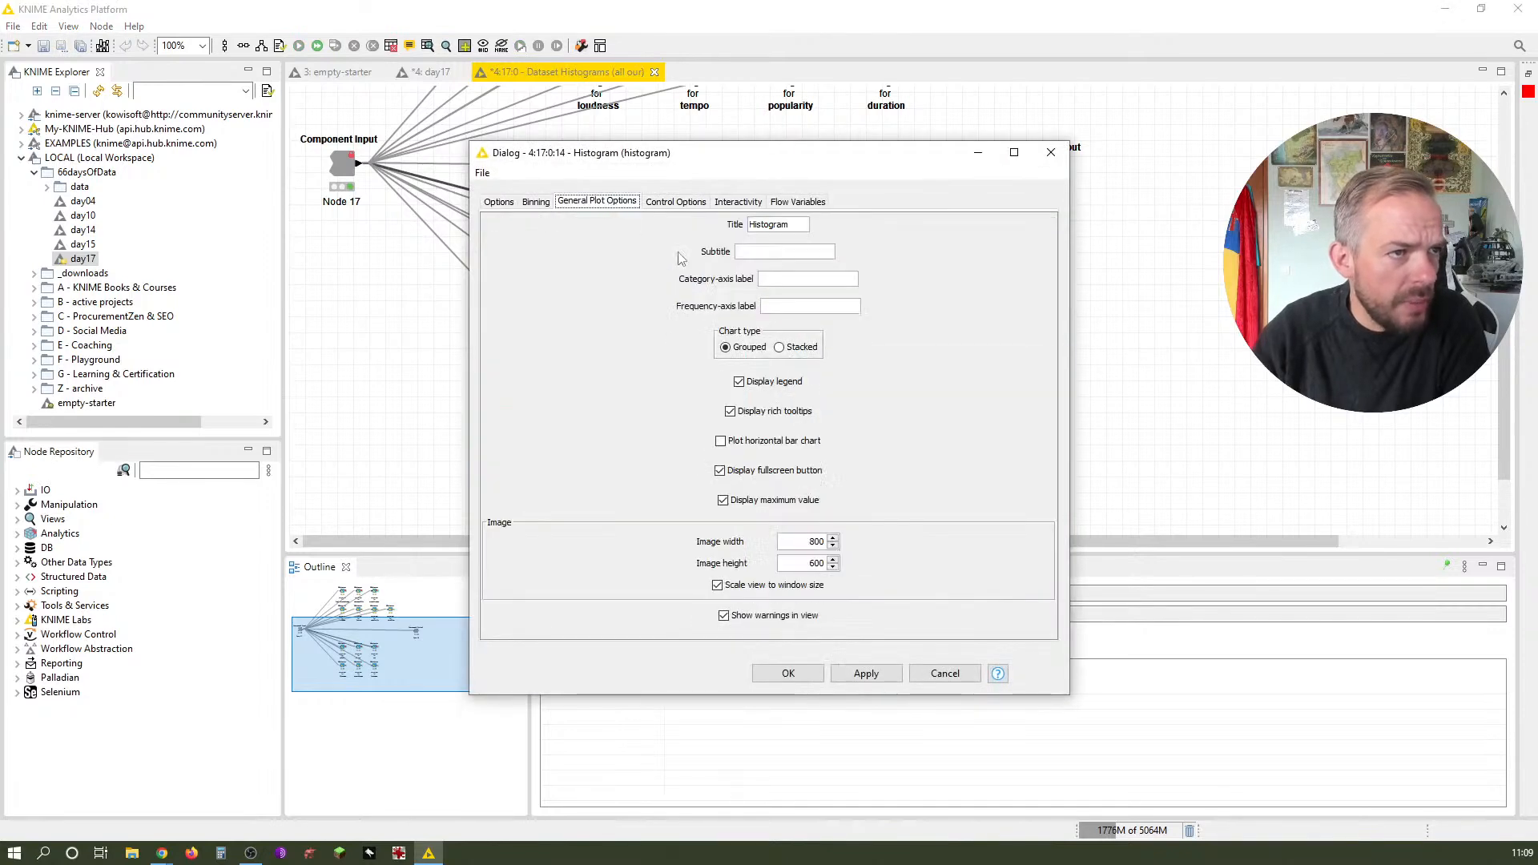
{"action": "double_click", "coordinate": [777, 224]}
{"action": "key", "text": "BackSpace"}
{"action": "left_click", "coordinate": [785, 674]}
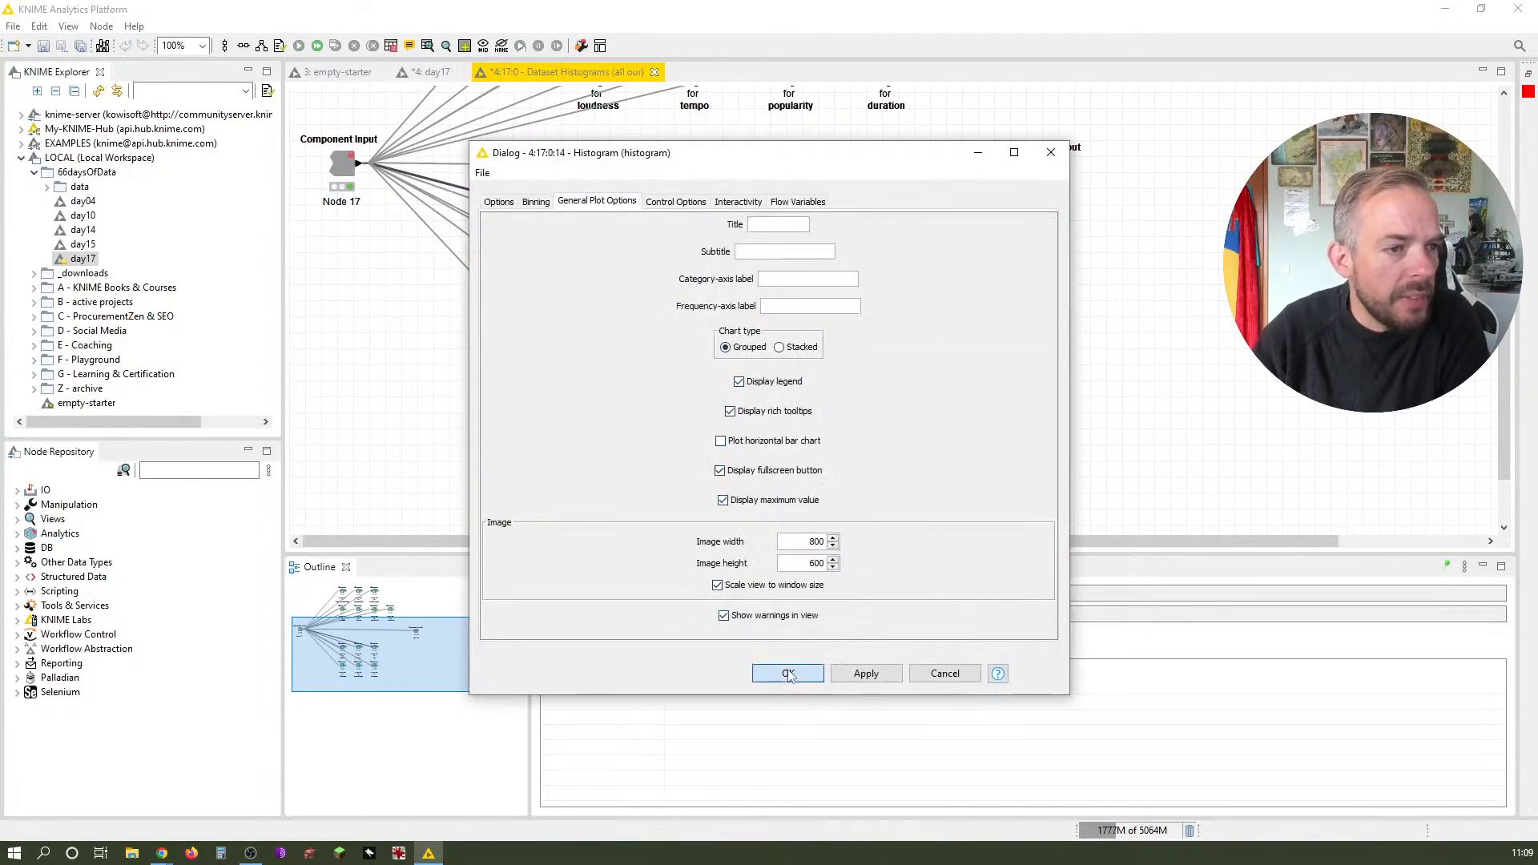
Remove the chart title from the liveness histogram's general plot options
{"action": "double_click", "coordinate": [605, 398]}
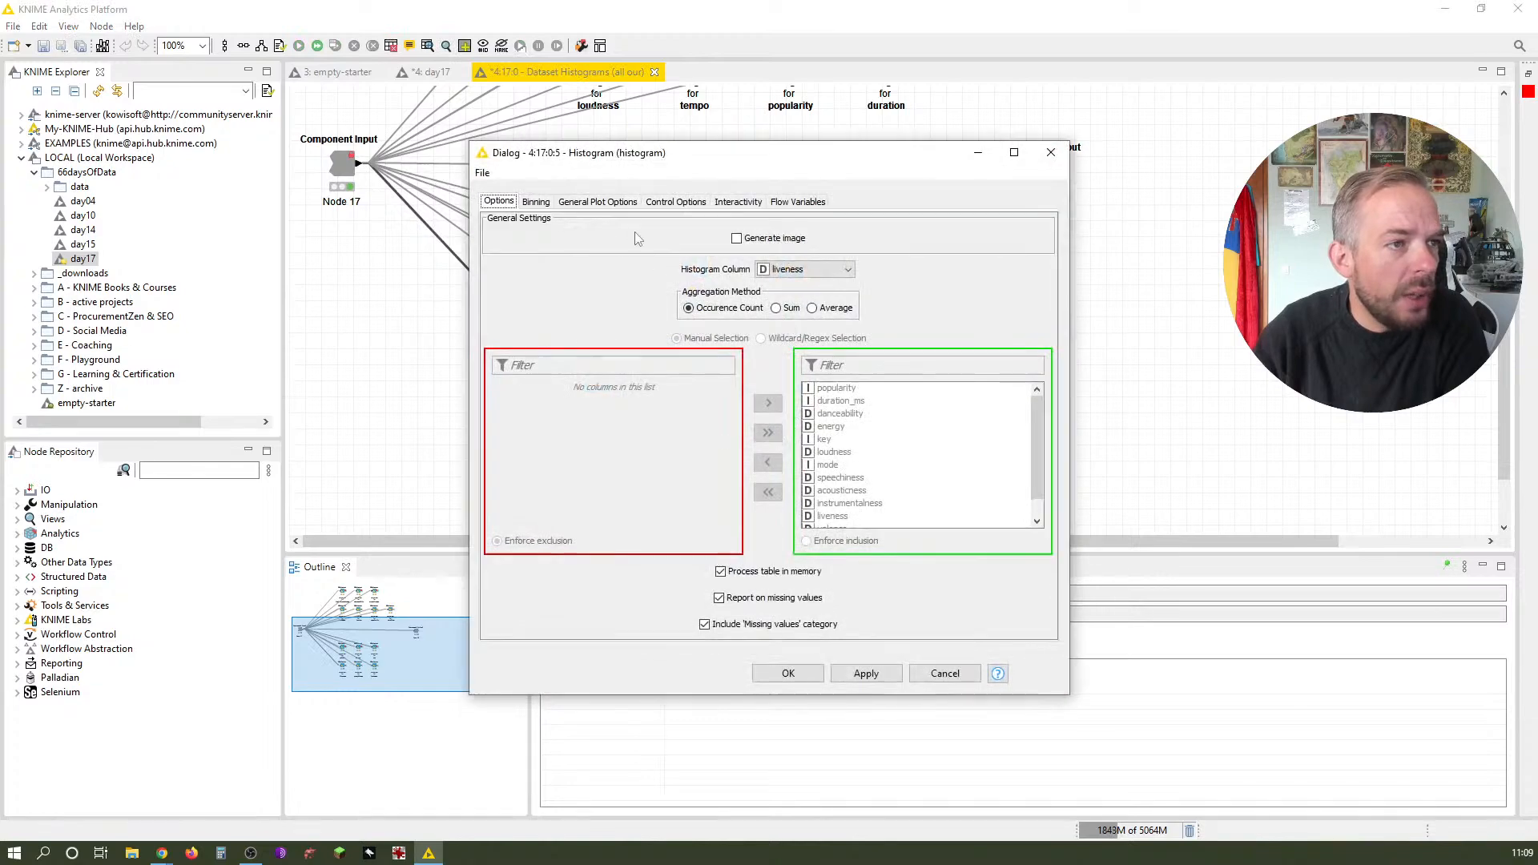
{"action": "left_click", "coordinate": [597, 201]}
{"action": "double_click", "coordinate": [777, 224]}
{"action": "key", "text": "BackSpace"}
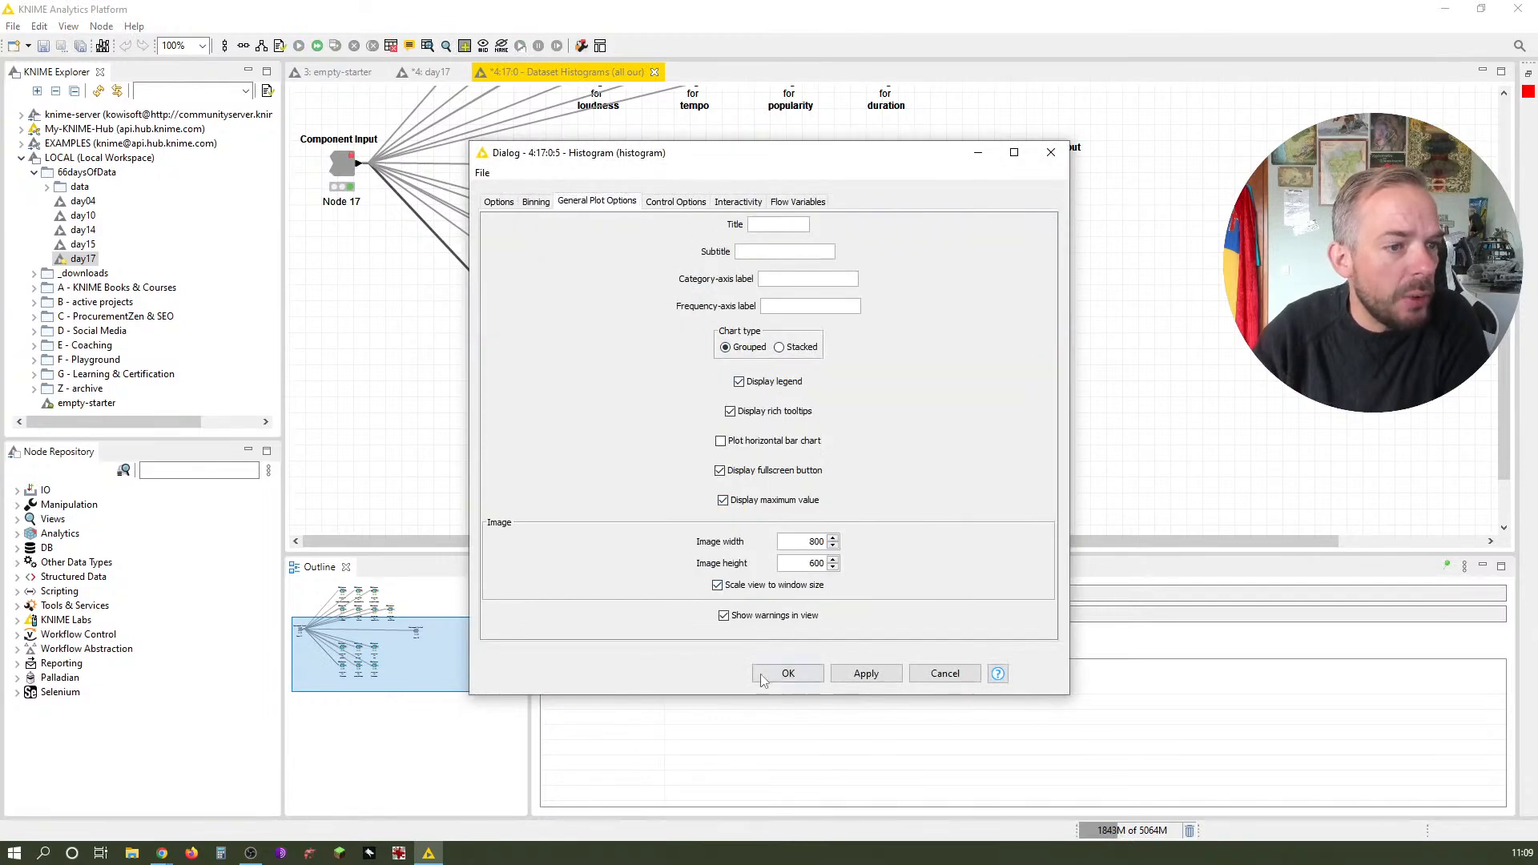
{"action": "left_click", "coordinate": [786, 673]}
Clear the chart title of the speechiness histogram in its general plot options
{"action": "double_click", "coordinate": [694, 382]}
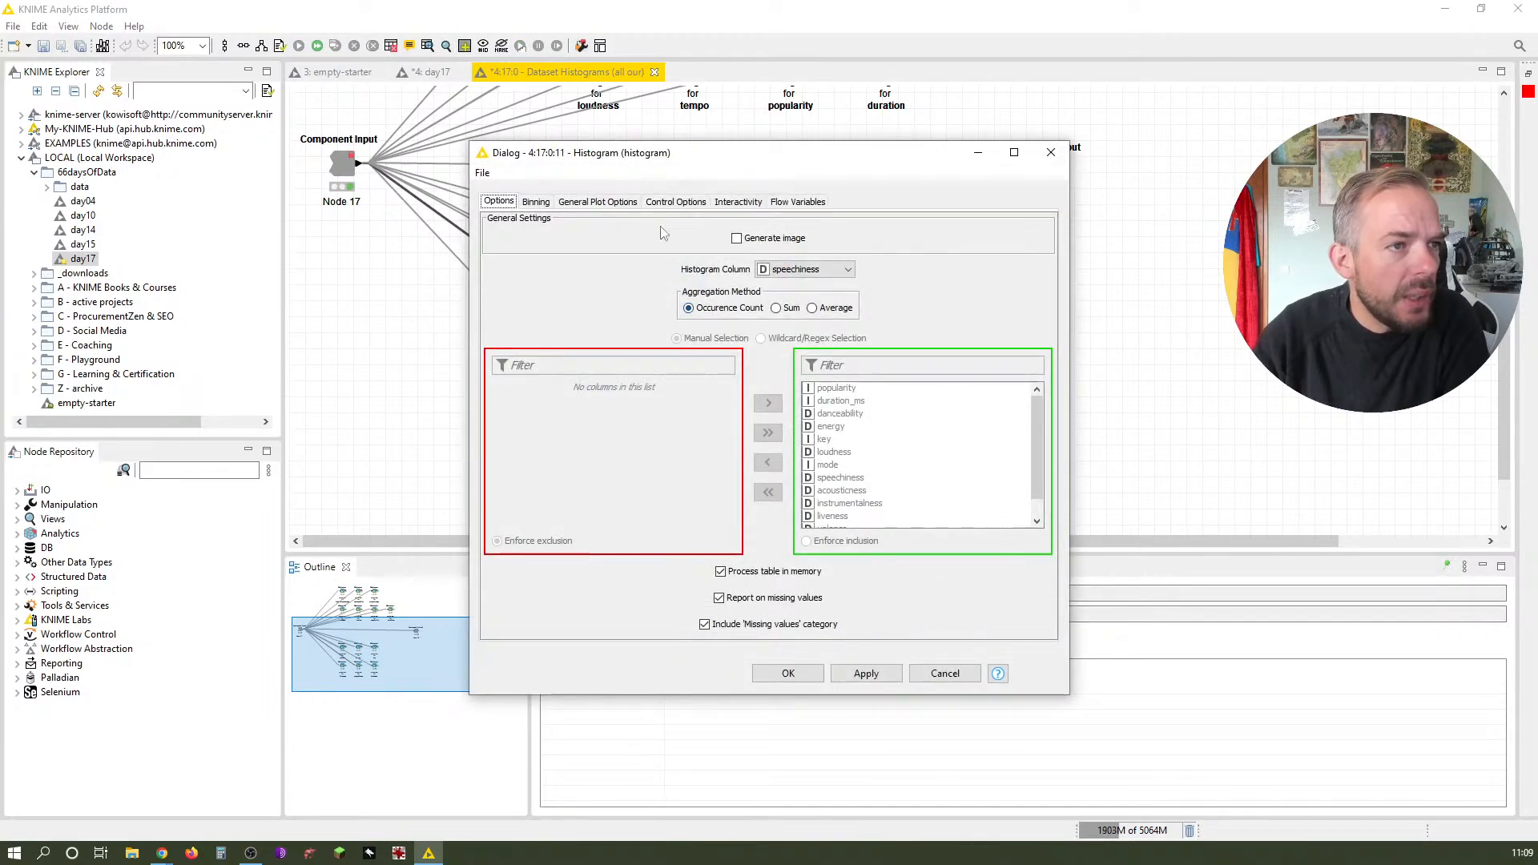
{"action": "left_click", "coordinate": [601, 202]}
{"action": "double_click", "coordinate": [806, 224]}
{"action": "key", "text": "BackSpace"}
{"action": "left_click", "coordinate": [787, 674]}
Clear the chart title of the loudness histogram located beside the speechiness node
{"action": "double_click", "coordinate": [796, 390]}
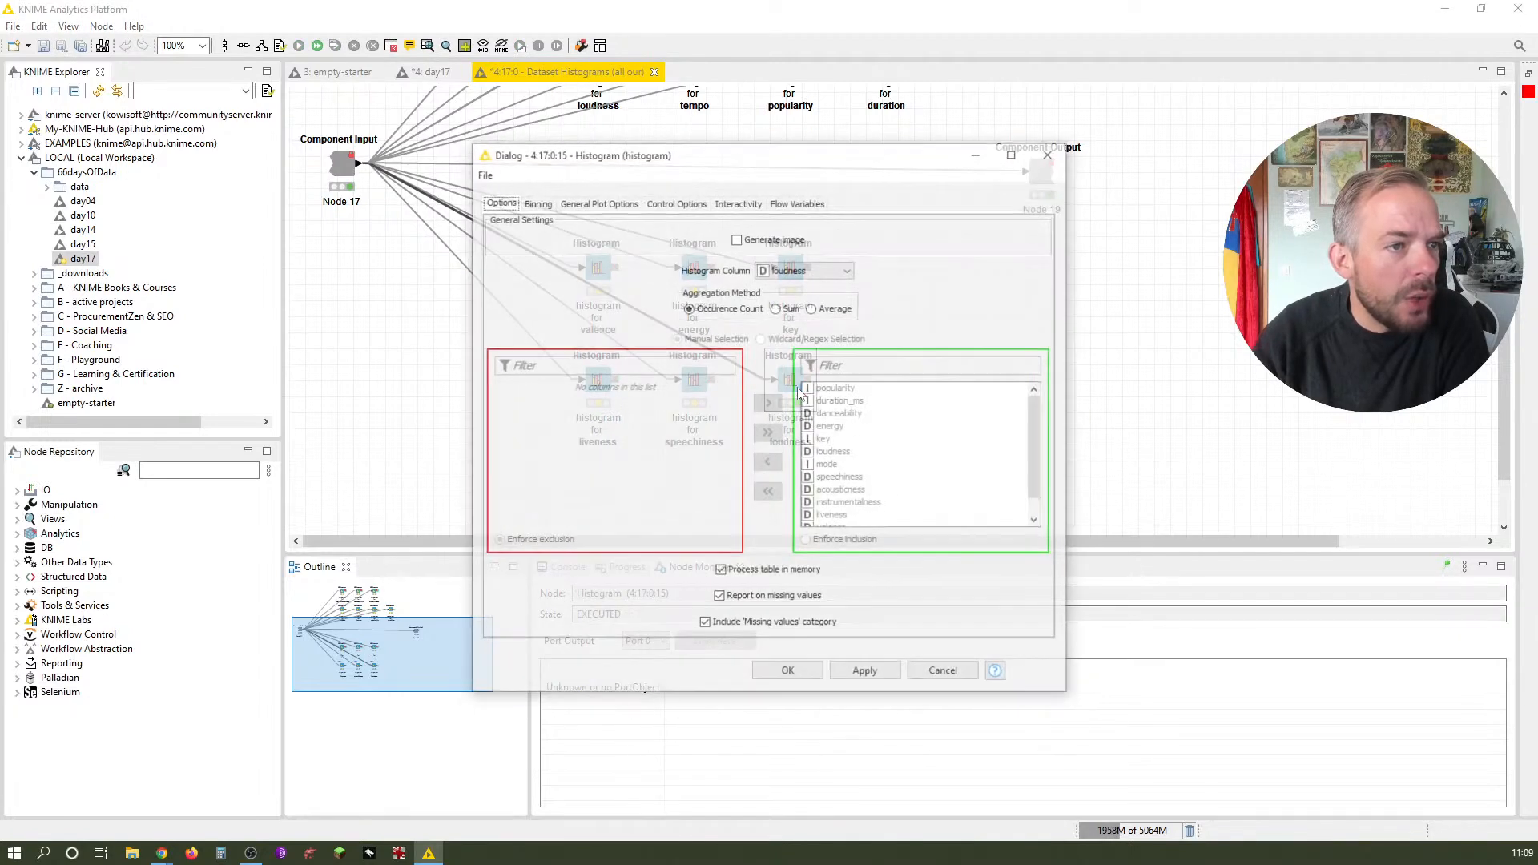
{"action": "left_click", "coordinate": [597, 201]}
{"action": "double_click", "coordinate": [805, 225]}
{"action": "key", "text": "BackSpace"}
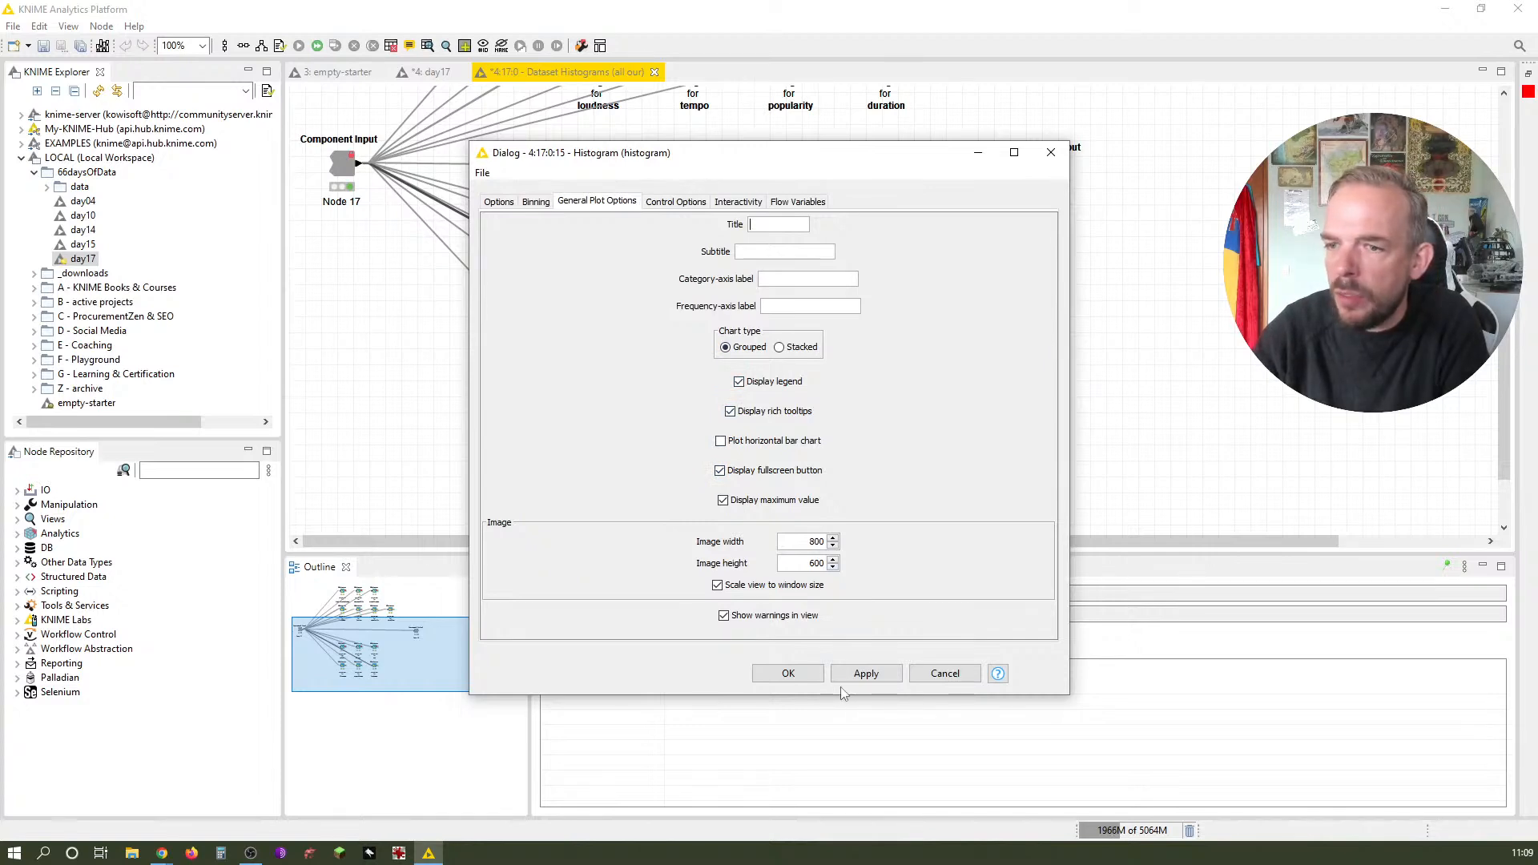
{"action": "left_click", "coordinate": [788, 674]}
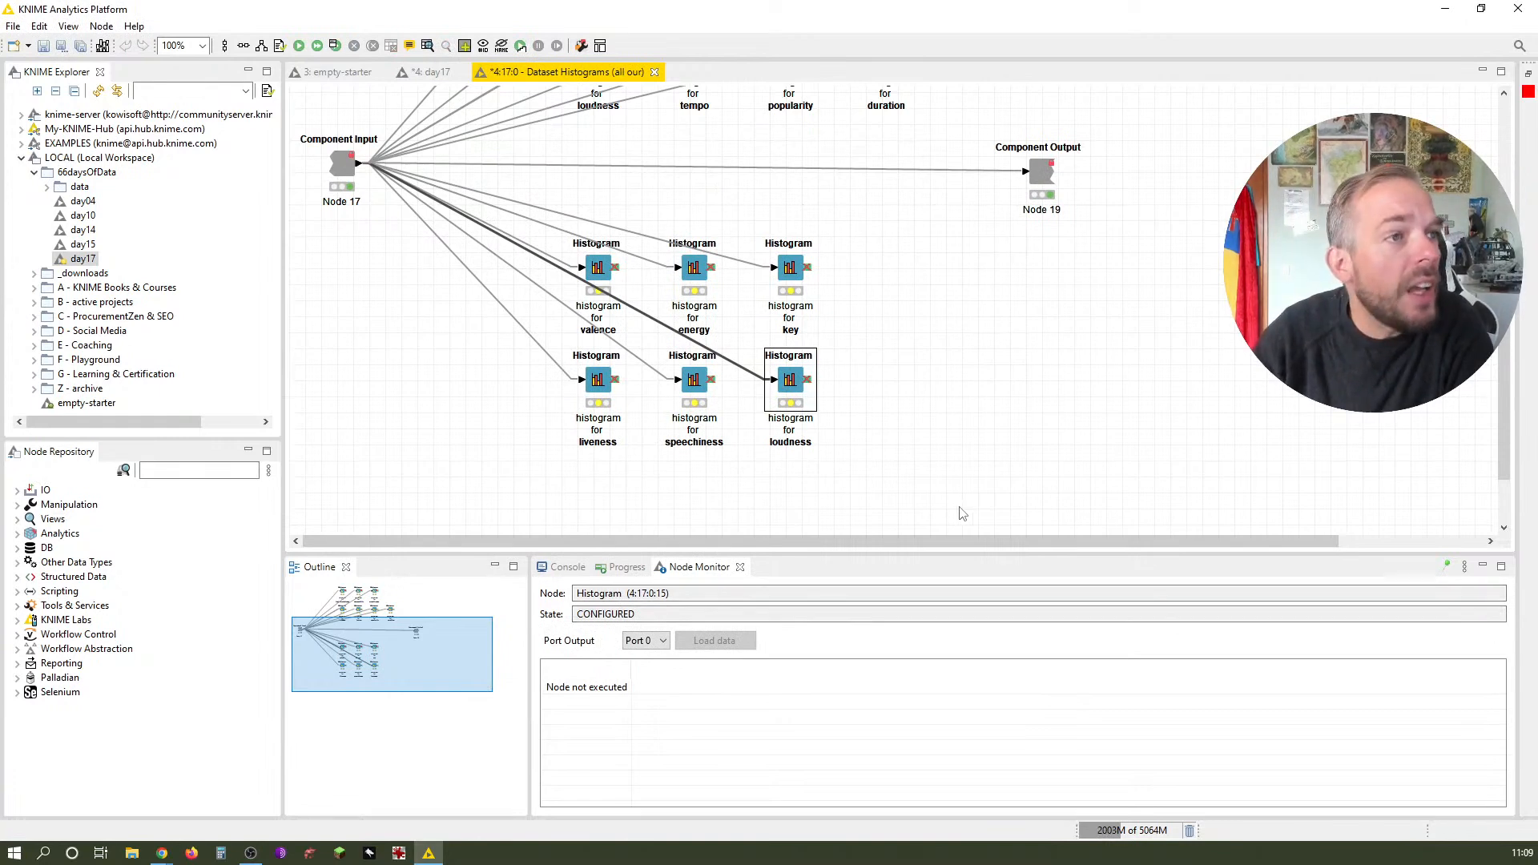
Save the component, and execute Dataset Histograms in the day17 workflow with its interactive view to check the charts
{"action": "key", "text": "ctrl+s"}
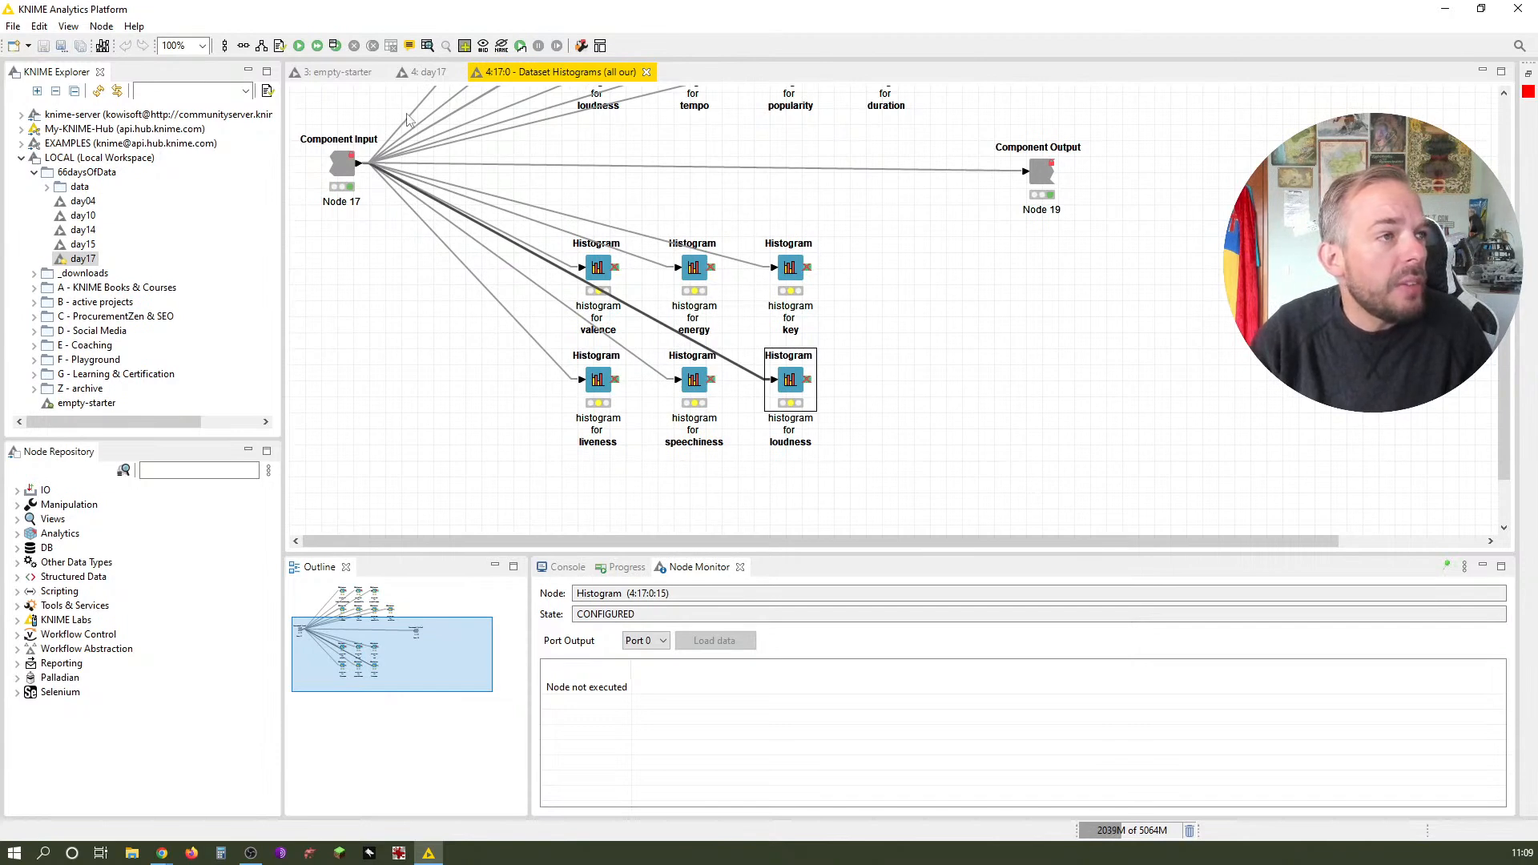
{"action": "left_click", "coordinate": [425, 72]}
{"action": "right_click", "coordinate": [832, 353]}
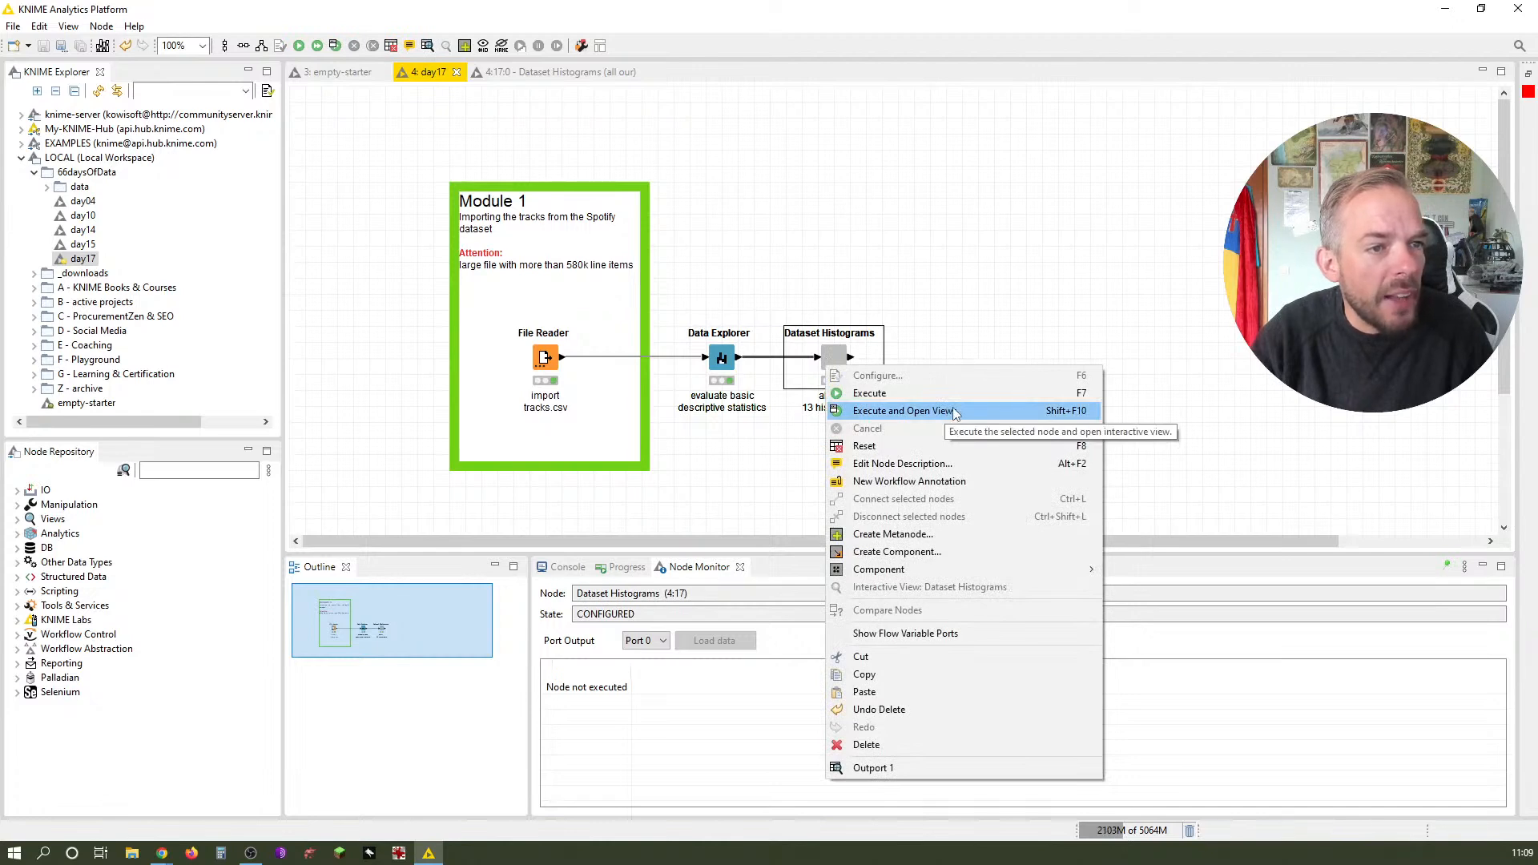
{"action": "left_click", "coordinate": [1000, 417]}
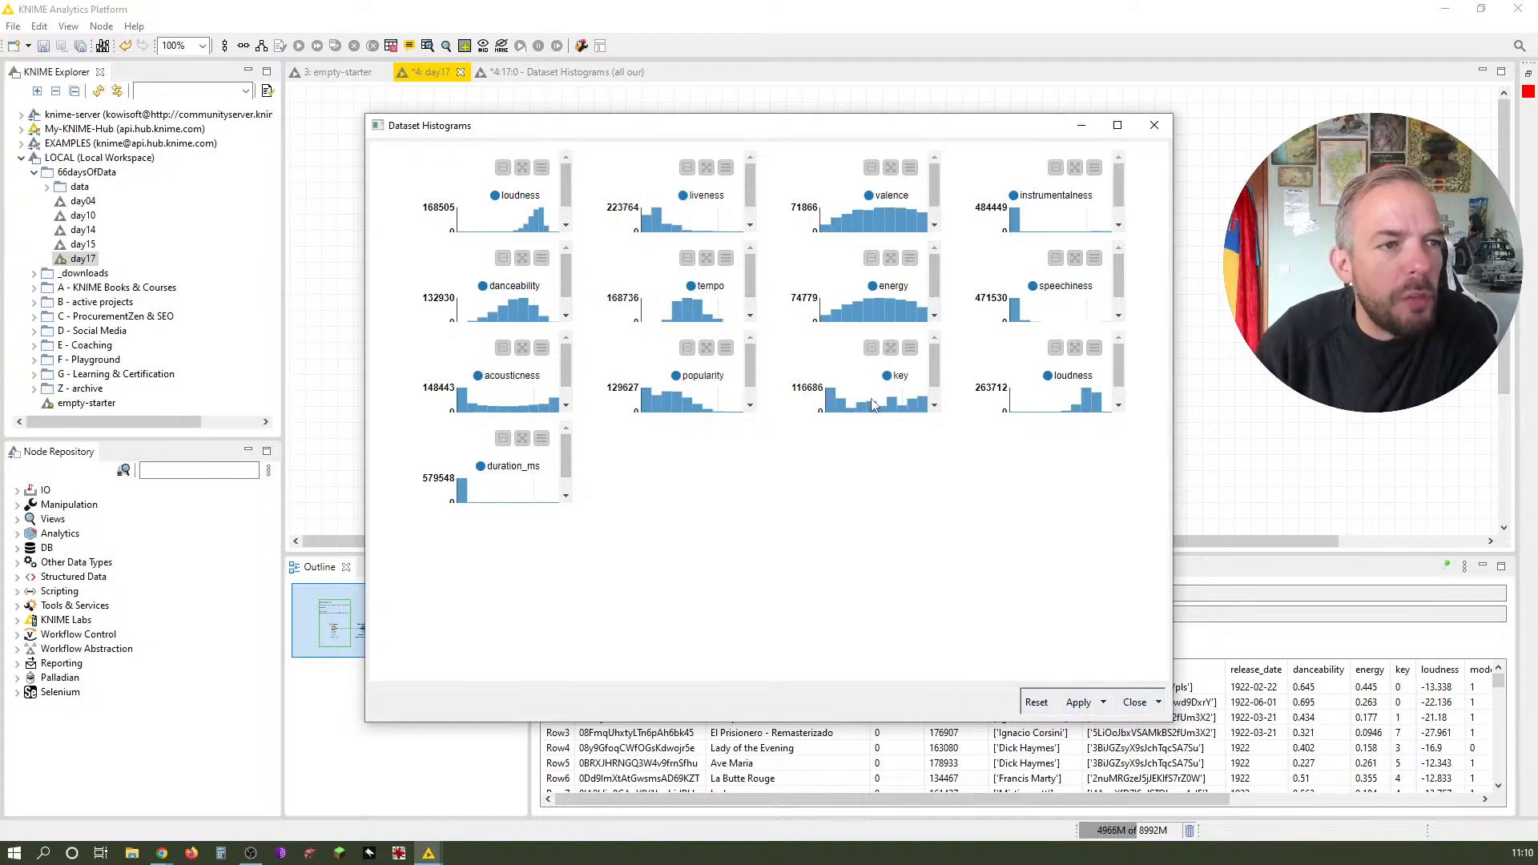
{"action": "left_click", "coordinate": [1137, 705]}
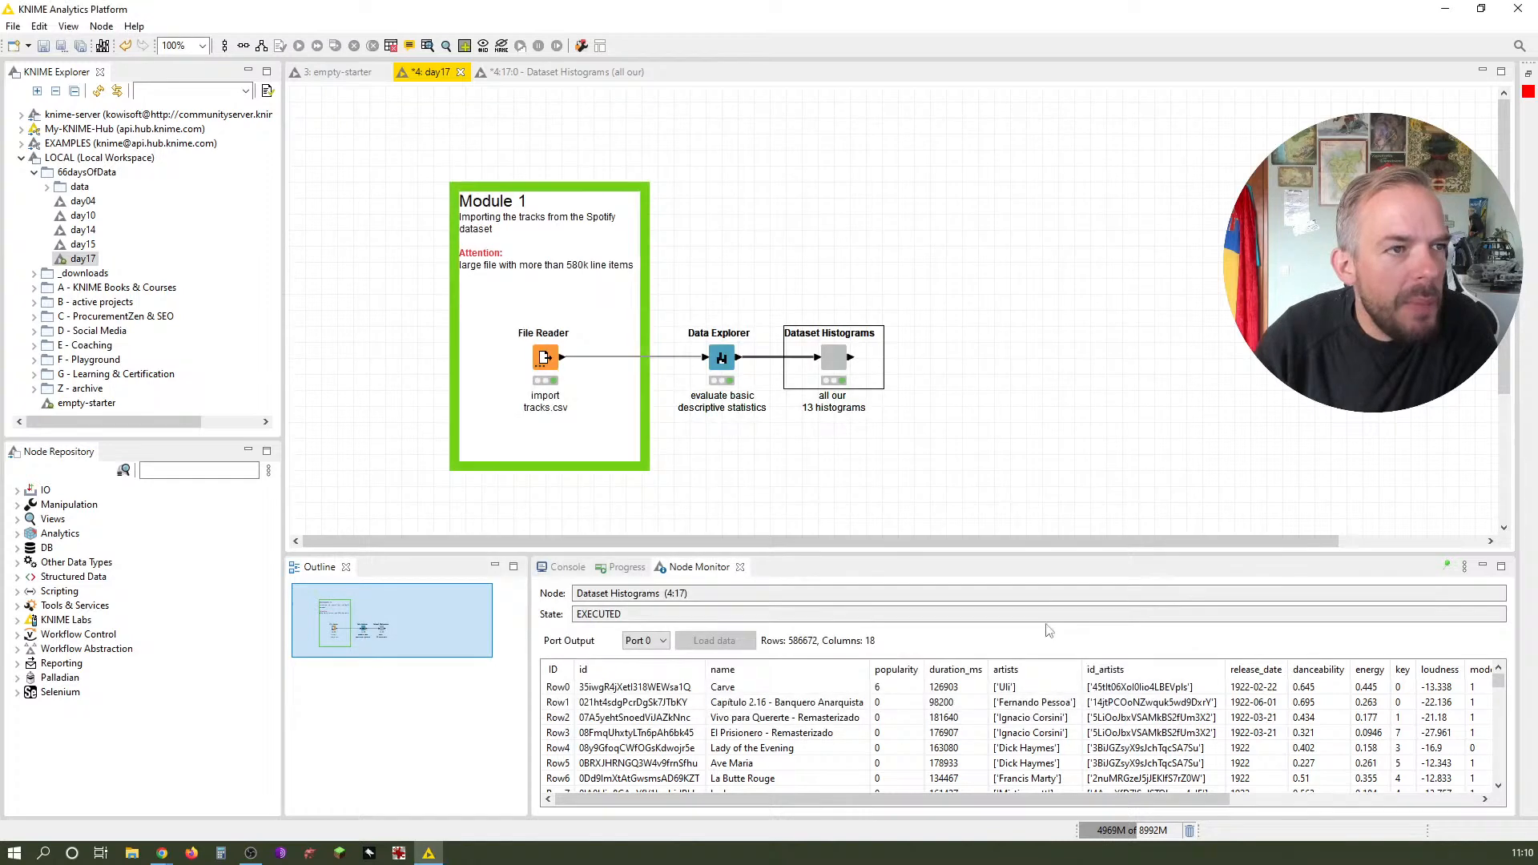
Add a two-column row above the histogram grid in the component's composite view layout and move the loudness (Node 4) and liveness histograms into it
{"action": "left_click", "coordinate": [574, 72]}
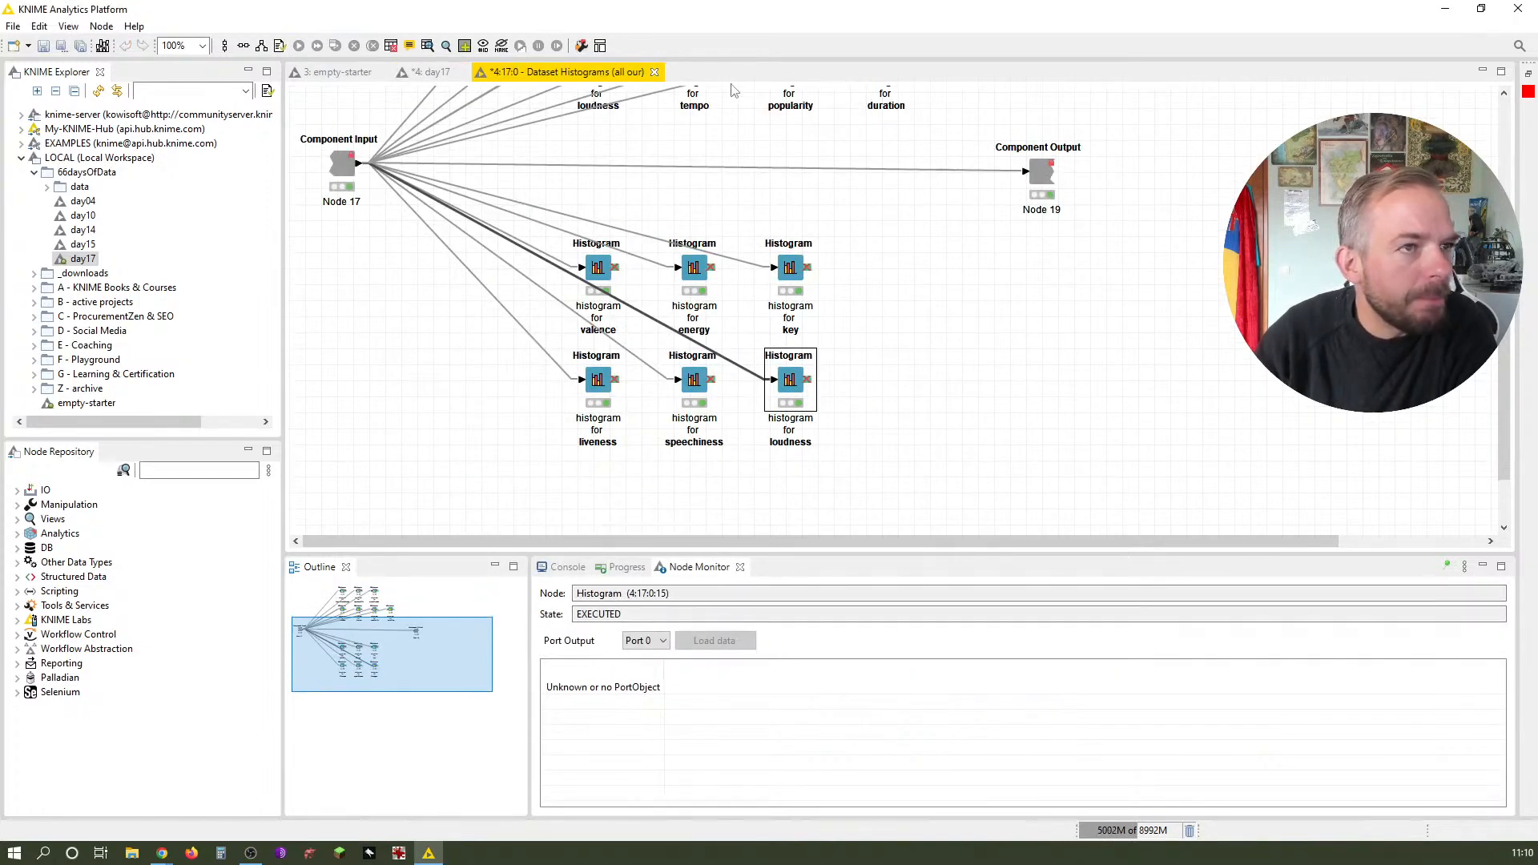
{"action": "left_click", "coordinate": [599, 46]}
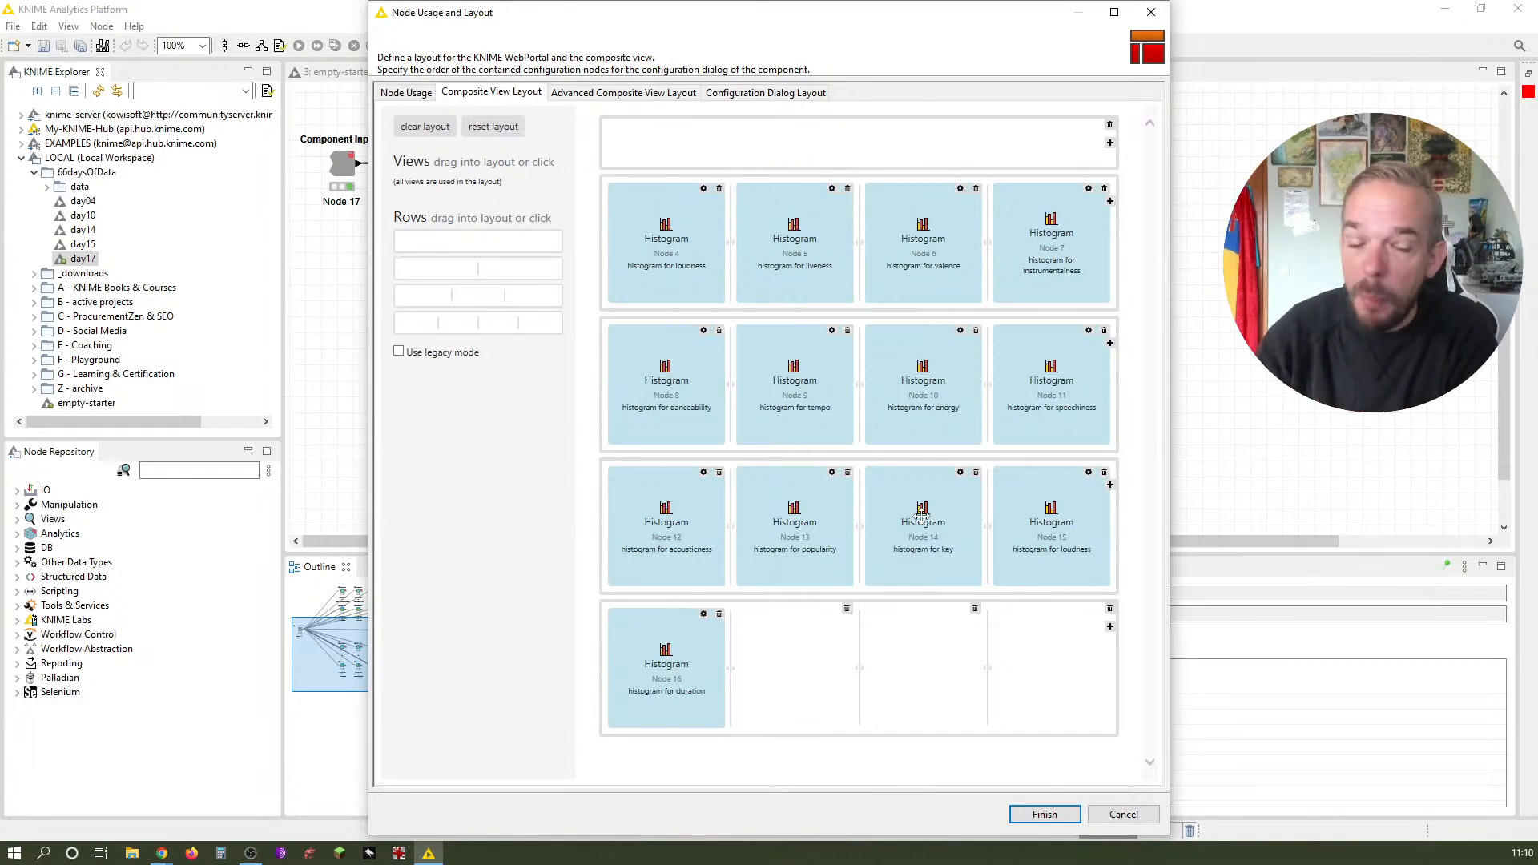
{"action": "left_click_drag", "start_coordinate": [439, 262], "coordinate": [737, 200]}
{"action": "left_click_drag", "start_coordinate": [665, 312], "coordinate": [676, 214]}
{"action": "left_click_drag", "start_coordinate": [793, 403], "coordinate": [942, 255]}
{"action": "scroll", "coordinate": [997, 558], "scroll_direction": "down", "scroll_amount": 2}
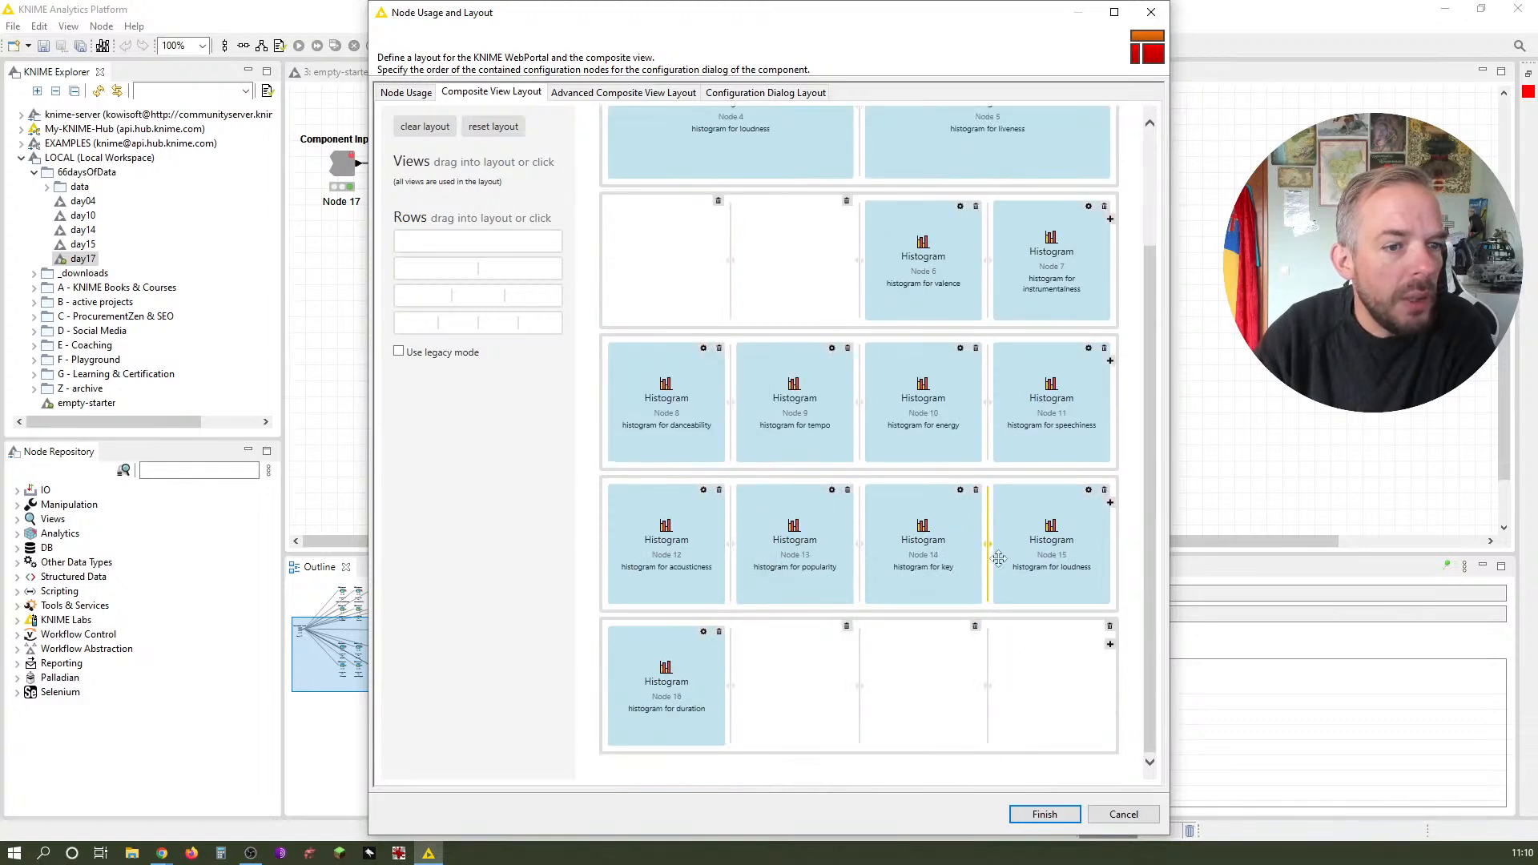
{"action": "left_click", "coordinate": [1044, 814]}
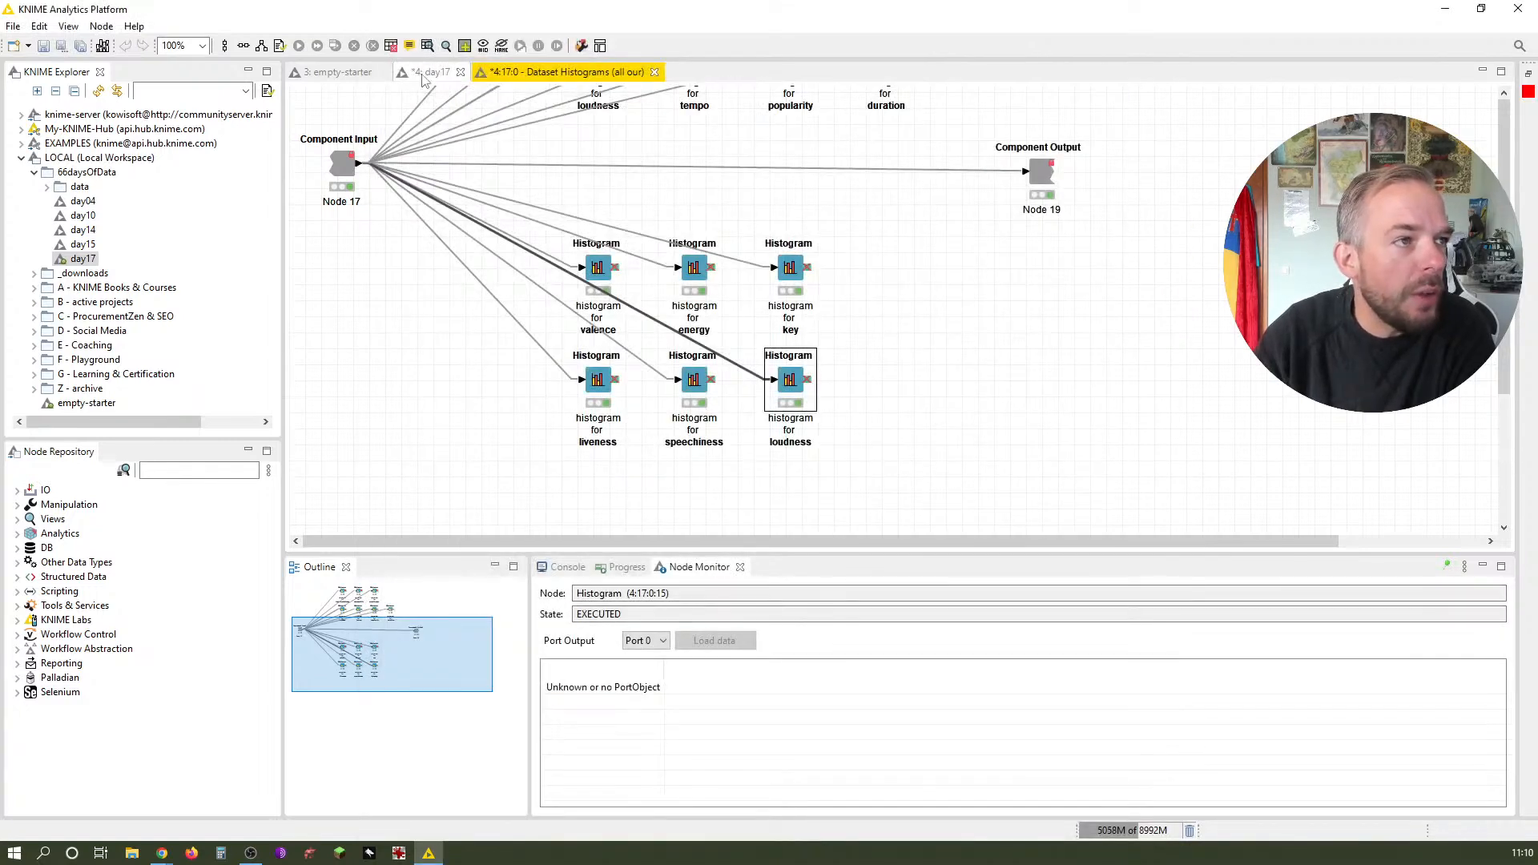
View the Dataset Histograms component's interactive view from the day17 workflow to check the chart sizes in the two-column row
{"action": "left_click", "coordinate": [422, 71]}
{"action": "right_click", "coordinate": [838, 366]}
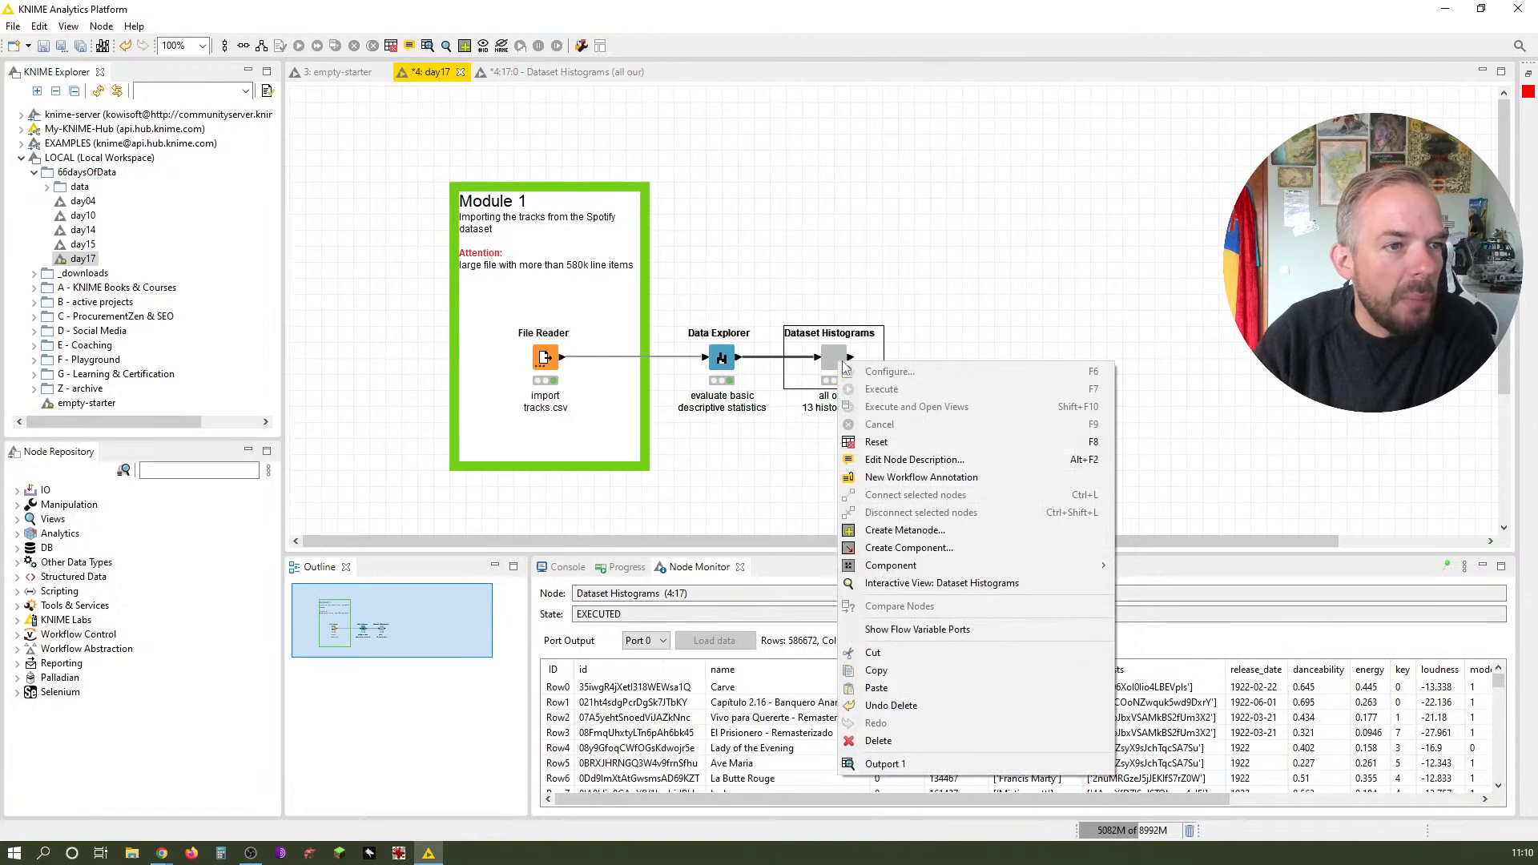
{"action": "left_click", "coordinate": [929, 583]}
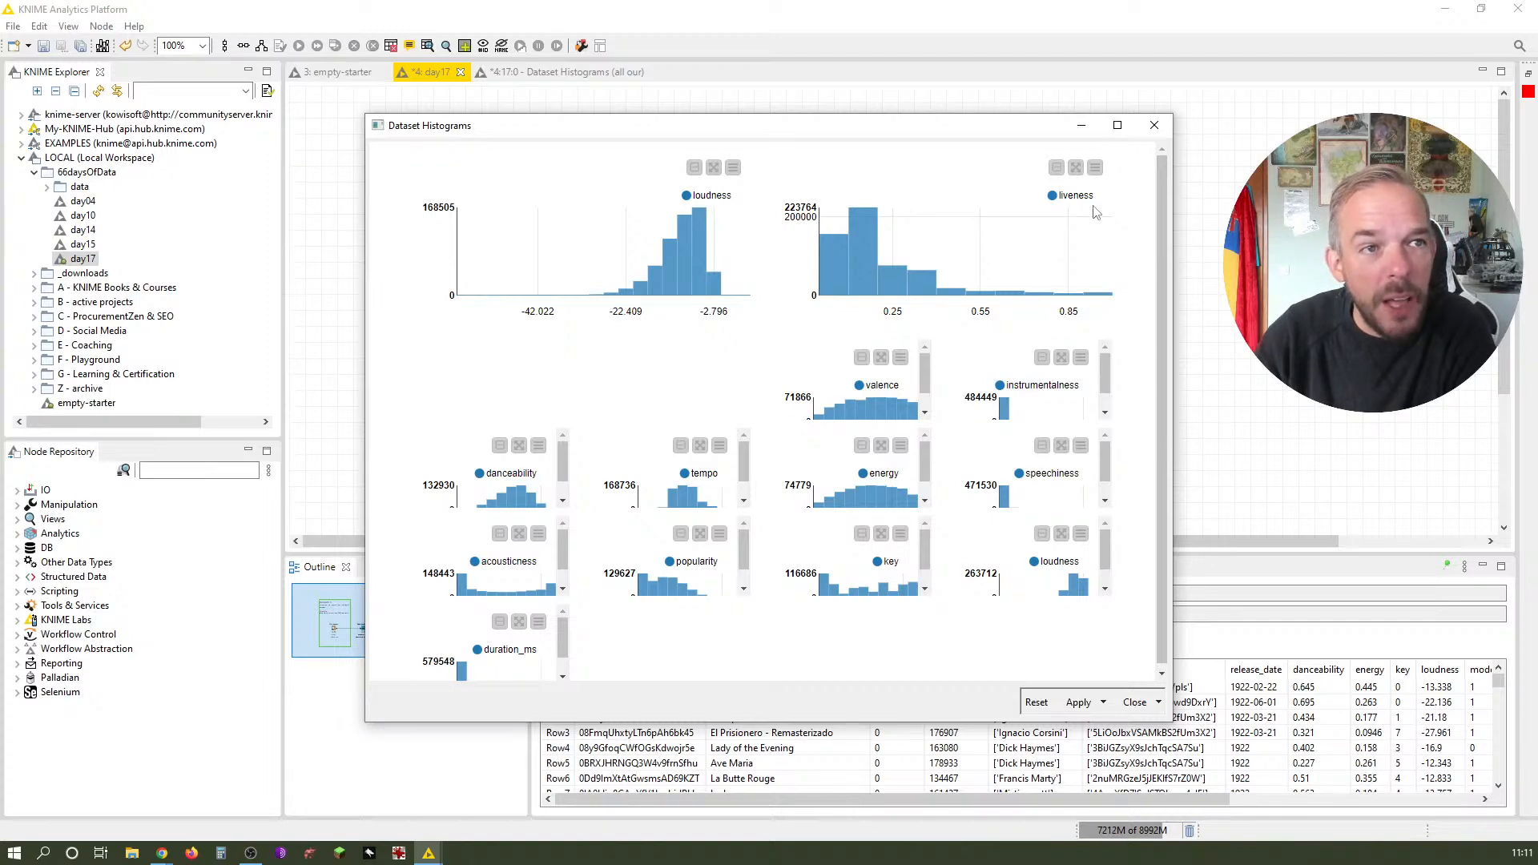
{"action": "left_click", "coordinate": [1153, 125]}
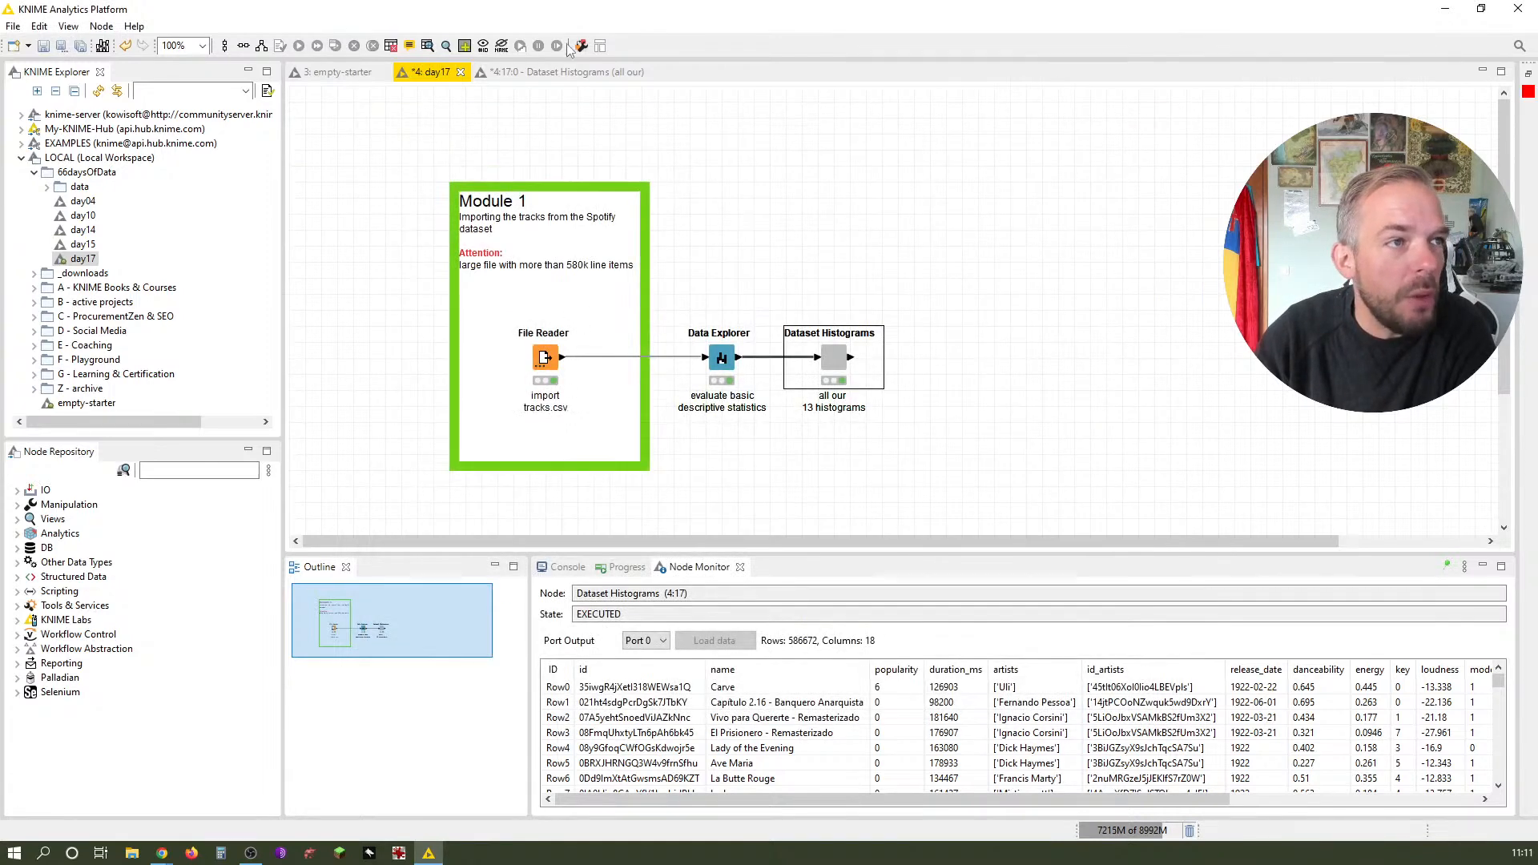
Place the valence and instrumentalness histograms in a new two-column row of the component's composite layout, and delete the emptied four-column row
{"action": "left_click", "coordinate": [588, 70]}
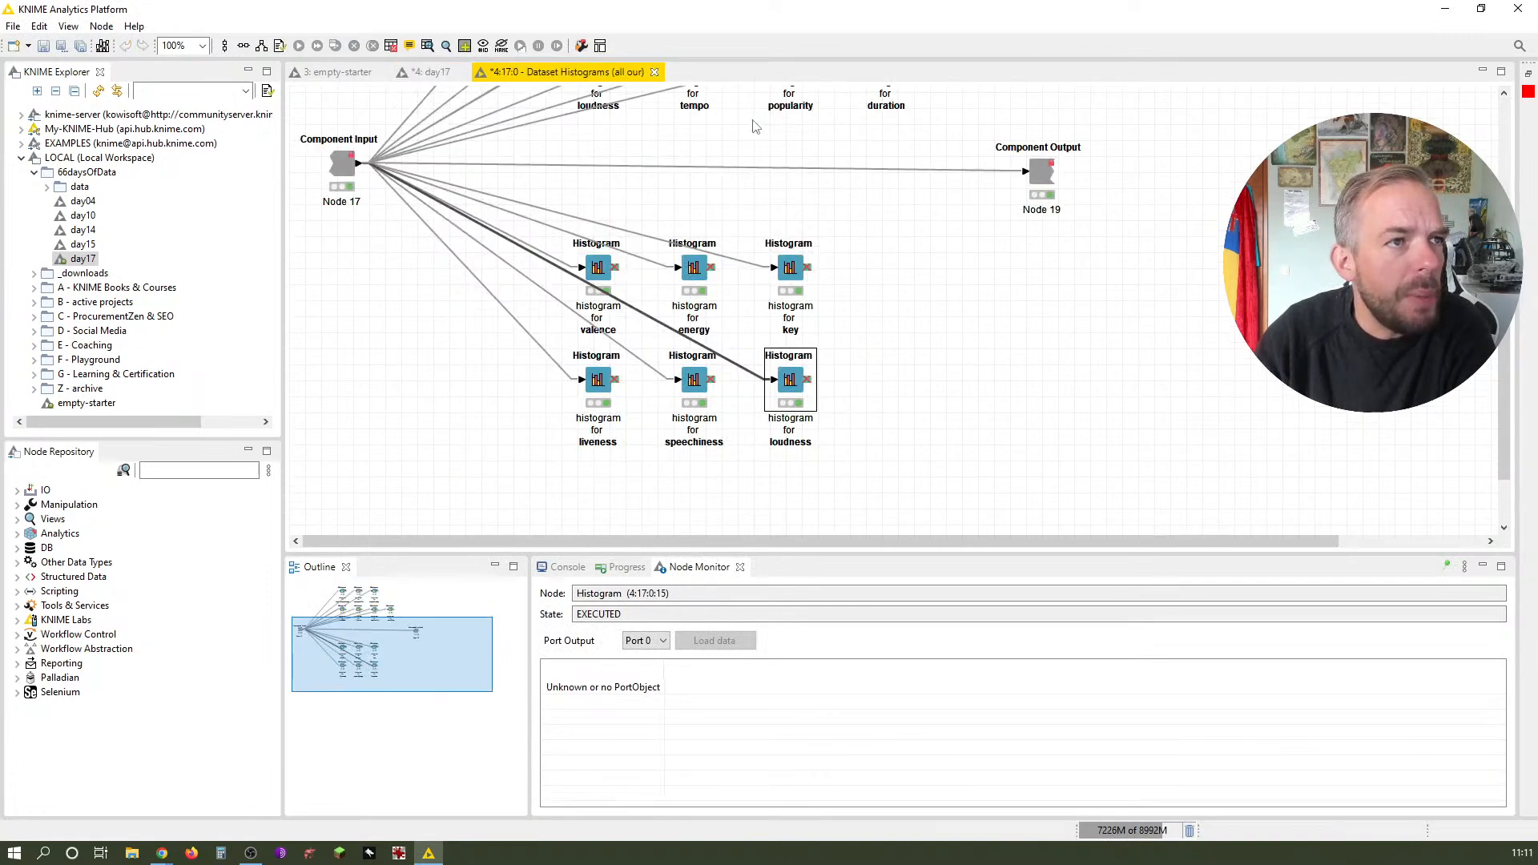
{"action": "left_click", "coordinate": [602, 45]}
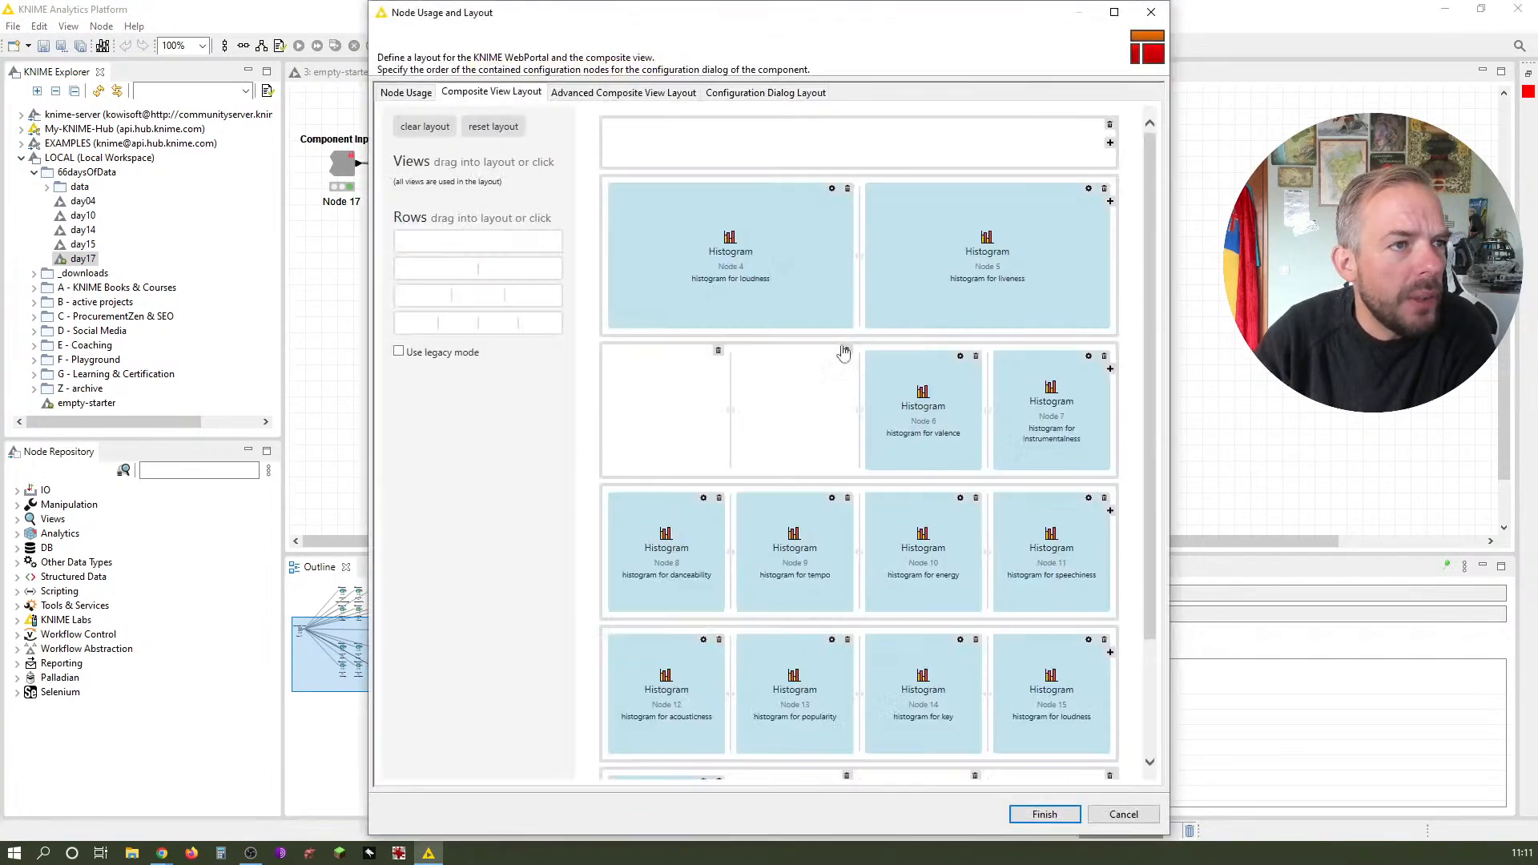
{"action": "left_click_drag", "start_coordinate": [486, 270], "coordinate": [776, 372]}
{"action": "left_click_drag", "start_coordinate": [927, 450], "coordinate": [773, 380]}
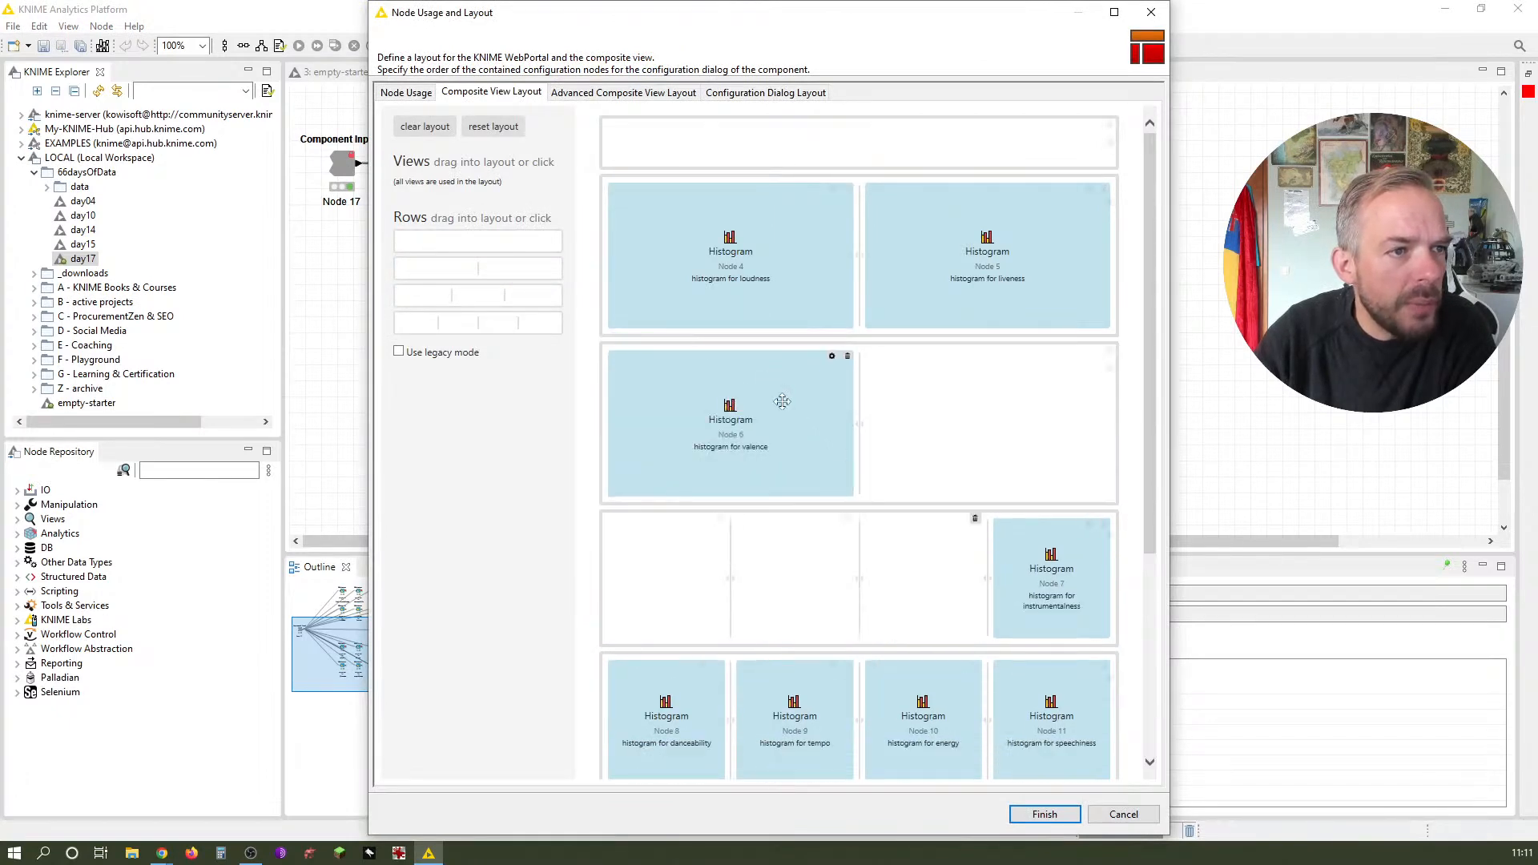
{"action": "left_click_drag", "start_coordinate": [1047, 574], "coordinate": [1019, 437]}
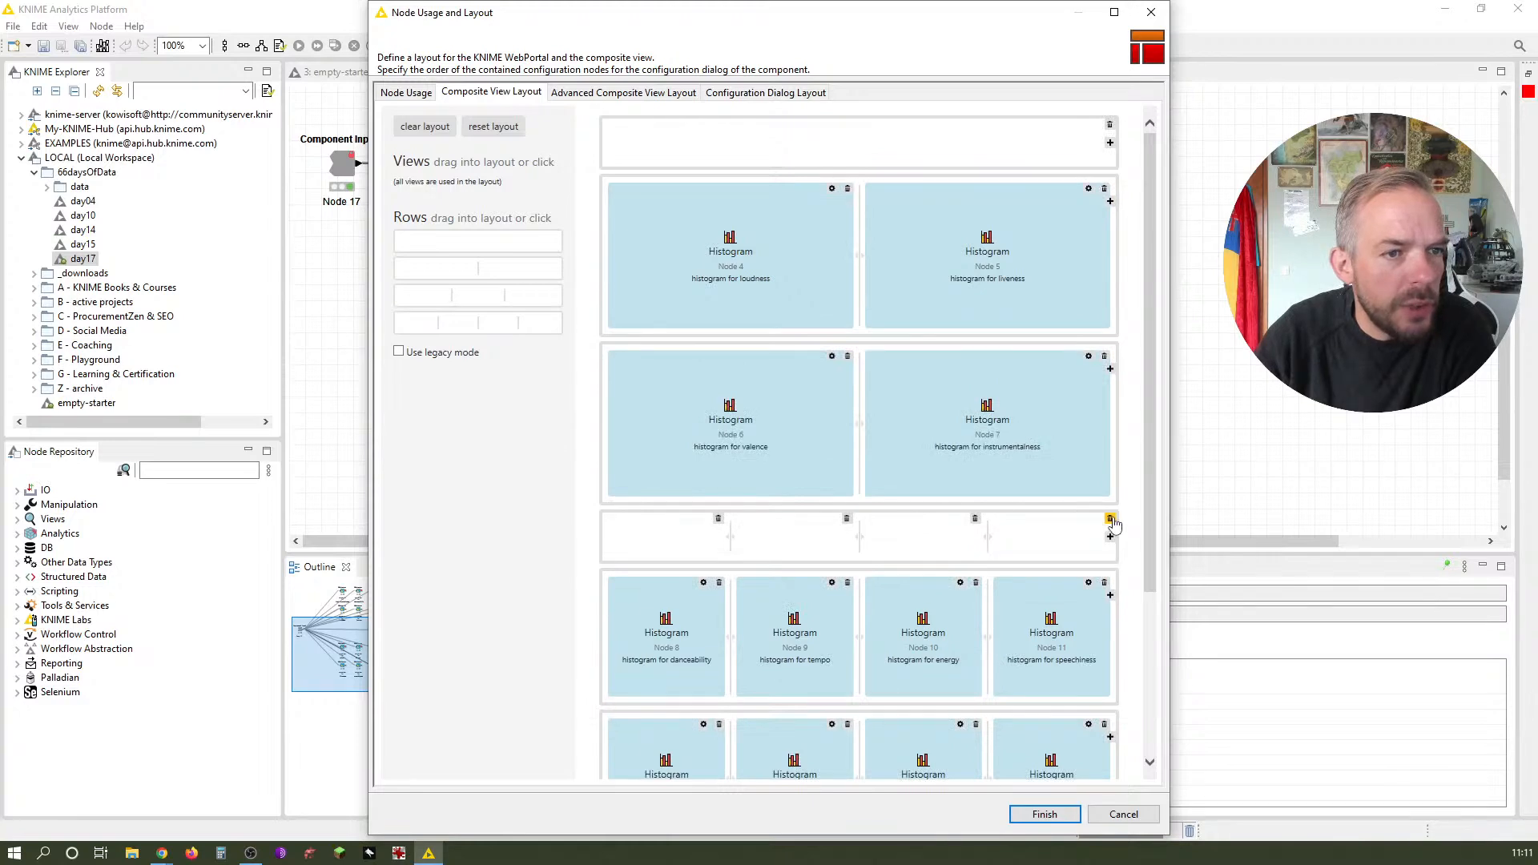
{"action": "left_click", "coordinate": [1110, 518]}
{"action": "left_click", "coordinate": [1109, 518]}
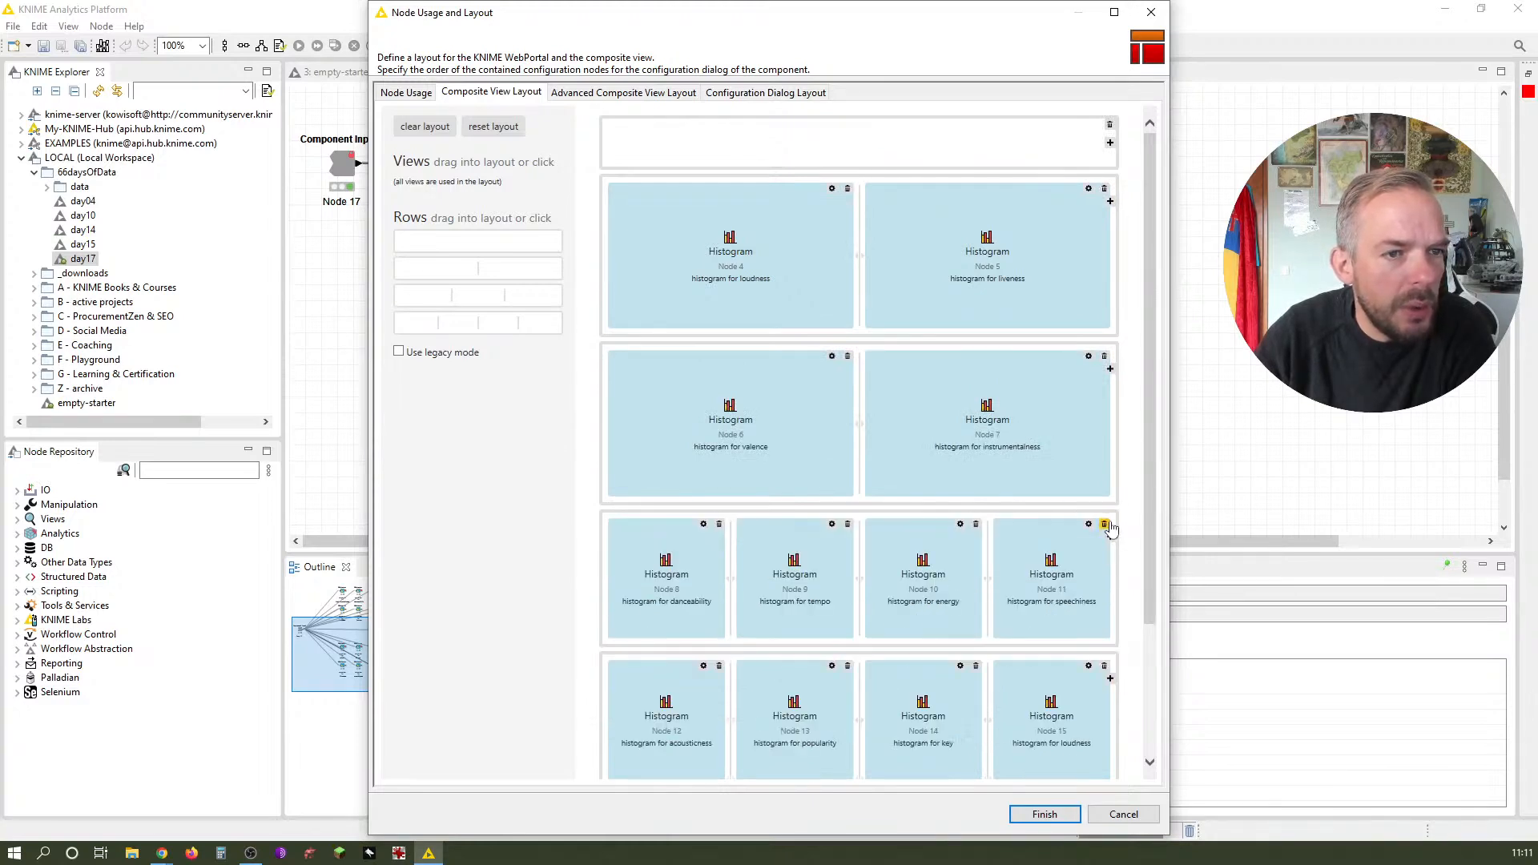
Insert a two-column row below the valence and instrumentalness row and move the danceability and tempo histograms into it
{"action": "left_click_drag", "start_coordinate": [463, 270], "coordinate": [759, 535]}
{"action": "left_click_drag", "start_coordinate": [676, 627], "coordinate": [711, 554]}
{"action": "left_click_drag", "start_coordinate": [788, 716], "coordinate": [991, 594]}
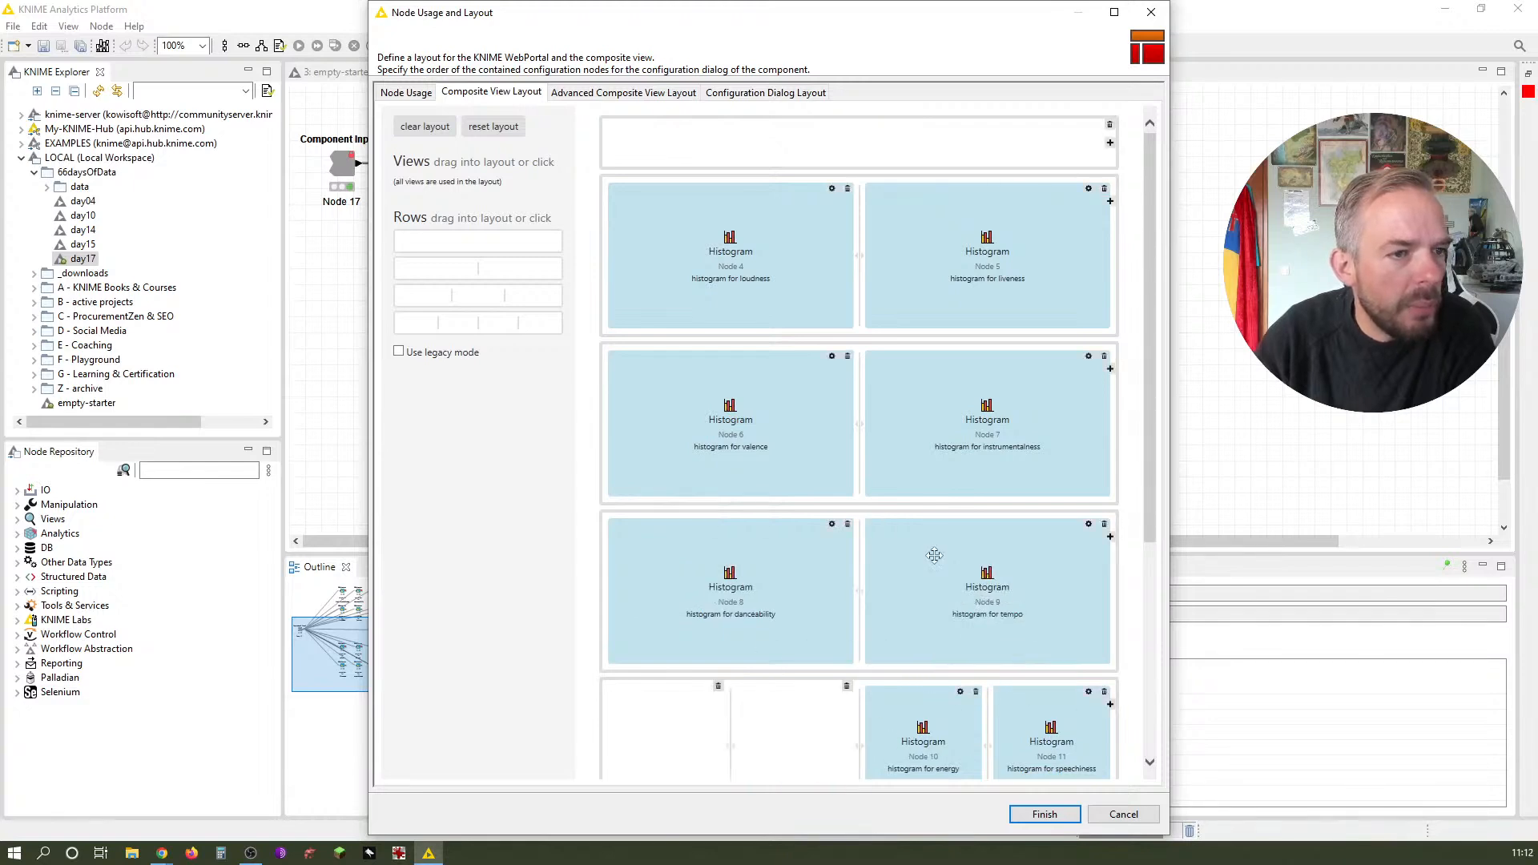
Move the energy and speechiness histograms into a new two-column row below danceability and tempo, and delete the emptied four-column row
{"action": "scroll", "coordinate": [934, 553], "scroll_direction": "down", "scroll_amount": 5}
{"action": "left_click_drag", "start_coordinate": [461, 270], "coordinate": [737, 358]}
{"action": "left_click_drag", "start_coordinate": [941, 487], "coordinate": [798, 383]}
{"action": "left_click_drag", "start_coordinate": [1054, 583], "coordinate": [1005, 451]}
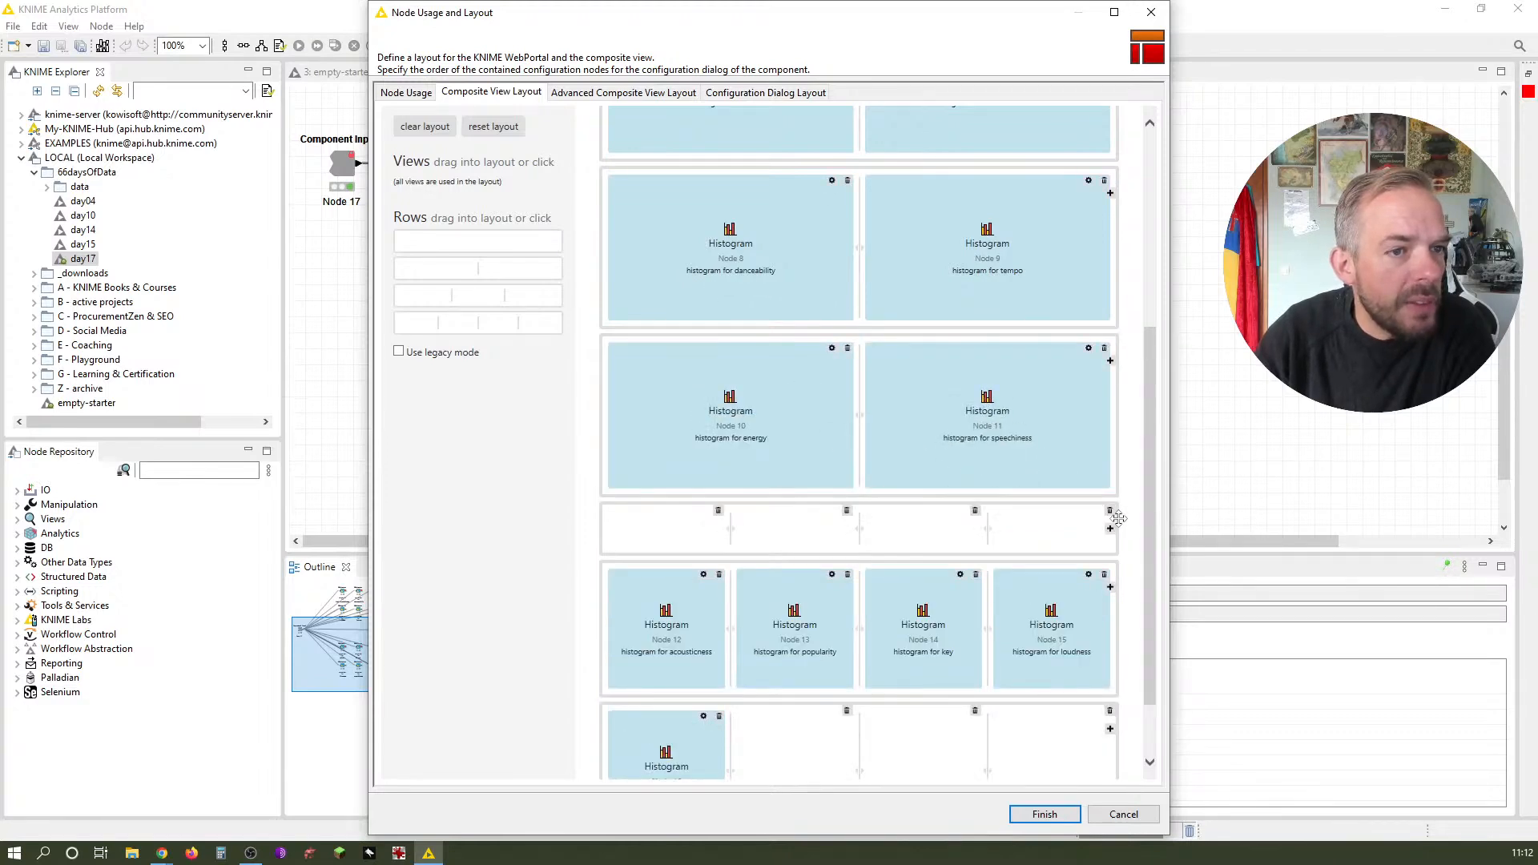
{"action": "left_click", "coordinate": [1110, 511]}
{"action": "left_click", "coordinate": [1109, 511]}
{"action": "left_click", "coordinate": [1109, 511]}
{"action": "left_click", "coordinate": [1109, 511]}
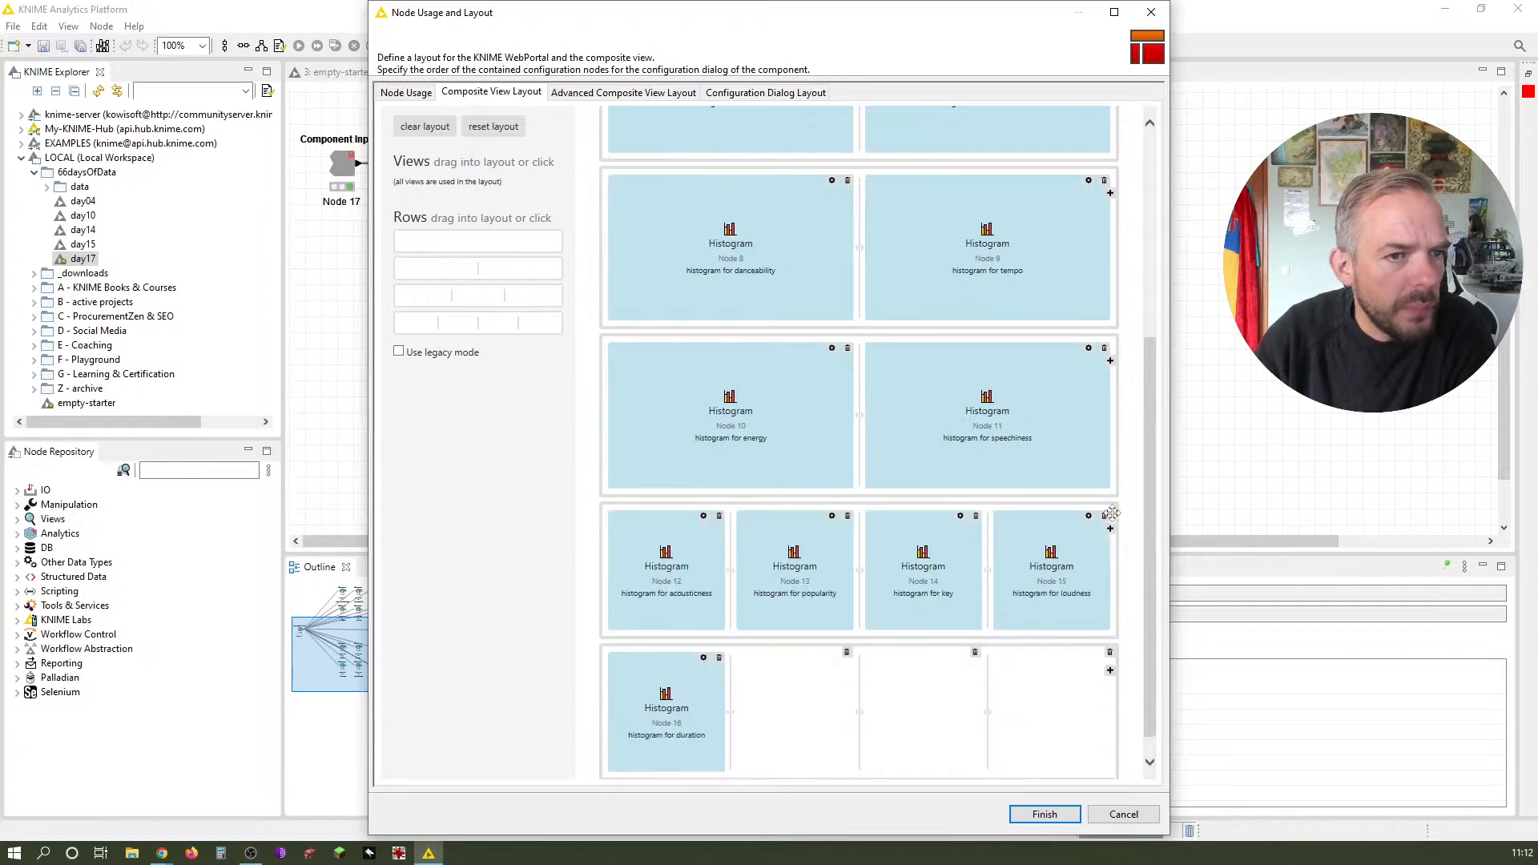
Examine the layout's JSON definition in the advanced composite view layout and look at the configuration dialog layout
{"action": "left_click", "coordinate": [639, 93]}
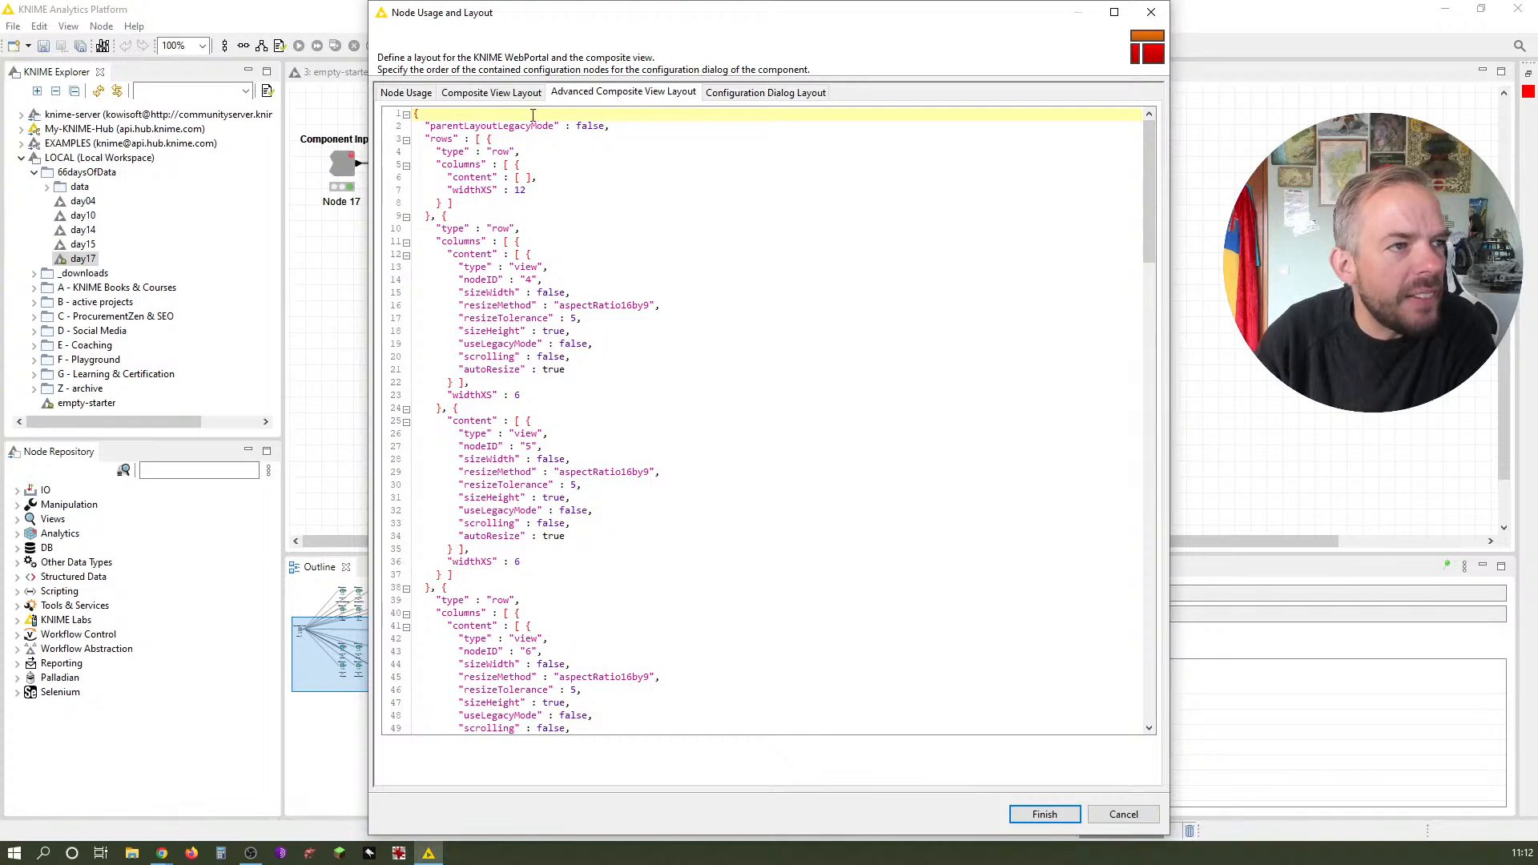
{"action": "left_click", "coordinate": [775, 96]}
{"action": "left_click", "coordinate": [634, 96]}
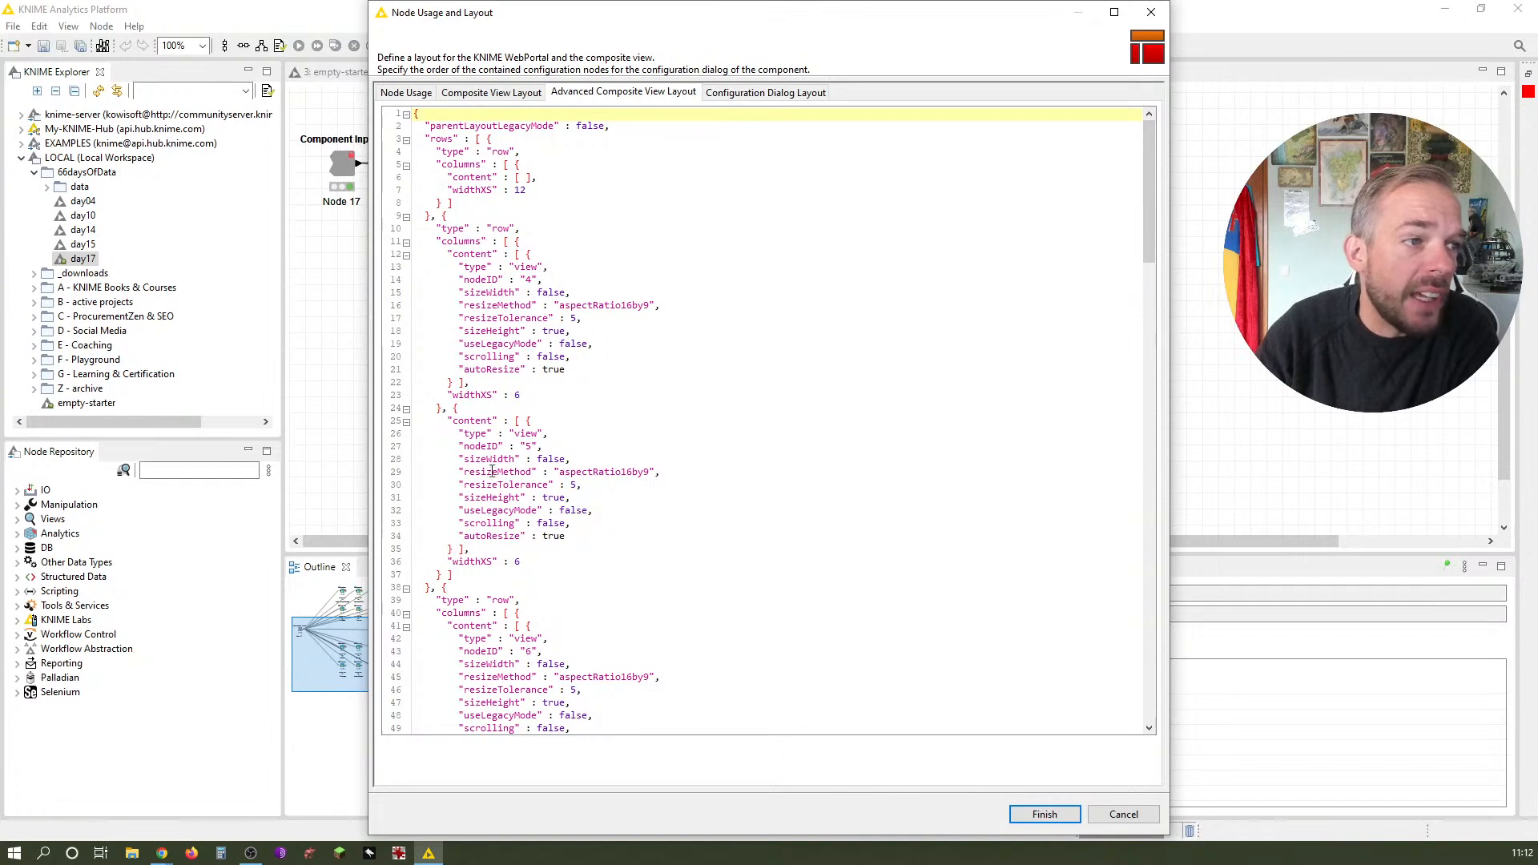
Insert a two-column row below energy and speechiness in the composite view layout and move the acousticness and popularity histograms into it
{"action": "left_click", "coordinate": [487, 94]}
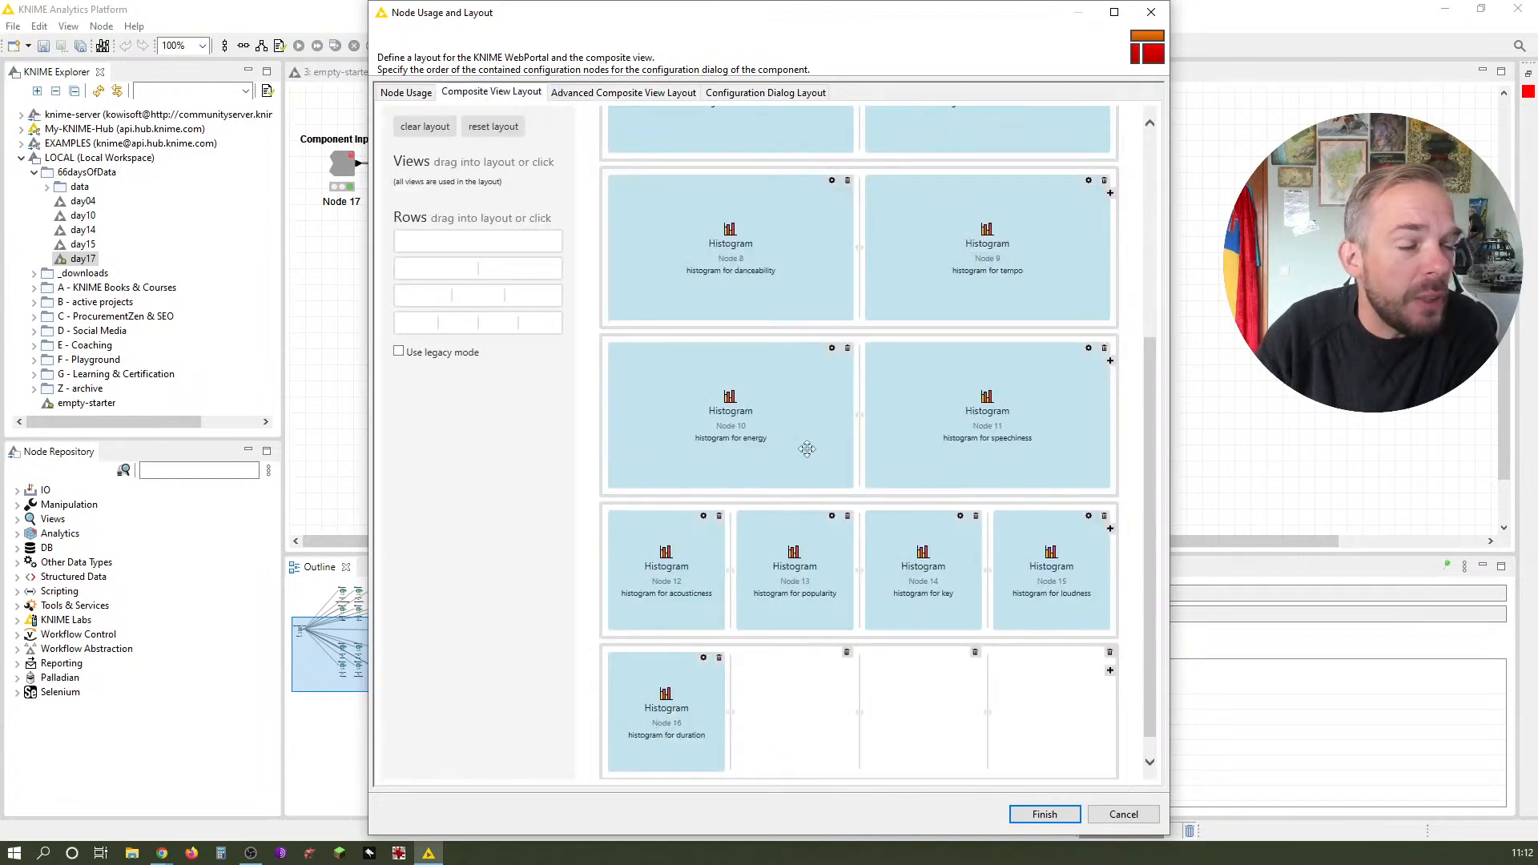
{"action": "left_click_drag", "start_coordinate": [494, 275], "coordinate": [855, 540]}
{"action": "left_click_drag", "start_coordinate": [687, 644], "coordinate": [709, 516]}
{"action": "left_click_drag", "start_coordinate": [793, 725], "coordinate": [939, 572]}
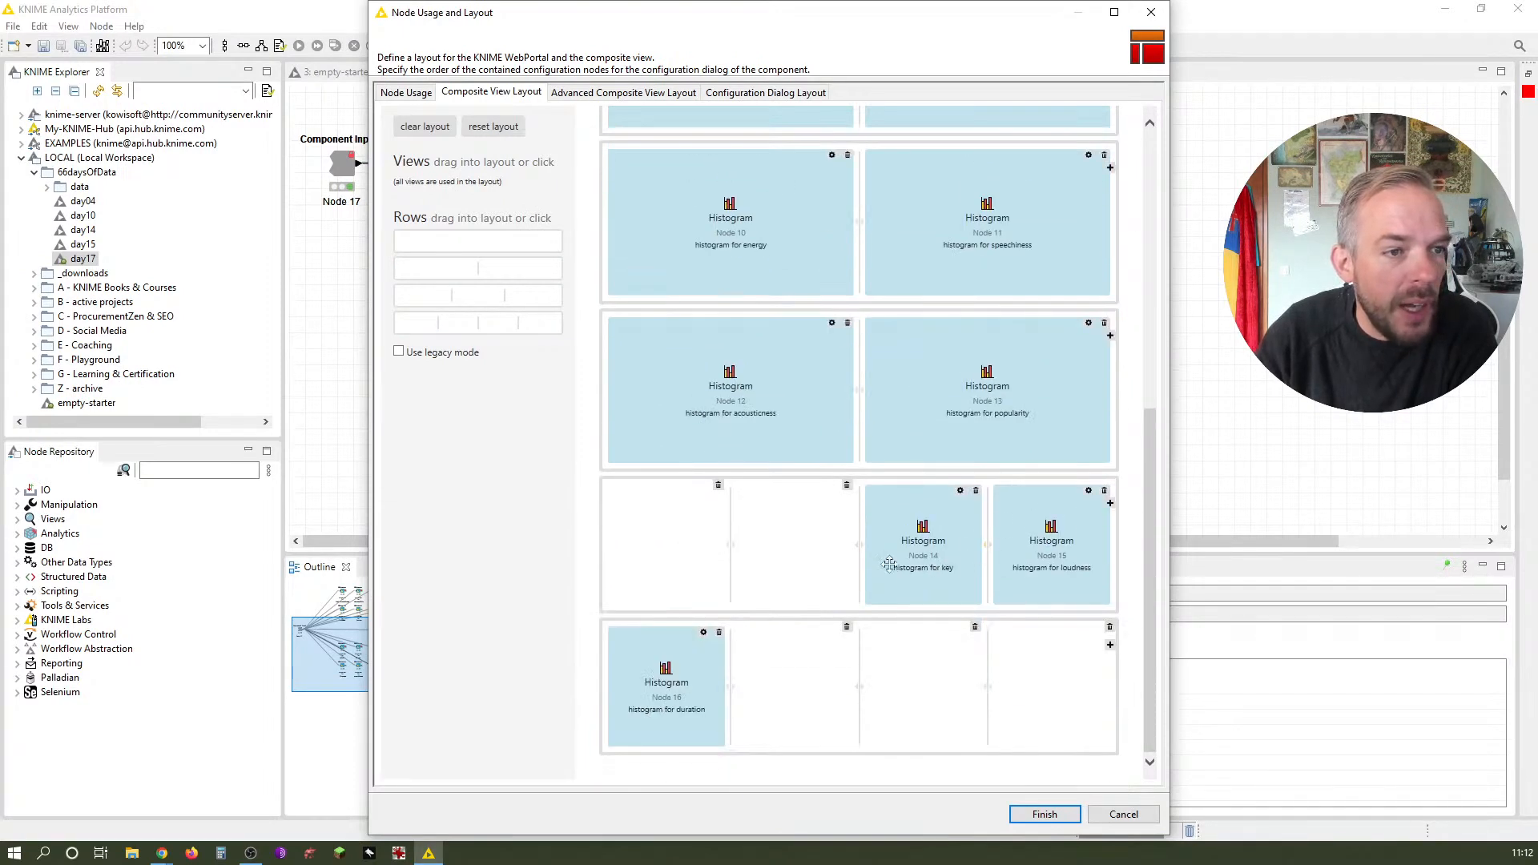
Move the key and loudness histograms into a new two-column row below acousticness and popularity, and delete the emptied four-column row
{"action": "left_click_drag", "start_coordinate": [506, 271], "coordinate": [839, 498]}
{"action": "left_click_drag", "start_coordinate": [936, 617], "coordinate": [796, 508]}
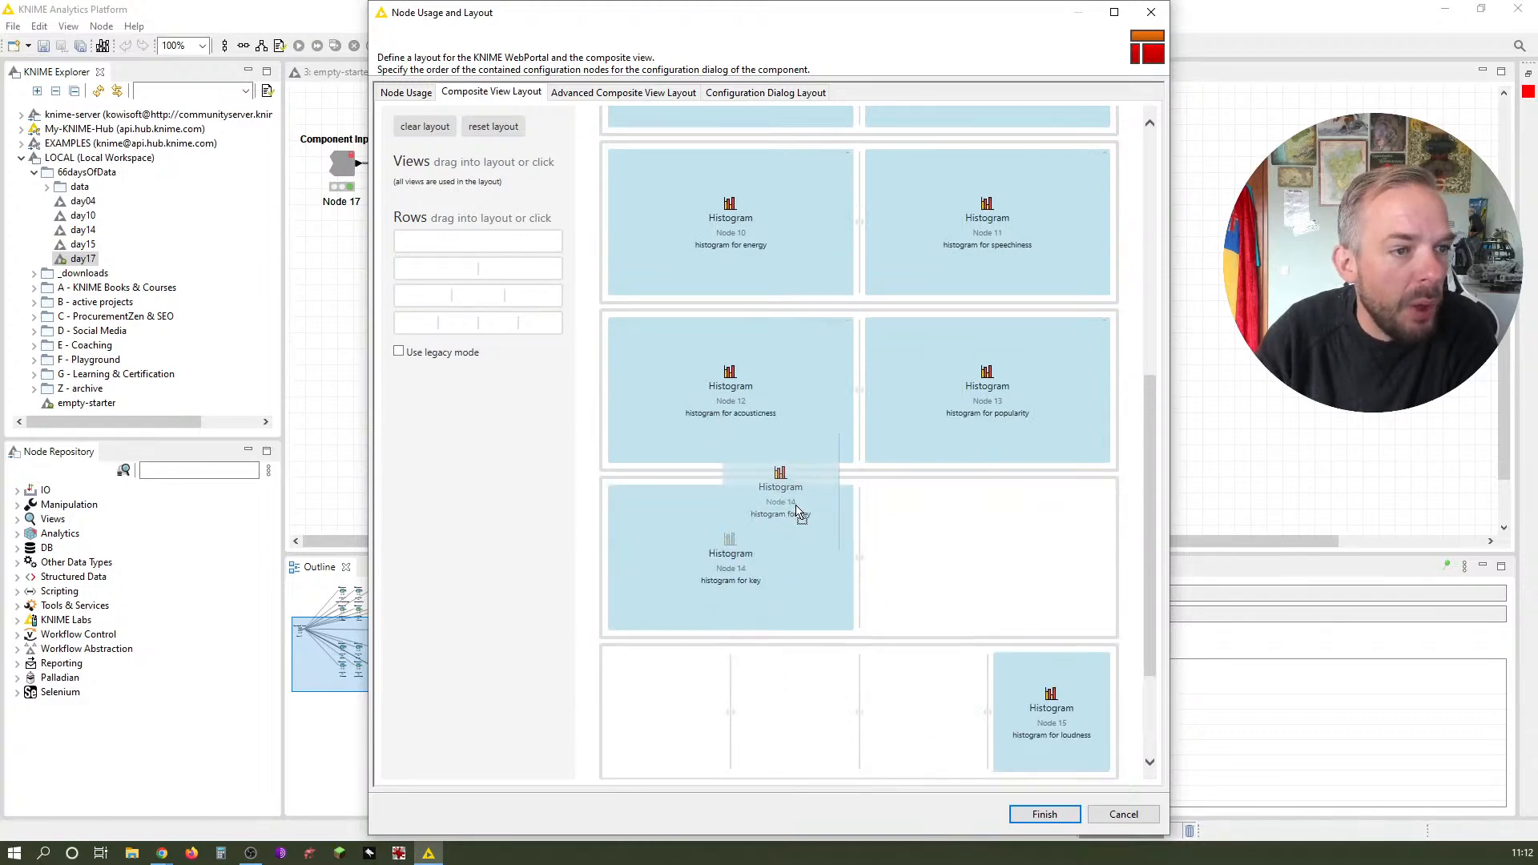
{"action": "left_click_drag", "start_coordinate": [1060, 725], "coordinate": [1014, 570]}
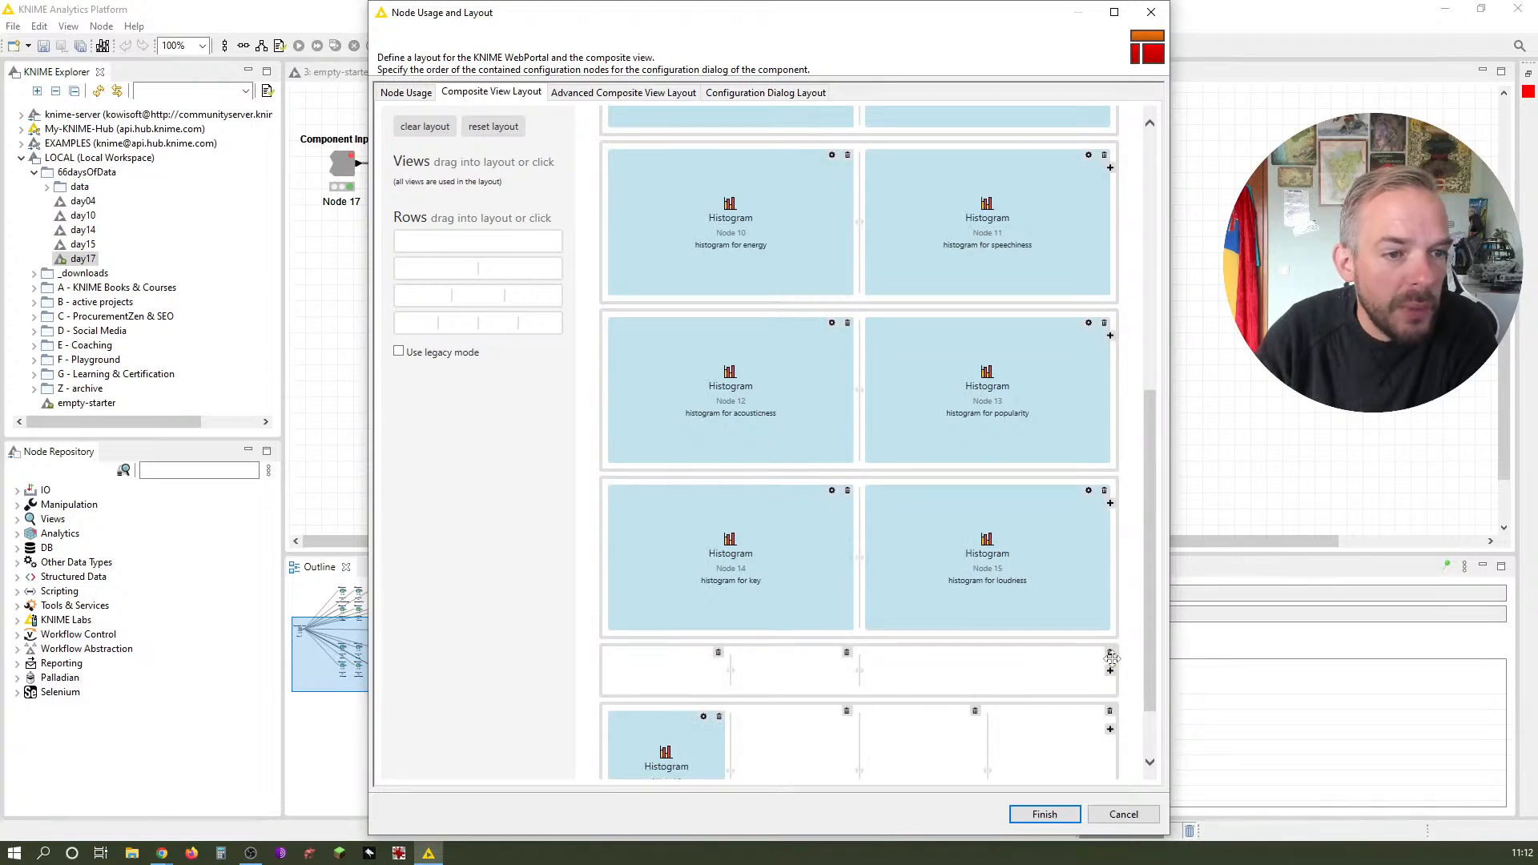
{"action": "left_click", "coordinate": [1109, 653]}
{"action": "left_click", "coordinate": [1110, 653]}
{"action": "left_click", "coordinate": [1109, 653]}
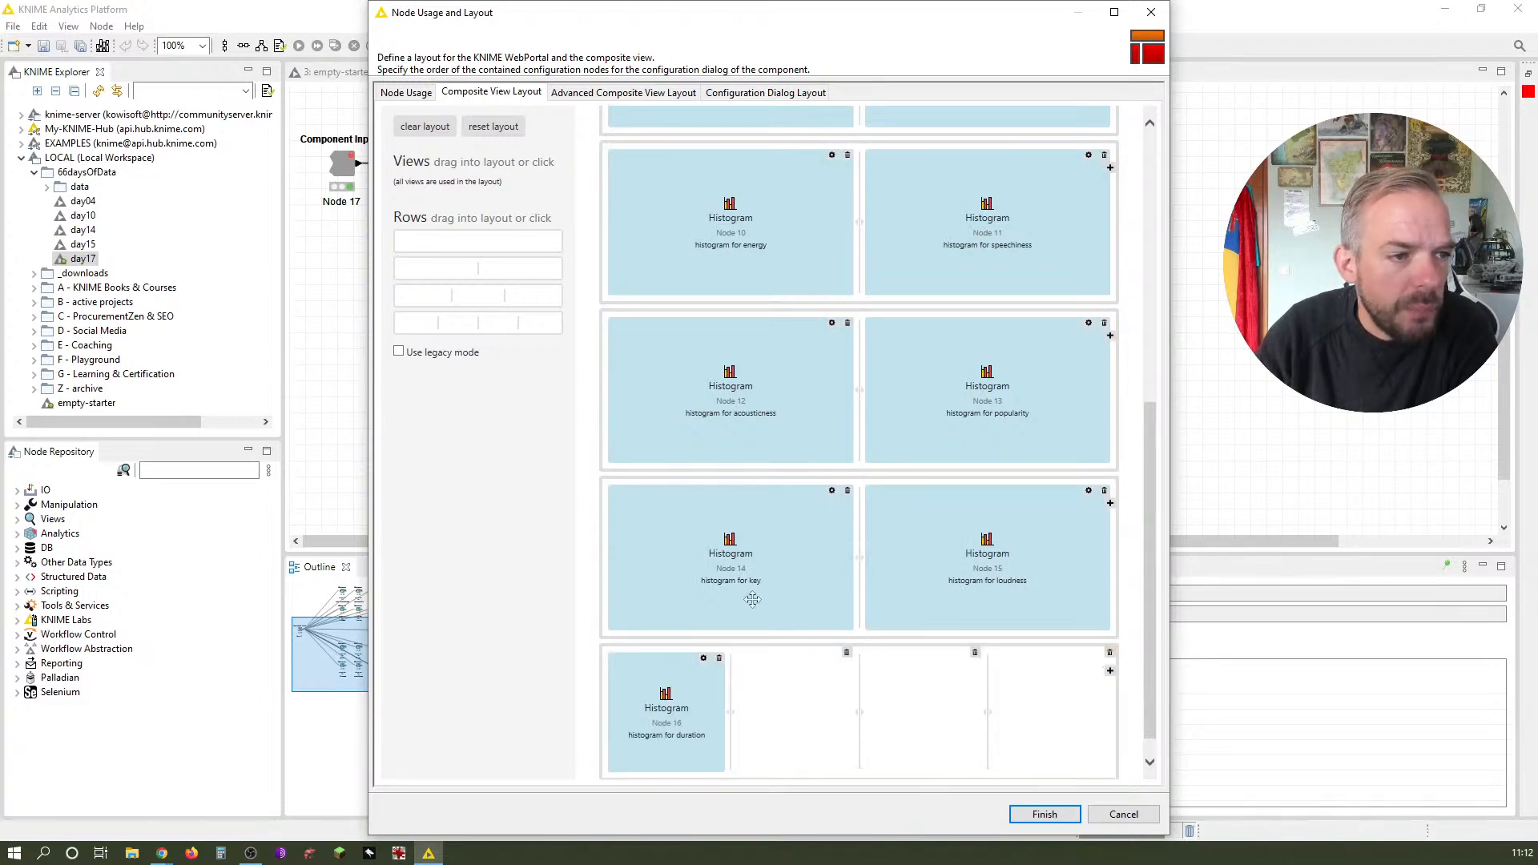
Move the duration histogram into a new two-column row, delete the emptied four-column row, then apply the layout and save the workflow
{"action": "left_click_drag", "start_coordinate": [452, 269], "coordinate": [771, 702]}
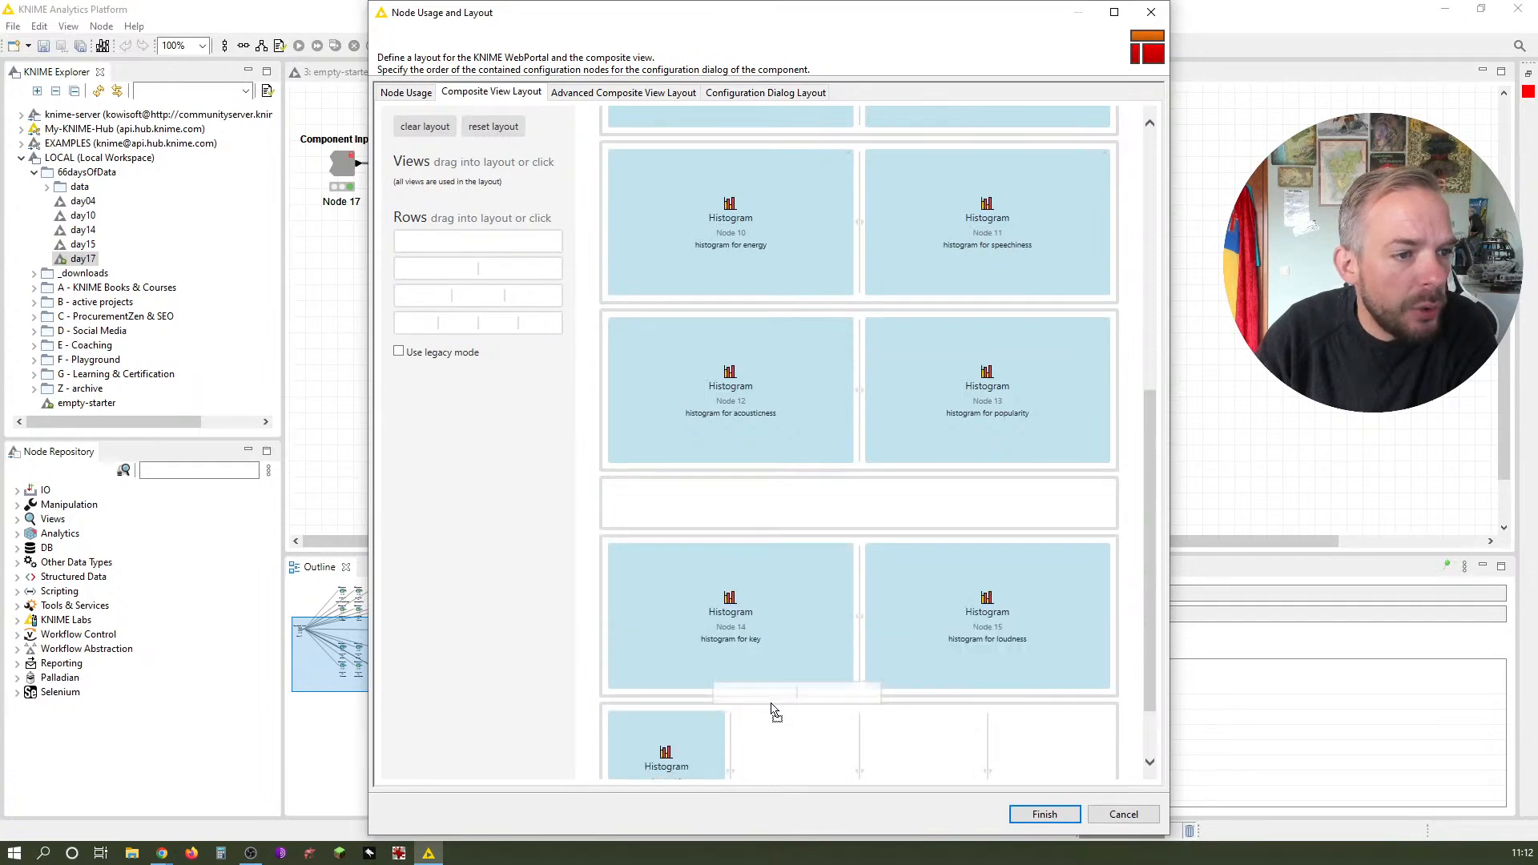
{"action": "left_click_drag", "start_coordinate": [689, 743], "coordinate": [711, 686]}
{"action": "left_click", "coordinate": [1110, 710]}
{"action": "left_click", "coordinate": [1110, 711]}
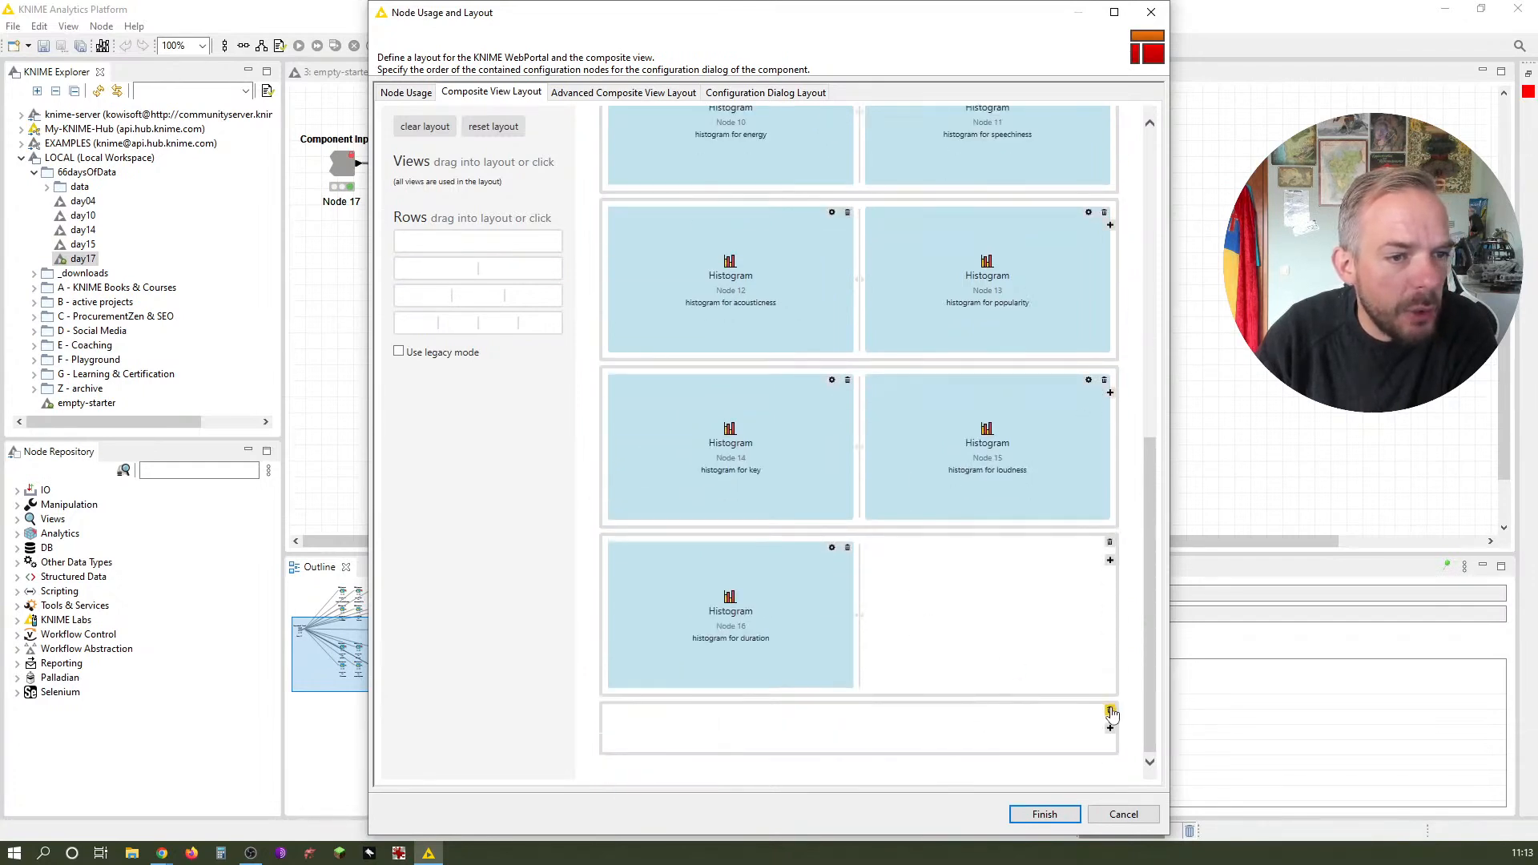
{"action": "left_click", "coordinate": [1110, 711]}
{"action": "left_click", "coordinate": [1045, 812]}
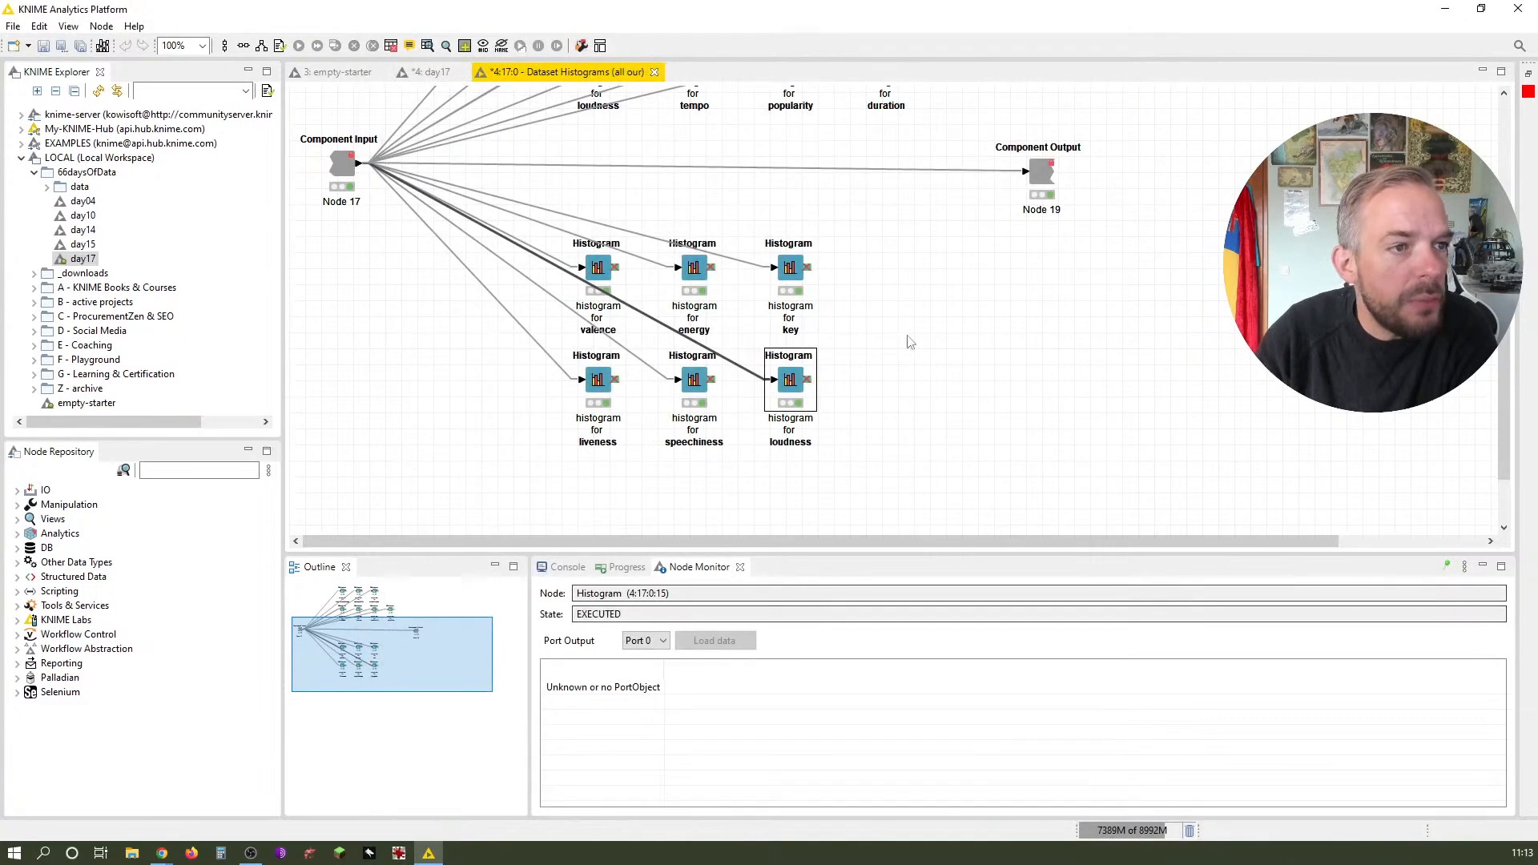
{"action": "key", "text": "ctrl+s"}
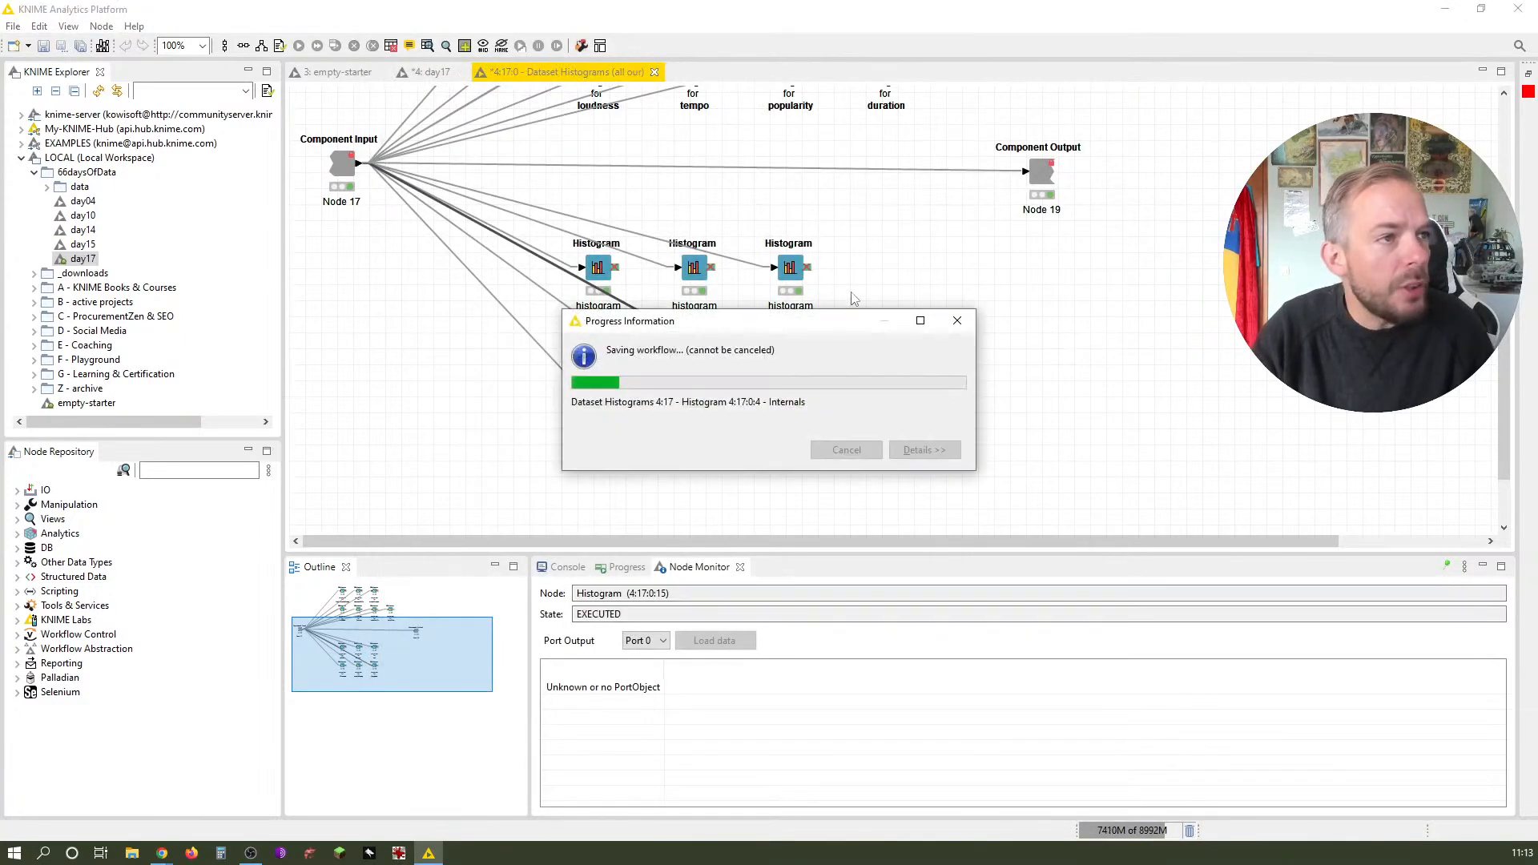
Examine the rearranged histograms in the interactive view of the Dataset Histograms component in the day17 workflow
{"action": "left_click", "coordinate": [427, 72]}
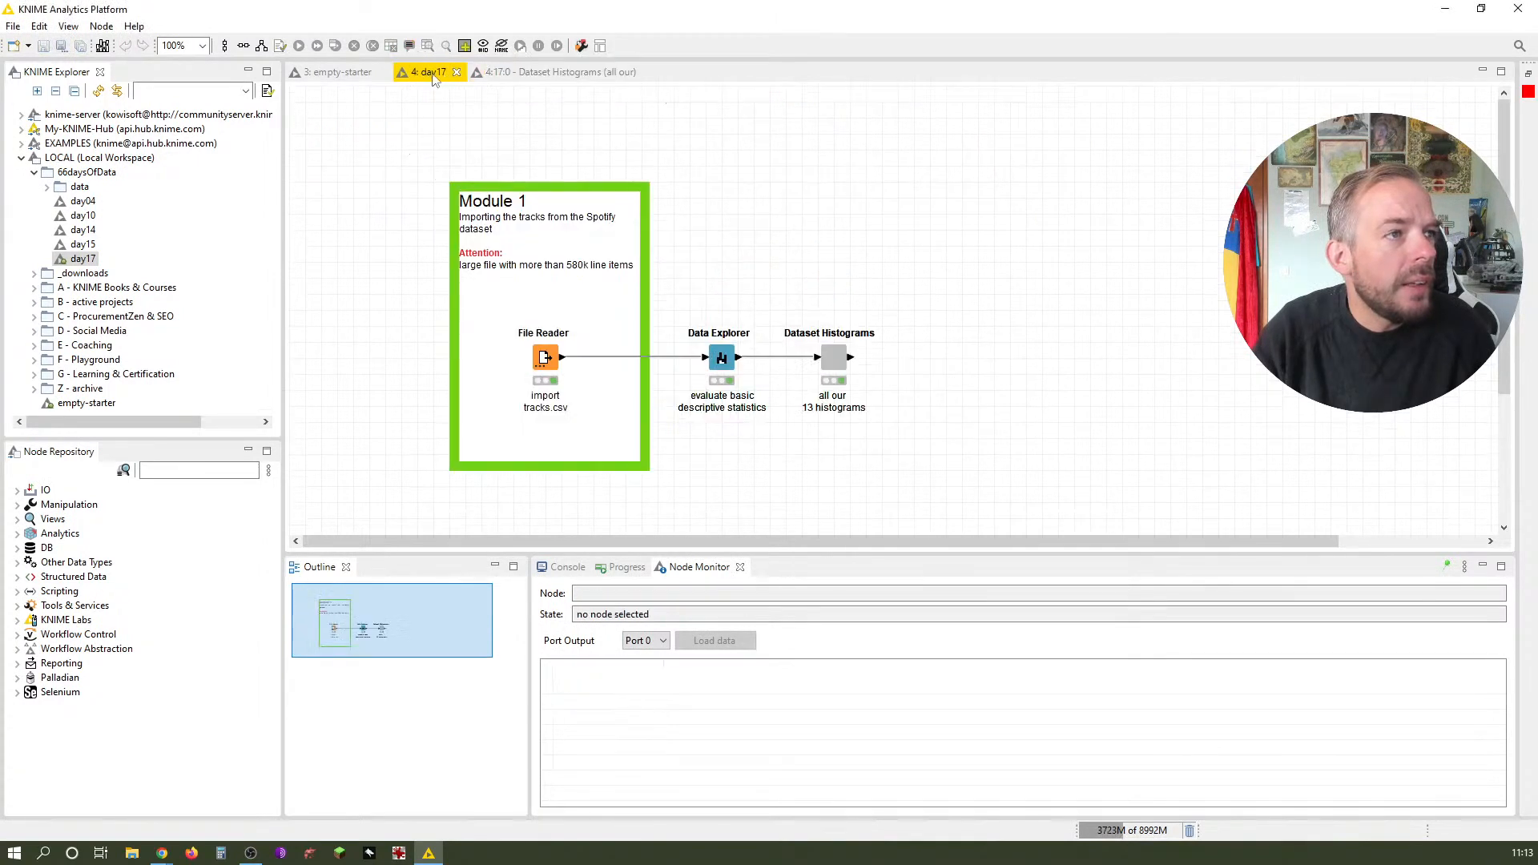
{"action": "left_click", "coordinate": [835, 364]}
{"action": "right_click", "coordinate": [833, 363]}
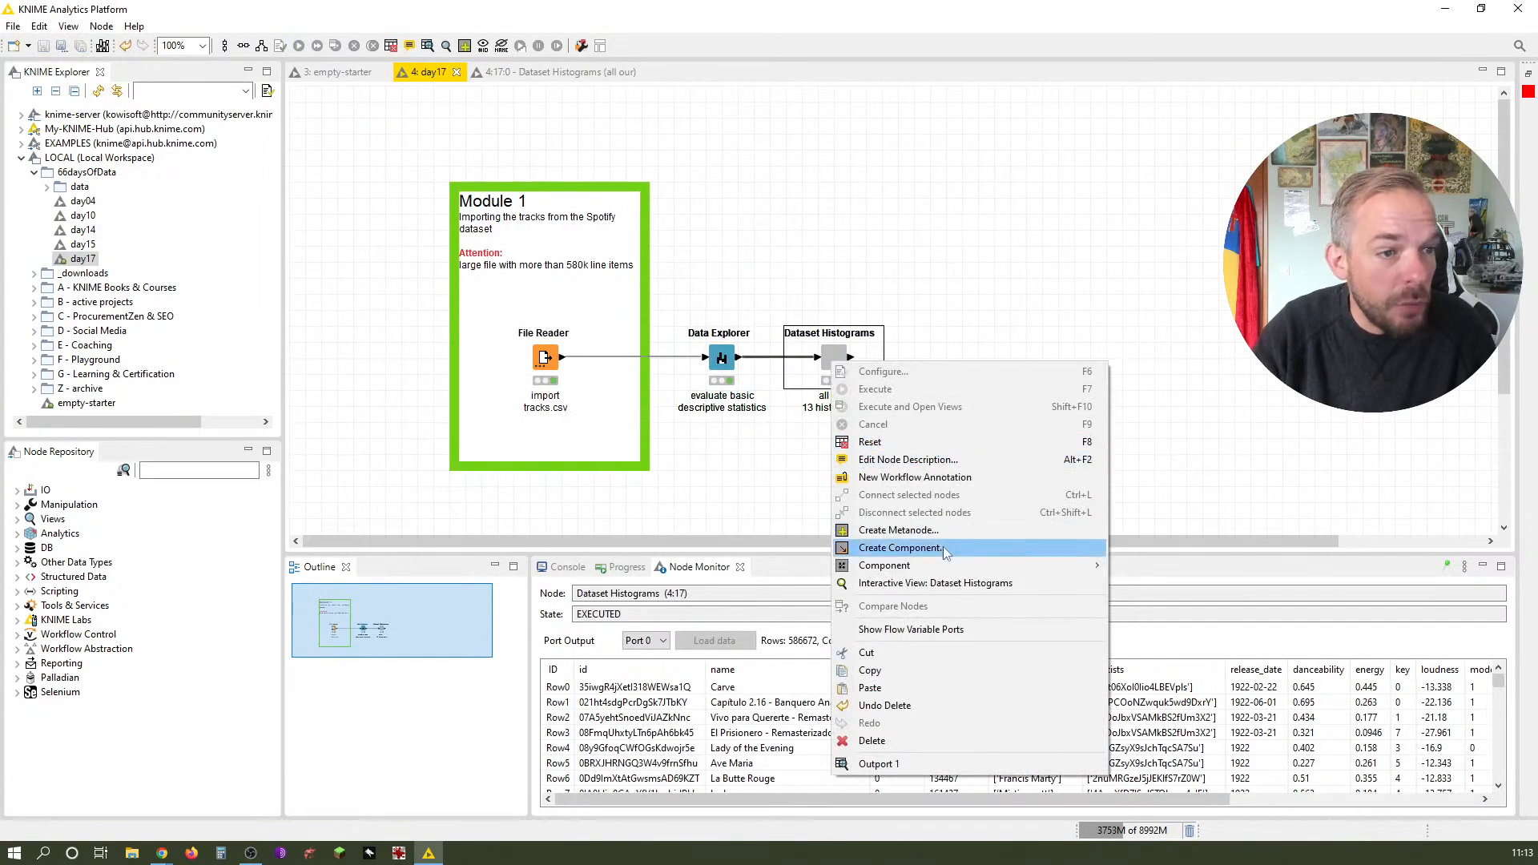
{"action": "left_click", "coordinate": [933, 583]}
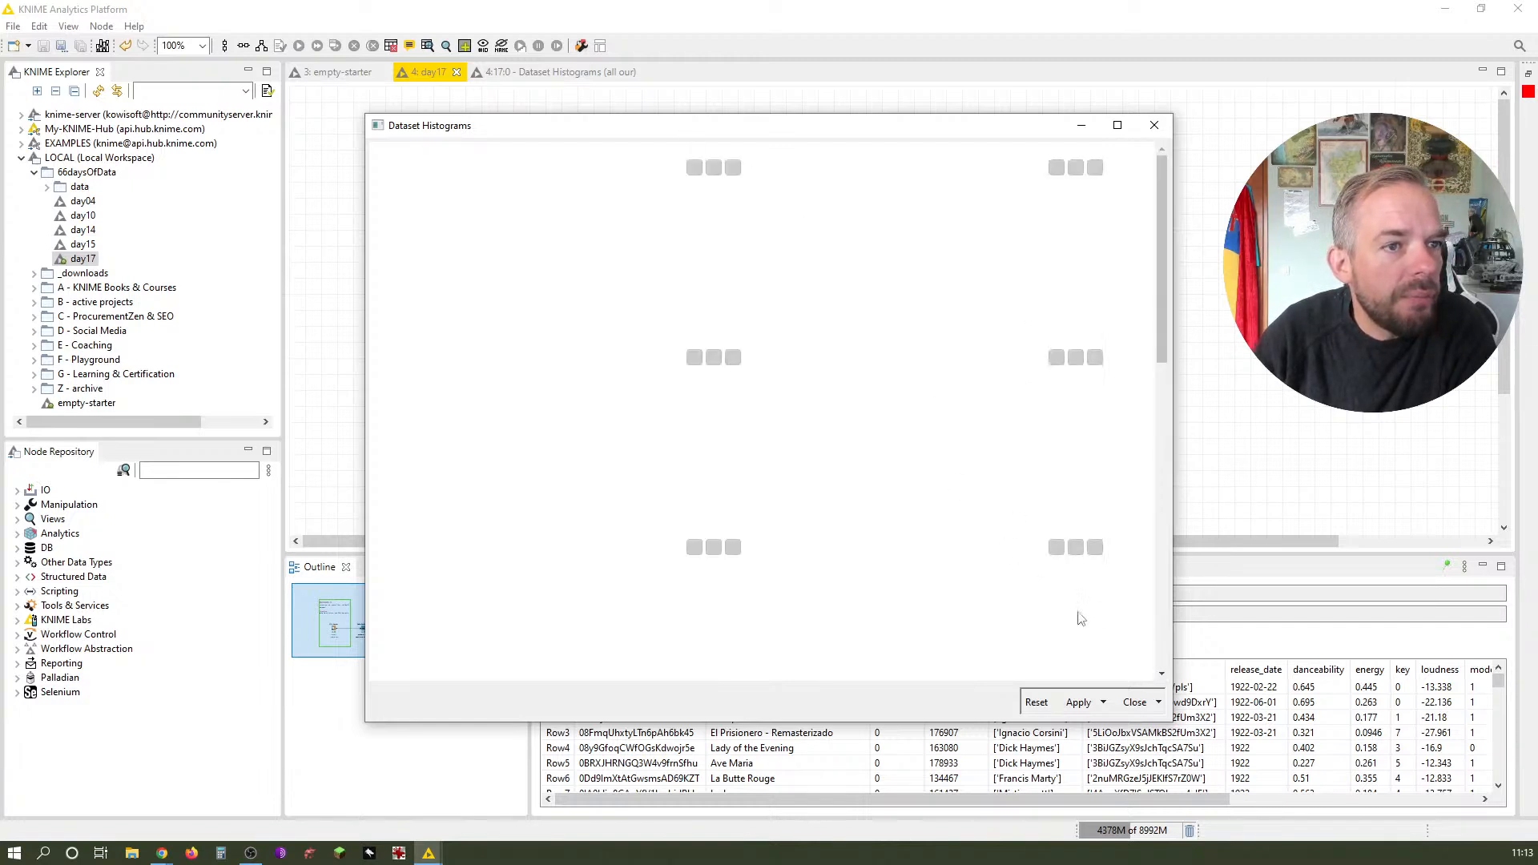
{"action": "scroll", "coordinate": [1148, 615], "scroll_direction": "down", "scroll_amount": 5}
{"action": "scroll", "coordinate": [1148, 616], "scroll_direction": "down", "scroll_amount": 5}
{"action": "left_click", "coordinate": [1136, 704]}
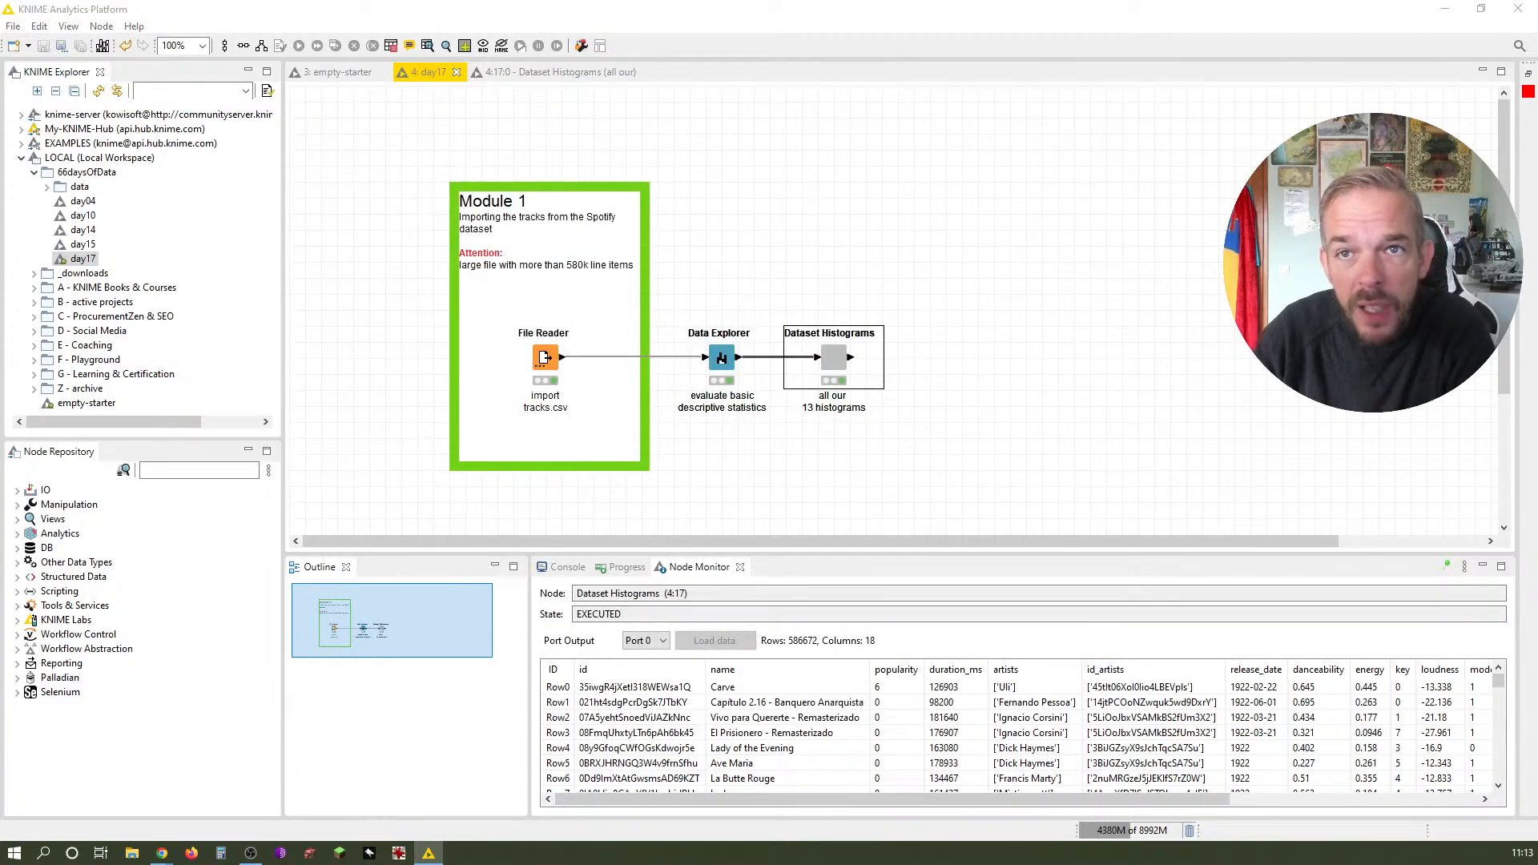
Check the Day 17 task in the KNIME blog in the browser and return to the Dataset Histograms component's workflow in KNIME
{"action": "key", "text": "alt+Tab"}
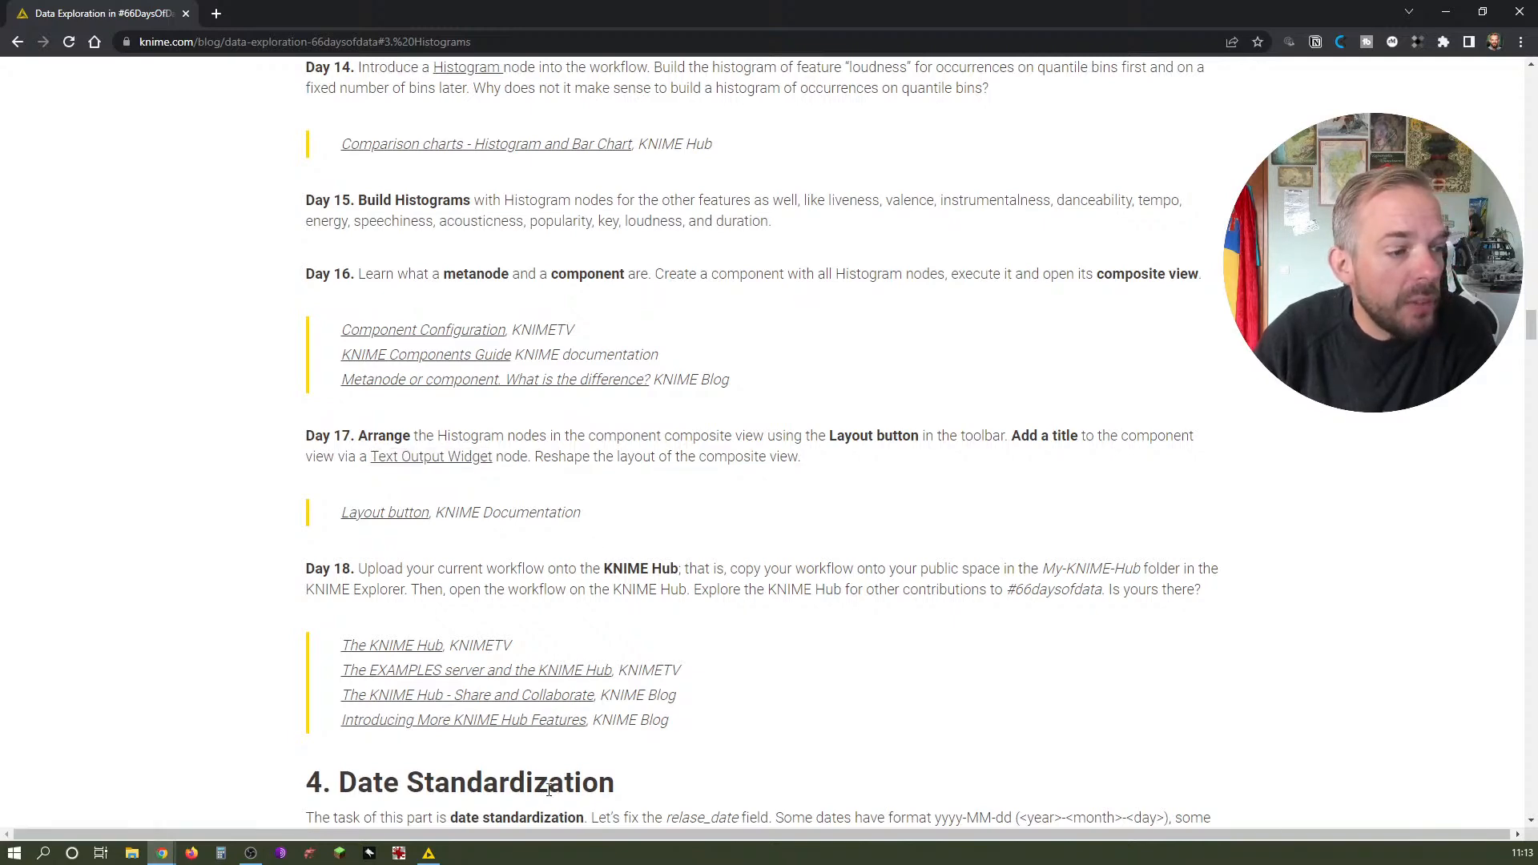
{"action": "left_click", "coordinate": [428, 854]}
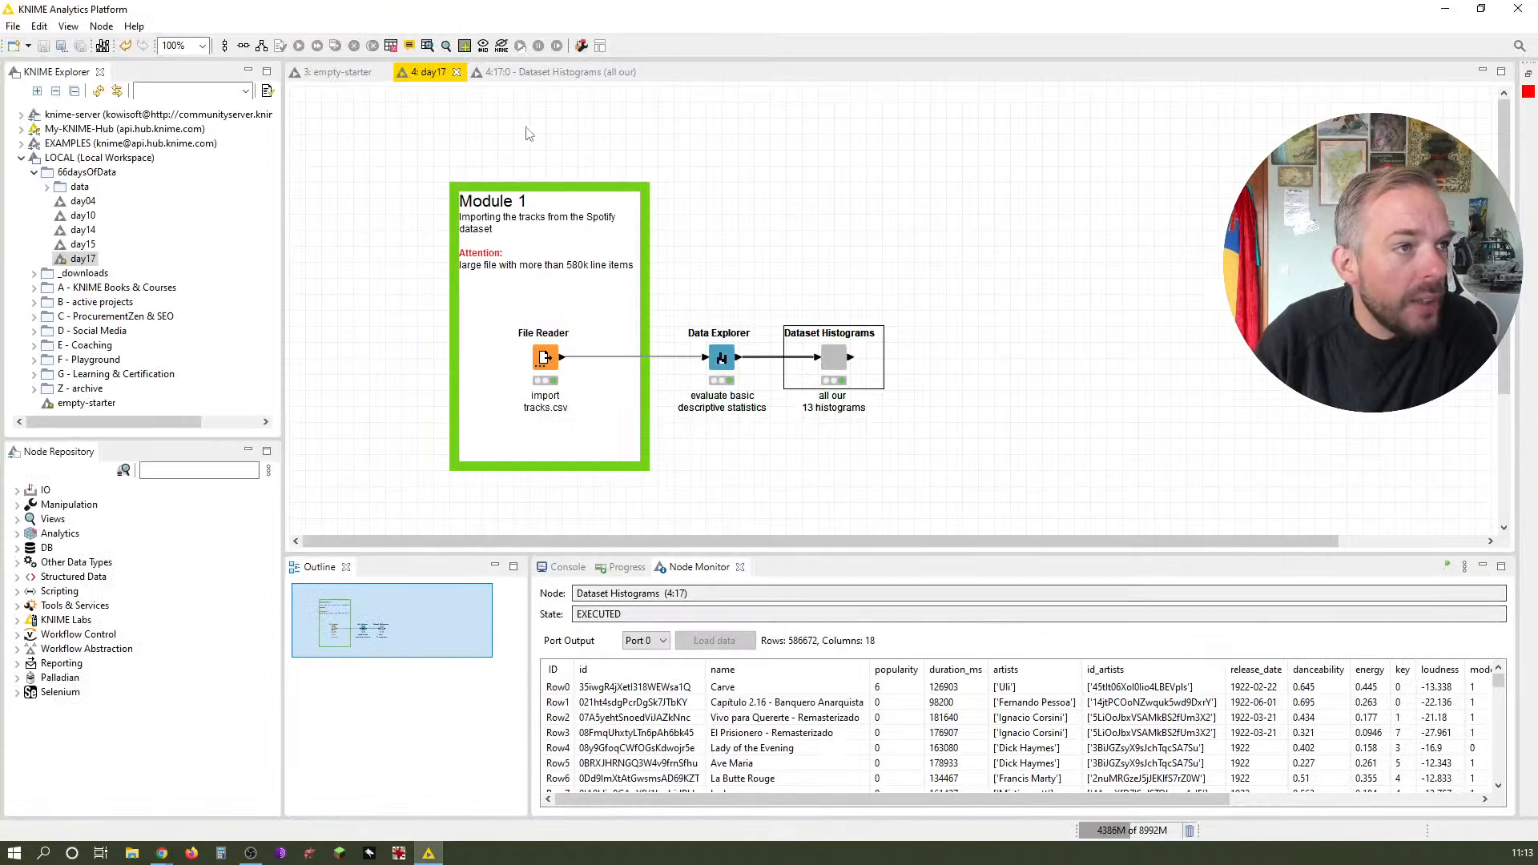
{"action": "left_click", "coordinate": [584, 74]}
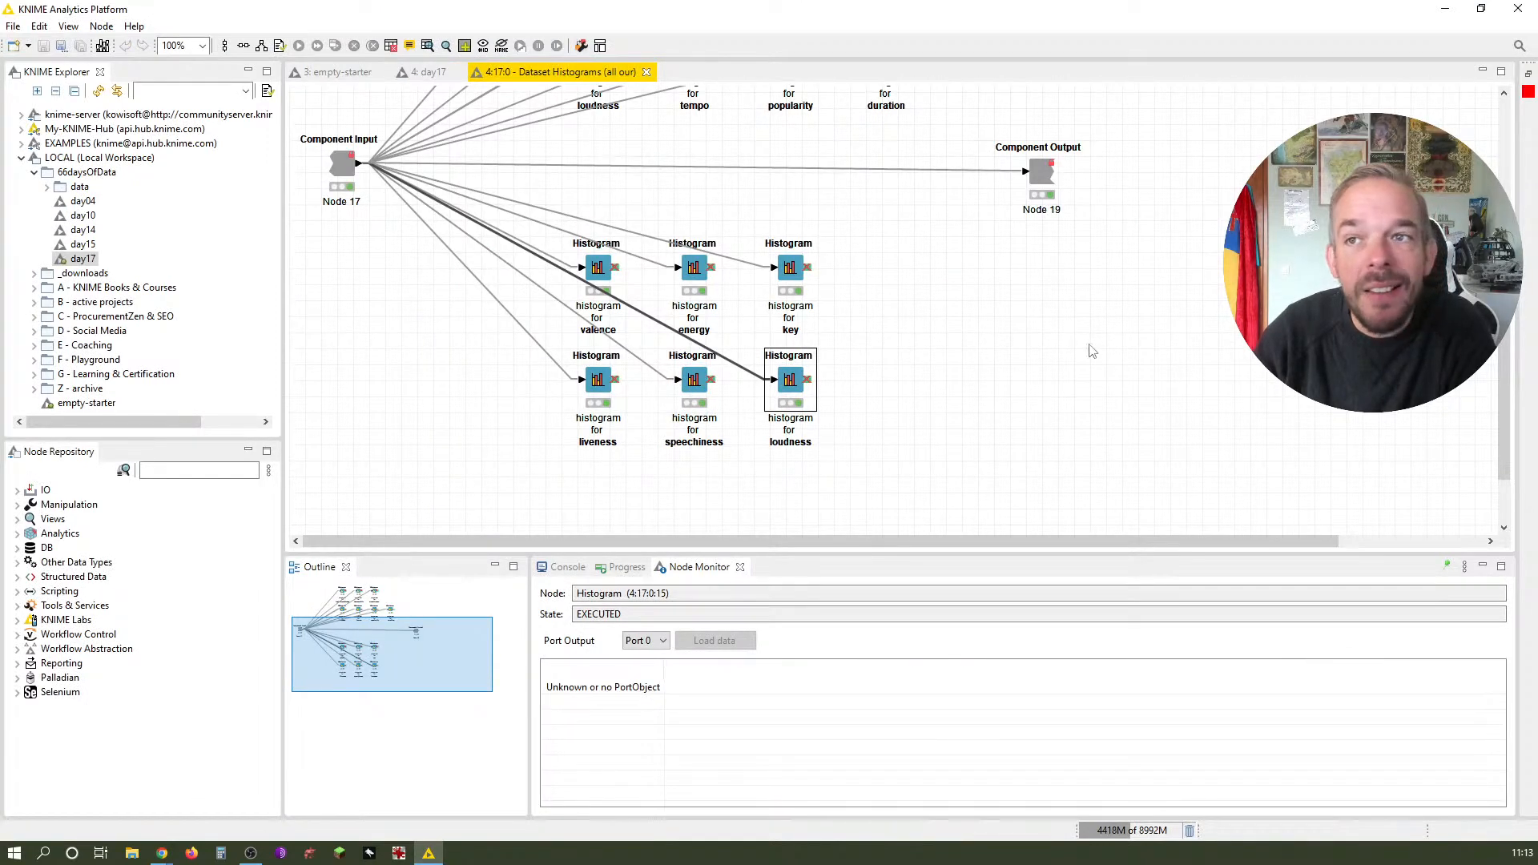
Find the Text Output Widget node and place it in the component's workflow above the Component Output, beside the upper histograms
{"action": "left_click", "coordinate": [224, 470]}
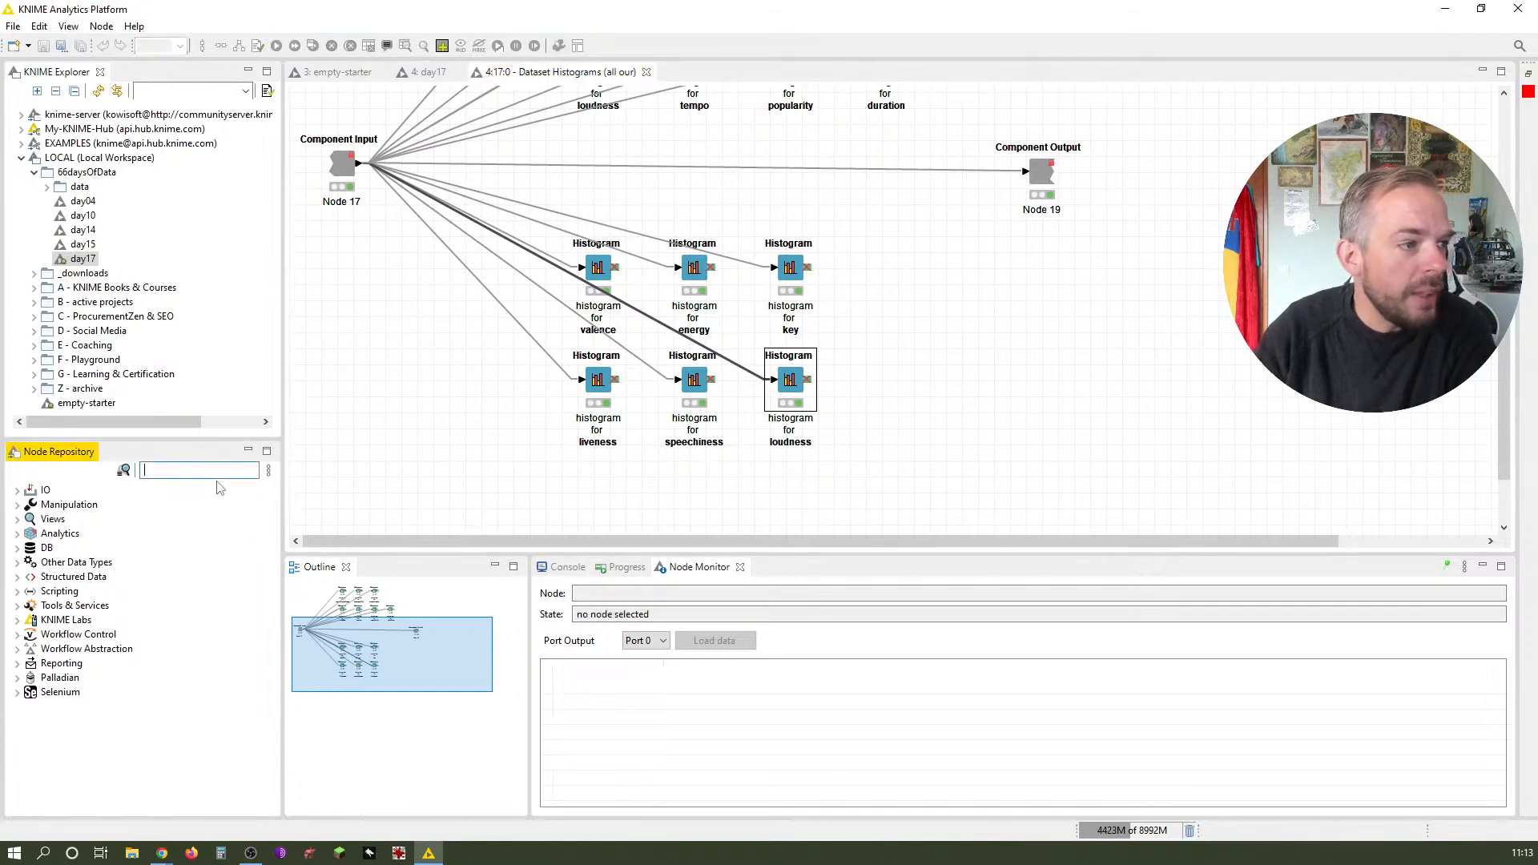
{"action": "type", "text": "textr"}
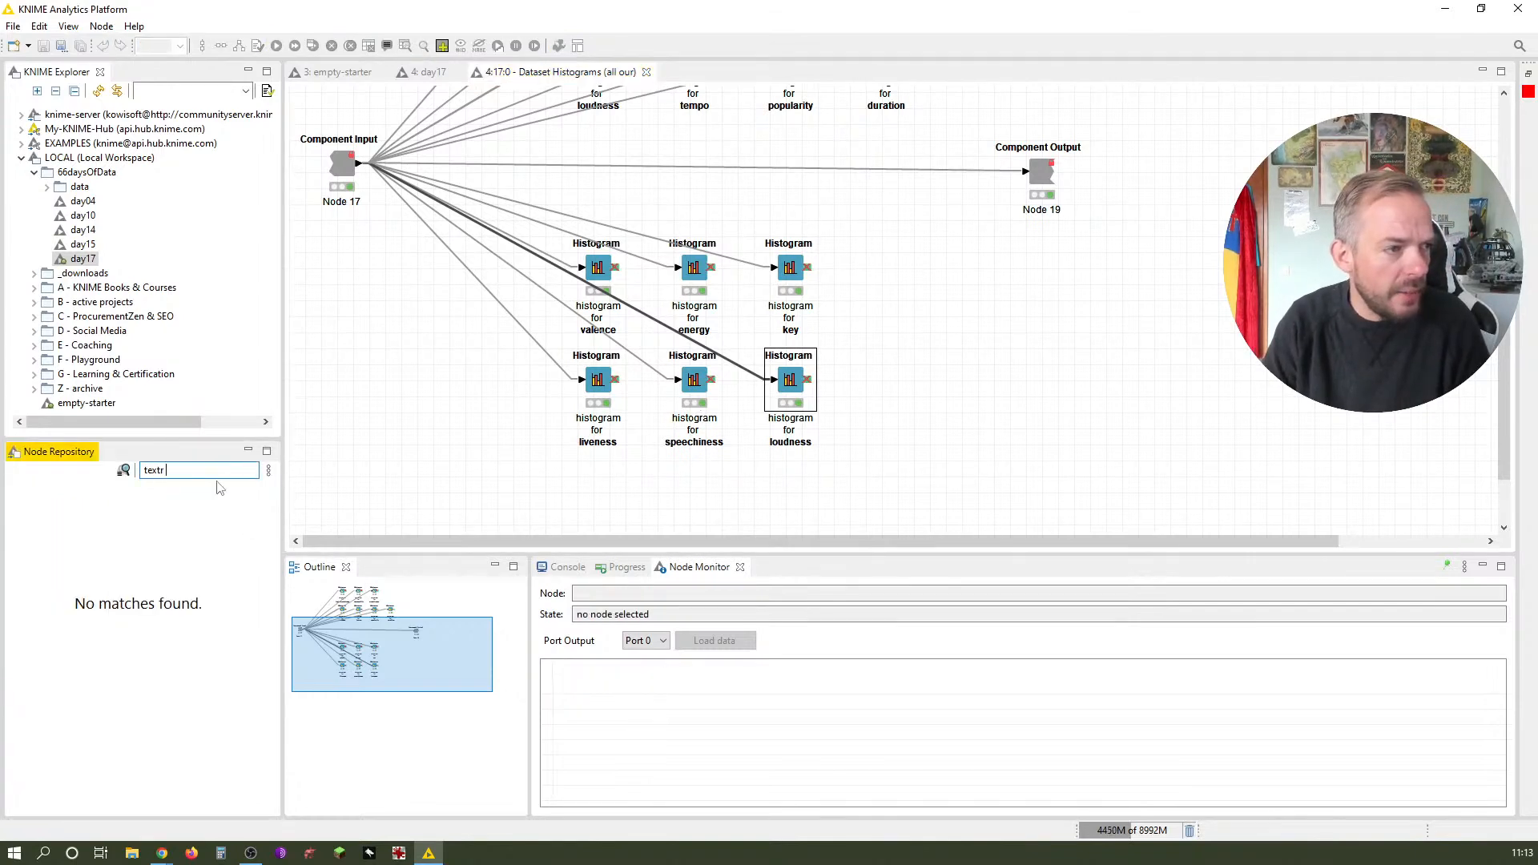
{"action": "type", "text": "ou"}
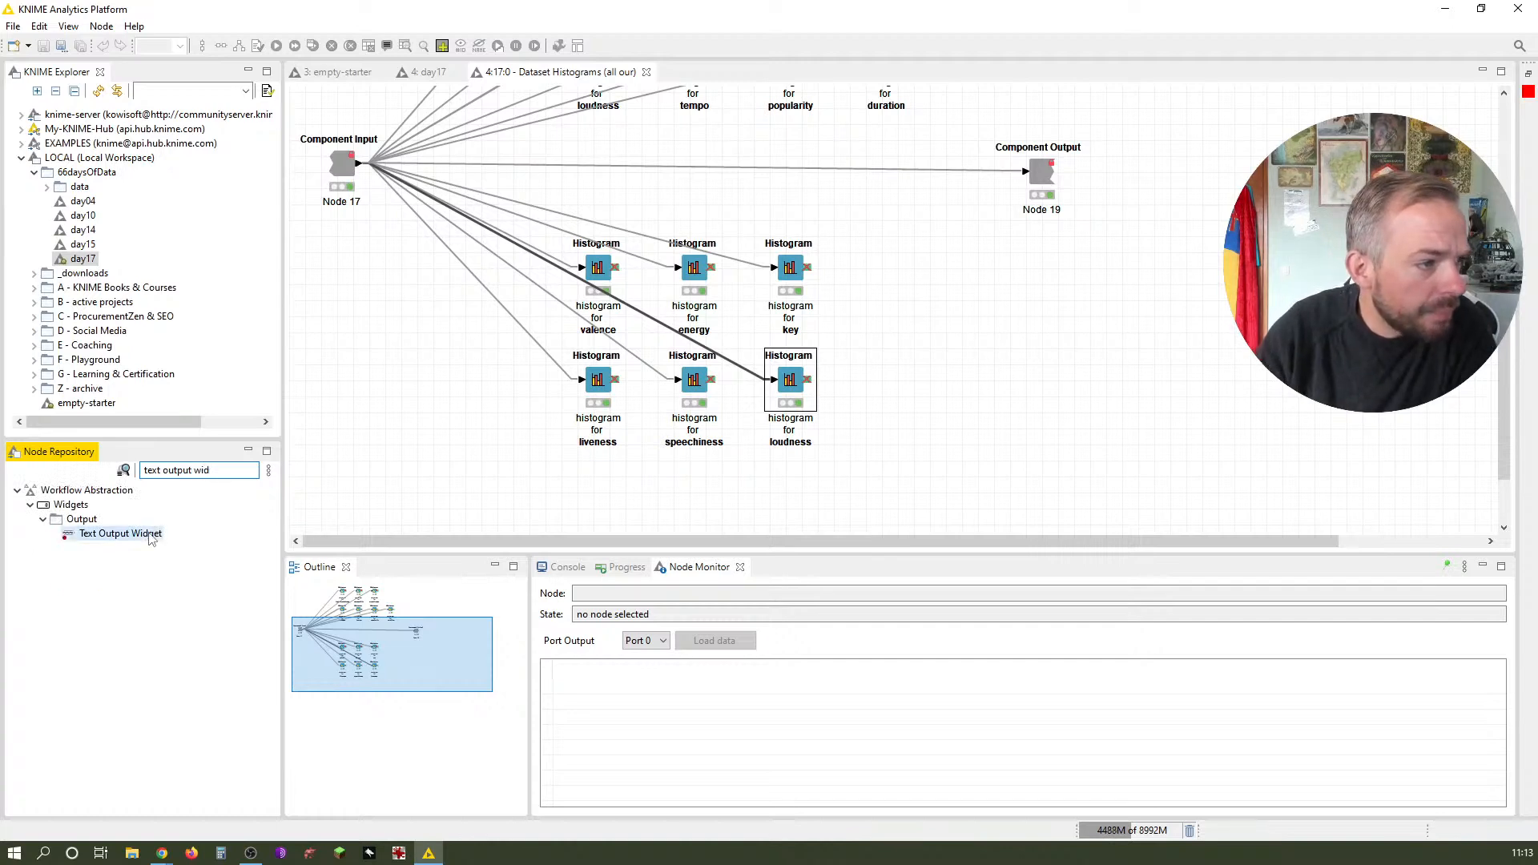
{"action": "left_click_drag", "start_coordinate": [132, 542], "coordinate": [949, 255]}
{"action": "scroll", "coordinate": [979, 485], "scroll_direction": "up", "scroll_amount": 3}
{"action": "left_click_drag", "start_coordinate": [954, 464], "coordinate": [1003, 145]}
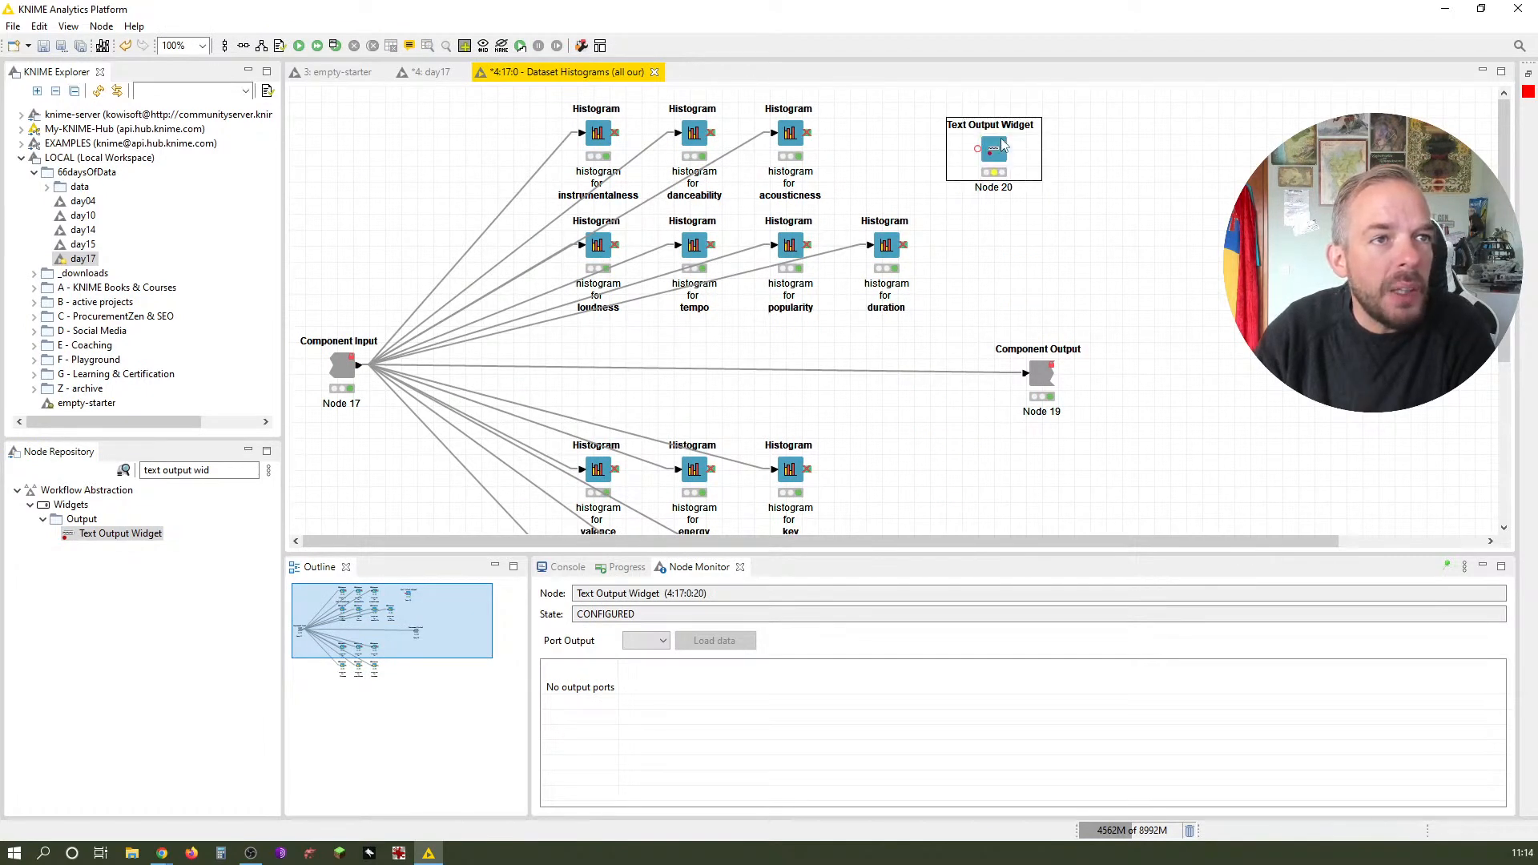
Label the Text Output Widget node "Dashboard Title"
{"action": "left_click", "coordinate": [993, 187]}
{"action": "key", "text": "BackSpace"}
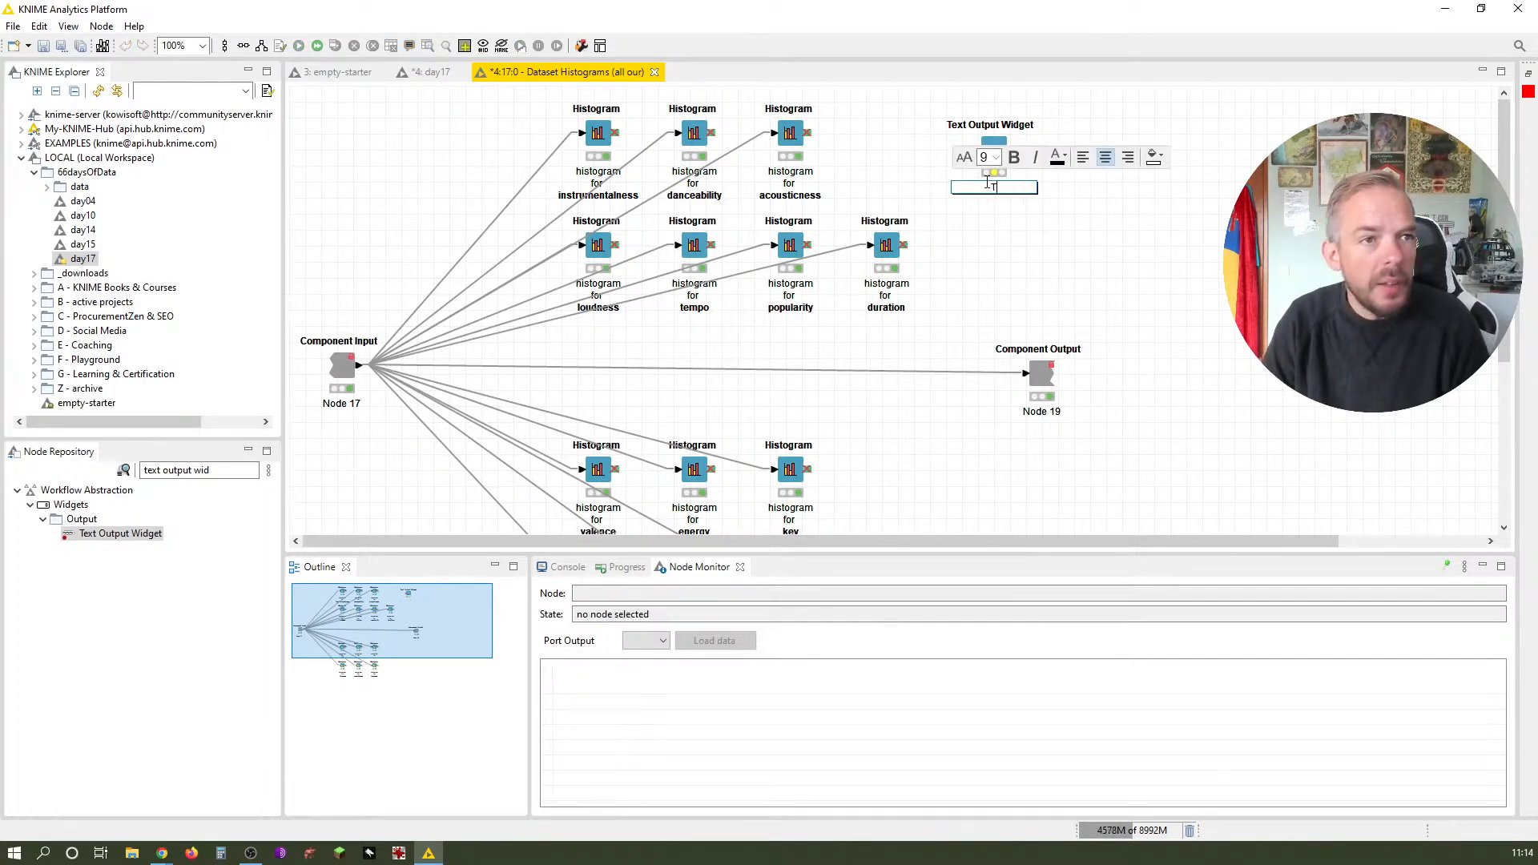
{"action": "type", "text": "Dashboard Title"}
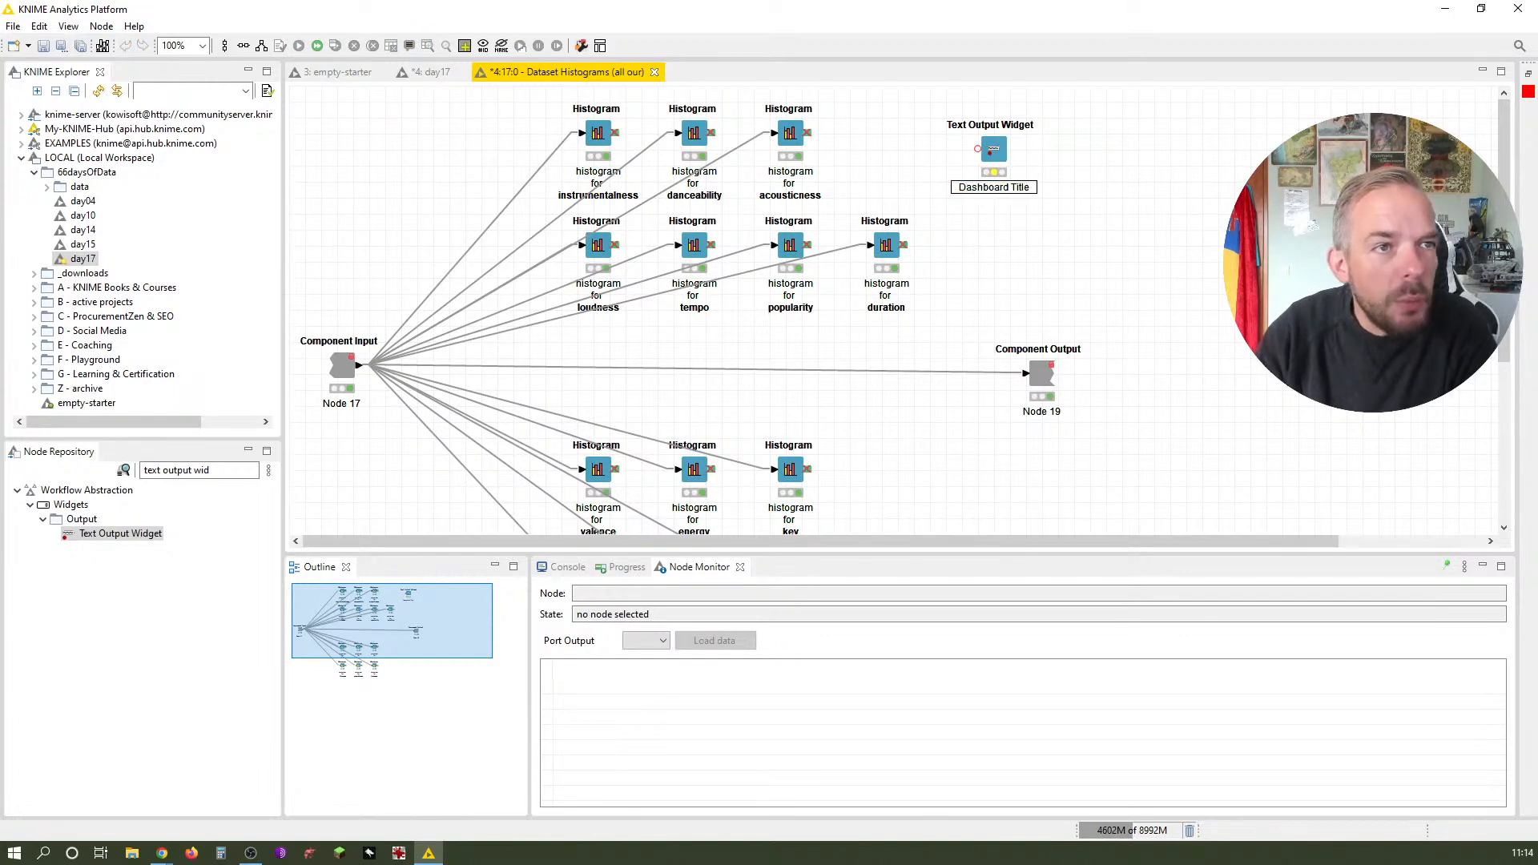
Add a new workflow annotation and position it around the Text Output Widget node
{"action": "right_click", "coordinate": [1171, 217]}
{"action": "left_click", "coordinate": [1219, 331]}
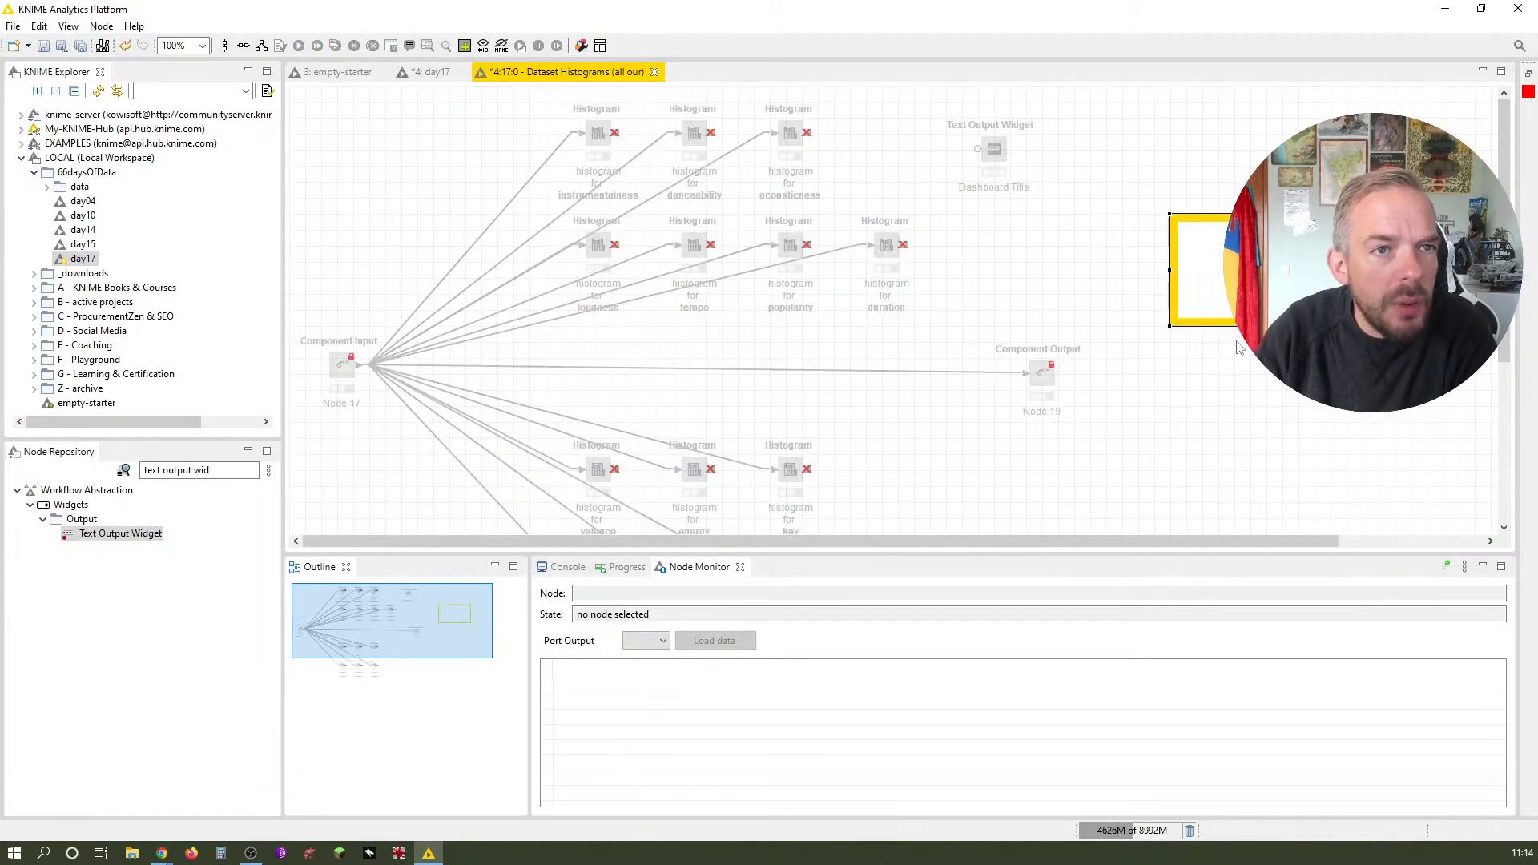
{"action": "mouse_move", "coordinate": [1265, 320]}
{"action": "left_mouse_down"}
{"action": "mouse_move", "coordinate": [995, 189]}
{"action": "mouse_move", "coordinate": [1009, 192]}
{"action": "left_mouse_up"}
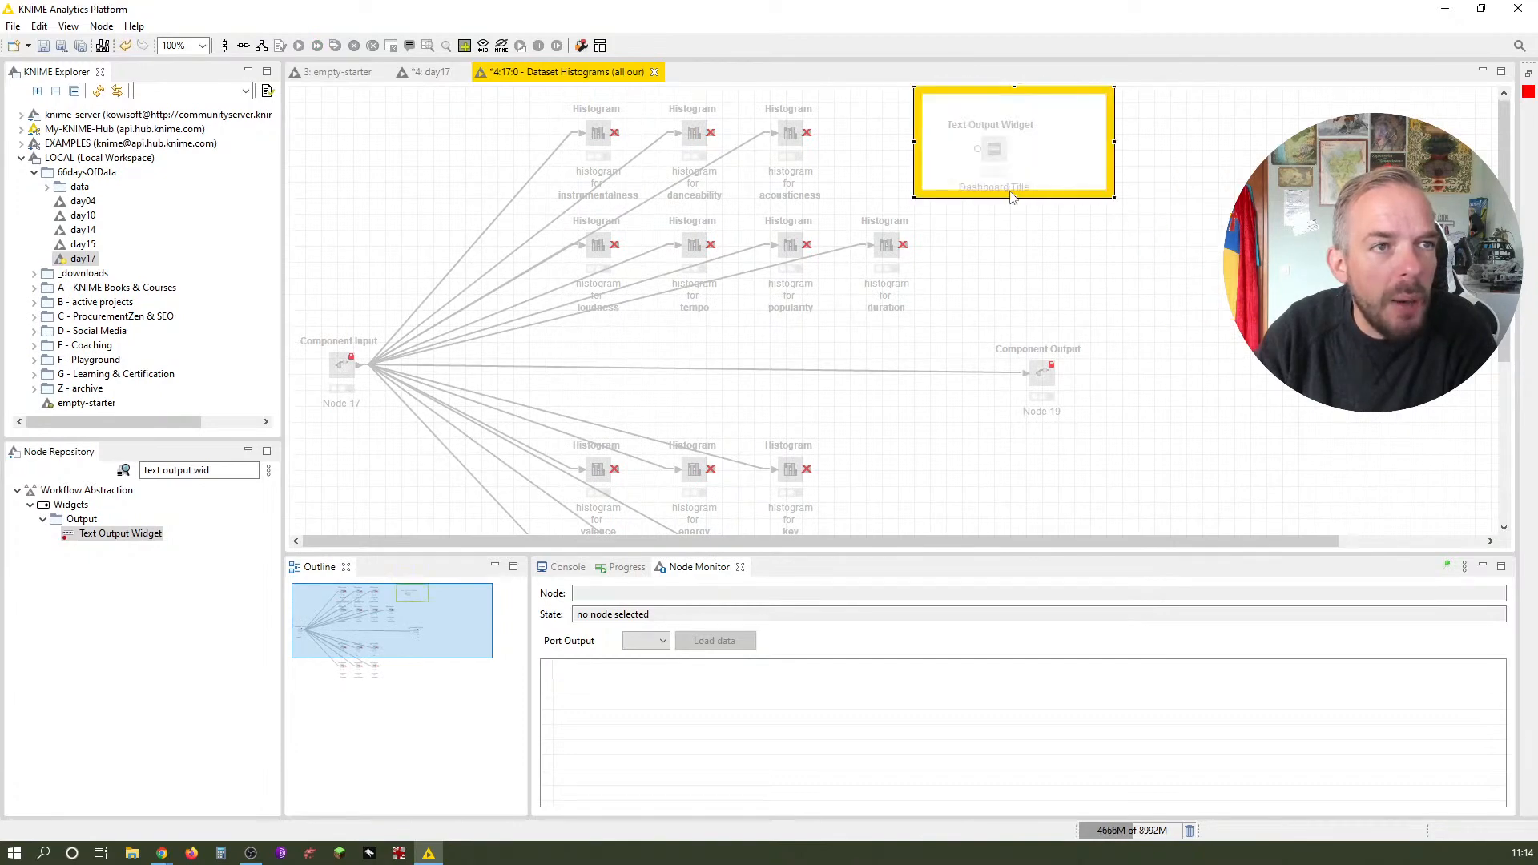
Switch to the KNIME blog in the browser, review the earlier challenge days up to the annotation task, and return to KNIME
{"action": "key", "text": "alt+Tab"}
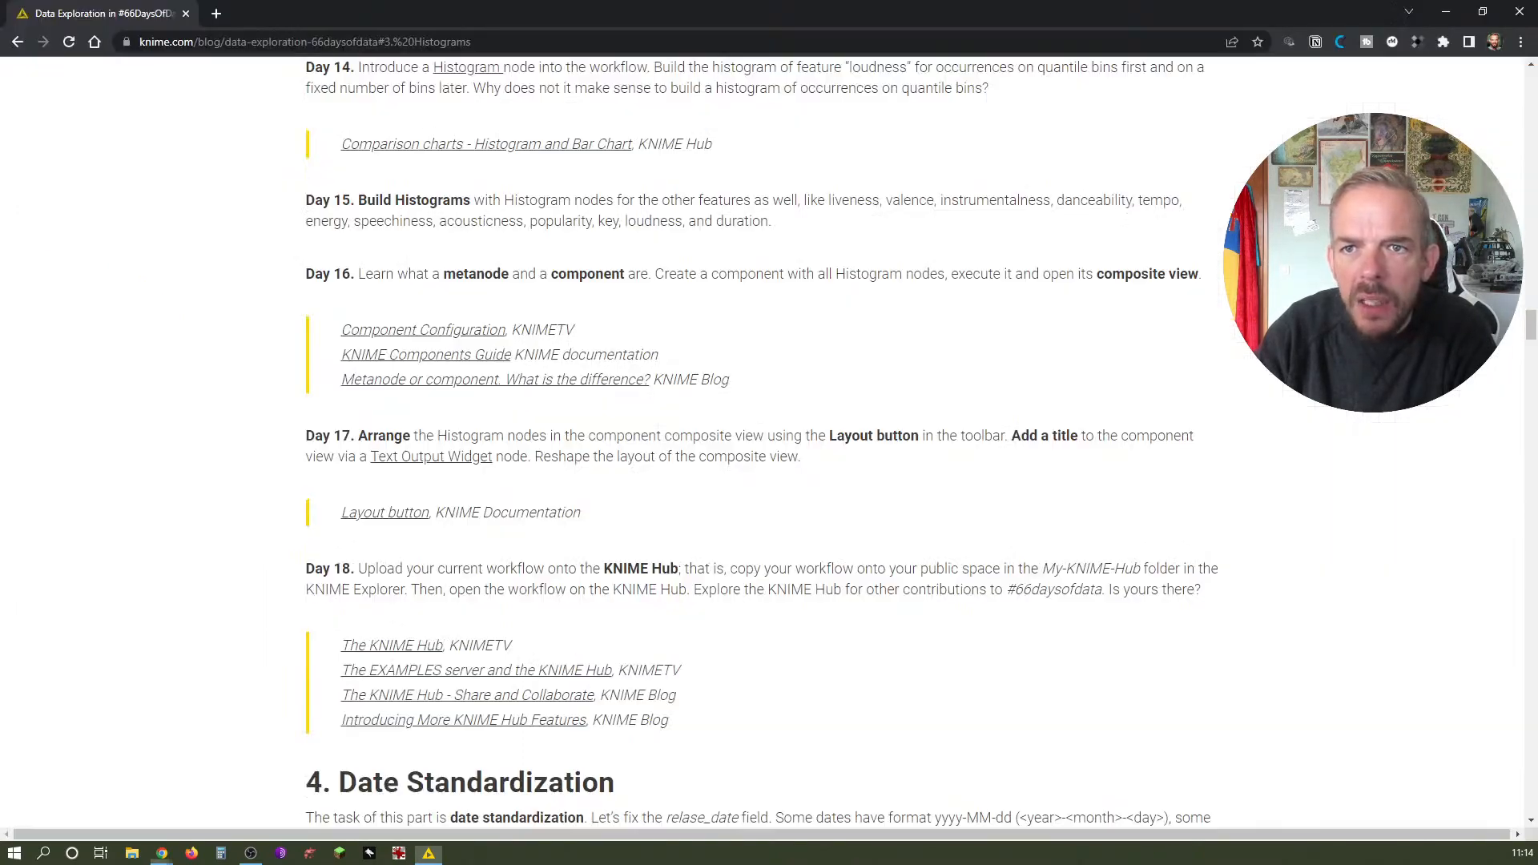
{"action": "scroll", "coordinate": [464, 473], "scroll_direction": "up", "scroll_amount": 5}
{"action": "scroll", "coordinate": [464, 473], "scroll_direction": "up", "scroll_amount": 12}
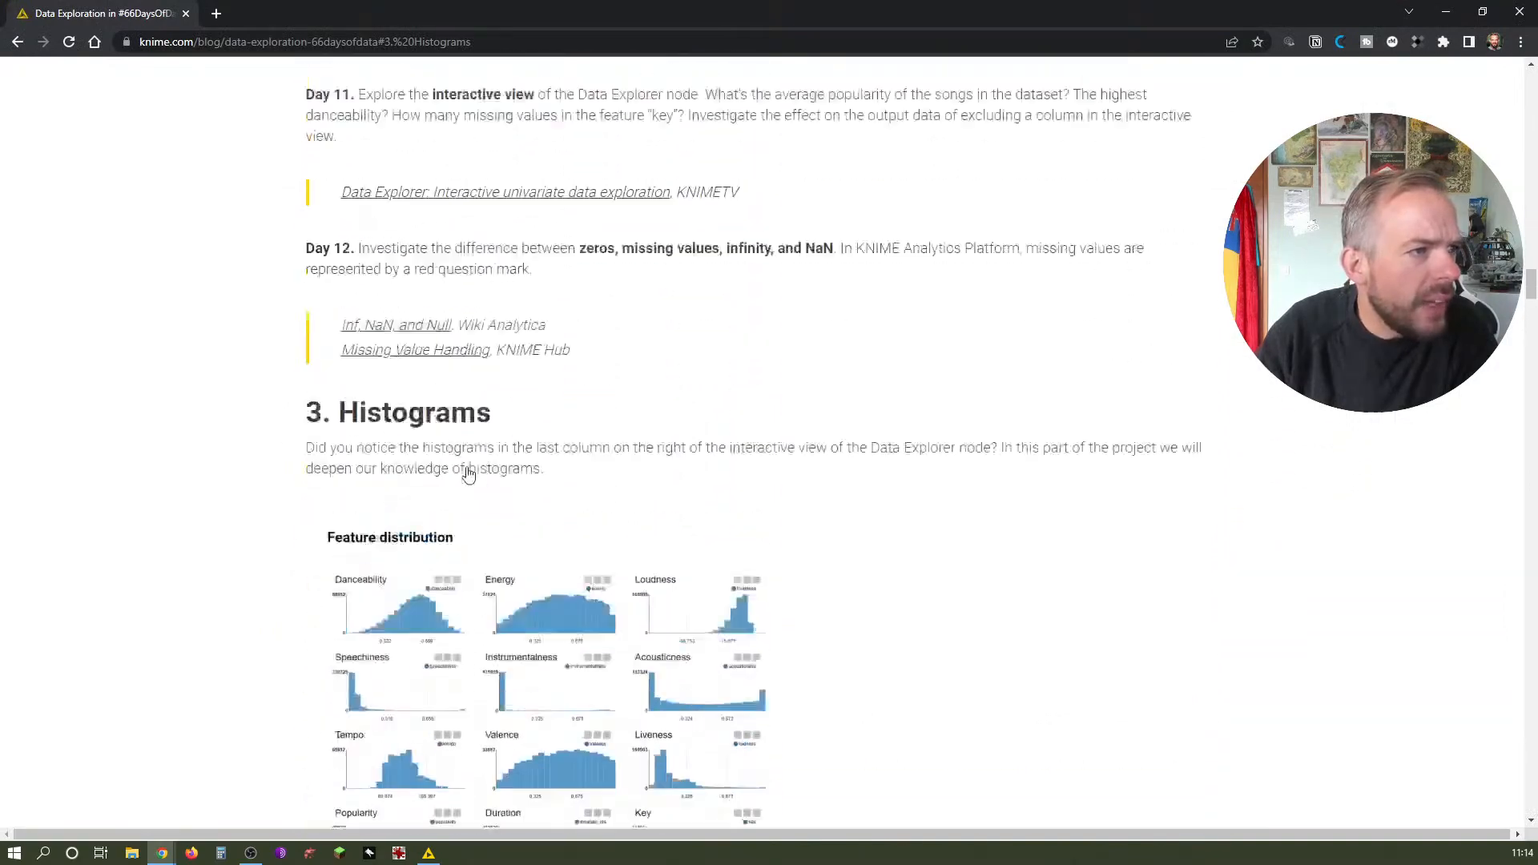
{"action": "scroll", "coordinate": [469, 472], "scroll_direction": "up", "scroll_amount": 8}
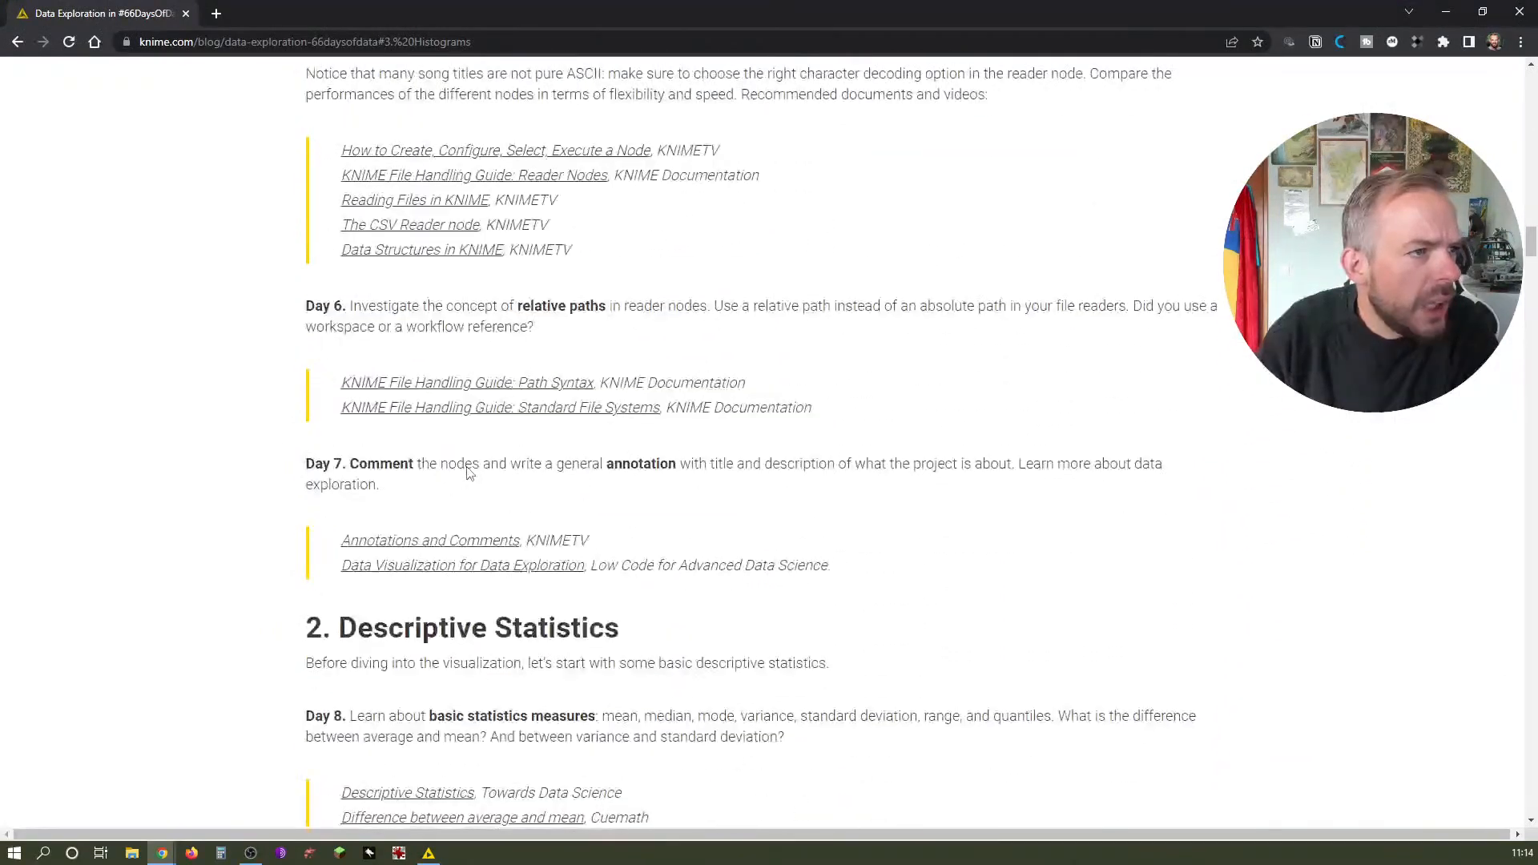
{"action": "scroll", "coordinate": [469, 467], "scroll_direction": "up", "scroll_amount": 2}
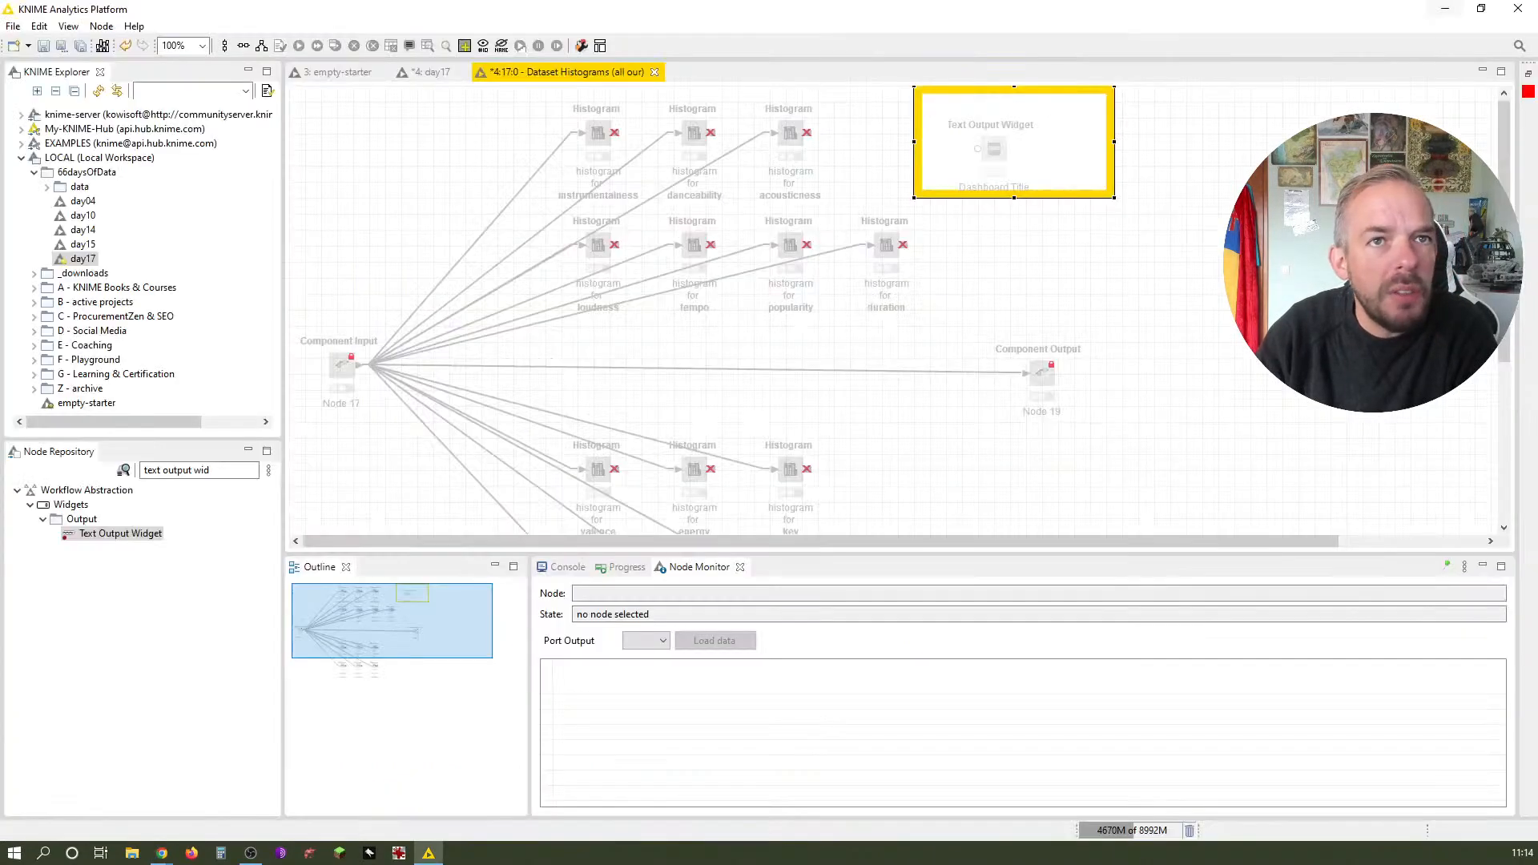
{"action": "left_click", "coordinate": [1445, 11]}
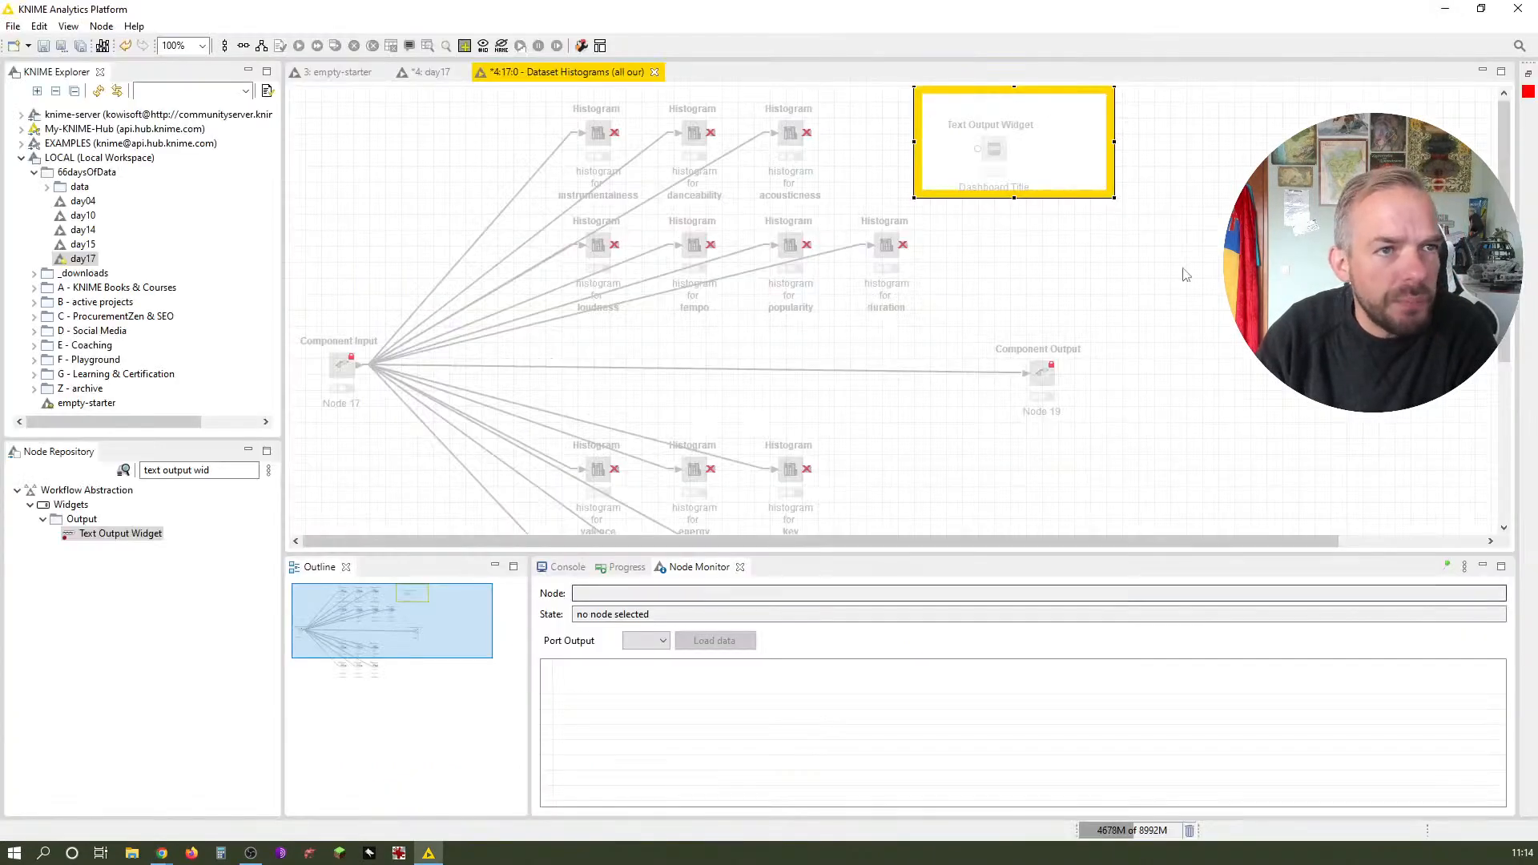
Set the border of the annotation around the Text Output Widget to size 5 and colour it green
{"action": "right_click", "coordinate": [1256, 199]}
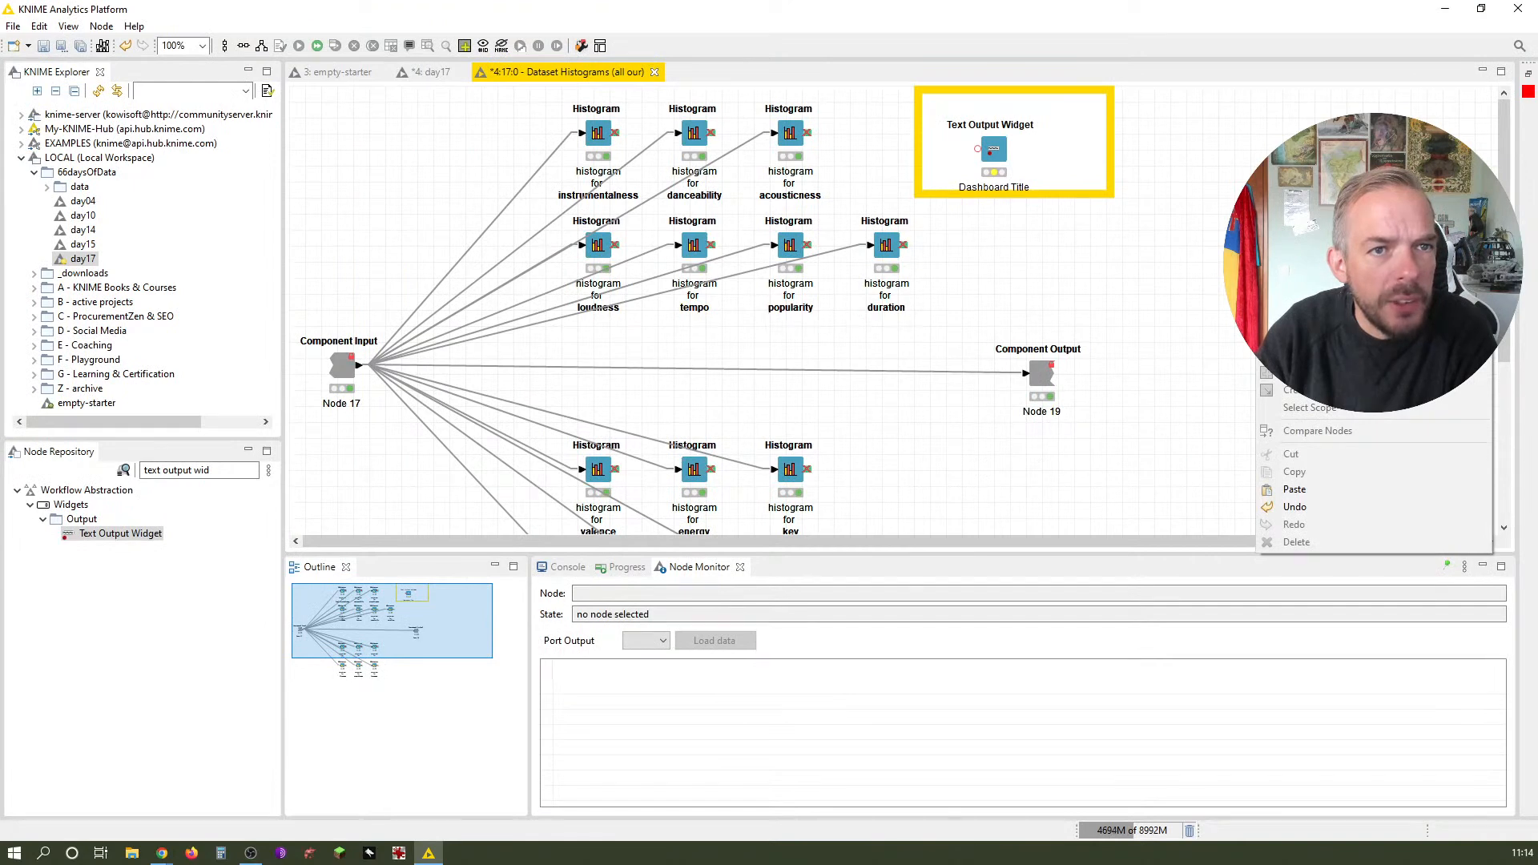
{"action": "left_click", "coordinate": [1068, 198]}
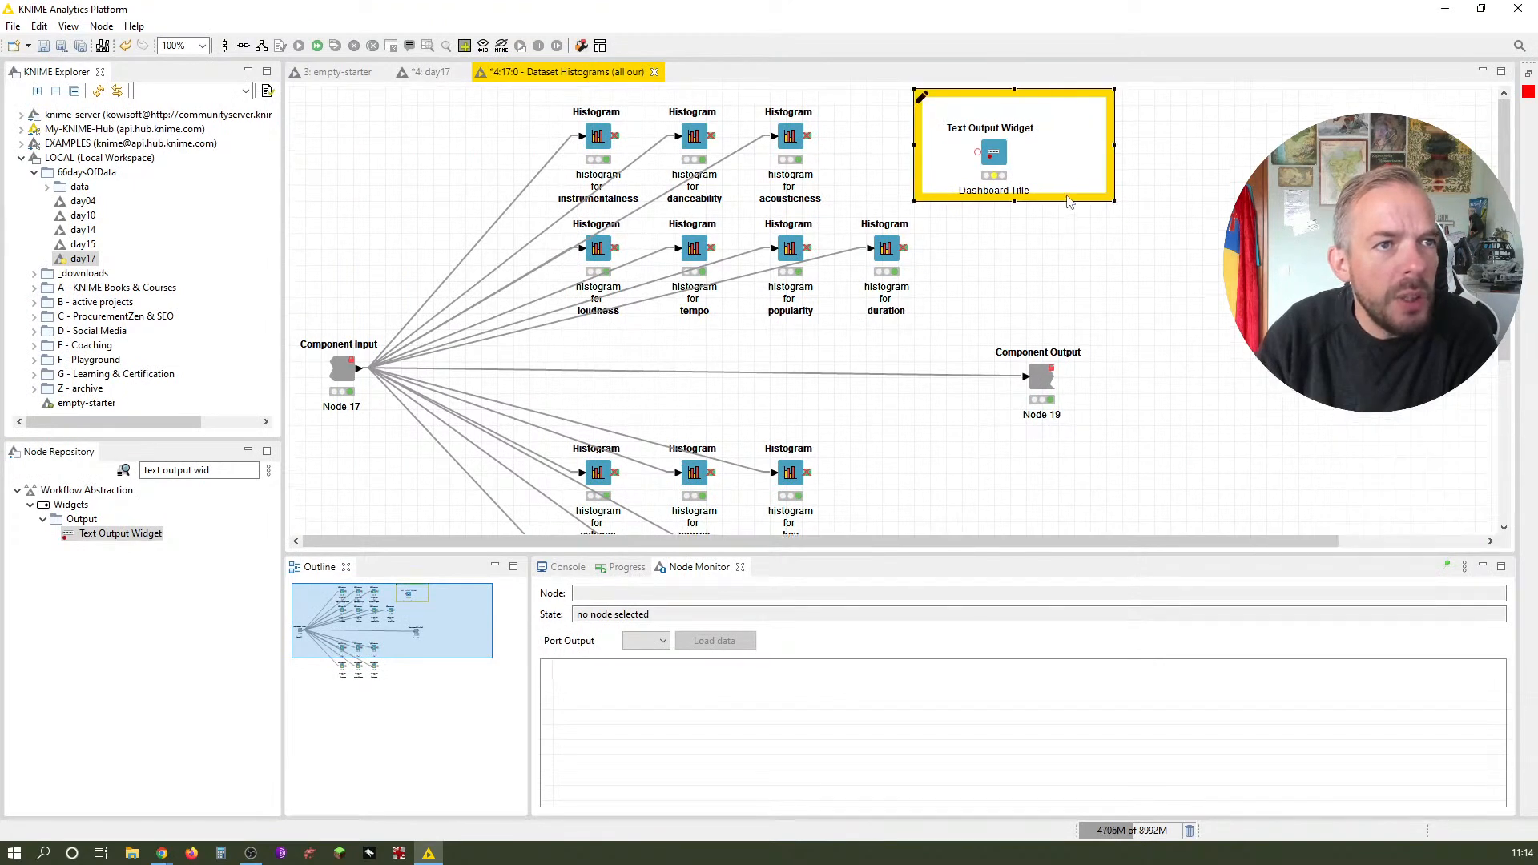
{"action": "left_click", "coordinate": [922, 99]}
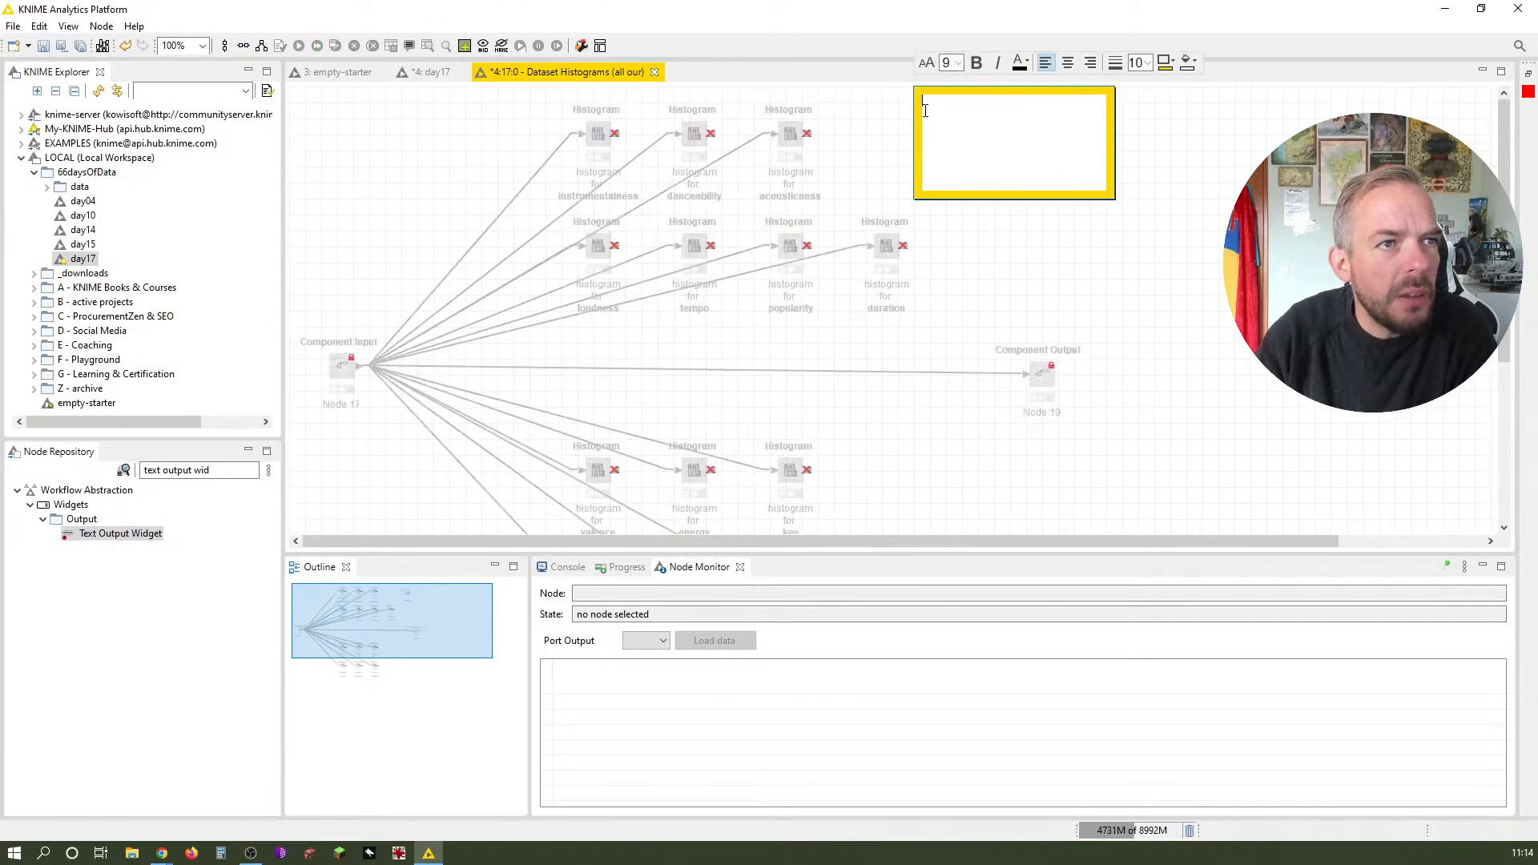
{"action": "left_click", "coordinate": [1148, 62]}
{"action": "left_click", "coordinate": [1135, 185]}
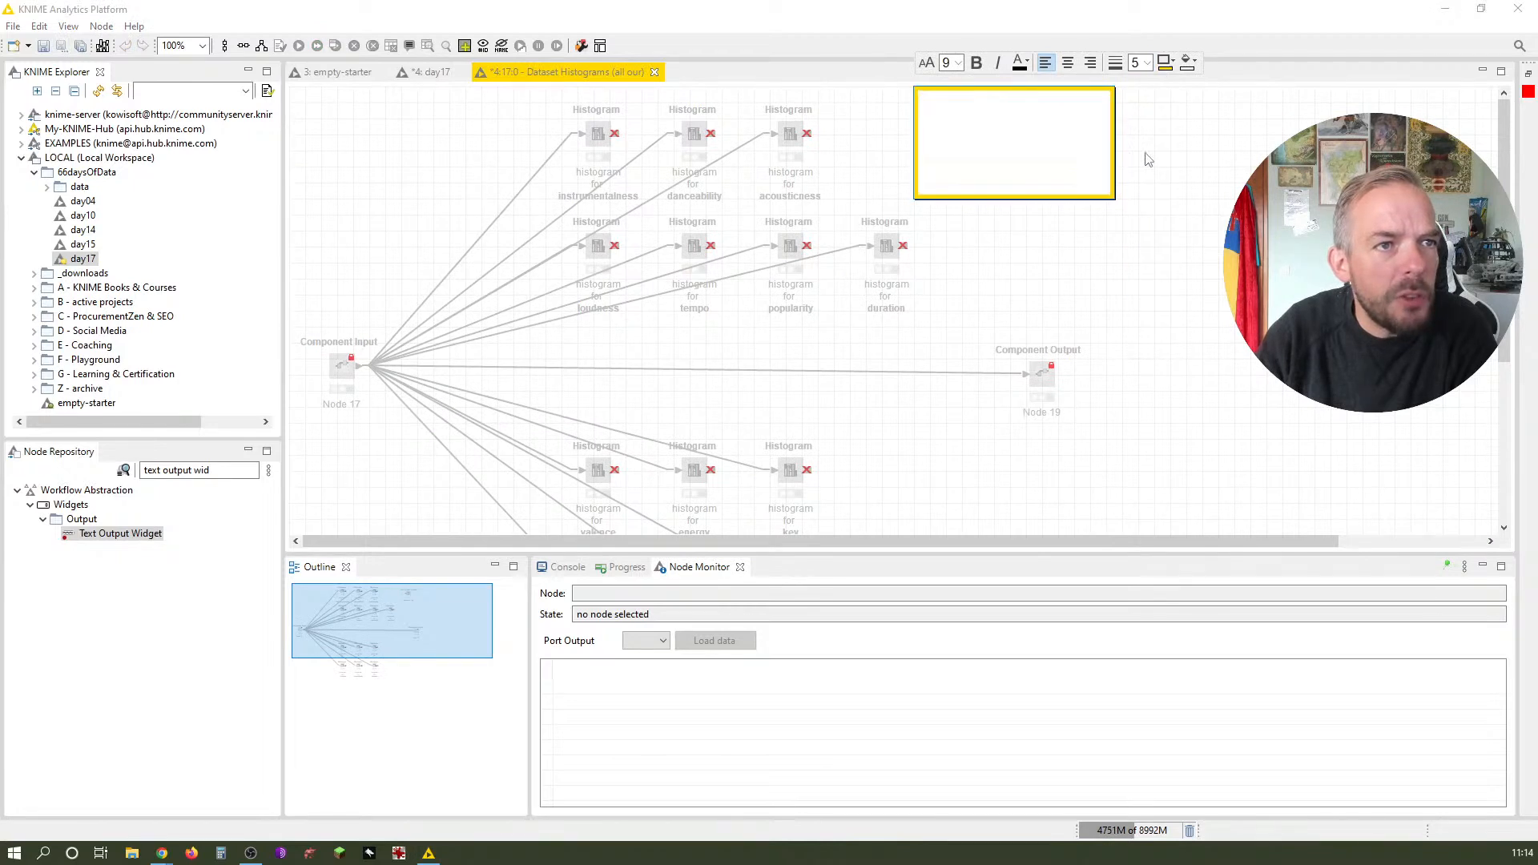
{"action": "left_click", "coordinate": [1163, 62]}
{"action": "left_click", "coordinate": [1228, 100]}
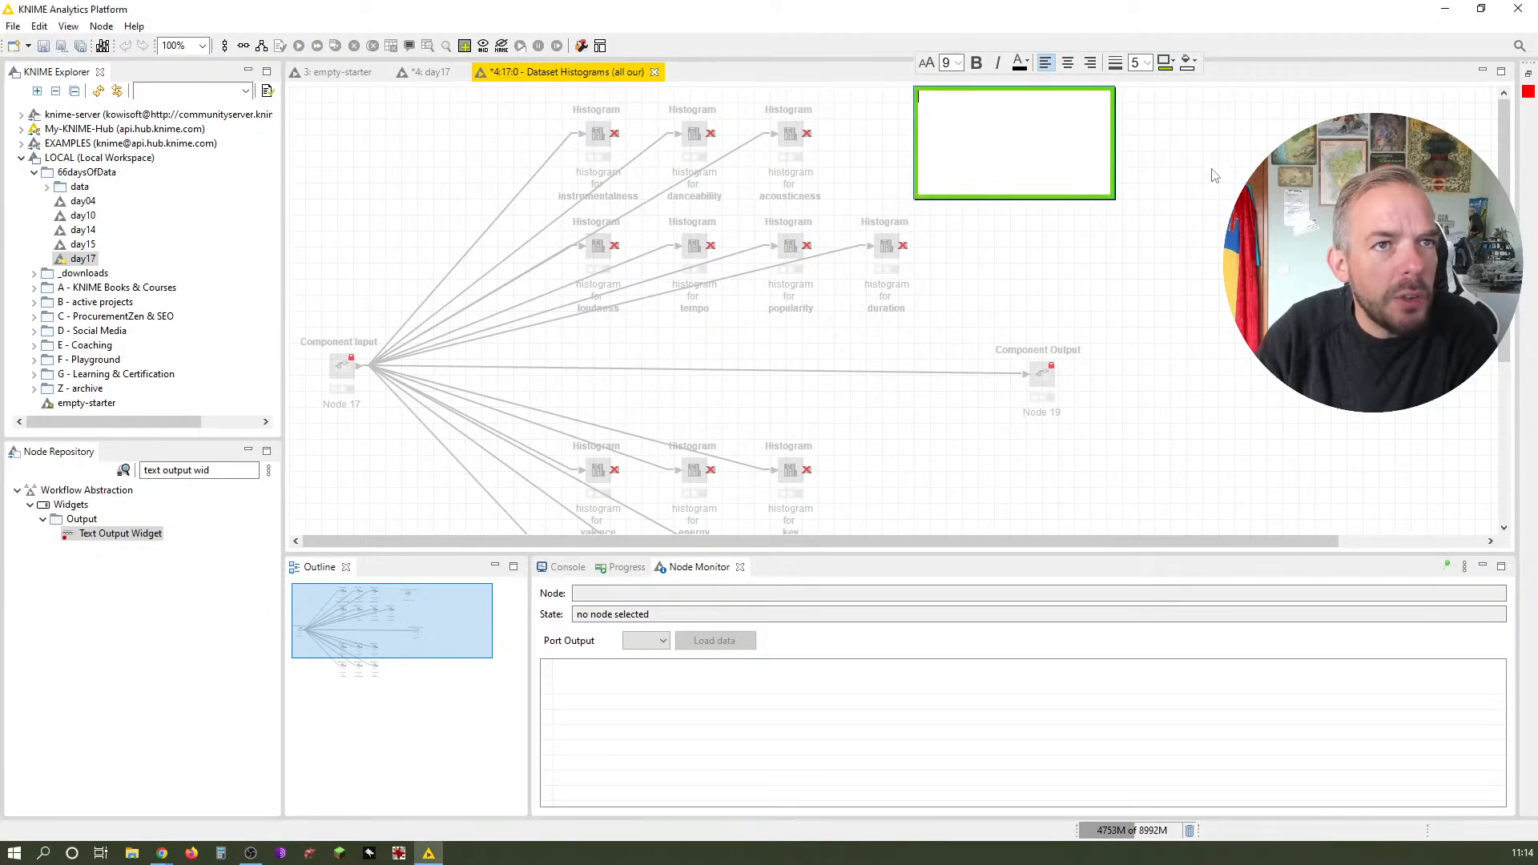
{"action": "left_click", "coordinate": [1144, 215]}
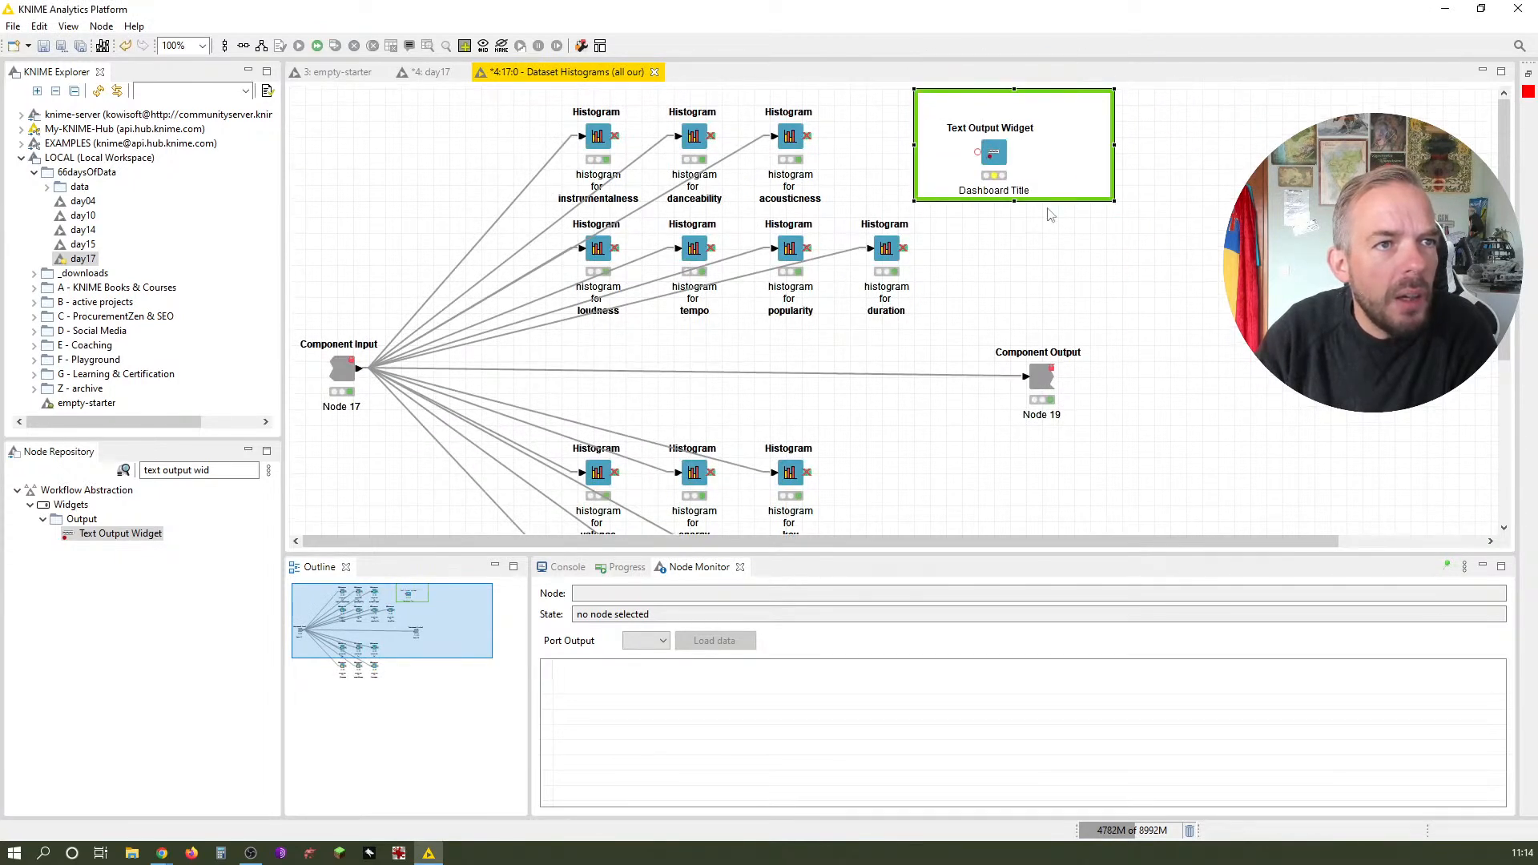
Resize the green annotation to fit closely around the Text Output Widget and give it the text "Dashboard Title"
{"action": "left_click_drag", "start_coordinate": [1014, 204], "coordinate": [1013, 222]}
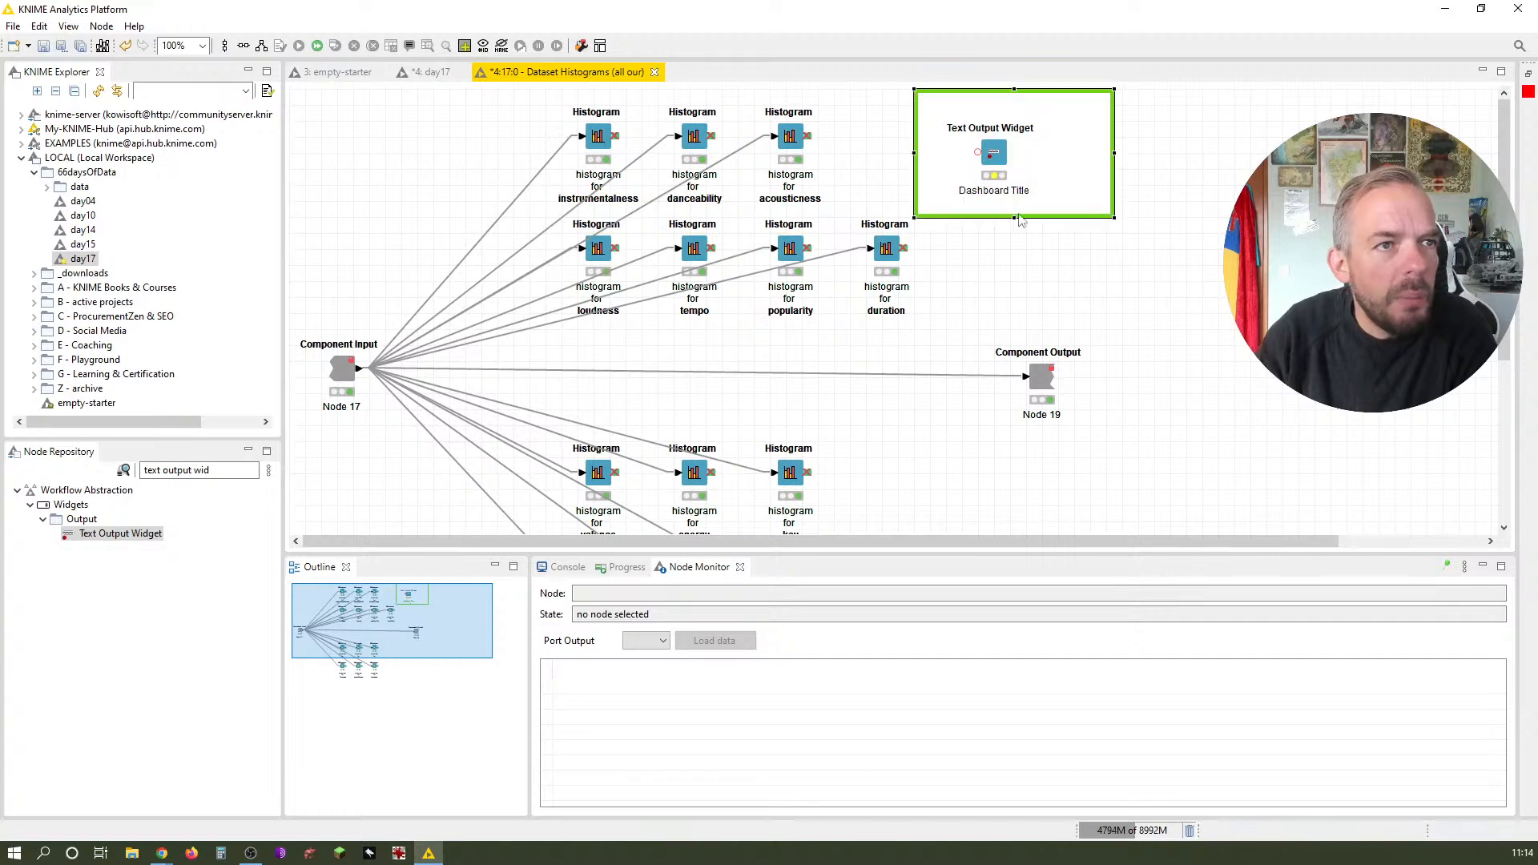
{"action": "left_click_drag", "start_coordinate": [1111, 156], "coordinate": [1059, 156]}
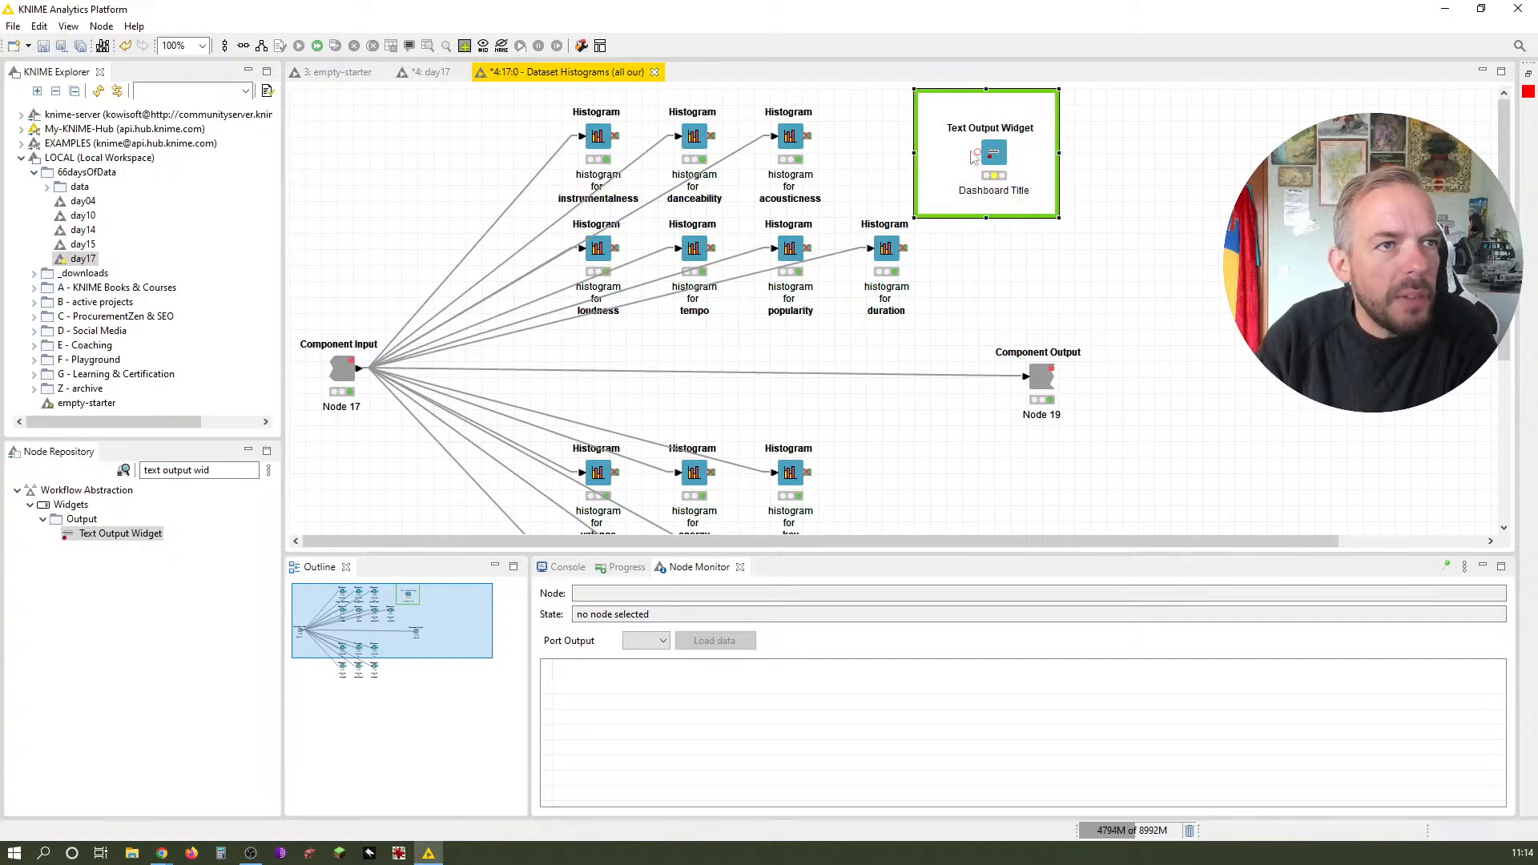
{"action": "left_click_drag", "start_coordinate": [915, 153], "coordinate": [930, 153]}
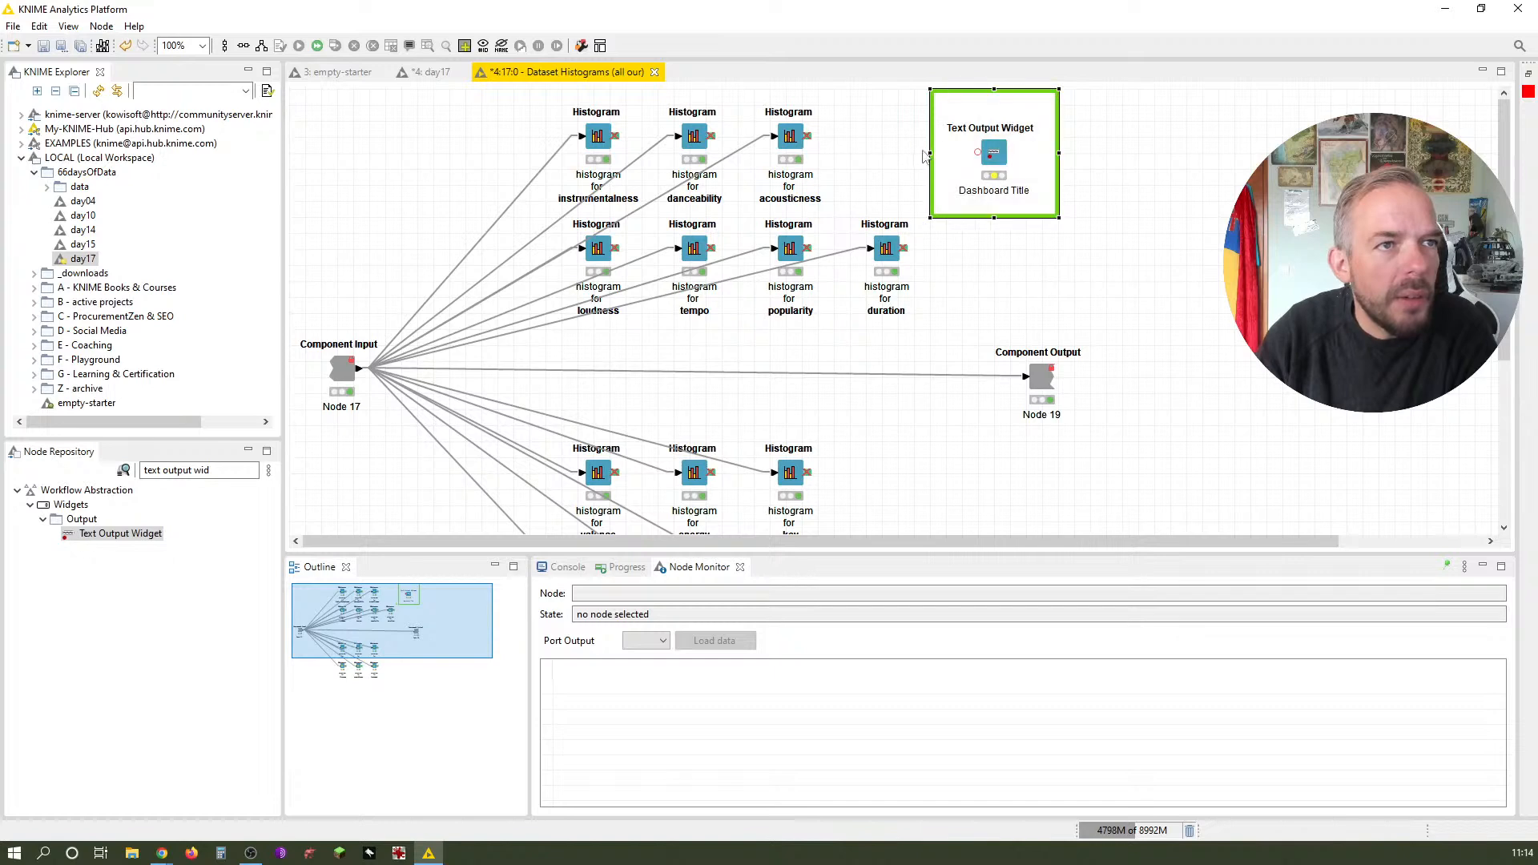
{"action": "double_click", "coordinate": [958, 152]}
{"action": "type", "text": "Dashboard Title"}
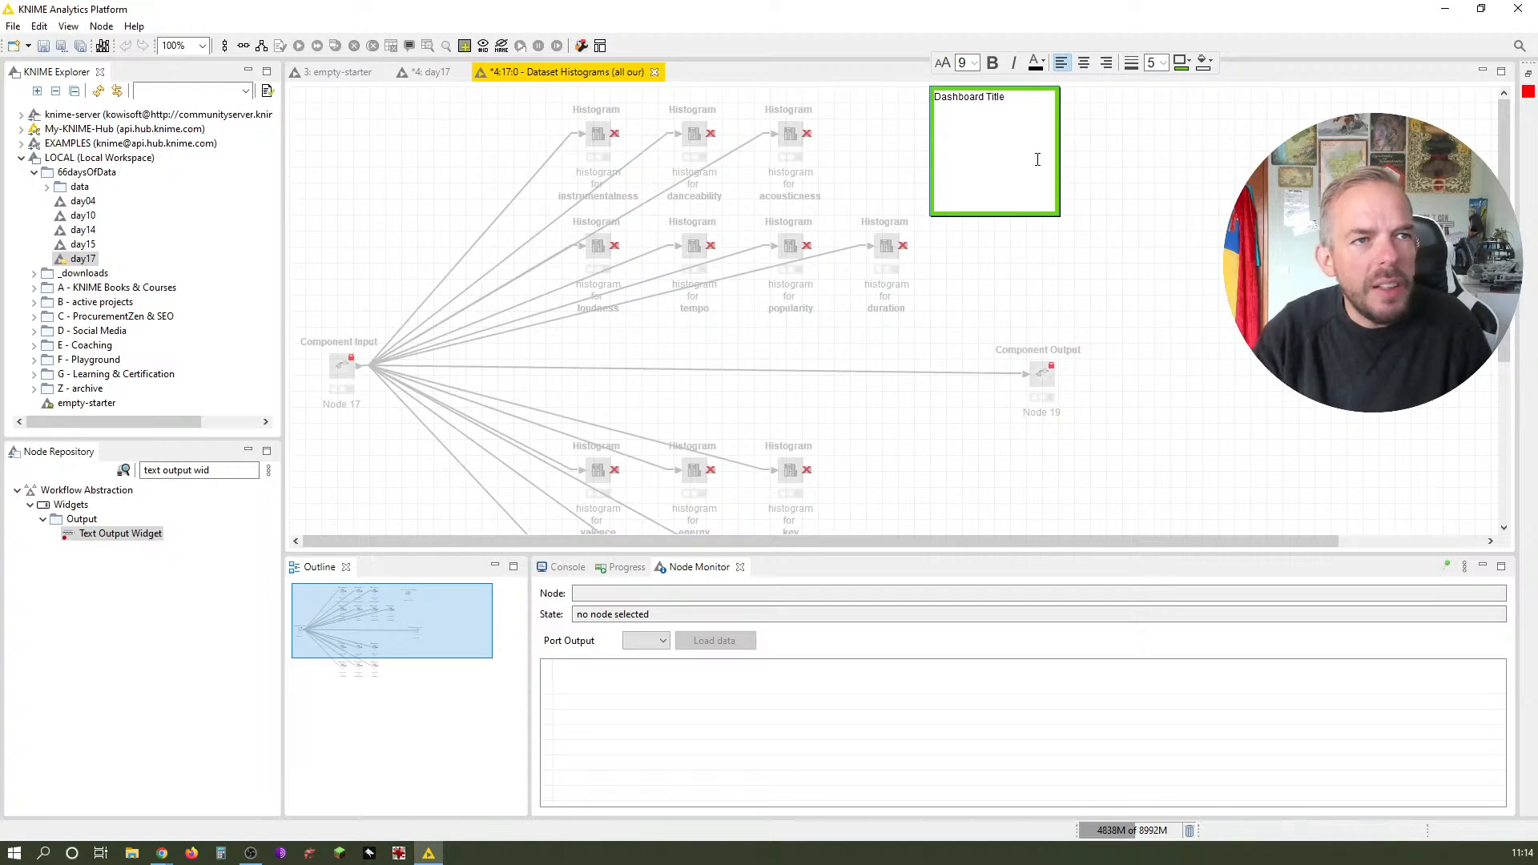
{"action": "left_click", "coordinate": [1121, 168]}
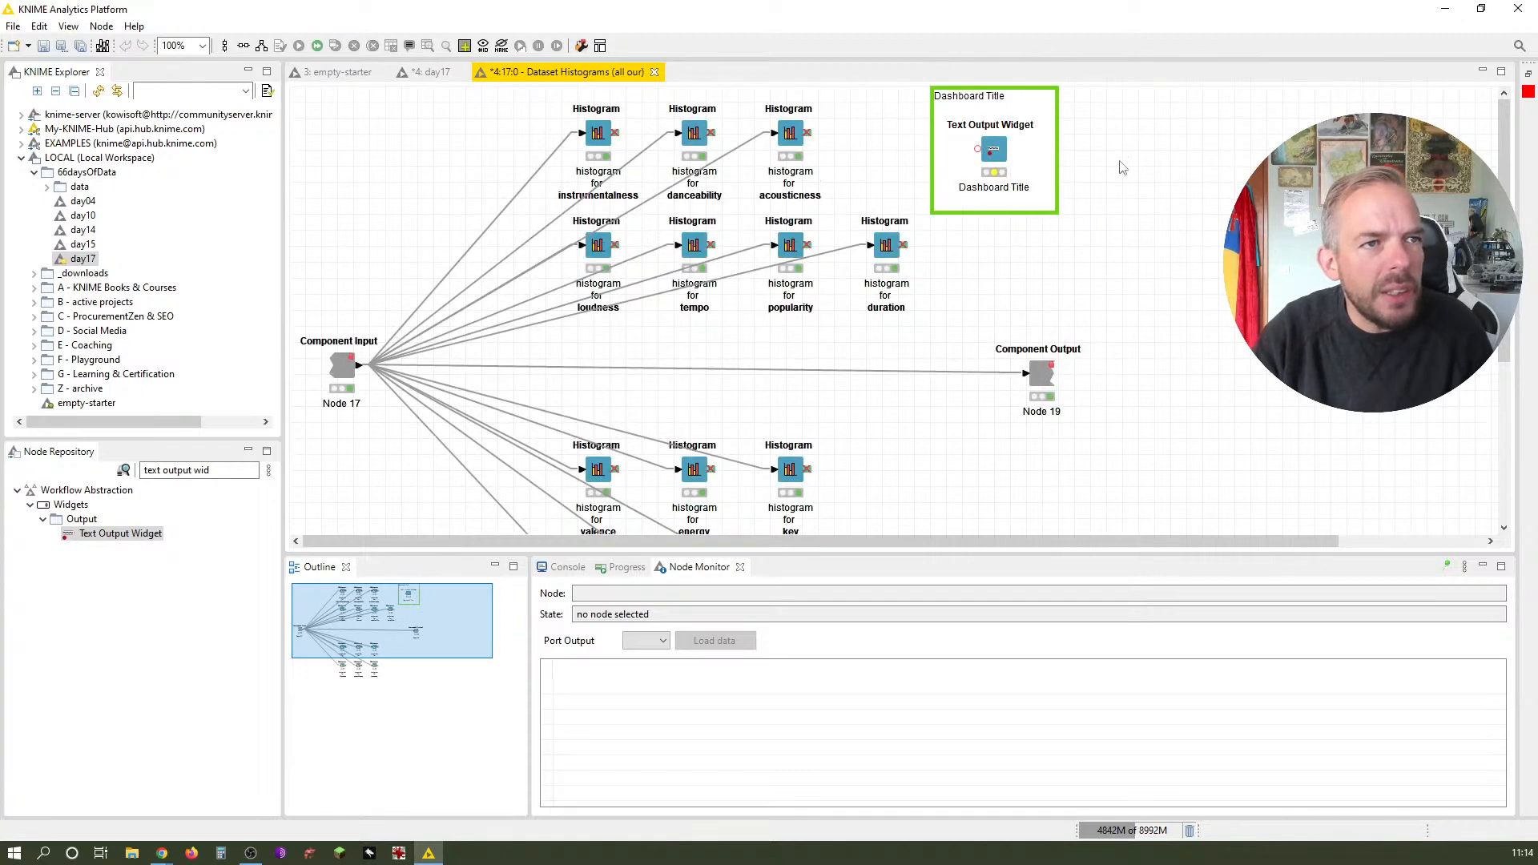
Clear the label text beneath the Text Output Widget node
{"action": "left_click", "coordinate": [1000, 193]}
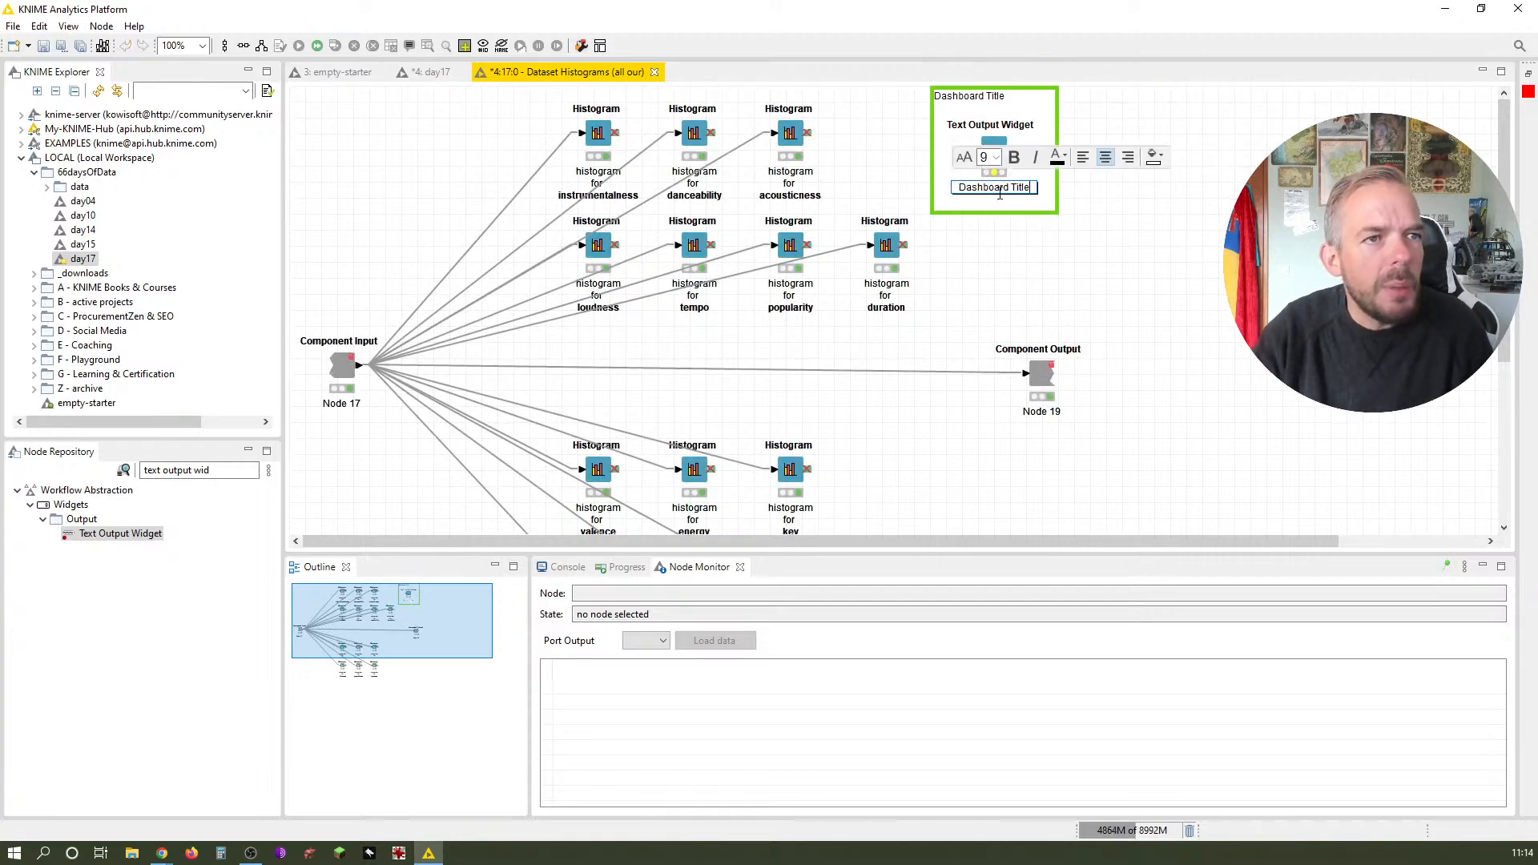
{"action": "key", "text": "ctrl+a"}
{"action": "key", "text": "BackSpace"}
{"action": "left_click", "coordinate": [1125, 320]}
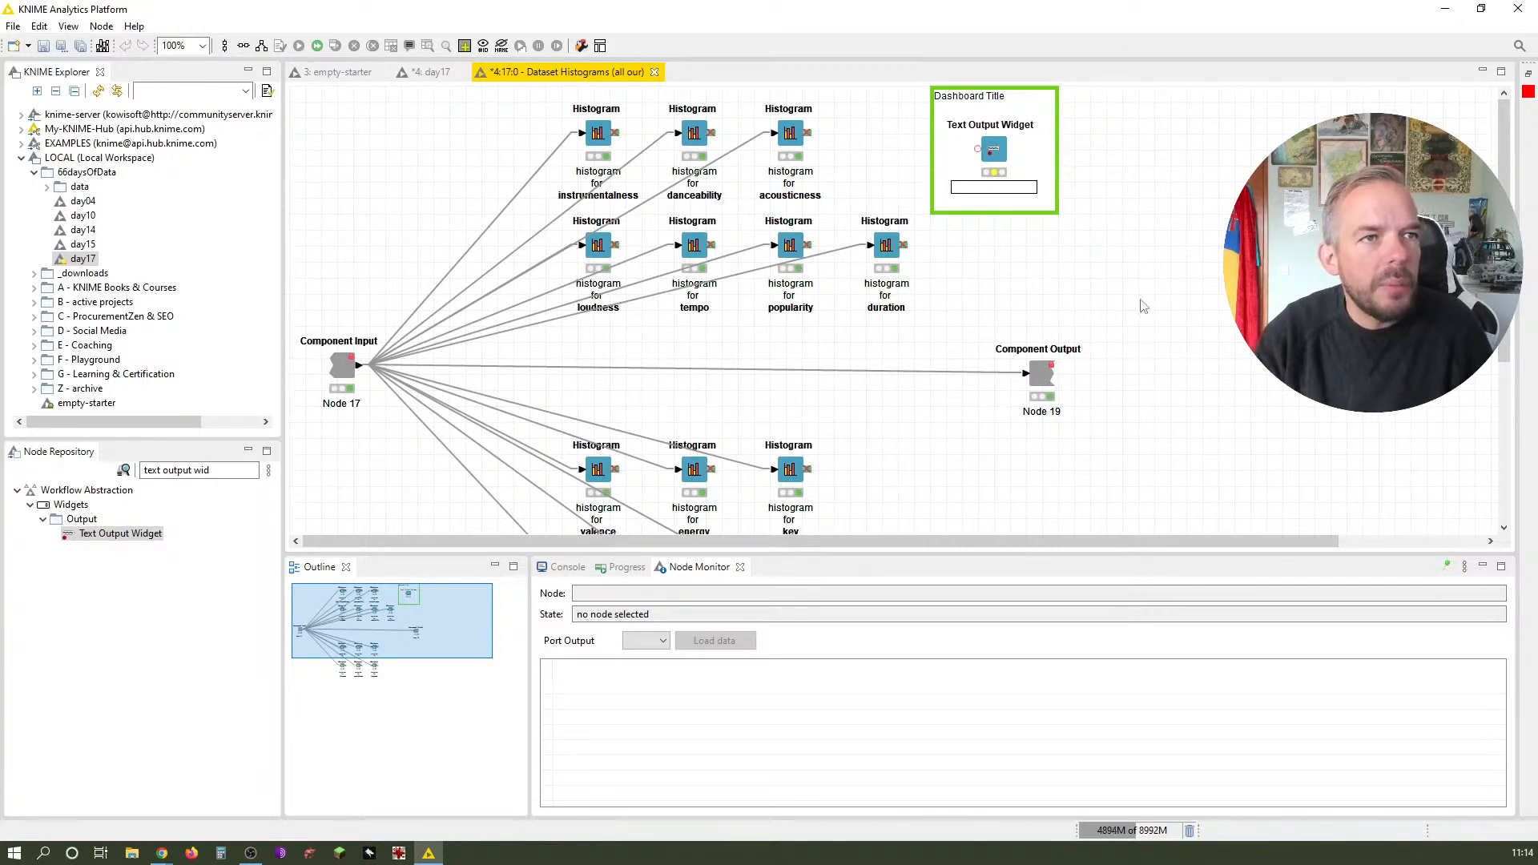
Set the Text Output Widget's text to "Dataset Histograms" and execute the node
{"action": "double_click", "coordinate": [993, 151]}
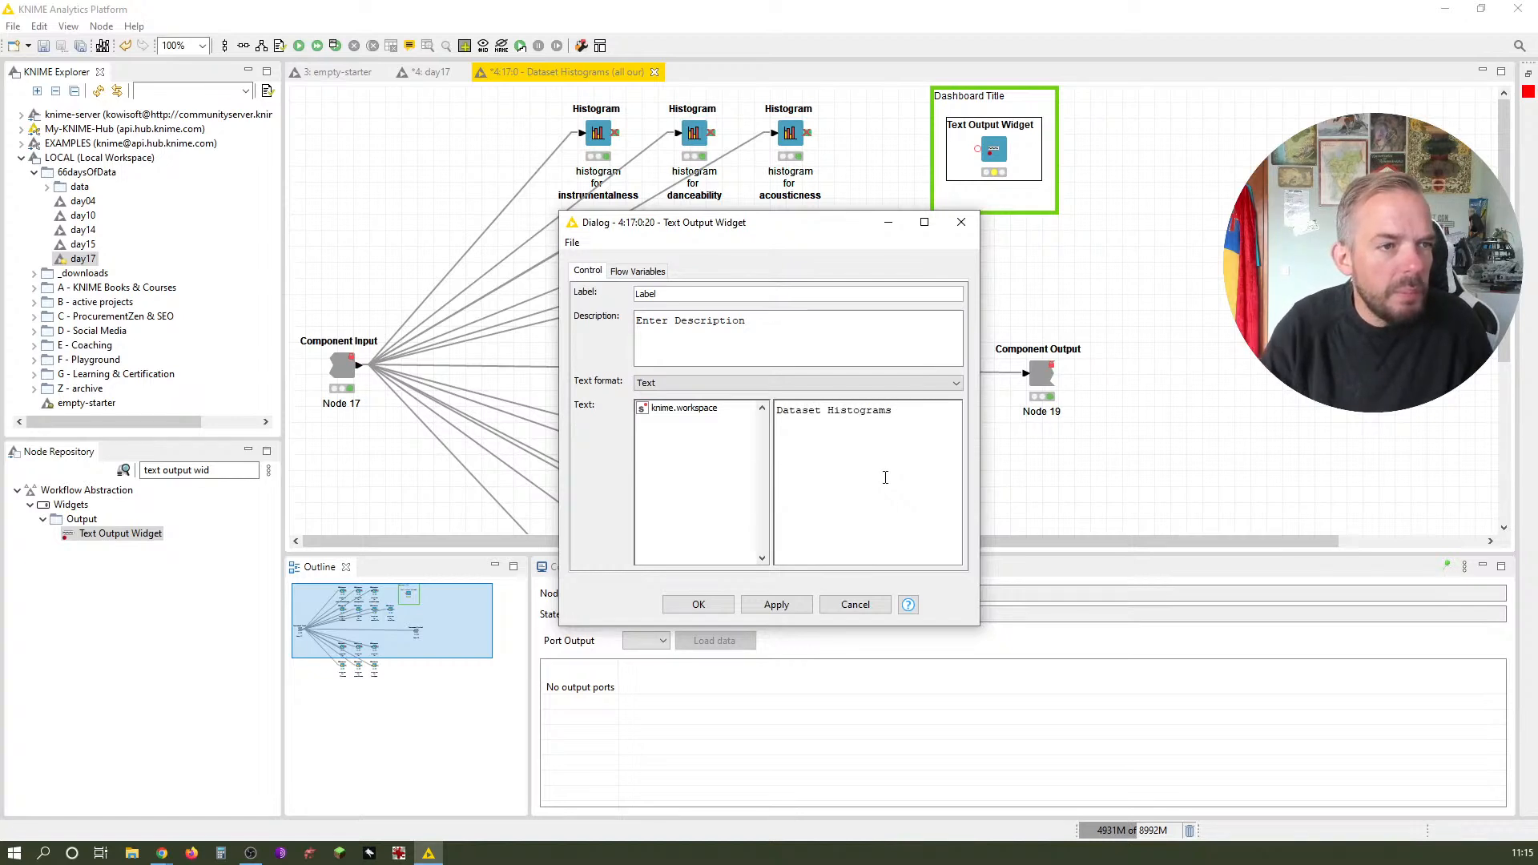
{"action": "left_click", "coordinate": [698, 605]}
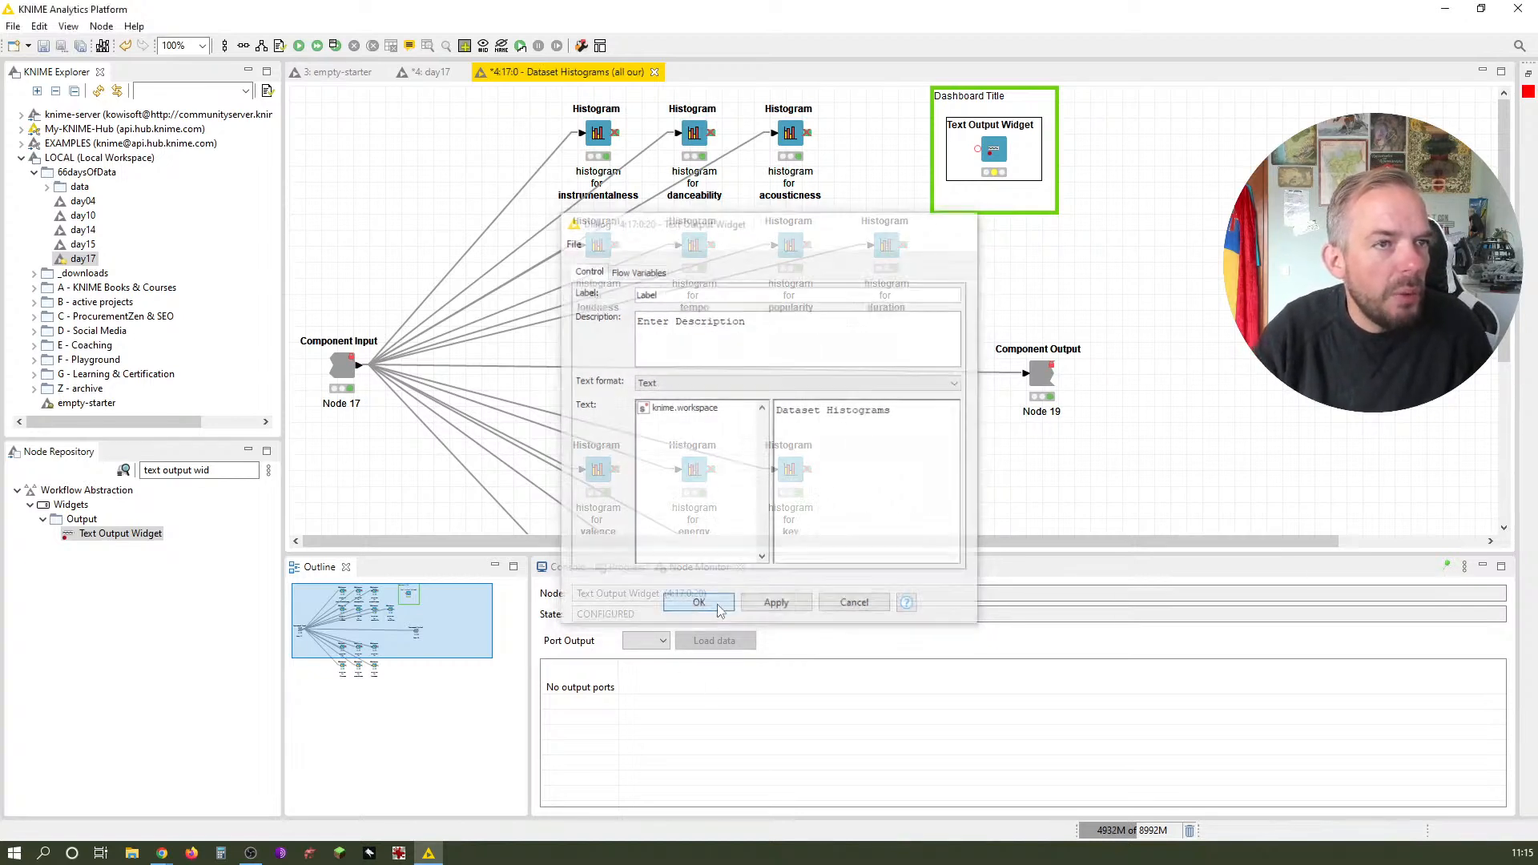
{"action": "key", "text": "F7"}
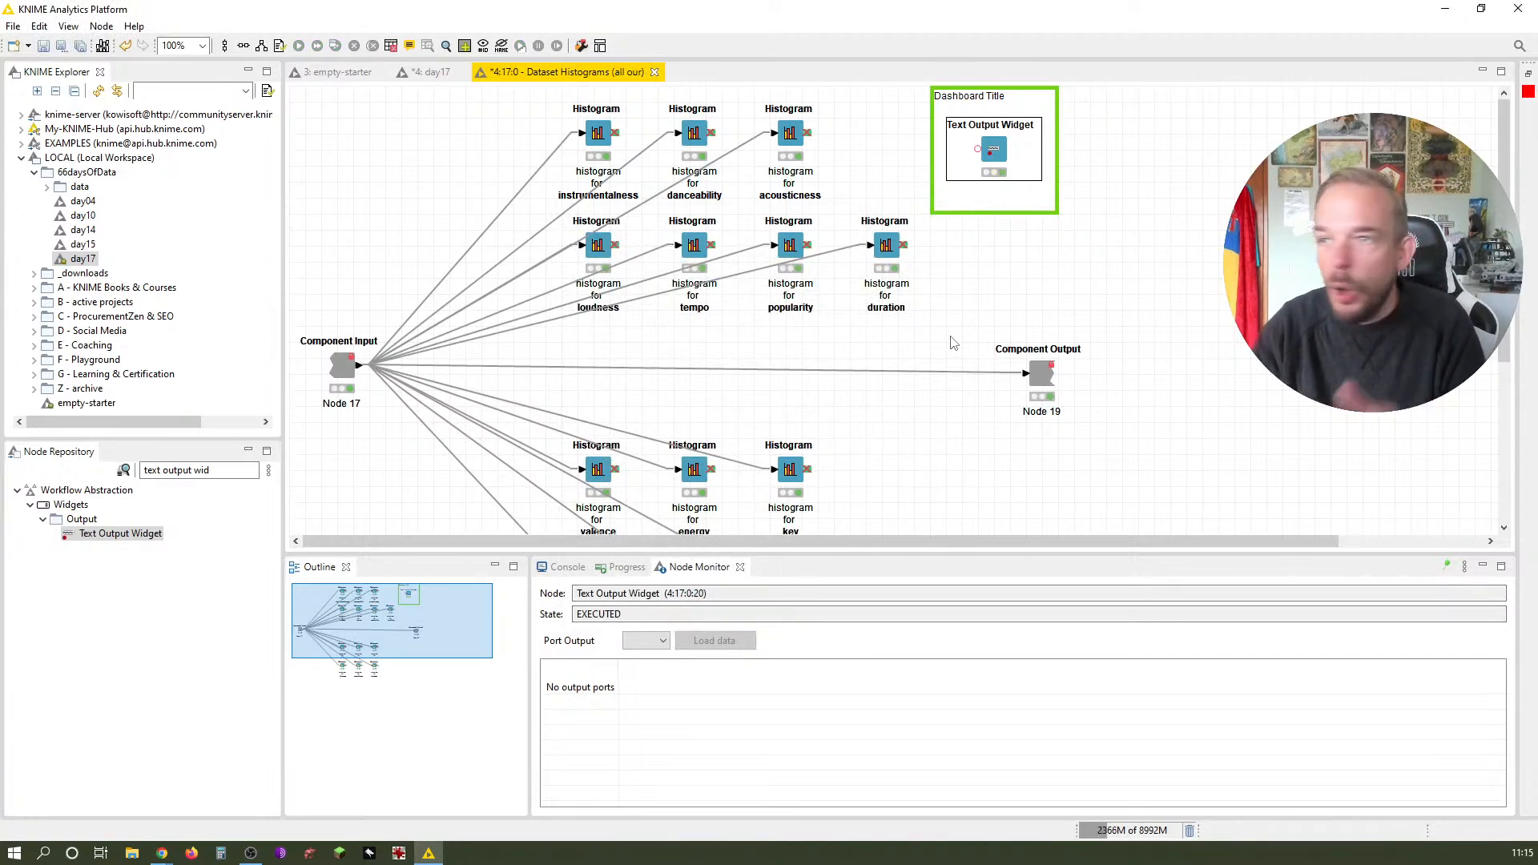
Place the Text Output Widget in the empty row above the histograms in the component's composite view layout
{"action": "left_click", "coordinate": [600, 46]}
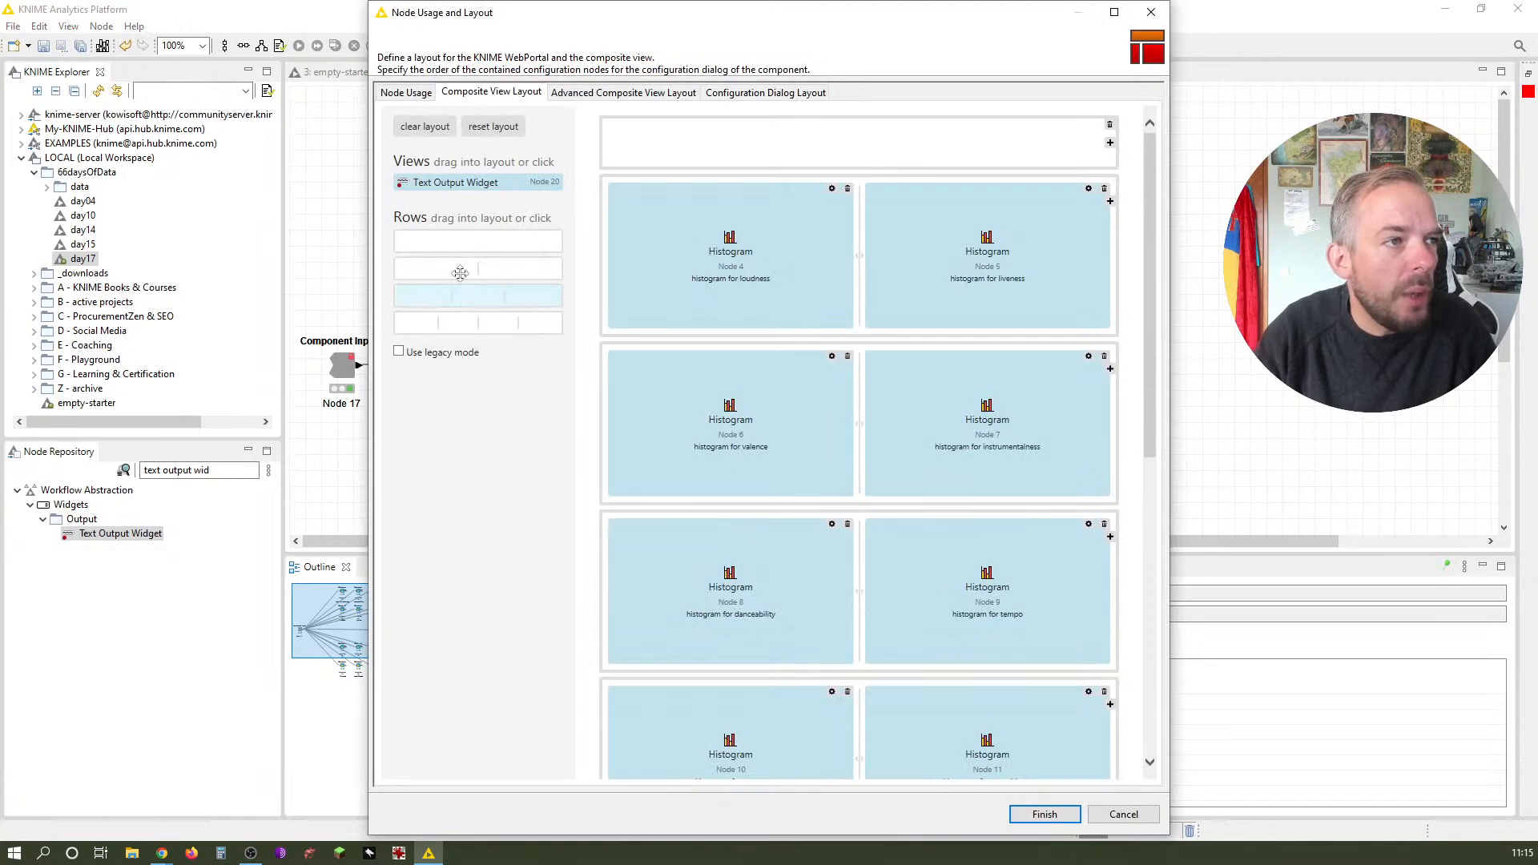
{"action": "left_click_drag", "start_coordinate": [456, 182], "coordinate": [720, 144]}
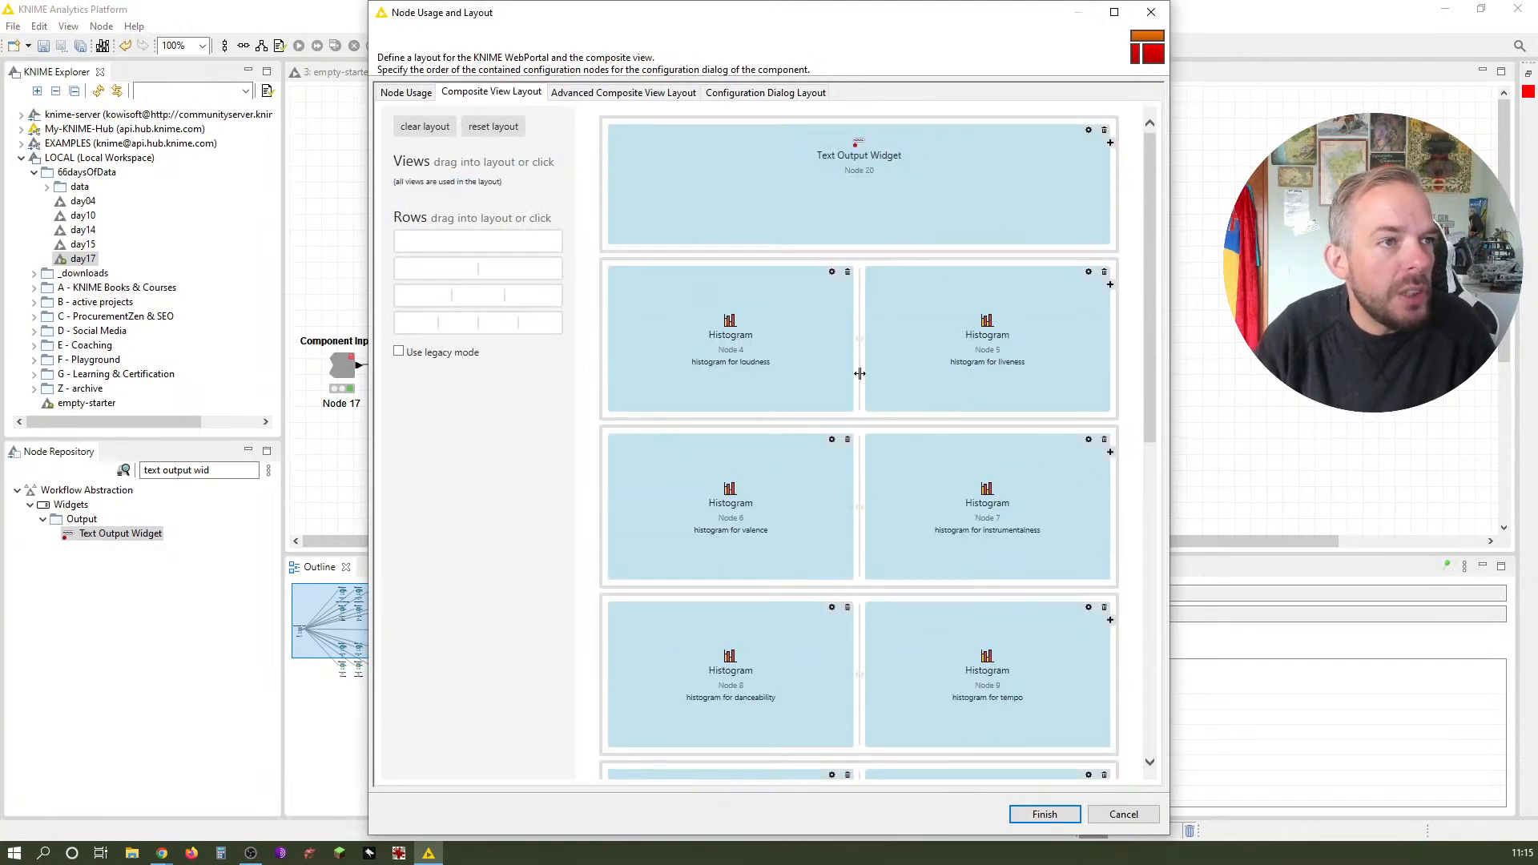
{"action": "left_click", "coordinate": [1057, 815]}
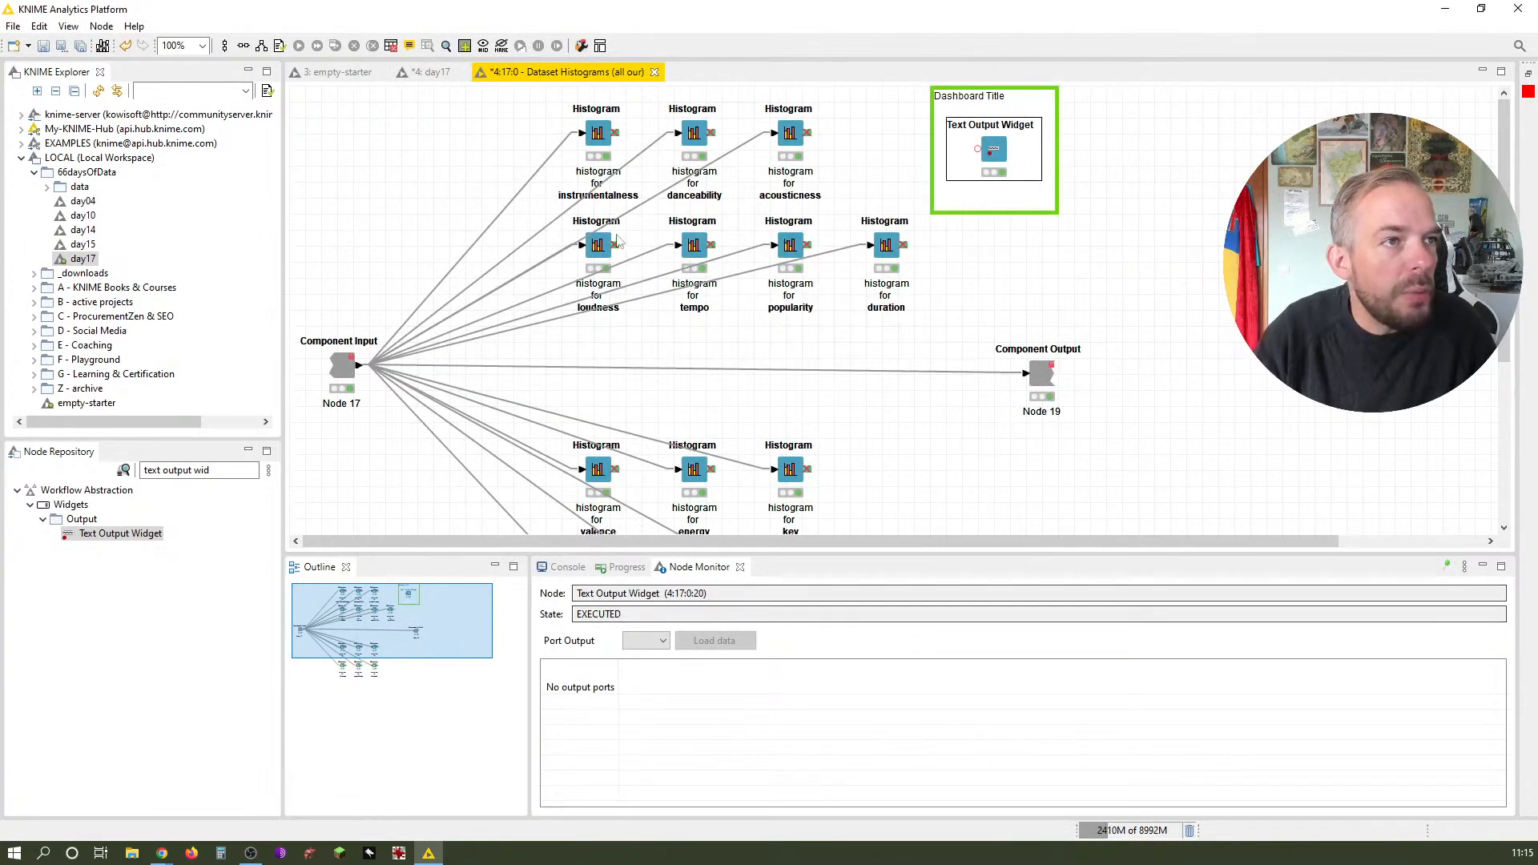
Check the title in the interactive view of the Dataset Histograms component from the day17 workflow, then close the view
{"action": "left_click", "coordinate": [425, 72]}
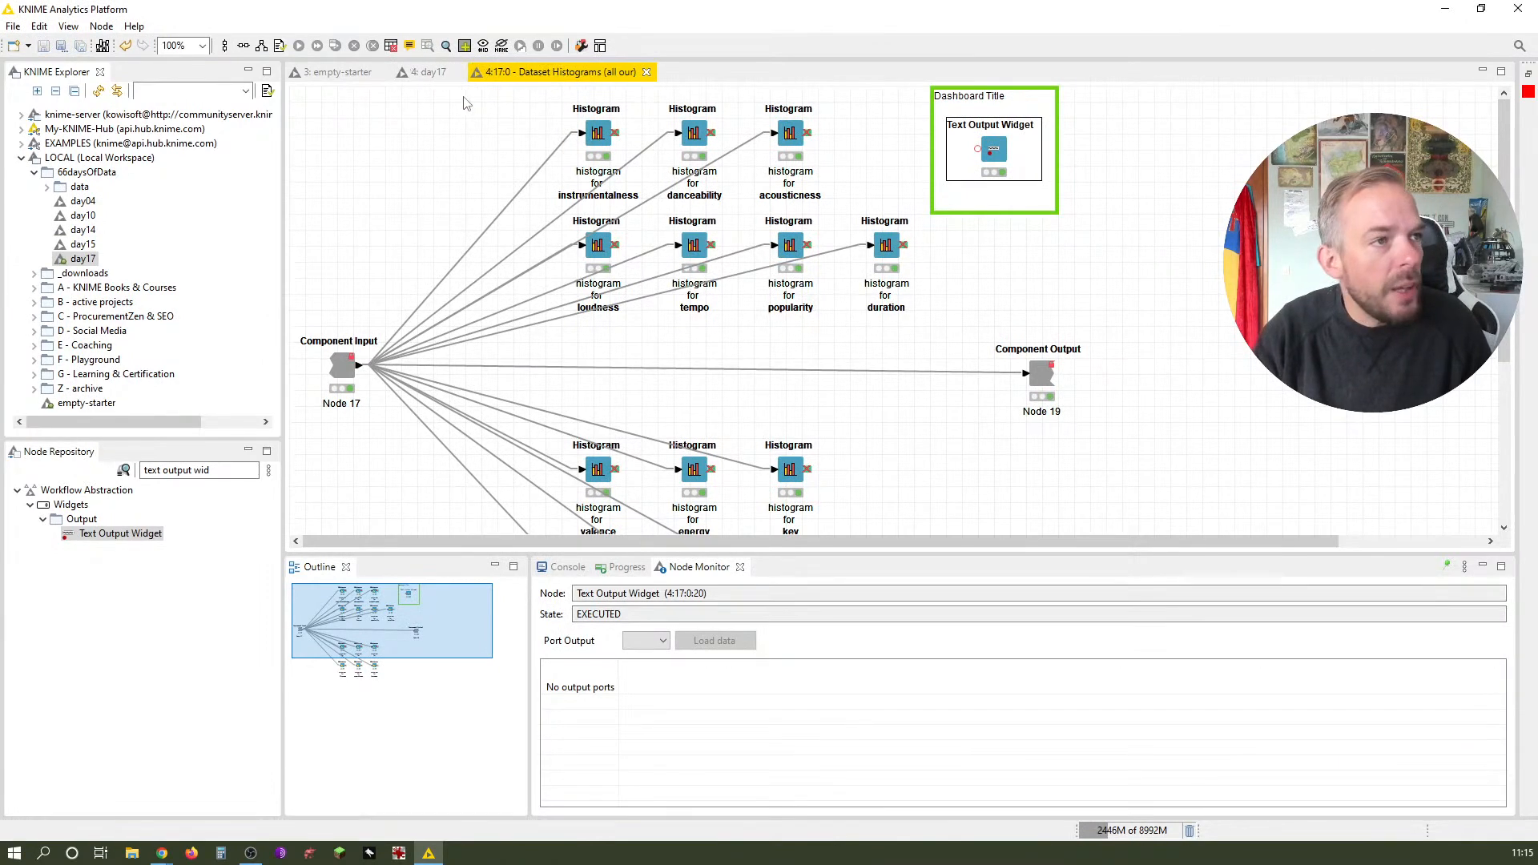
{"action": "left_click", "coordinate": [433, 72]}
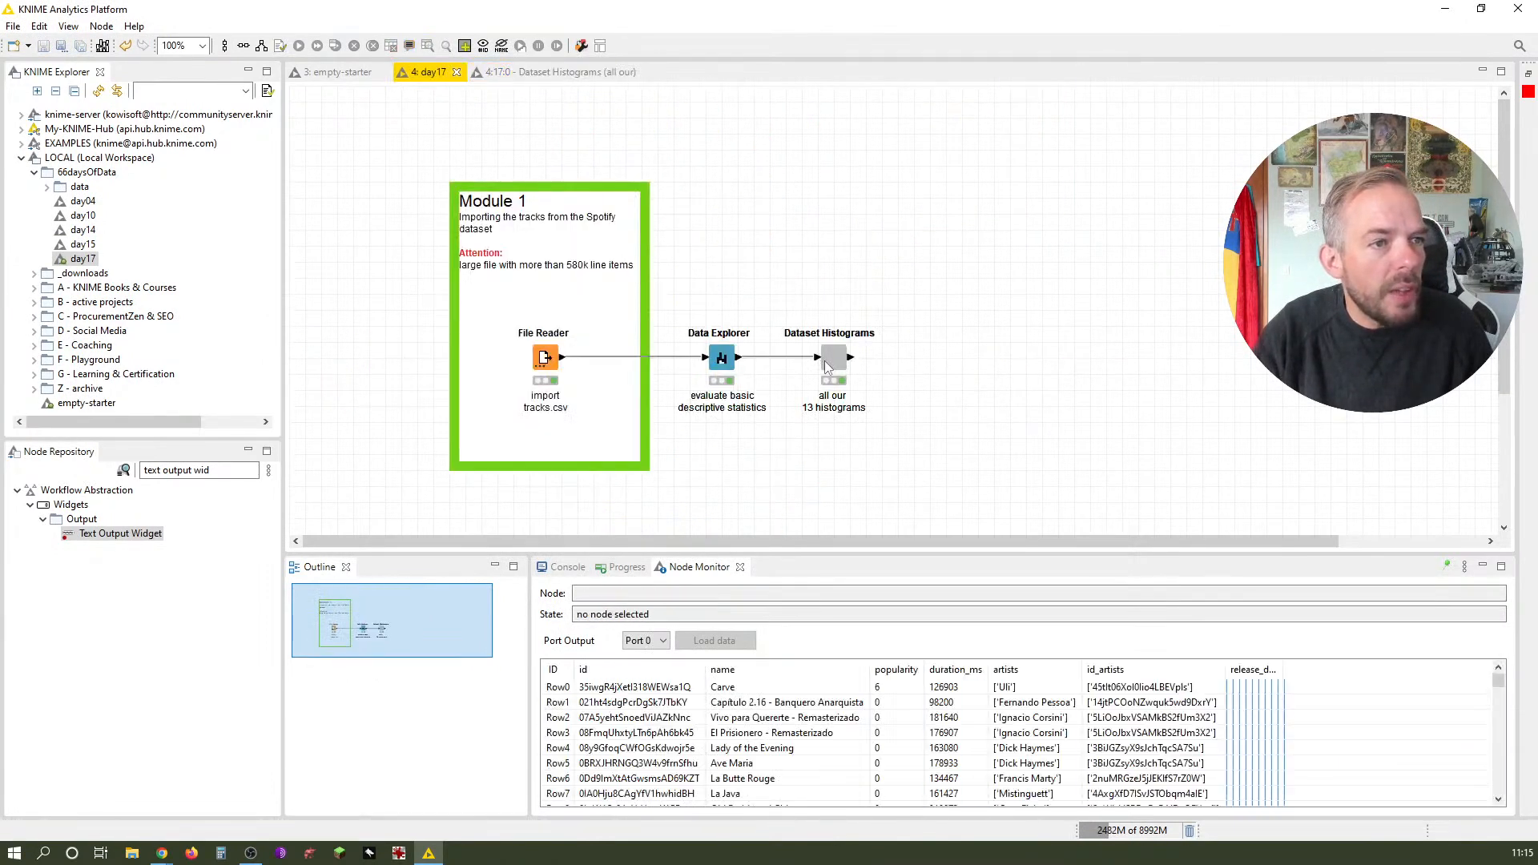
{"action": "right_click", "coordinate": [826, 358]}
{"action": "left_click", "coordinate": [803, 300]}
{"action": "left_click", "coordinate": [836, 353]}
{"action": "right_click", "coordinate": [838, 353]}
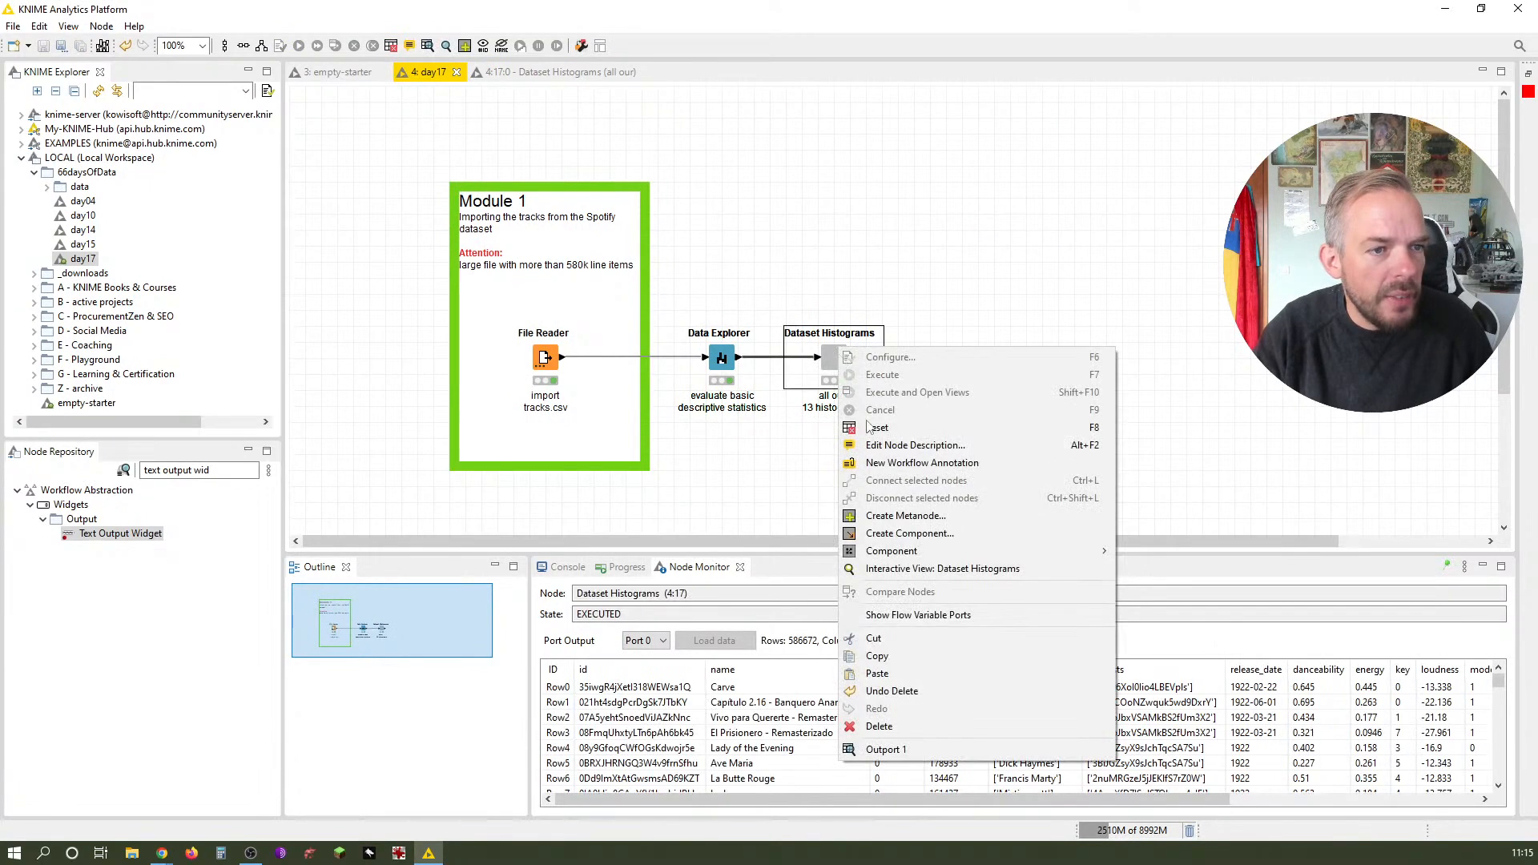
{"action": "left_click", "coordinate": [937, 569]}
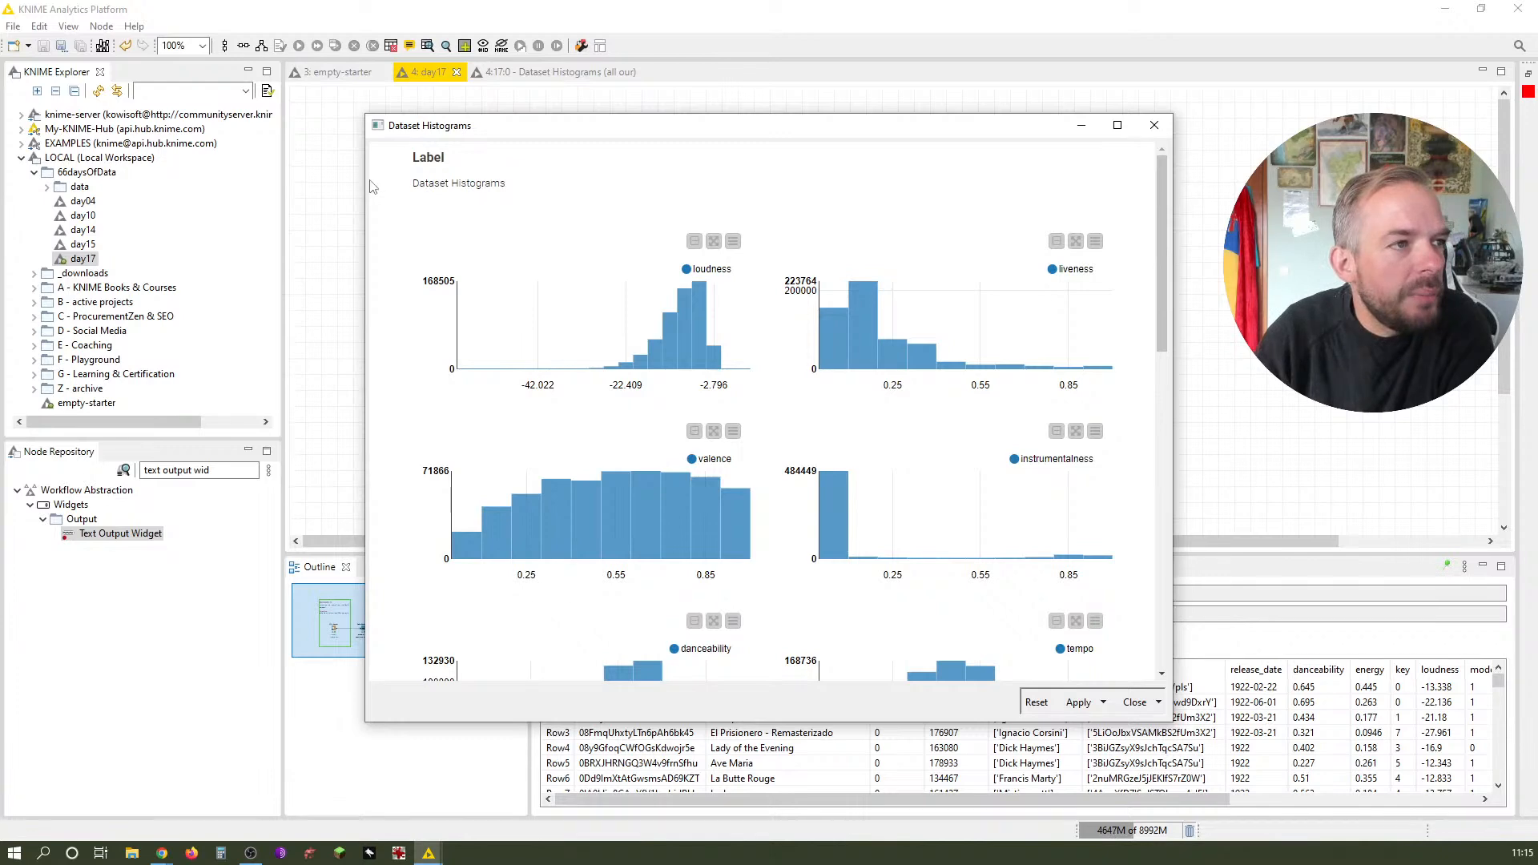
{"action": "left_click", "coordinate": [1151, 125]}
Empty the Text Output Widget's Label setting inside the component and set its text format to Html
{"action": "left_click", "coordinate": [616, 73]}
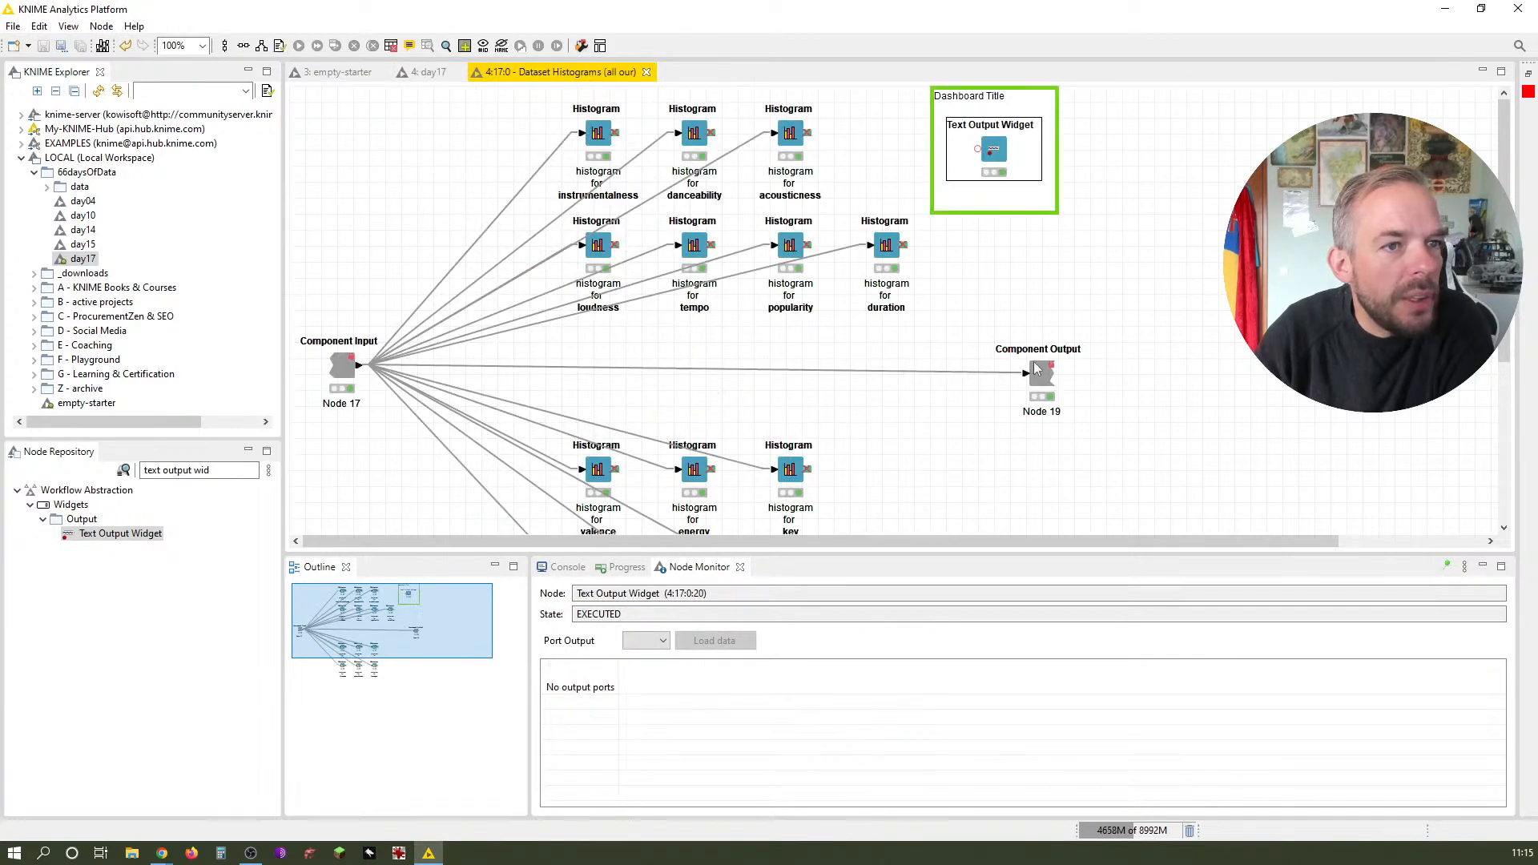
{"action": "double_click", "coordinate": [997, 154]}
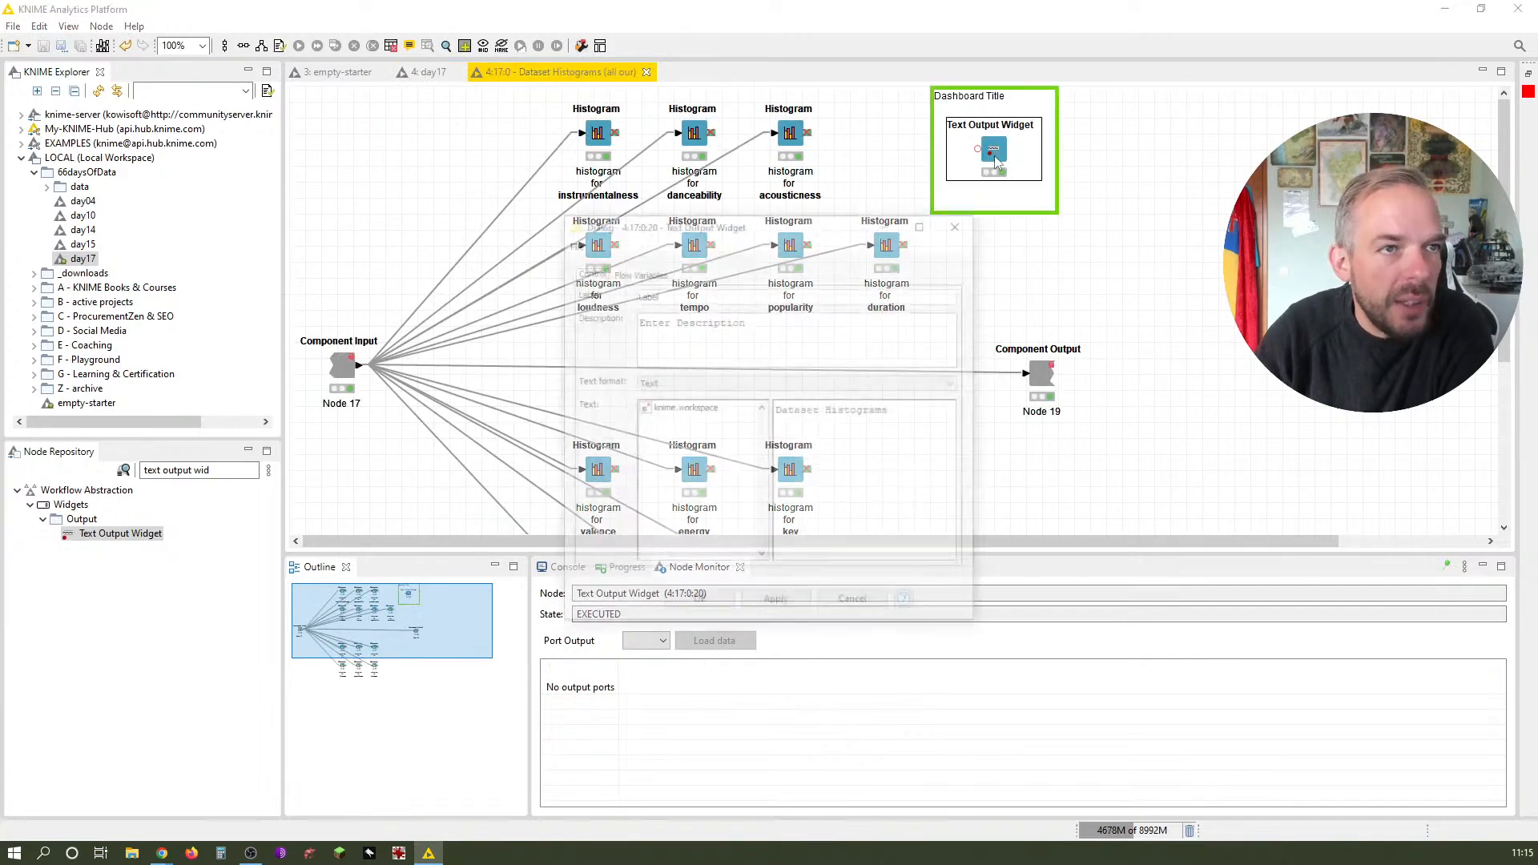
{"action": "double_click", "coordinate": [646, 294]}
{"action": "key", "text": "BackSpace"}
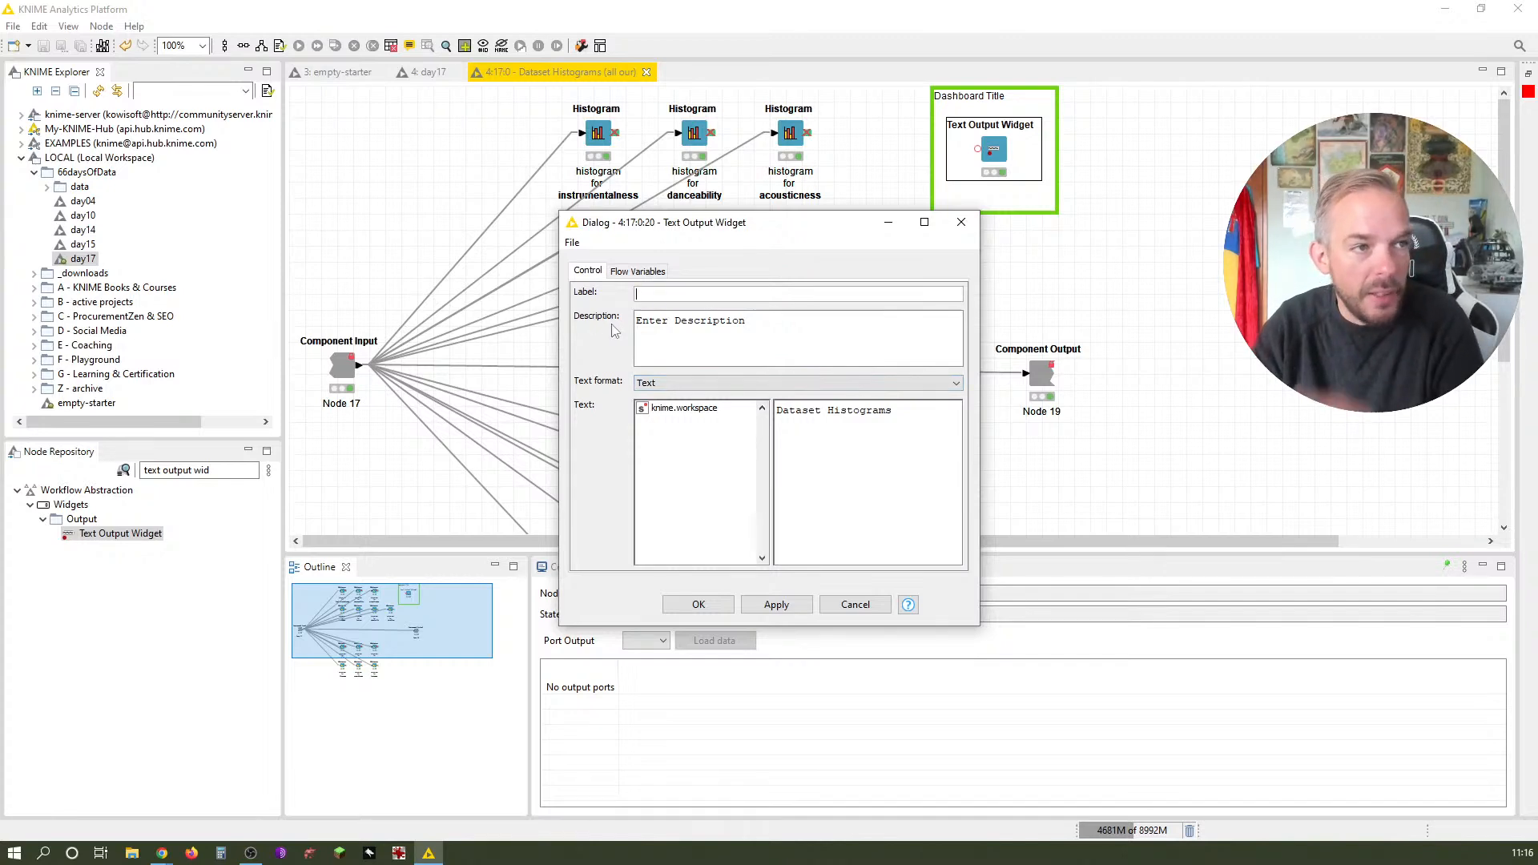
{"action": "left_click", "coordinate": [917, 385]}
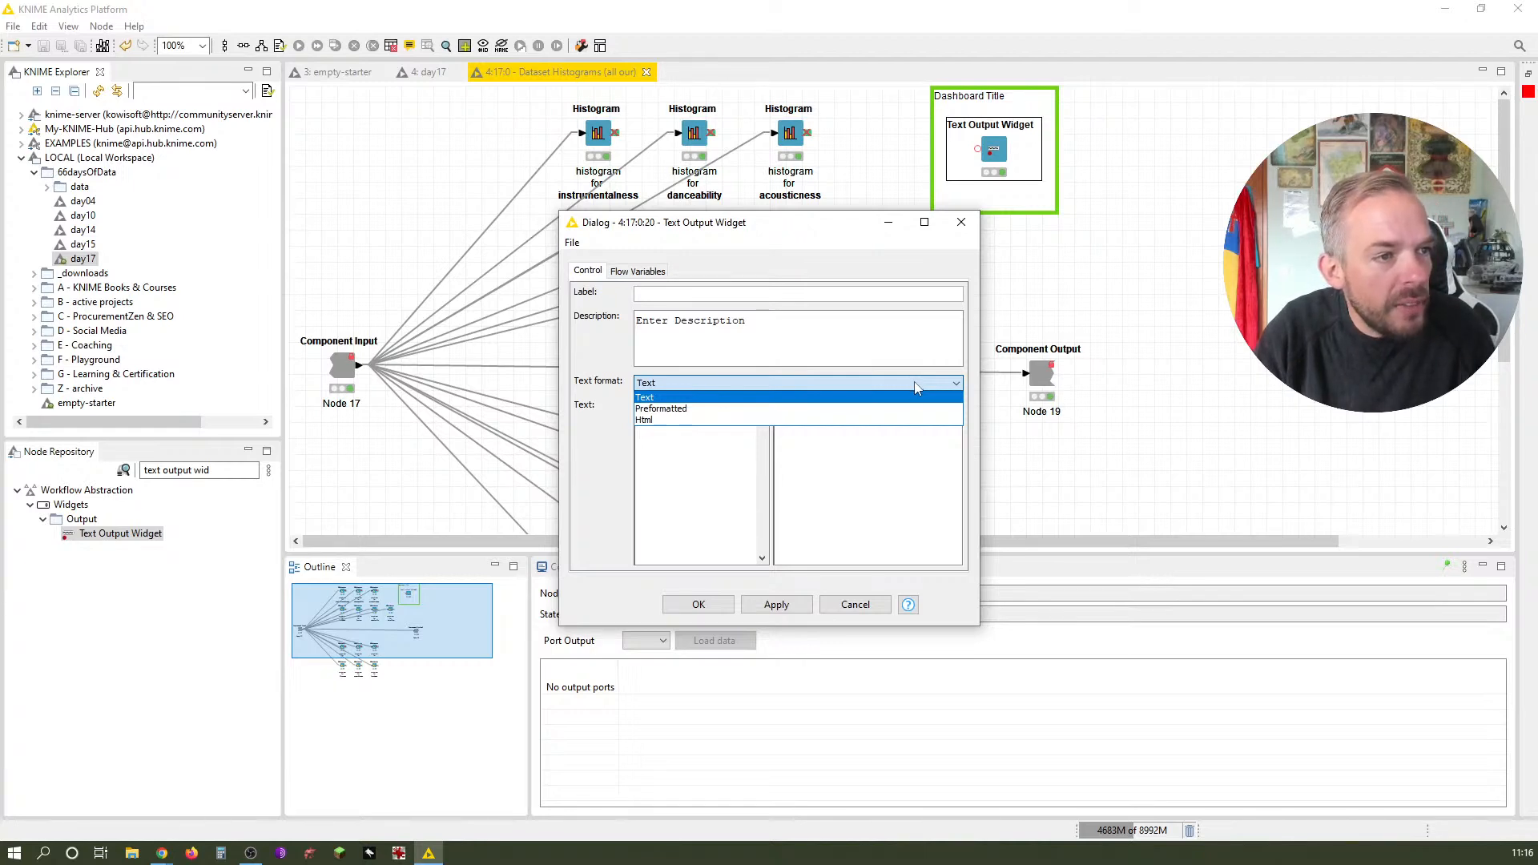
{"action": "left_click", "coordinate": [913, 420]}
Change the widget's text to "<h3>Dataset Histograms</h3>", apply the settings and execute the node
{"action": "left_click", "coordinate": [920, 431]}
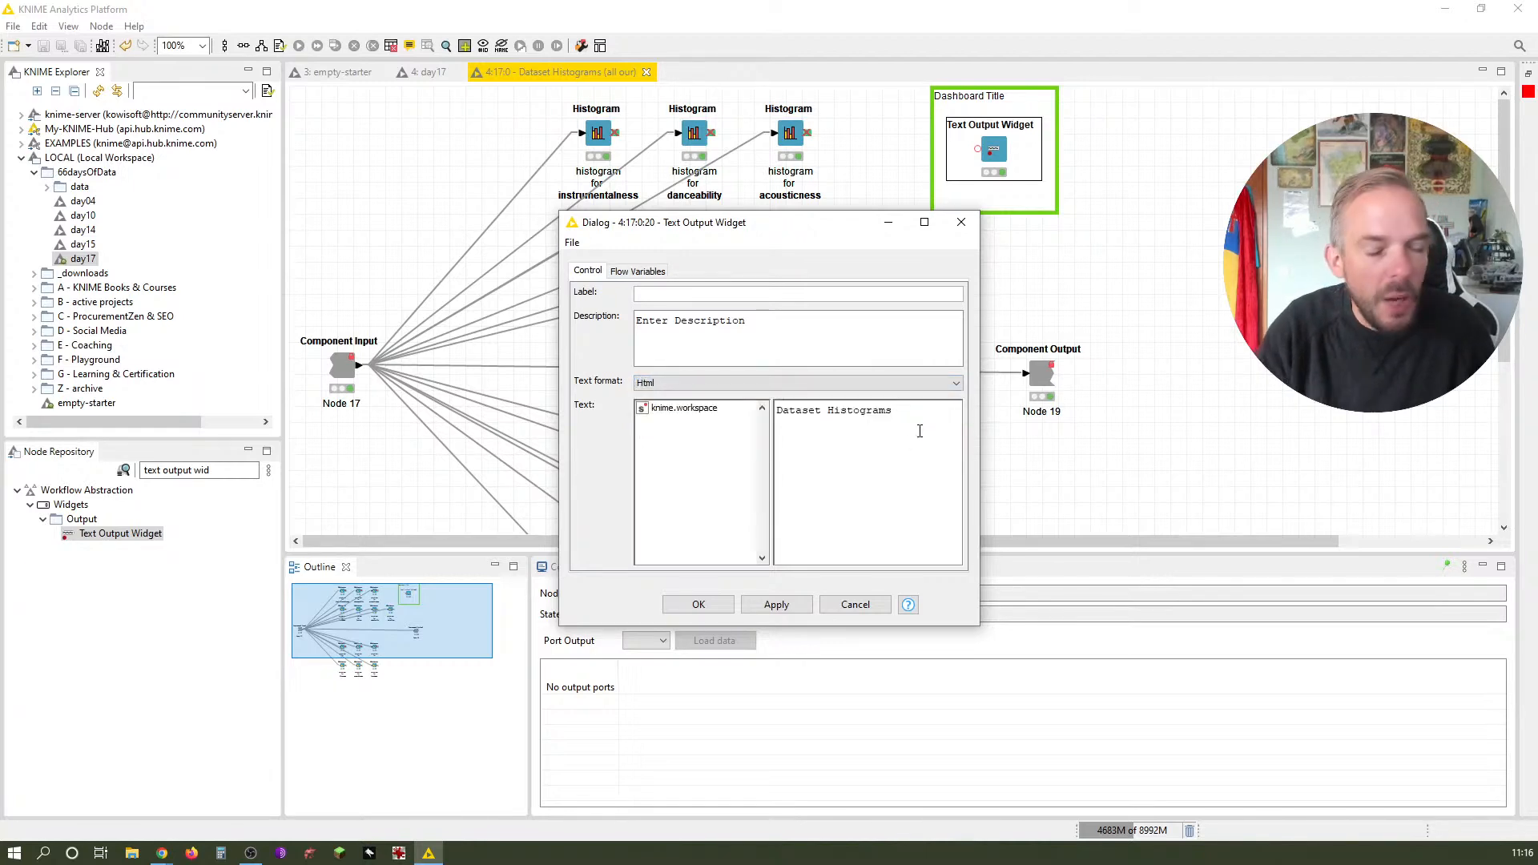
{"action": "key", "text": "Home"}
{"action": "type", "text": "<"}
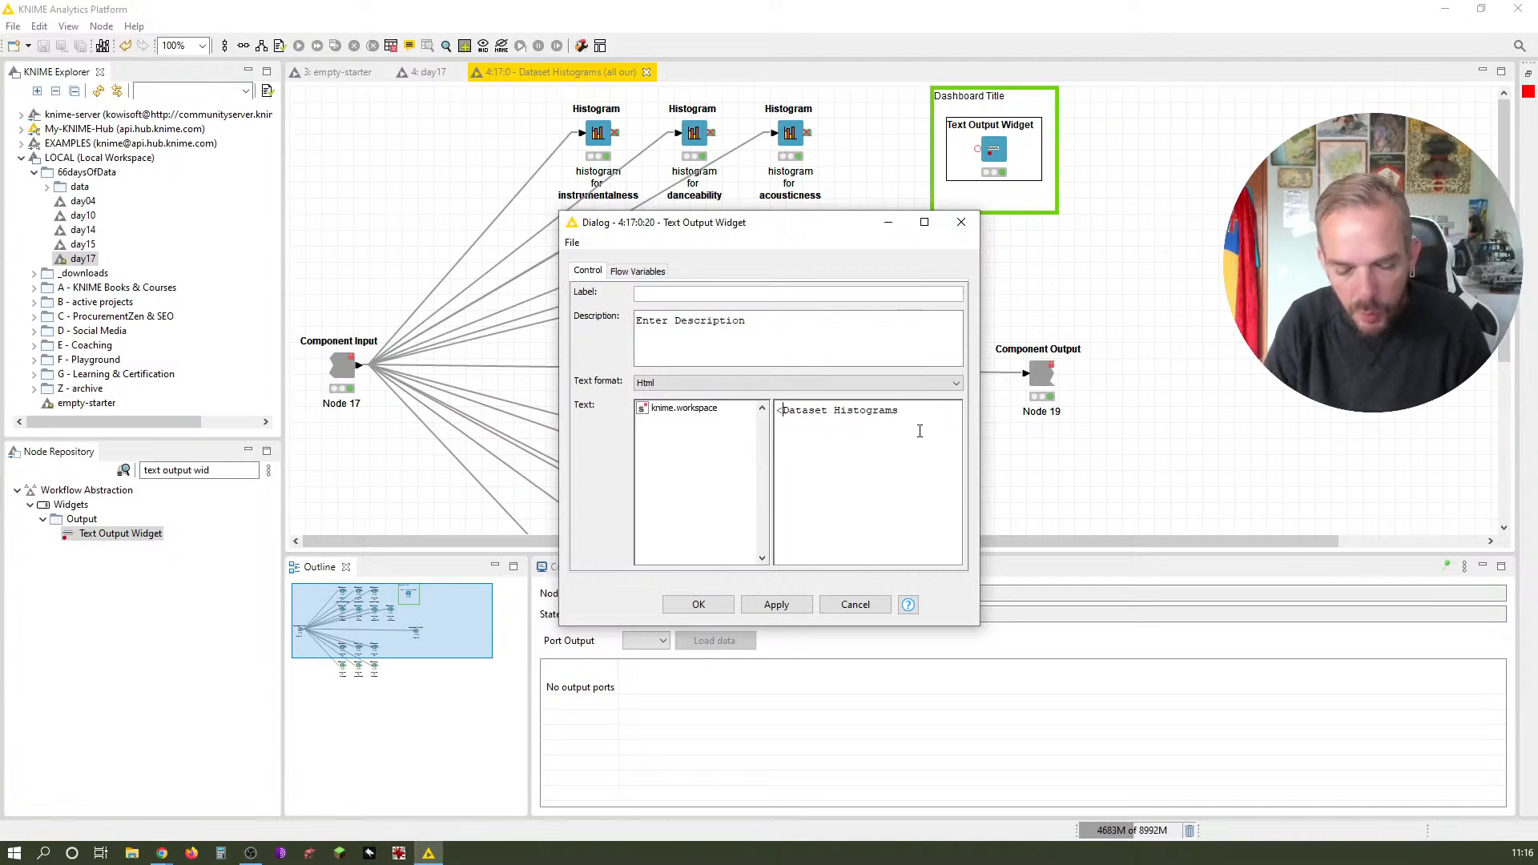
{"action": "type", "text": "h3>"}
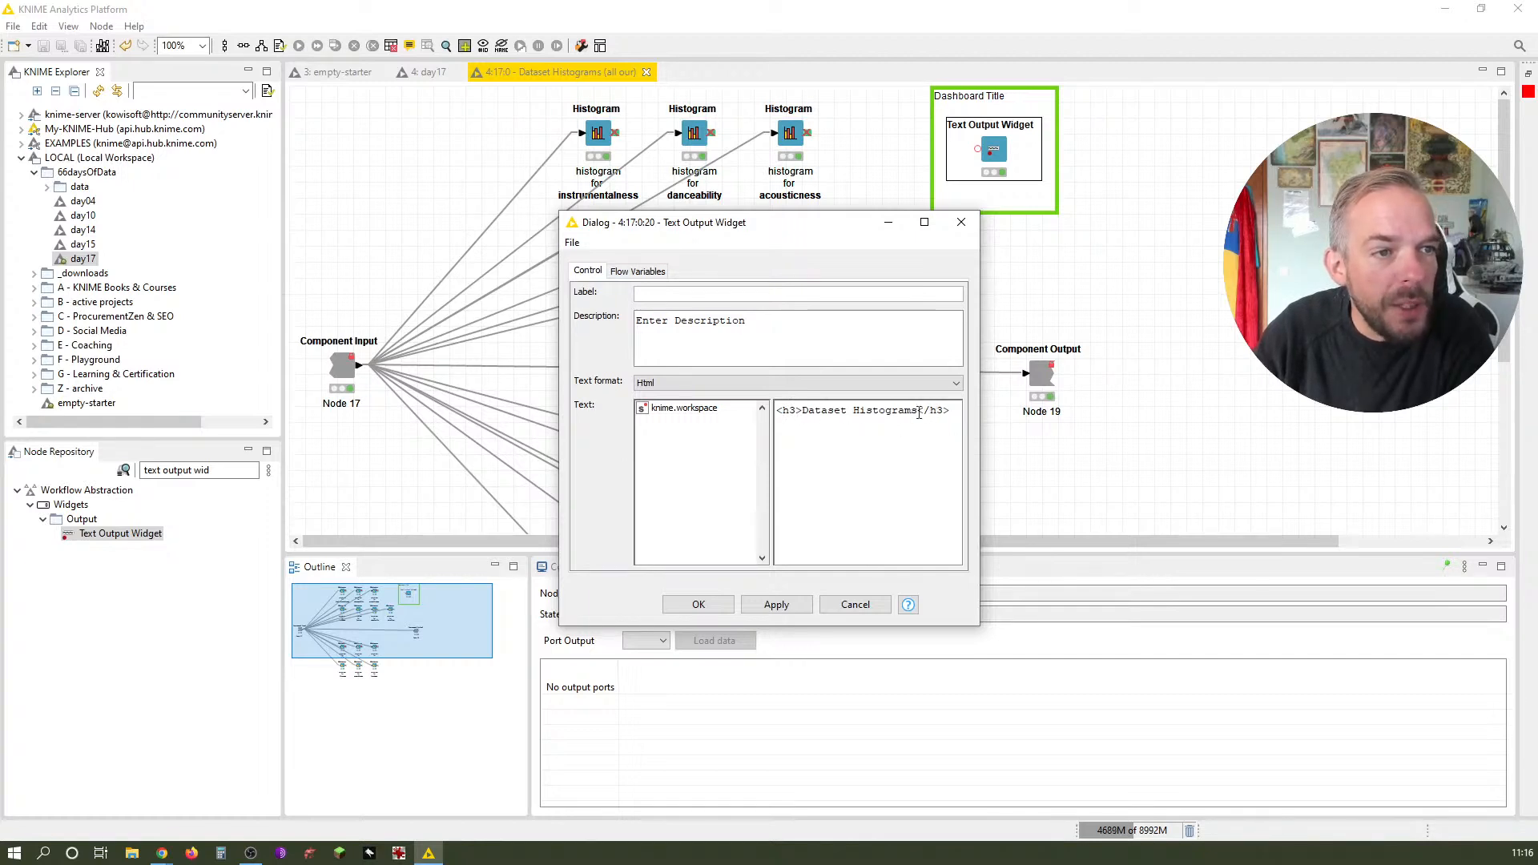
{"action": "left_click", "coordinate": [712, 604]}
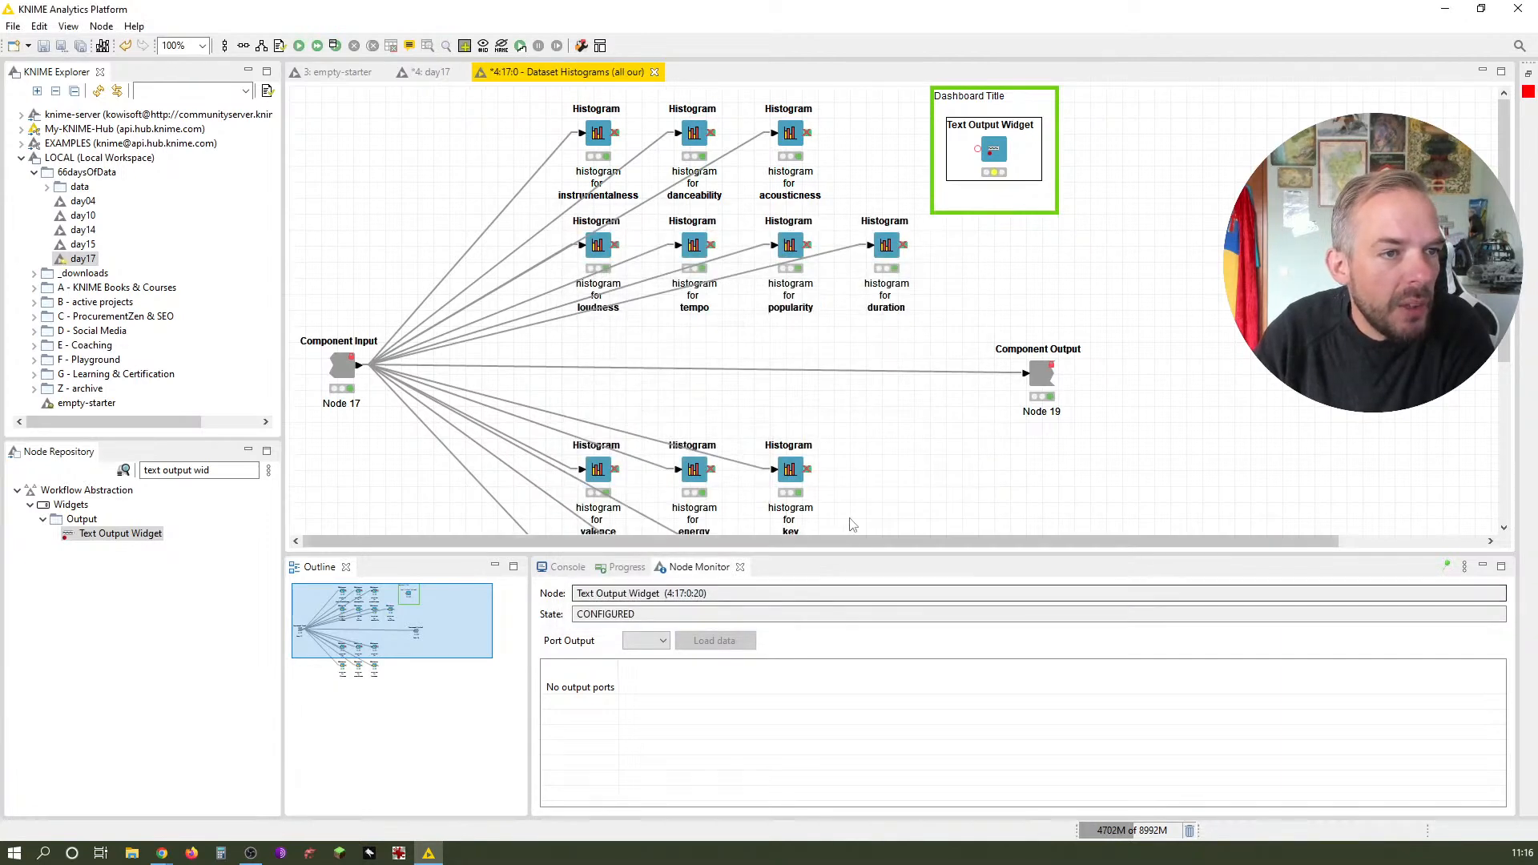
{"action": "right_click", "coordinate": [992, 158]}
{"action": "left_click", "coordinate": [1018, 180]}
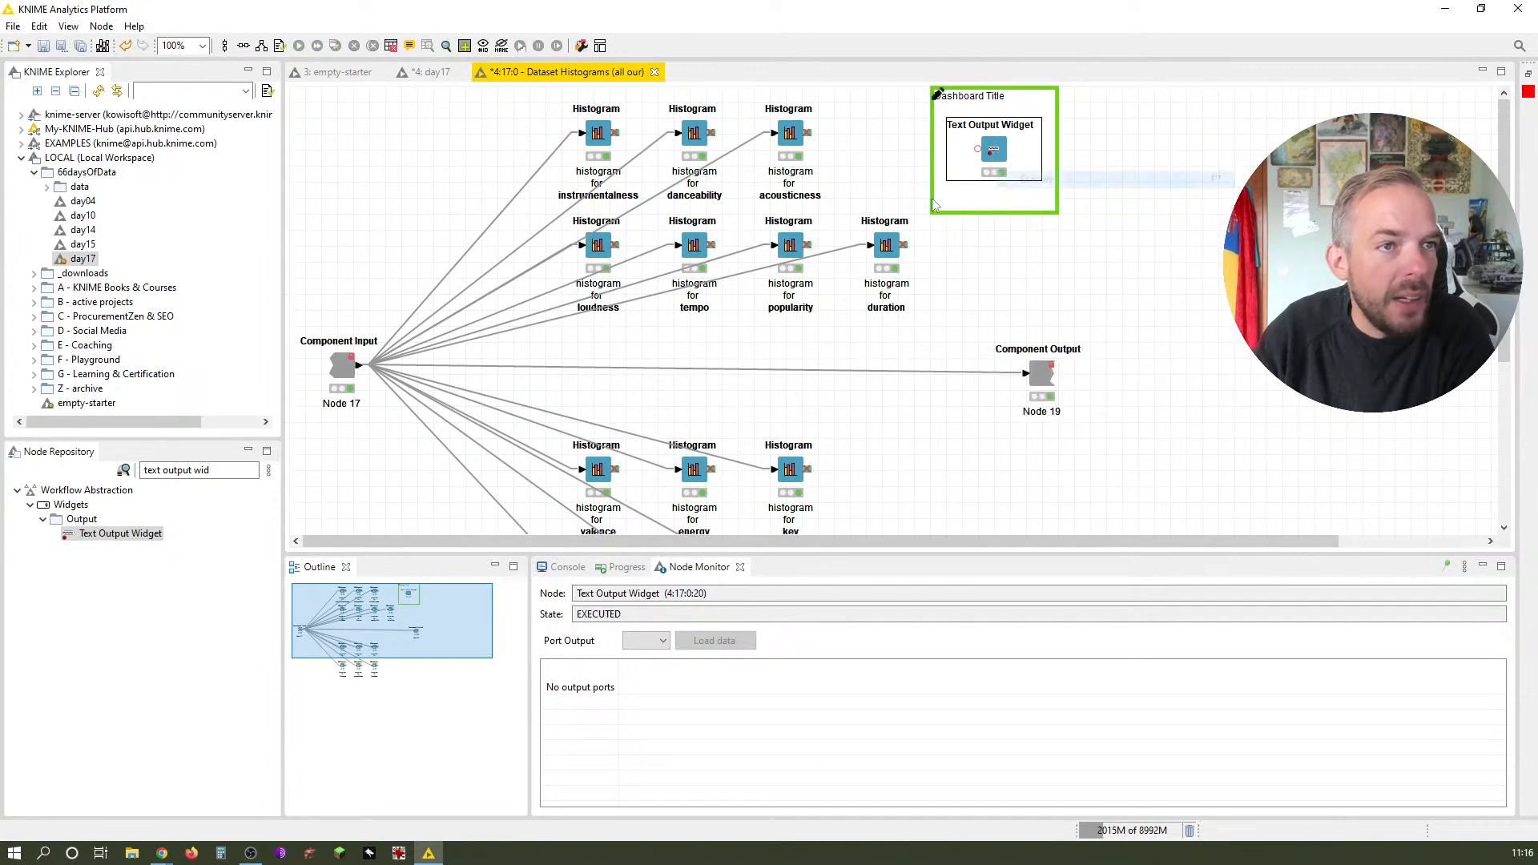
Review the heading and histograms in the Dataset Histograms interactive view from the day17 workflow, and close the view
{"action": "left_click", "coordinate": [433, 72]}
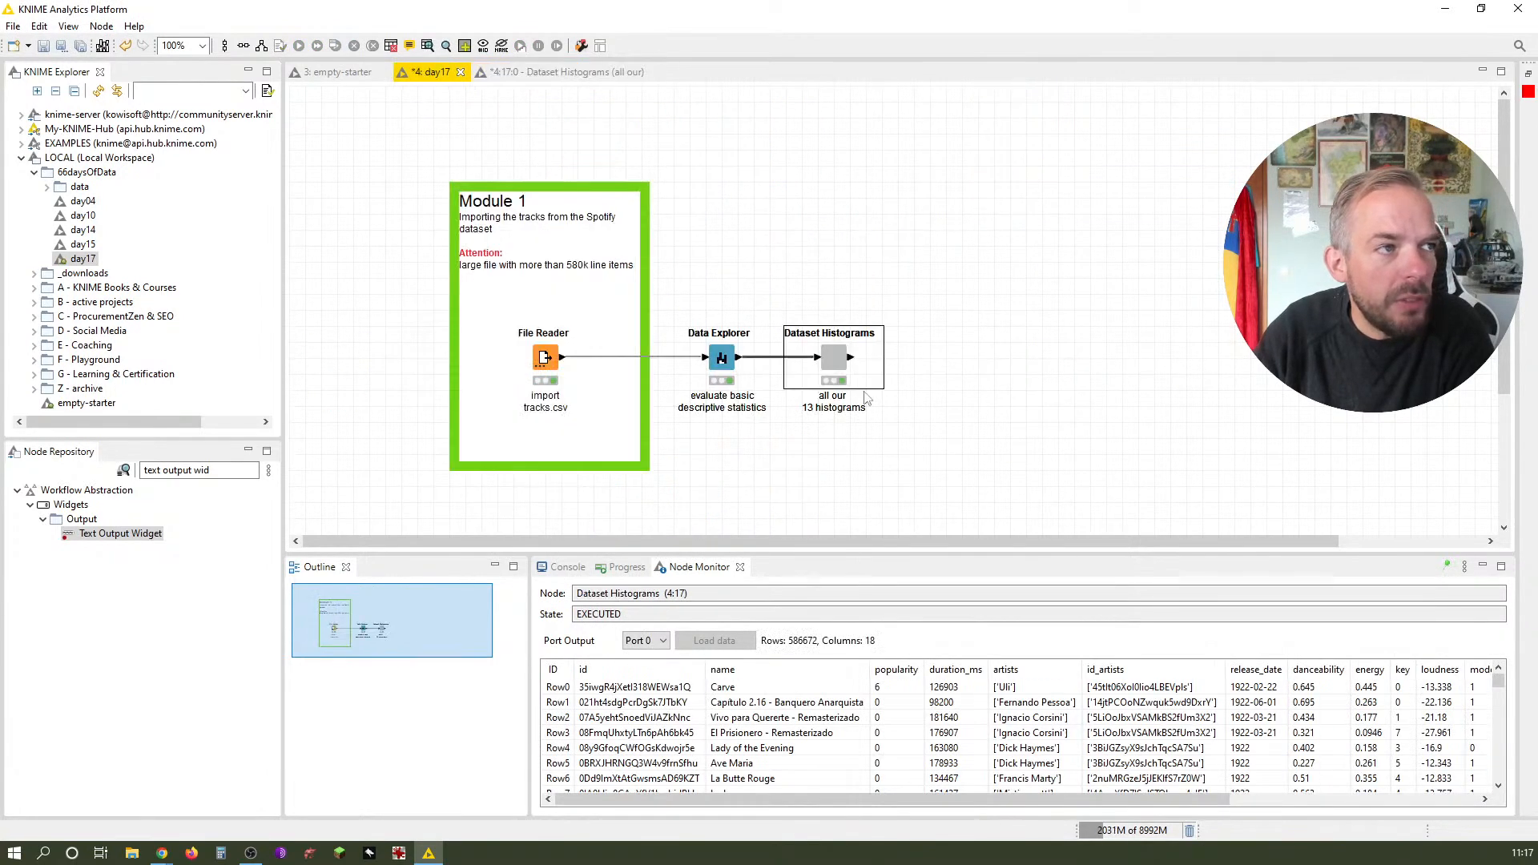
{"action": "right_click", "coordinate": [839, 360]}
{"action": "left_click", "coordinate": [920, 583]}
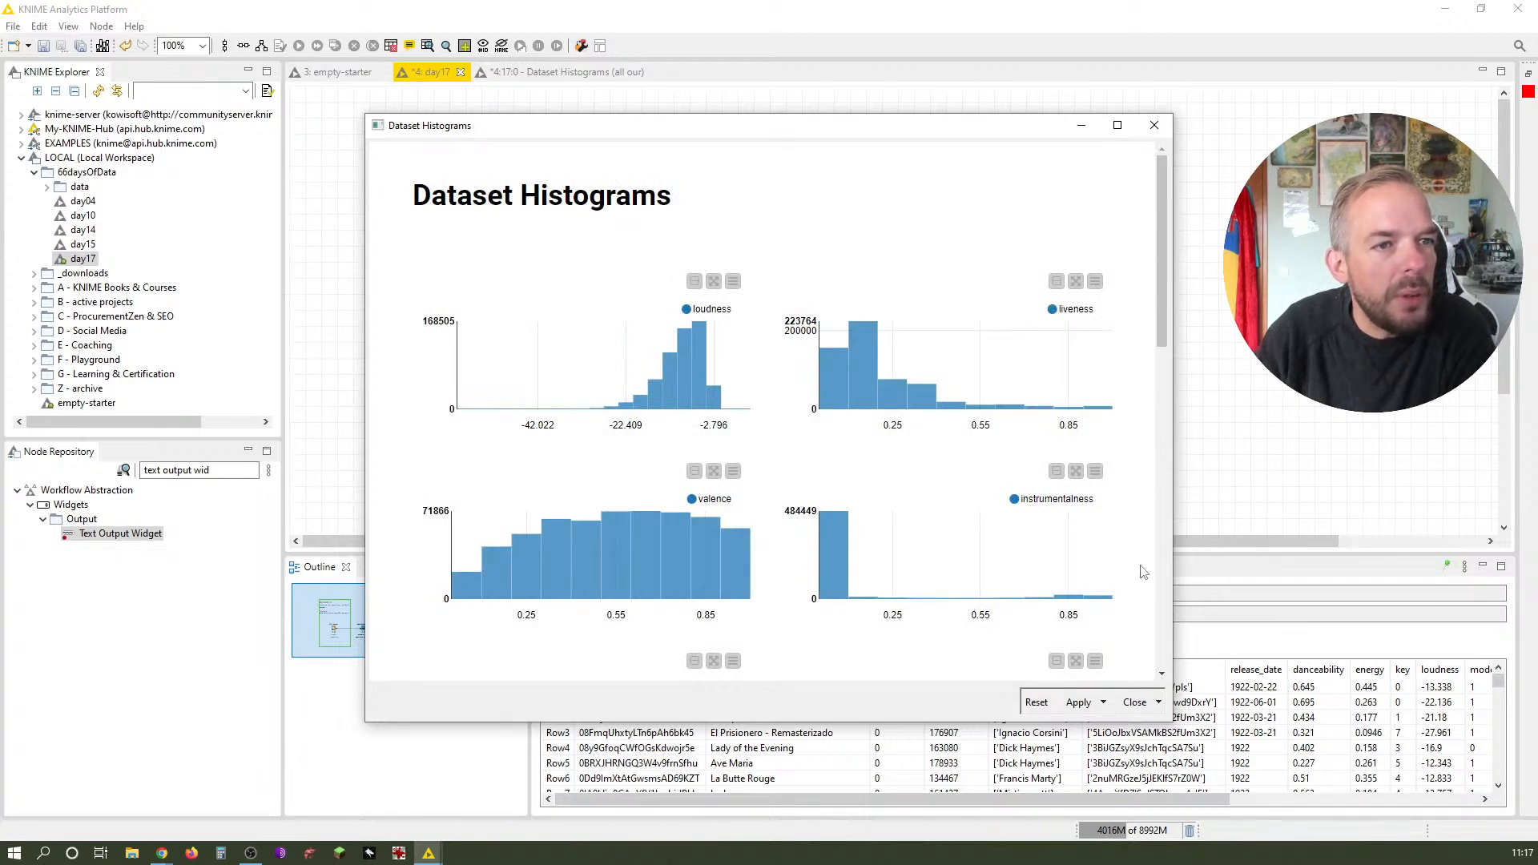
{"action": "scroll", "coordinate": [1125, 564], "scroll_direction": "down", "scroll_amount": 2}
{"action": "scroll", "coordinate": [1121, 564], "scroll_direction": "up", "scroll_amount": 2}
{"action": "scroll", "coordinate": [1121, 563], "scroll_direction": "up", "scroll_amount": 1}
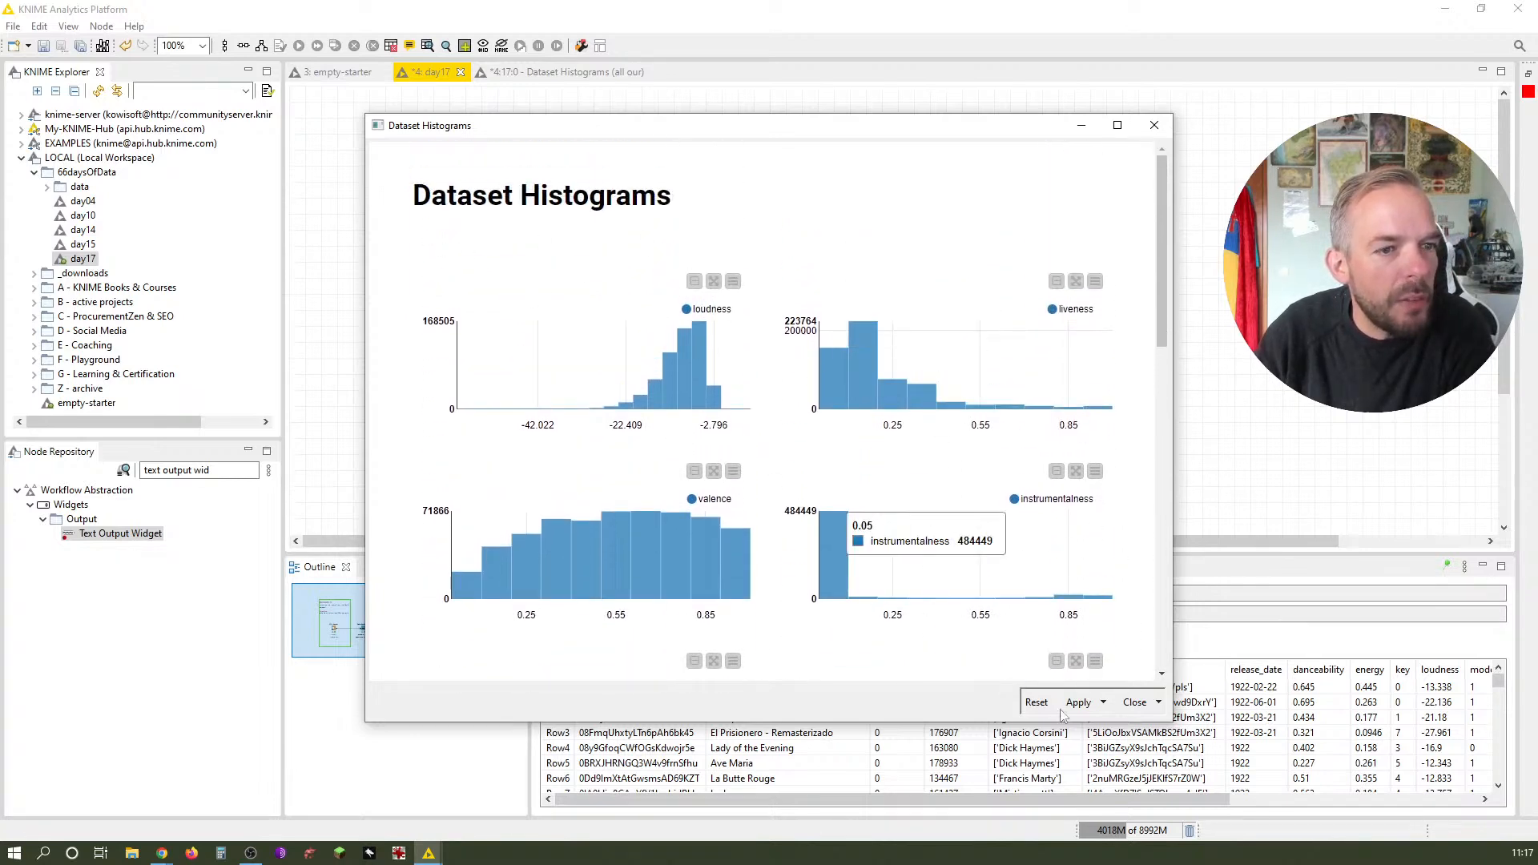
{"action": "left_click", "coordinate": [1146, 706]}
Add the line "<p>A histogram view on the current dataset and its features</p>" below the heading in the Text Output Widget's text, widening the dialog first
{"action": "left_click", "coordinate": [556, 73]}
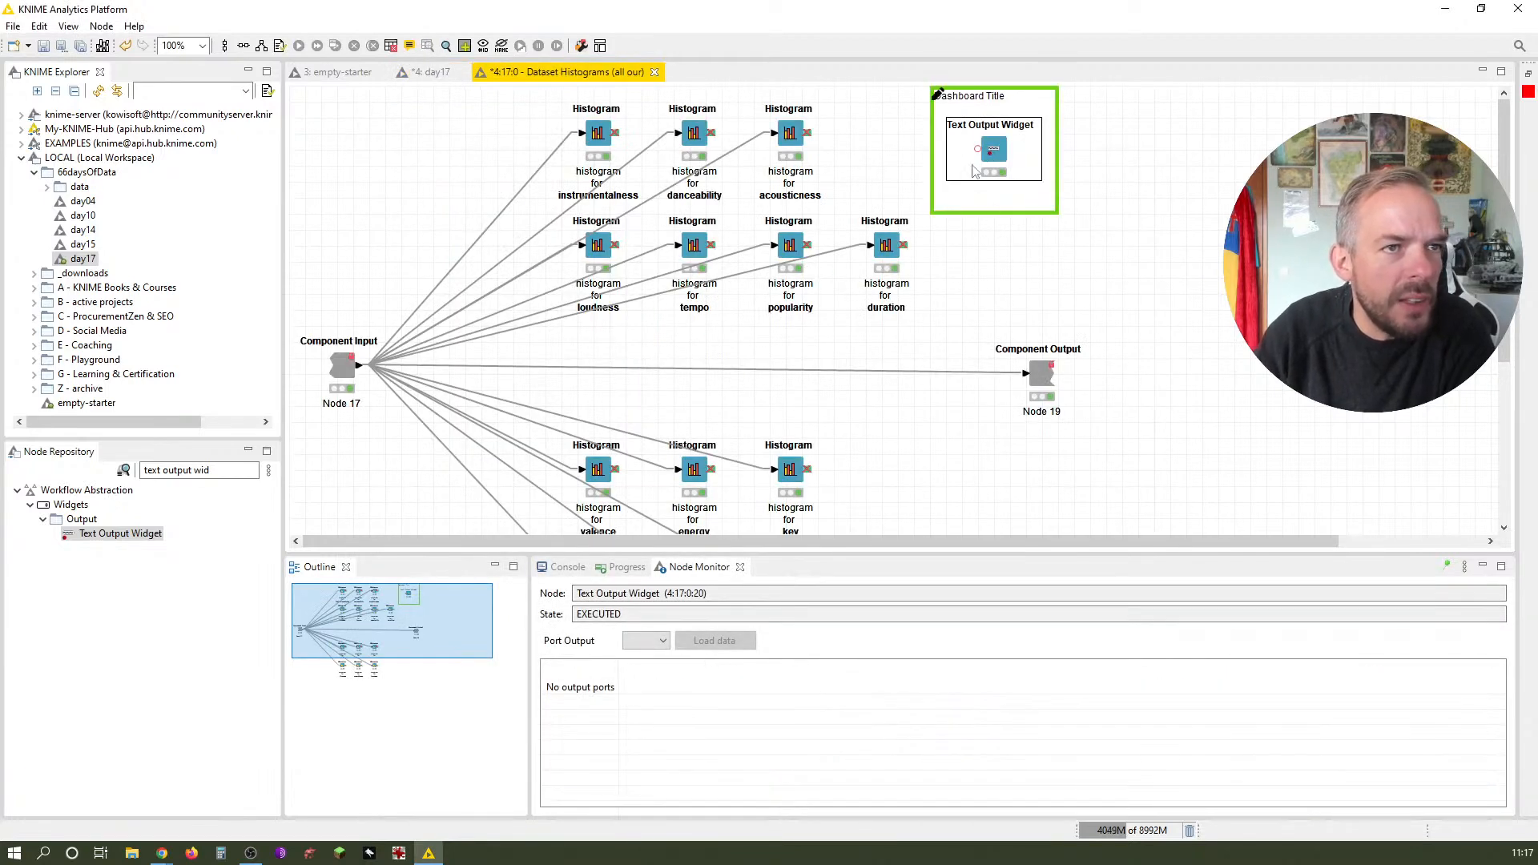
{"action": "double_click", "coordinate": [993, 149]}
{"action": "left_click", "coordinate": [890, 410]}
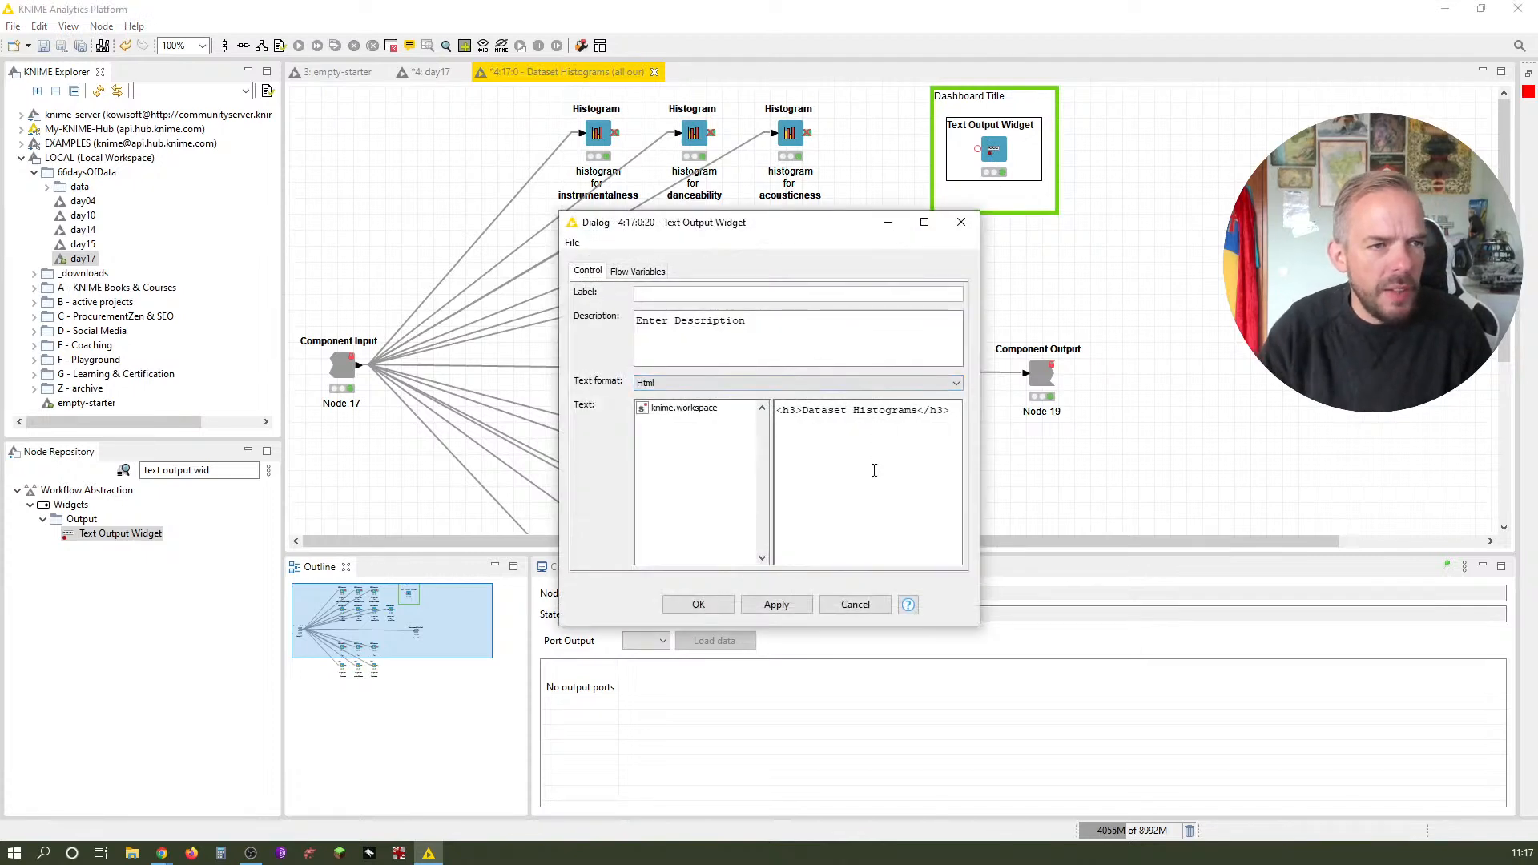
{"action": "left_click_drag", "start_coordinate": [979, 481], "coordinate": [1332, 481]}
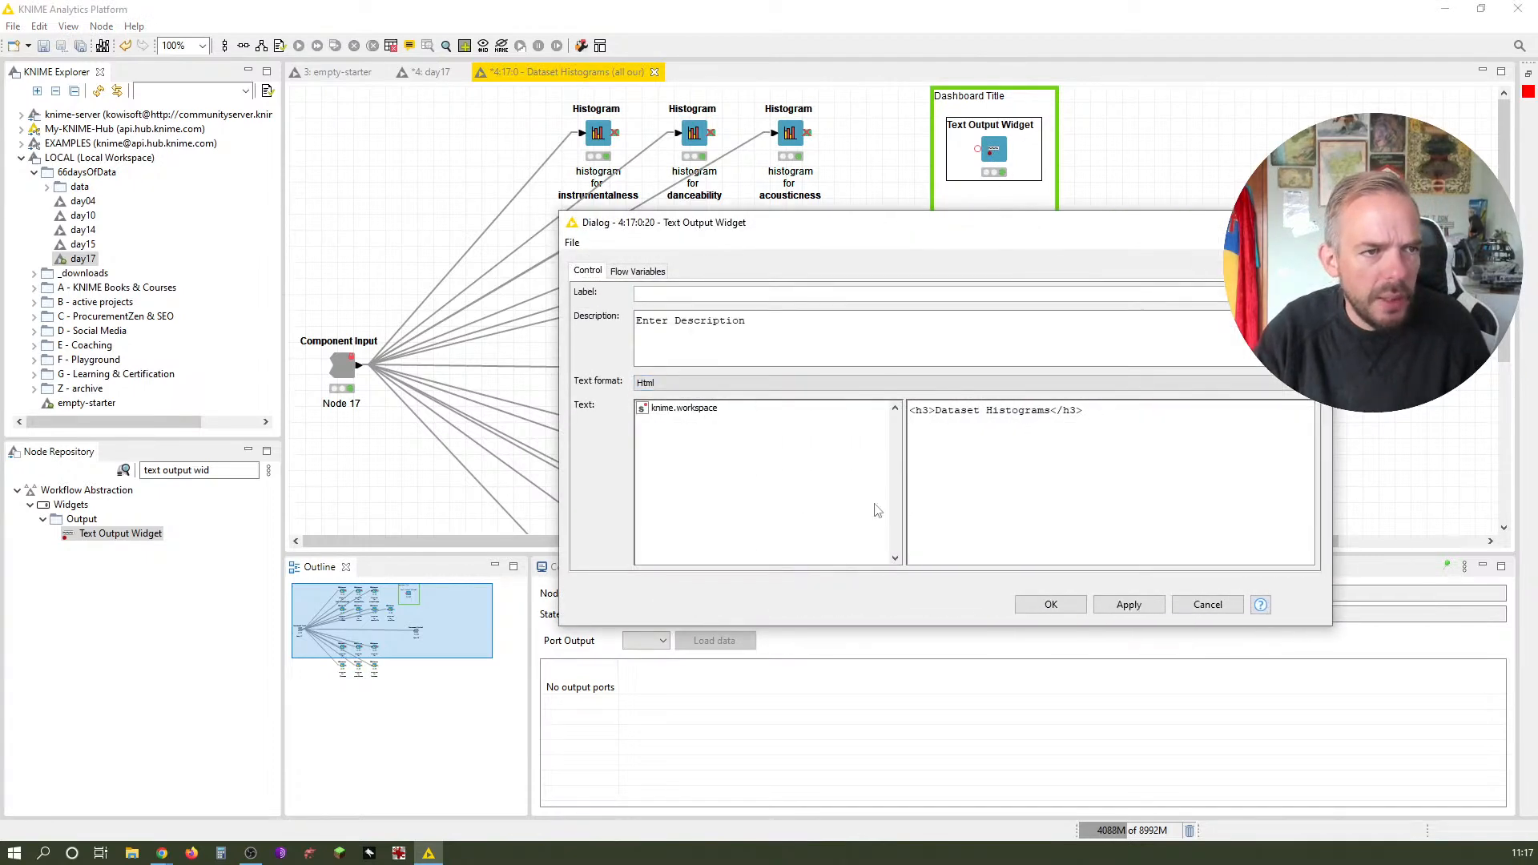
{"action": "left_click_drag", "start_coordinate": [906, 503], "coordinate": [806, 503]}
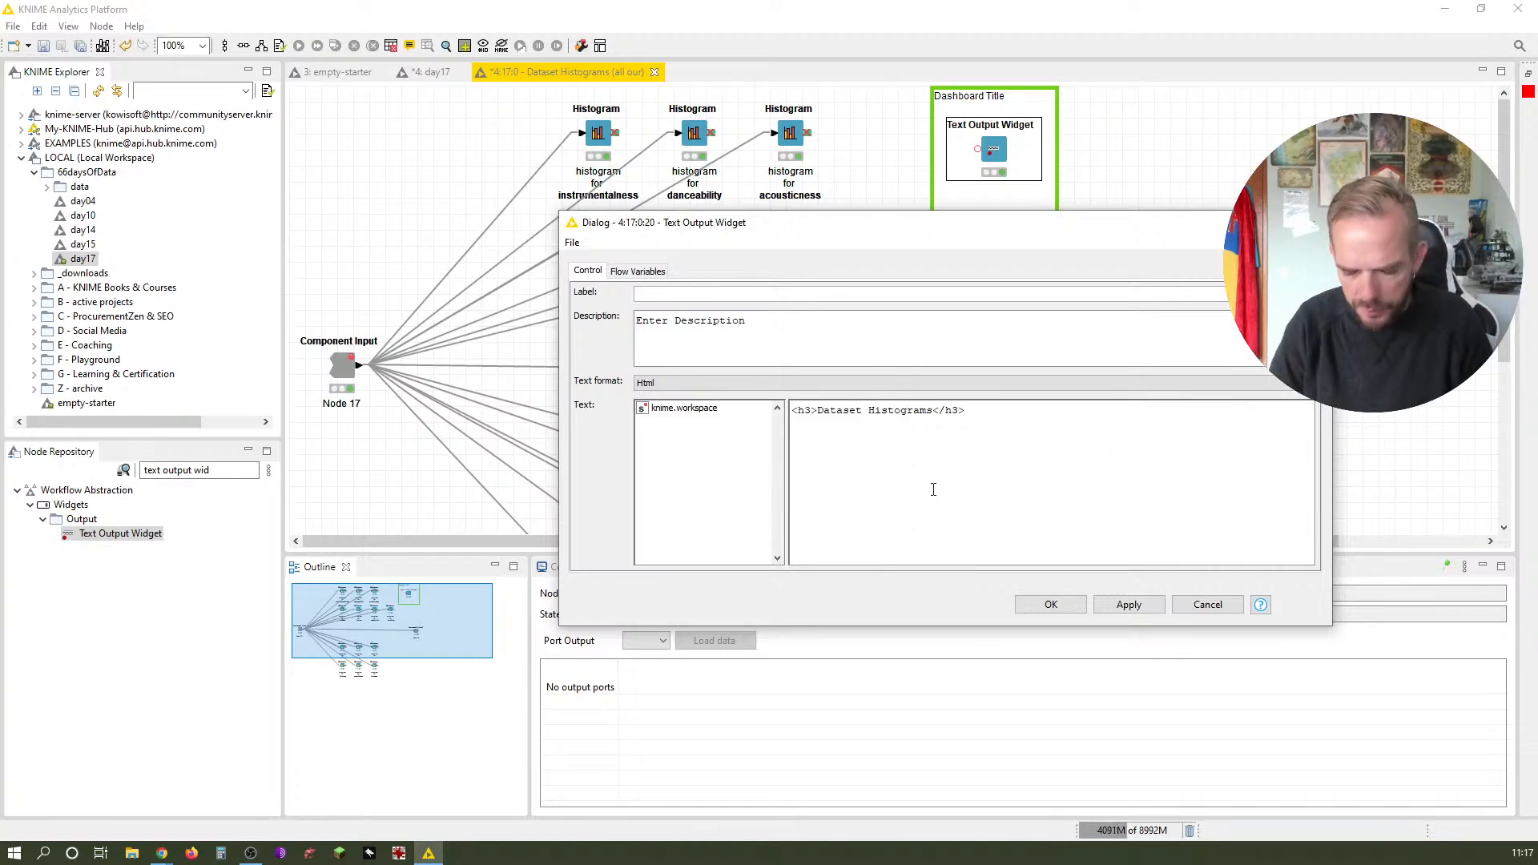
{"action": "key", "text": "Return"}
{"action": "type", "text": "A"}
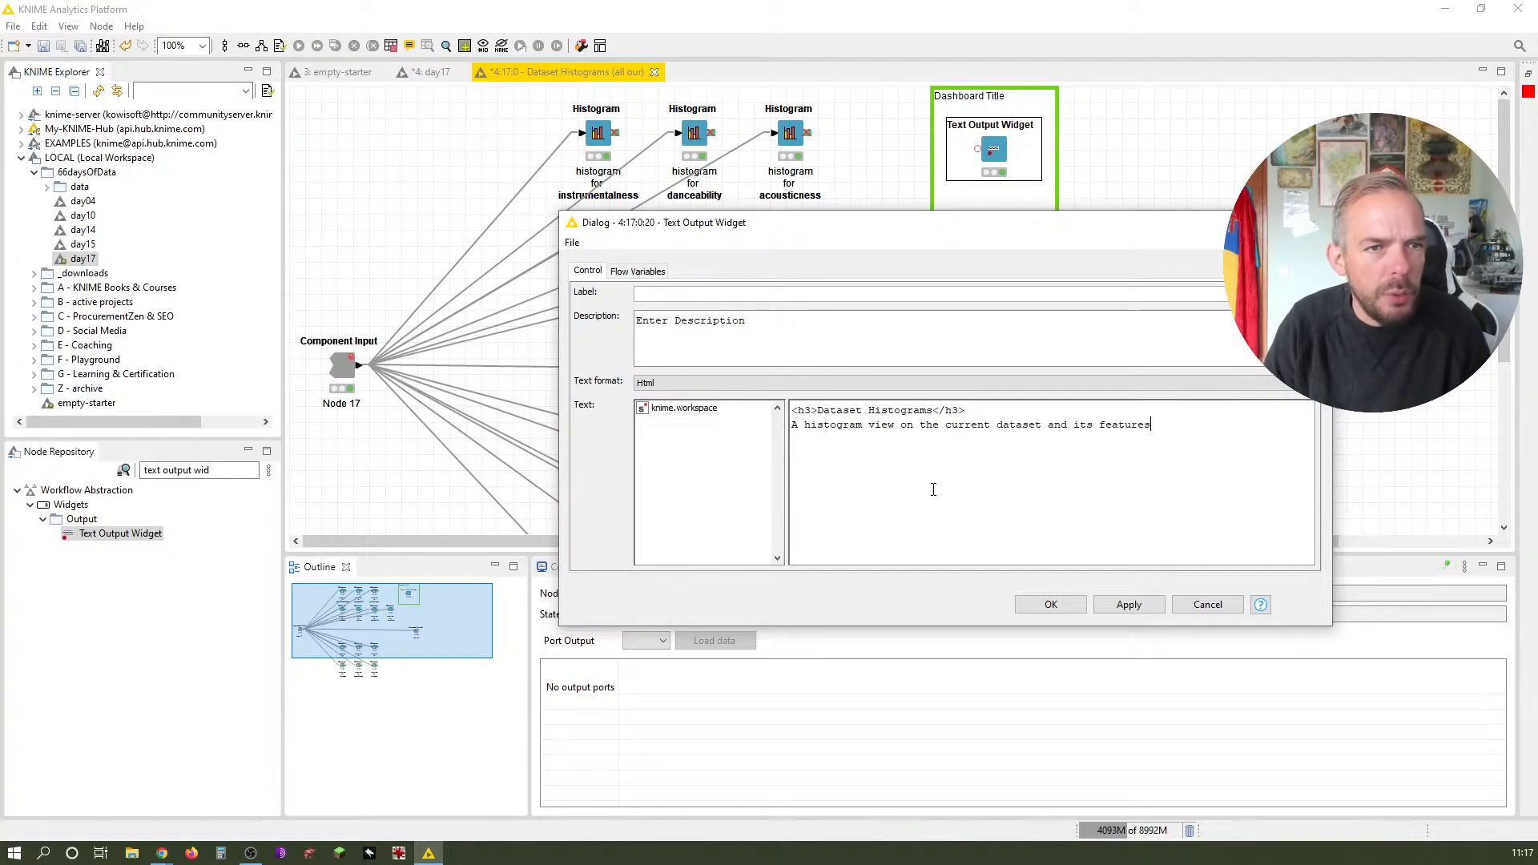
{"action": "type", "text": "<p>"}
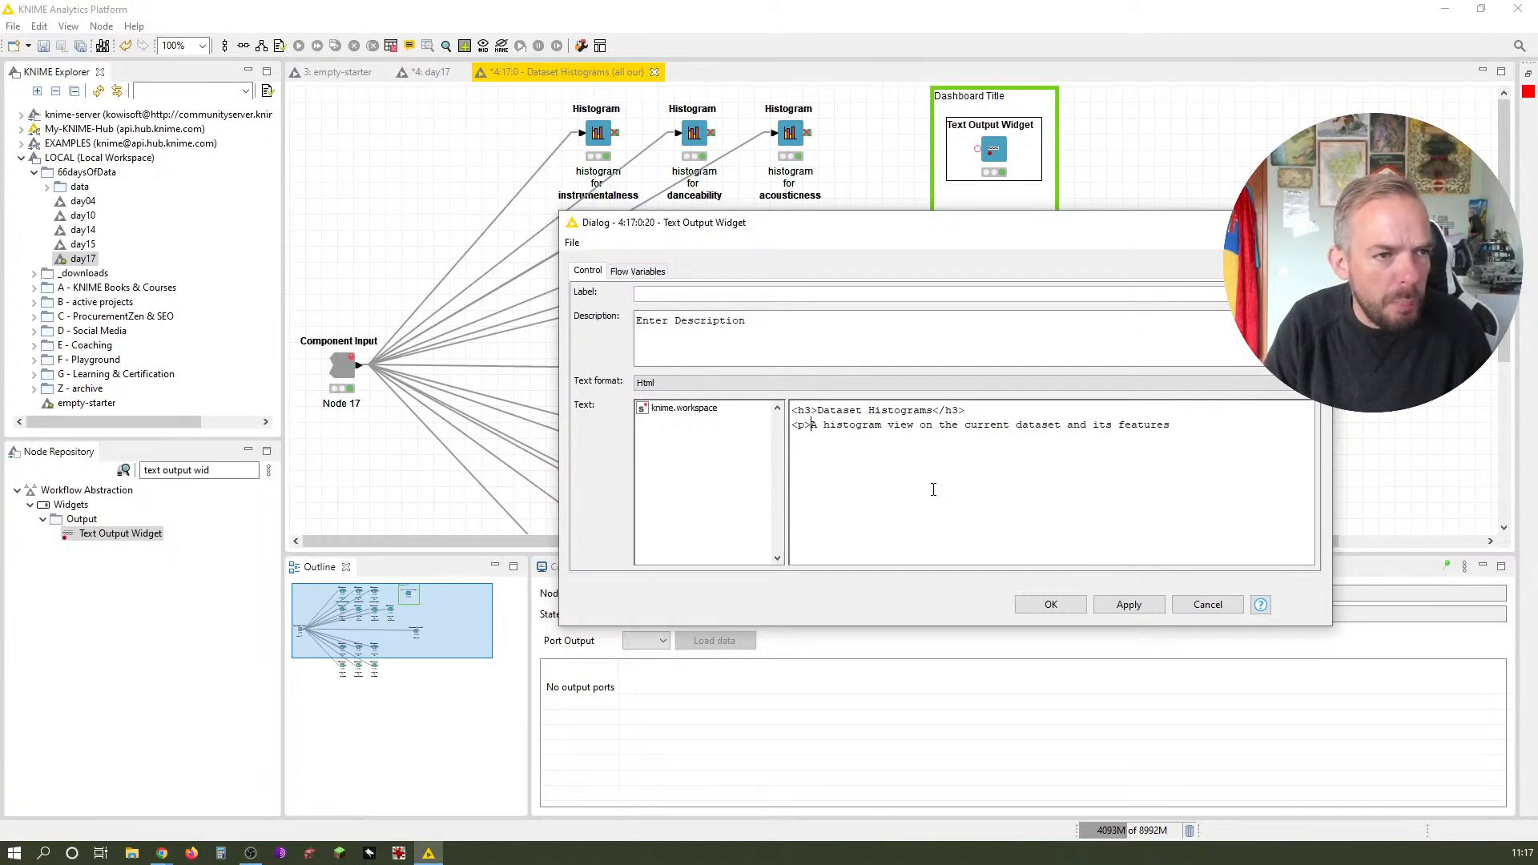
{"action": "type", "text": "</p>"}
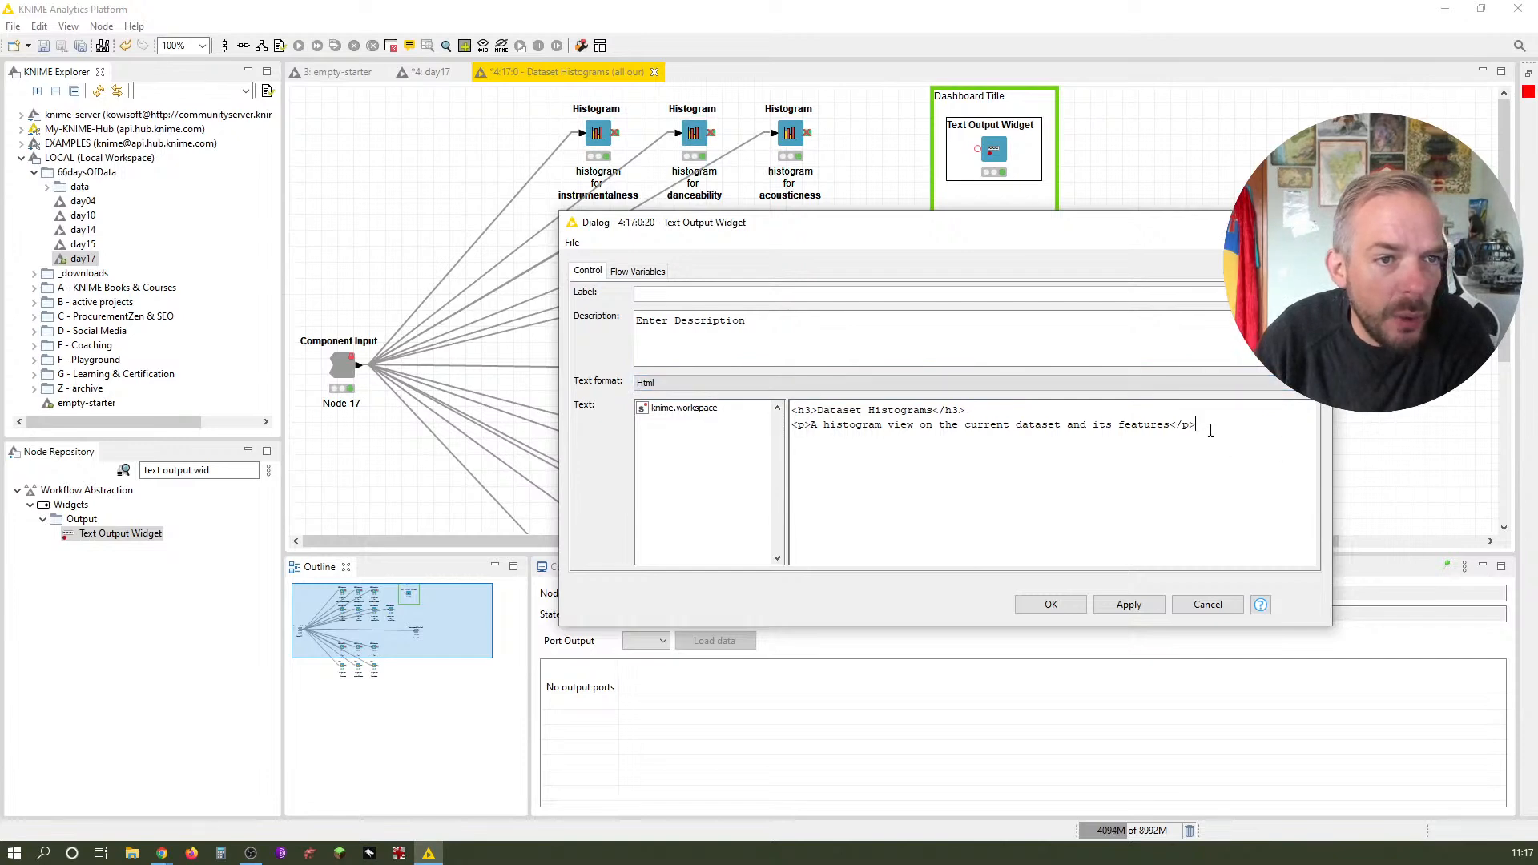
{"action": "left_click", "coordinate": [1049, 604]}
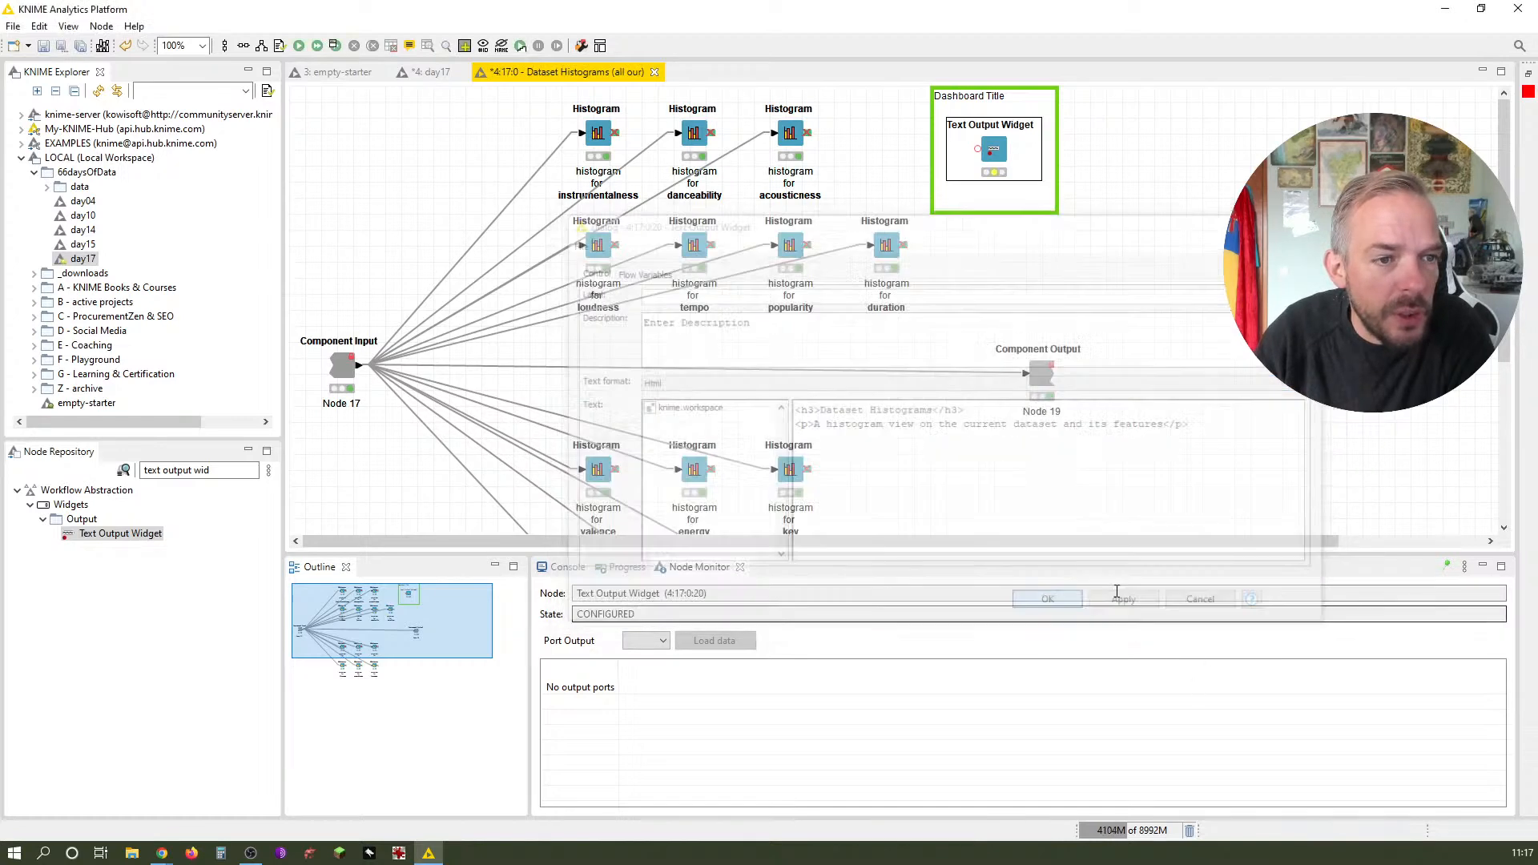
Execute the Text Output Widget node and save the workflow
{"action": "right_click", "coordinate": [998, 156]}
{"action": "left_click", "coordinate": [1041, 199]}
{"action": "key", "text": "ctrl+s"}
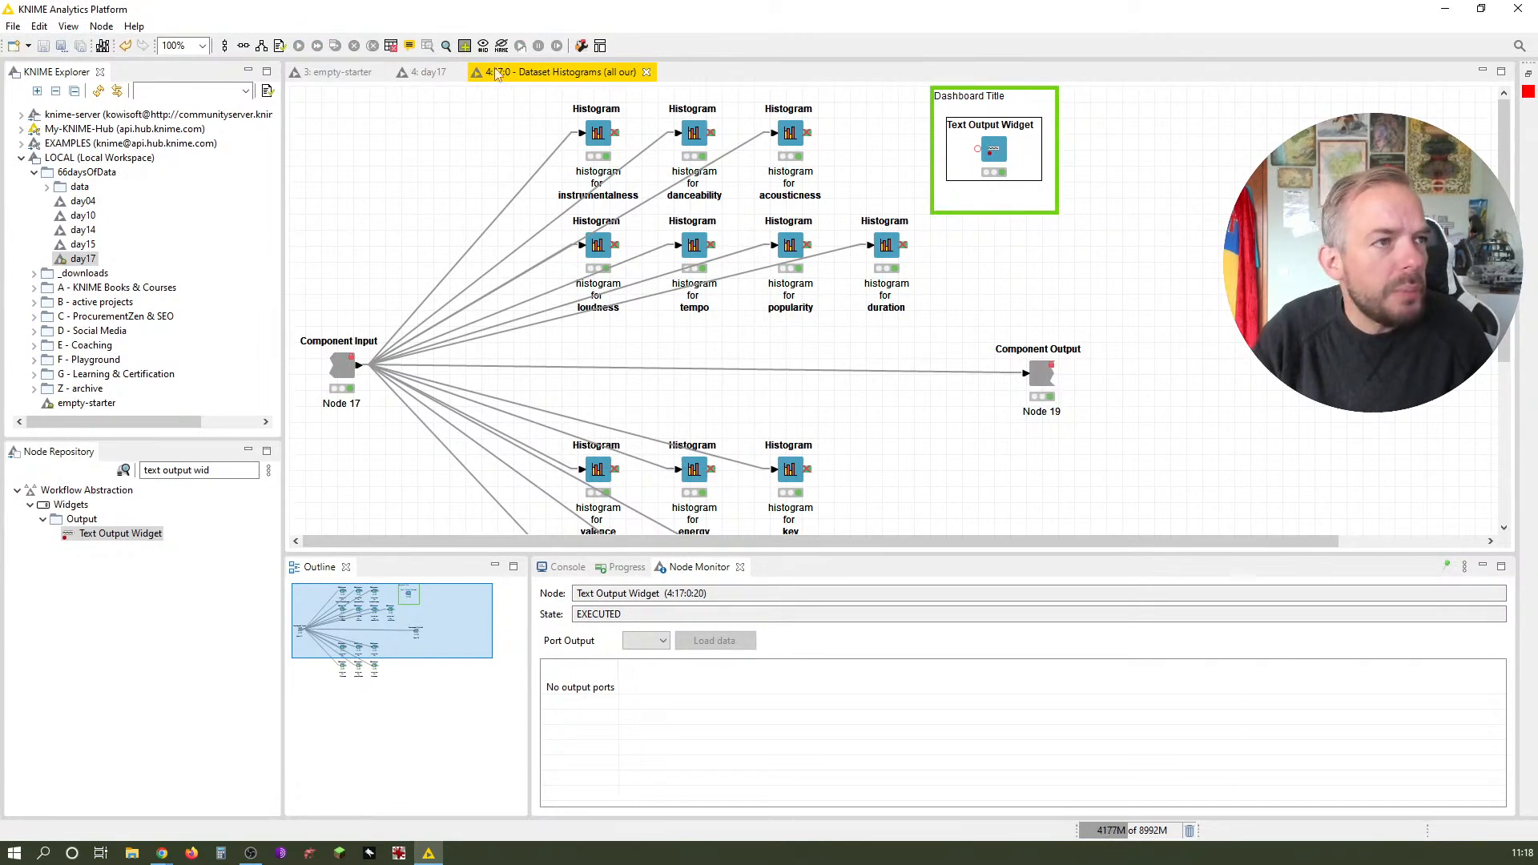
Open the Dataset Histograms component's interactive view from the day17 workflow and check the title, description and all histograms
{"action": "left_click", "coordinate": [443, 74]}
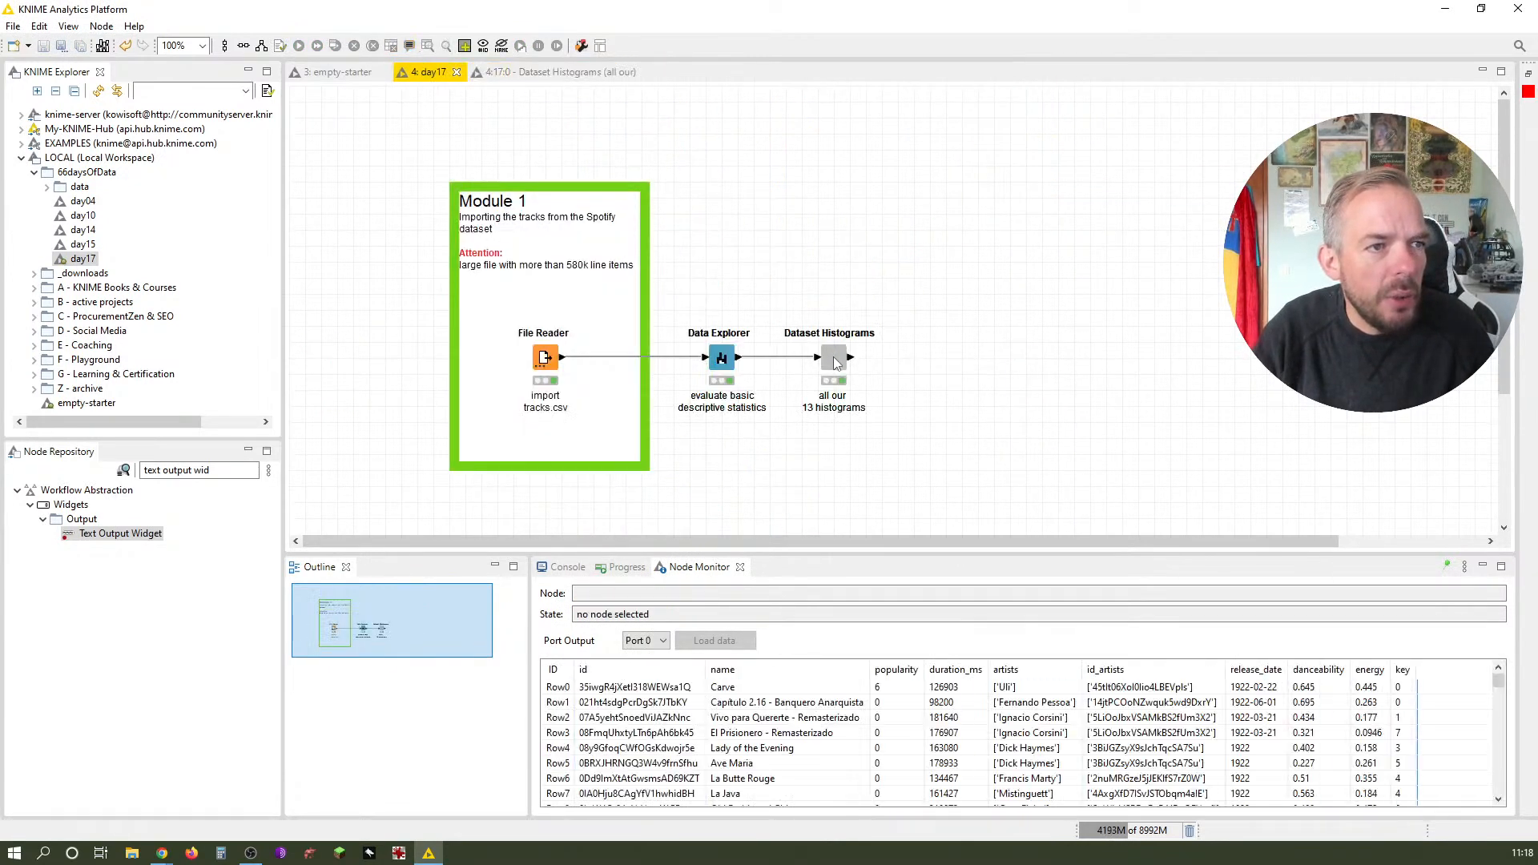
{"action": "right_click", "coordinate": [834, 362]}
{"action": "left_click", "coordinate": [921, 570]}
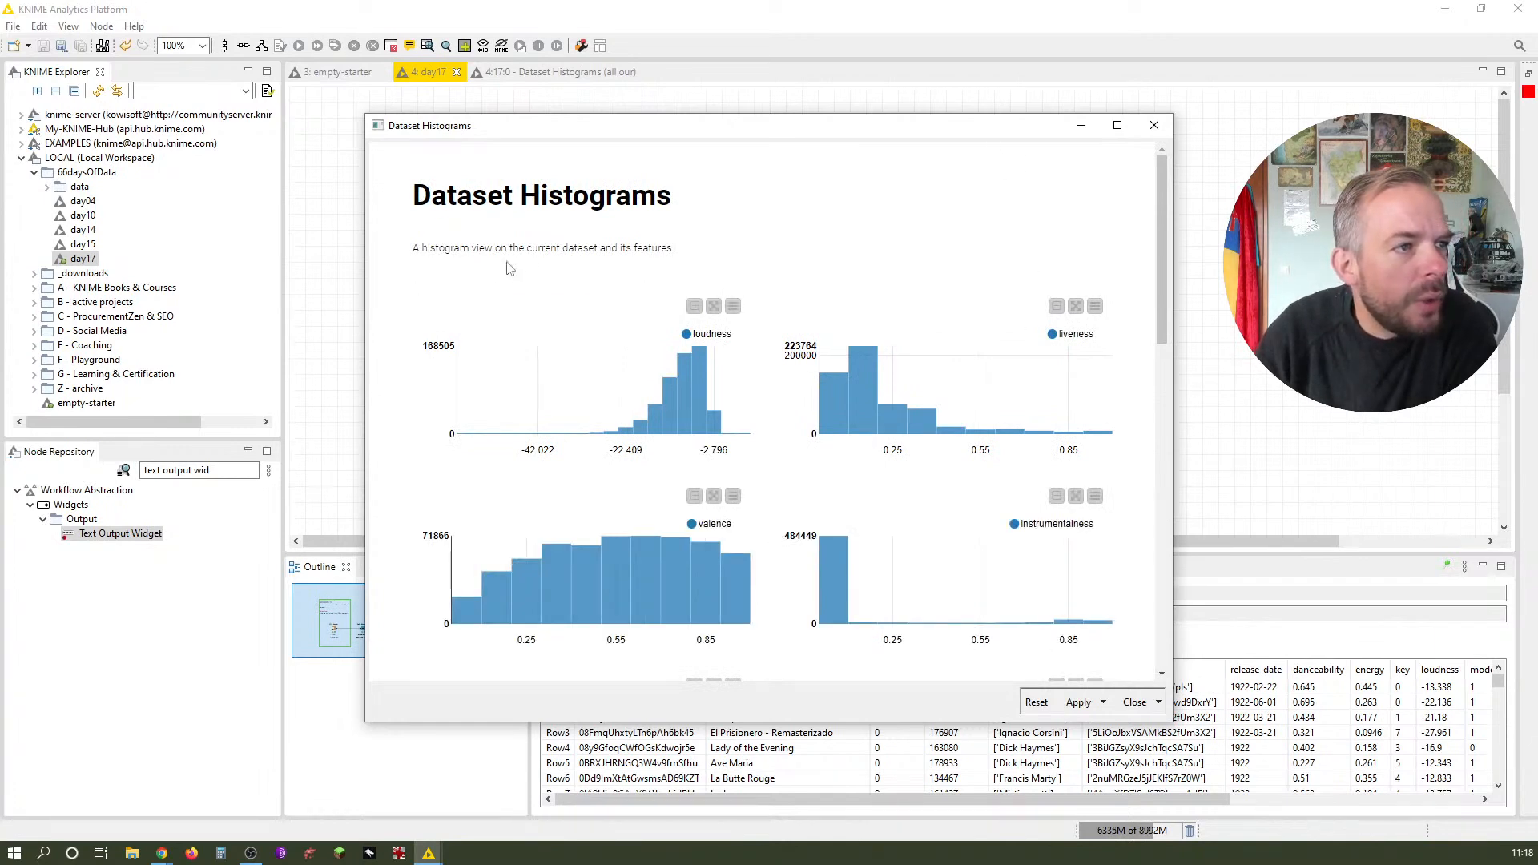
{"action": "scroll", "coordinate": [801, 304], "scroll_direction": "down", "scroll_amount": 5}
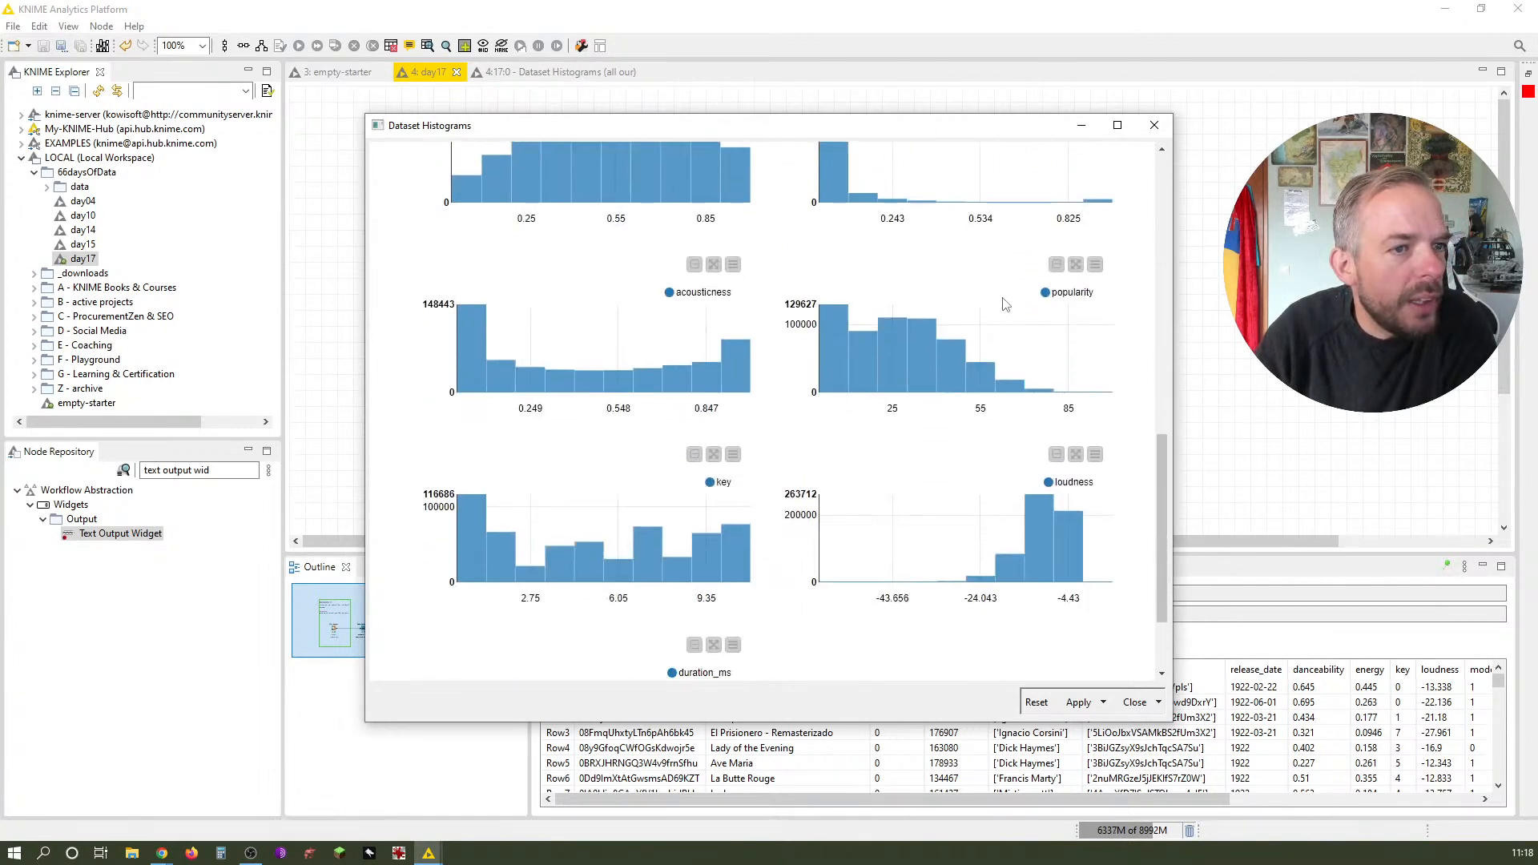
{"action": "scroll", "coordinate": [1005, 305], "scroll_direction": "down", "scroll_amount": 2}
{"action": "mouse_move", "coordinate": [921, 248]}
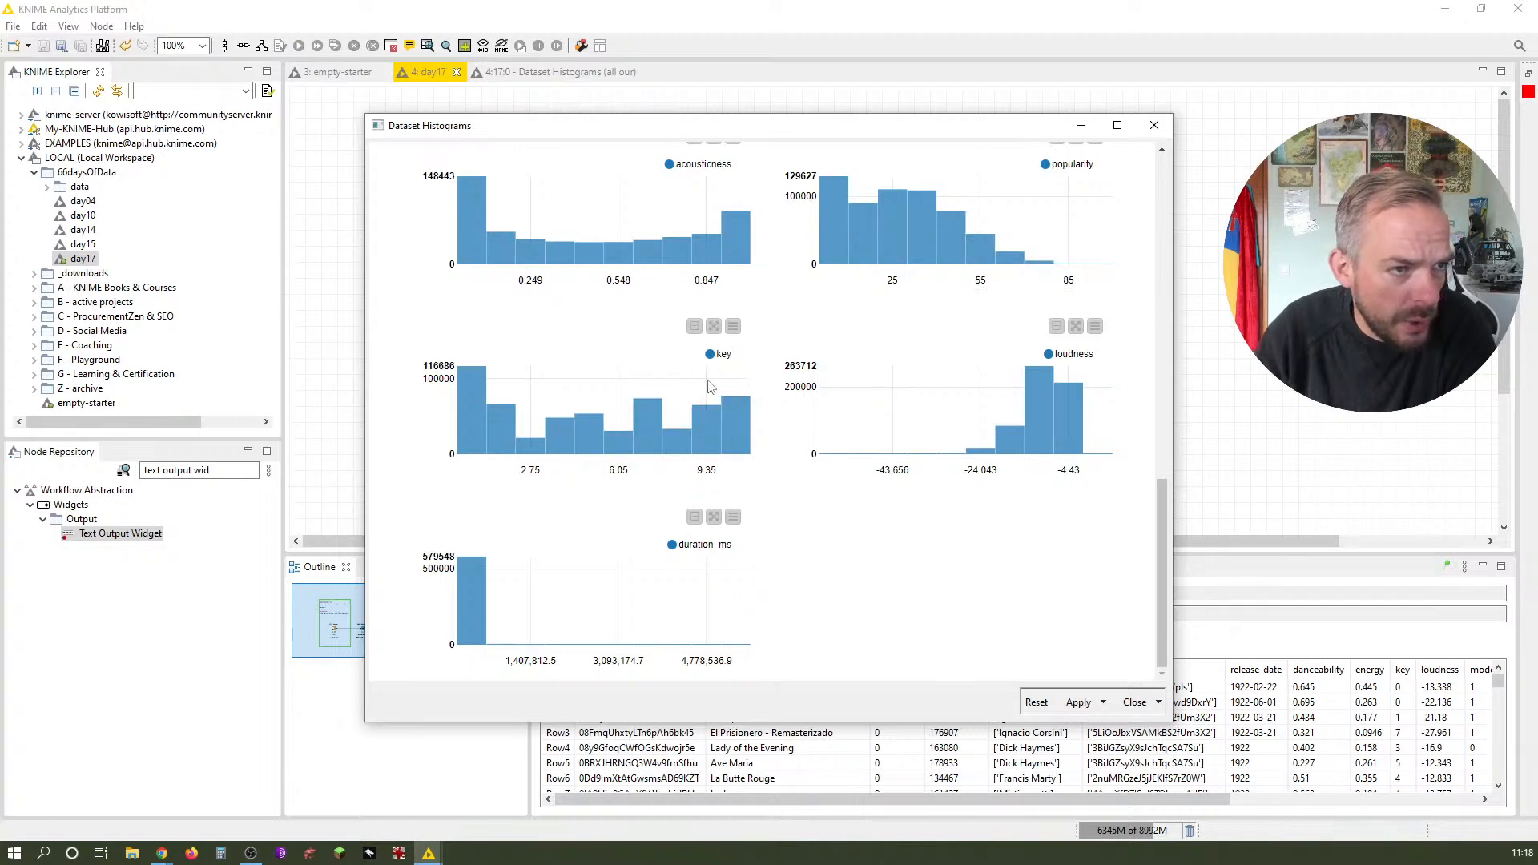
Inspect the key histogram in full screen and look at its chart settings, restoring the normal view
{"action": "left_click", "coordinate": [714, 327]}
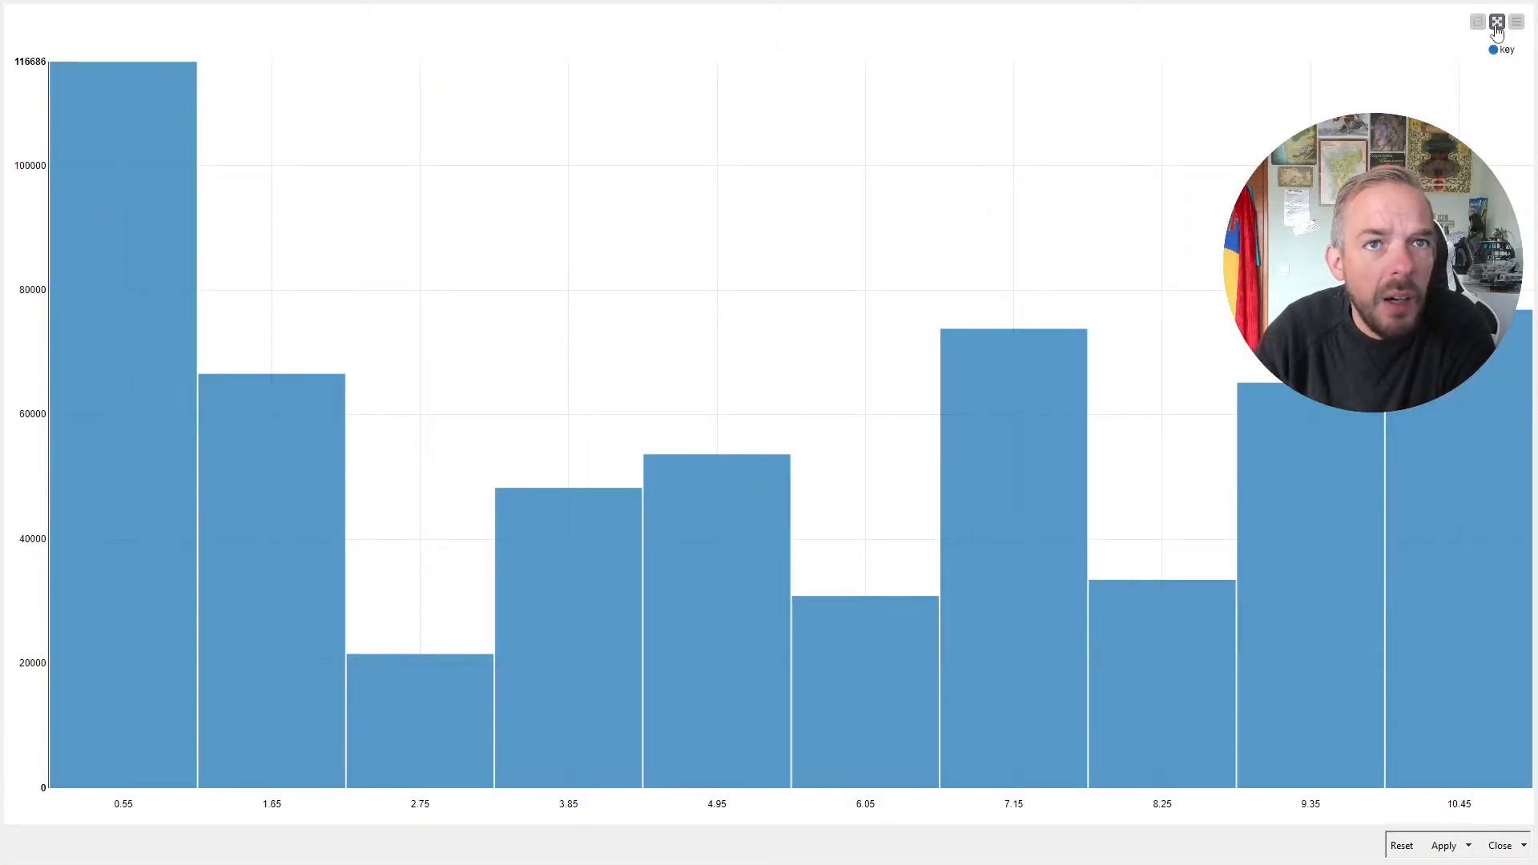
{"action": "left_click", "coordinate": [1496, 22]}
{"action": "scroll", "coordinate": [1049, 569], "scroll_direction": "up", "scroll_amount": 1}
{"action": "scroll", "coordinate": [1049, 570], "scroll_direction": "up", "scroll_amount": 2}
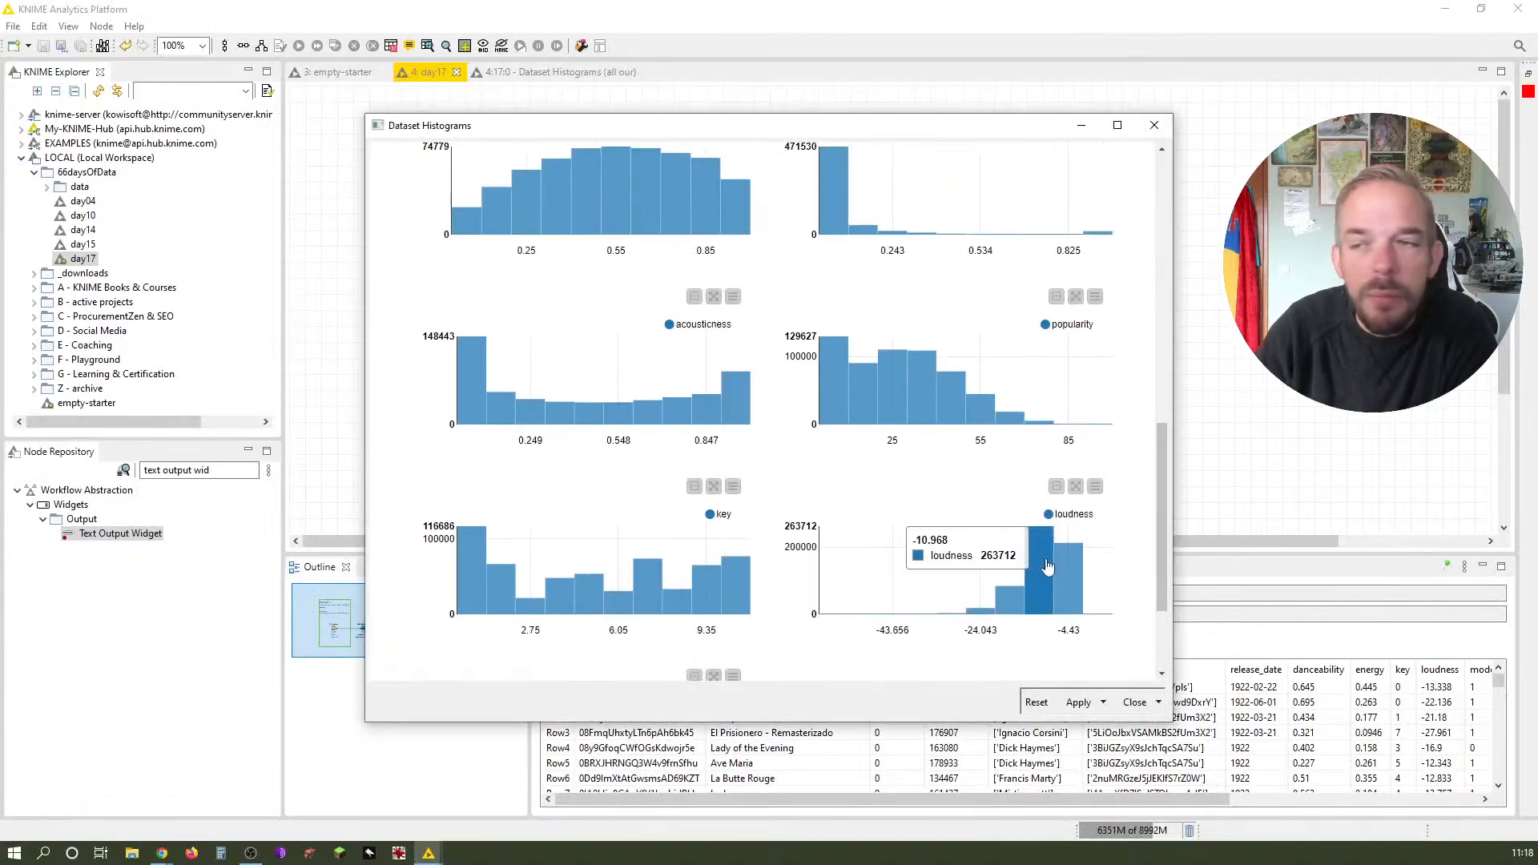
{"action": "left_click", "coordinate": [733, 488]}
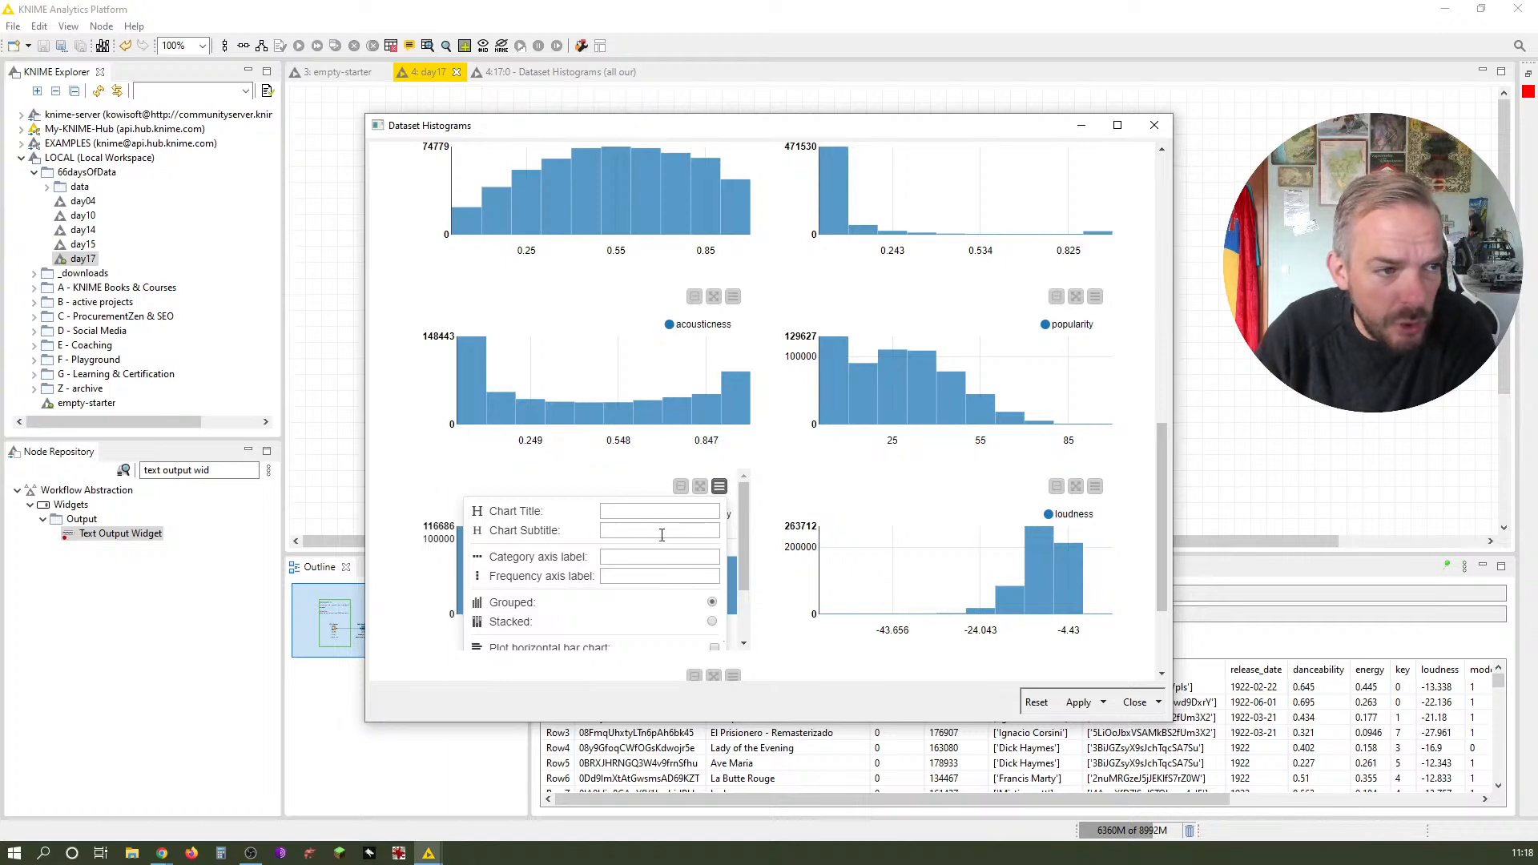
{"action": "left_click", "coordinate": [719, 486]}
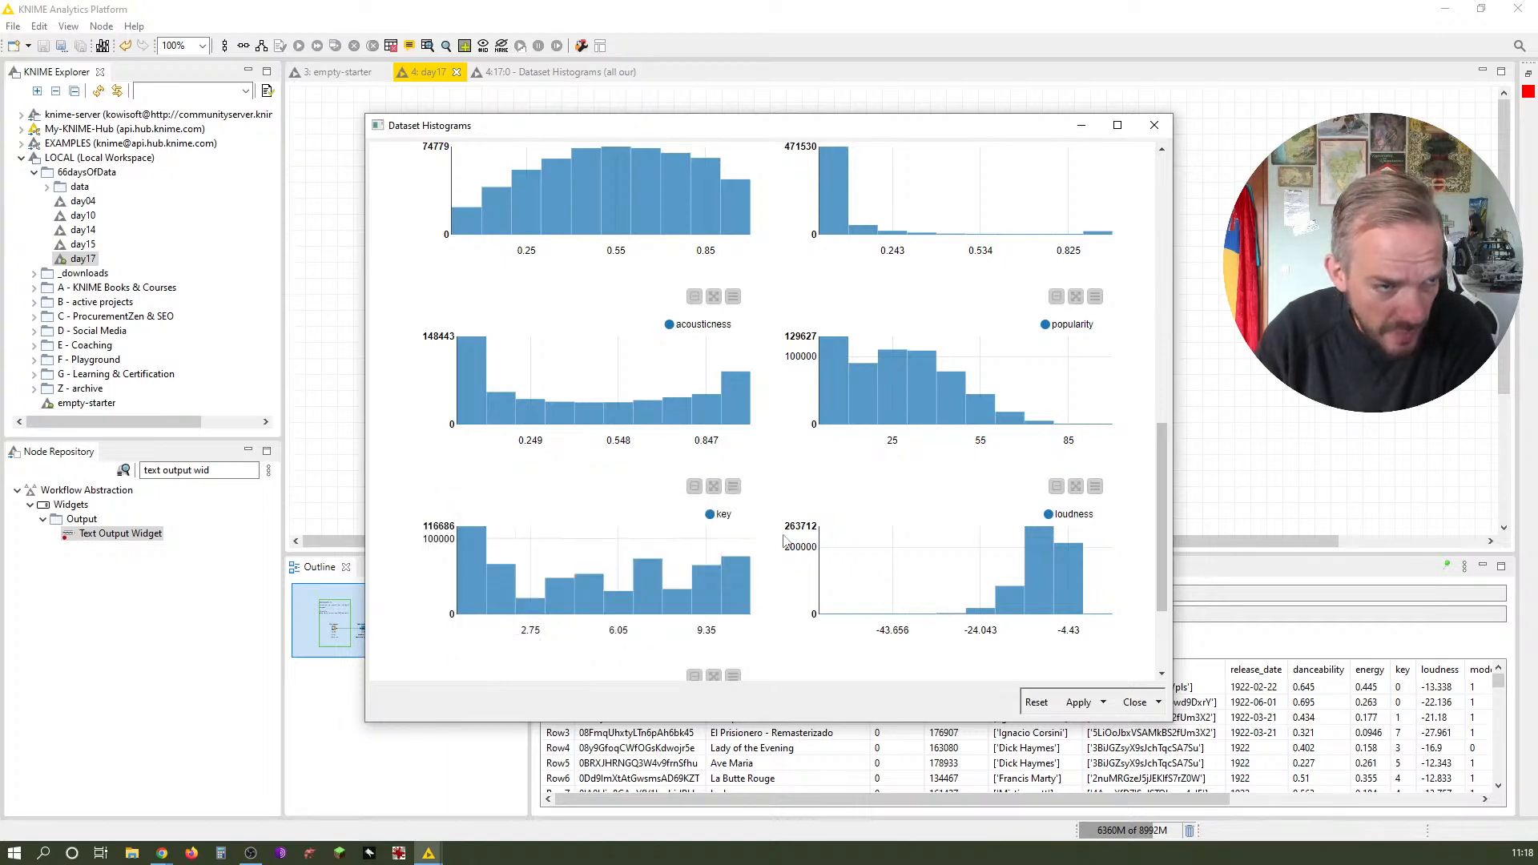
{"action": "scroll", "coordinate": [783, 541], "scroll_direction": "up", "scroll_amount": 10}
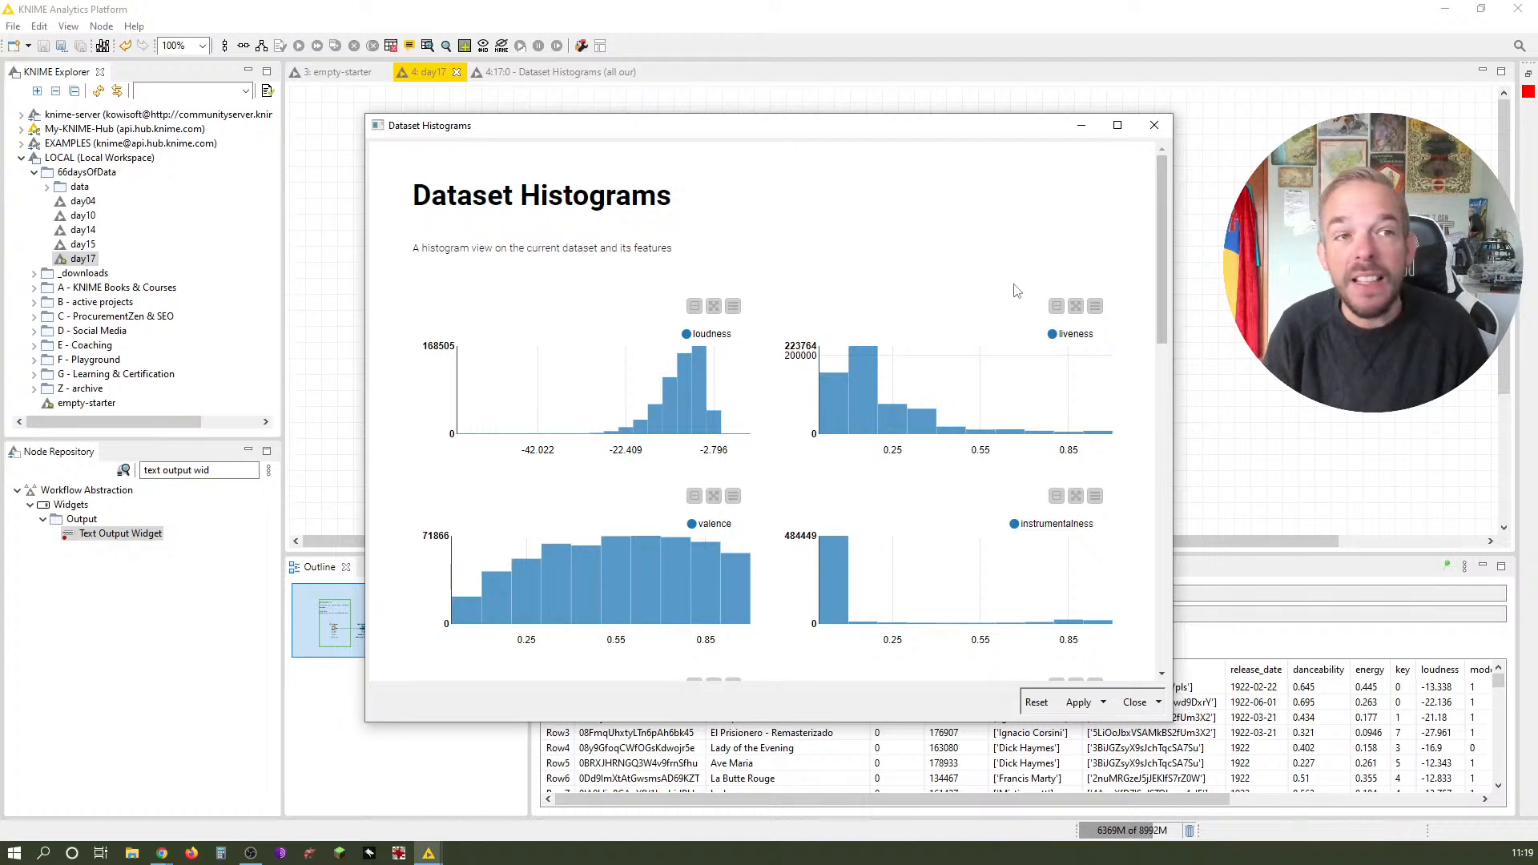
Close the interactive view and search the Node Repository for "widget"
{"action": "left_click", "coordinate": [1133, 702]}
{"action": "left_click", "coordinate": [90, 478]}
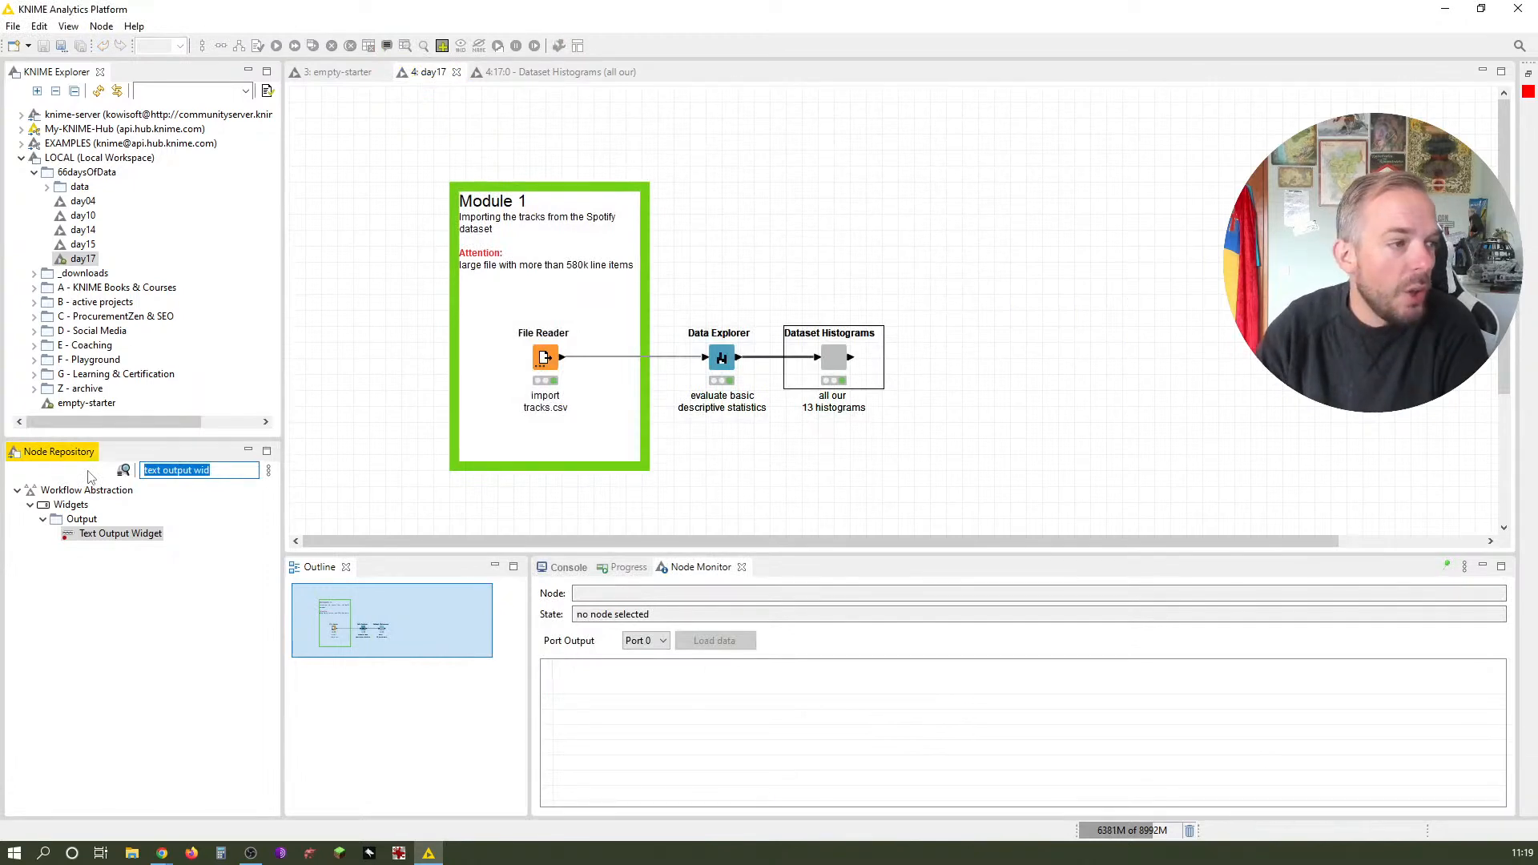
{"action": "type", "text": "widget"}
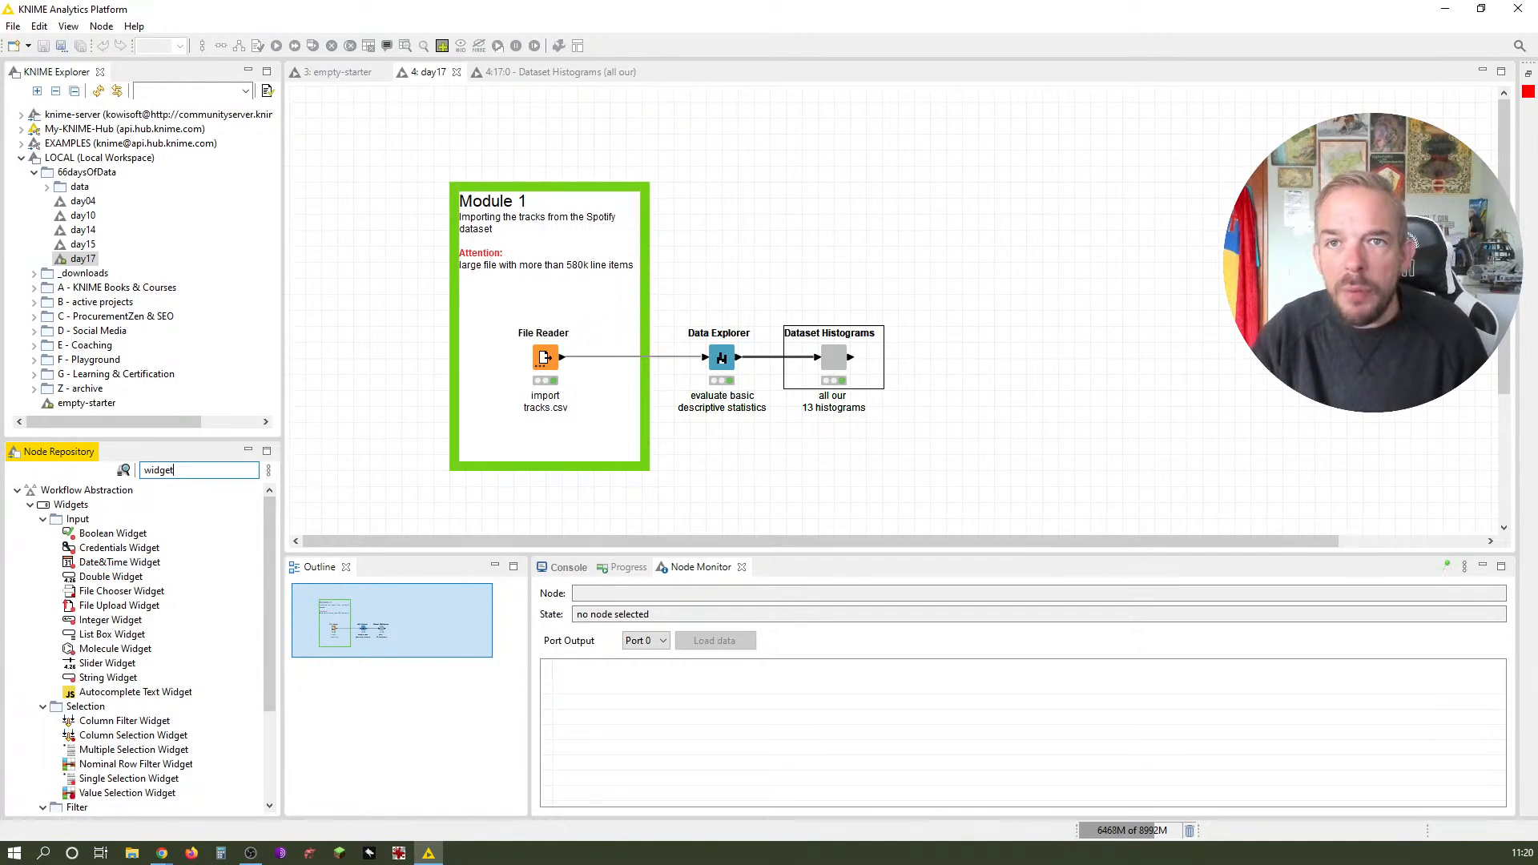
Switch to the KNIME blog article in Chrome and find the Day 17 and Day 18 tasks of the Histograms section
{"action": "key", "text": "alt+Tab"}
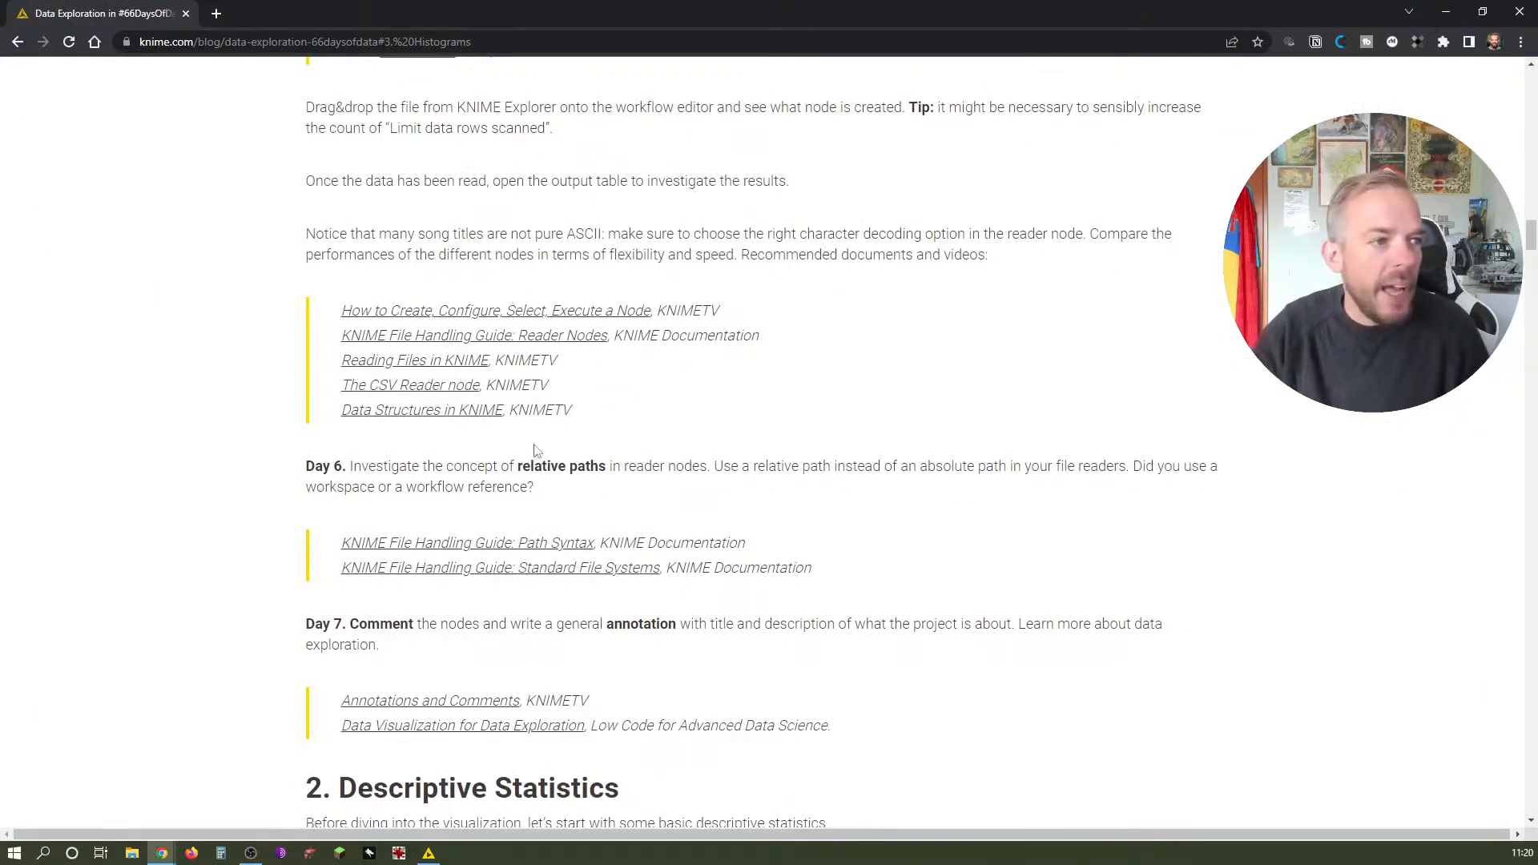
{"action": "scroll", "coordinate": [737, 558], "scroll_direction": "down", "scroll_amount": 2}
{"action": "scroll", "coordinate": [737, 558], "scroll_direction": "down", "scroll_amount": 20}
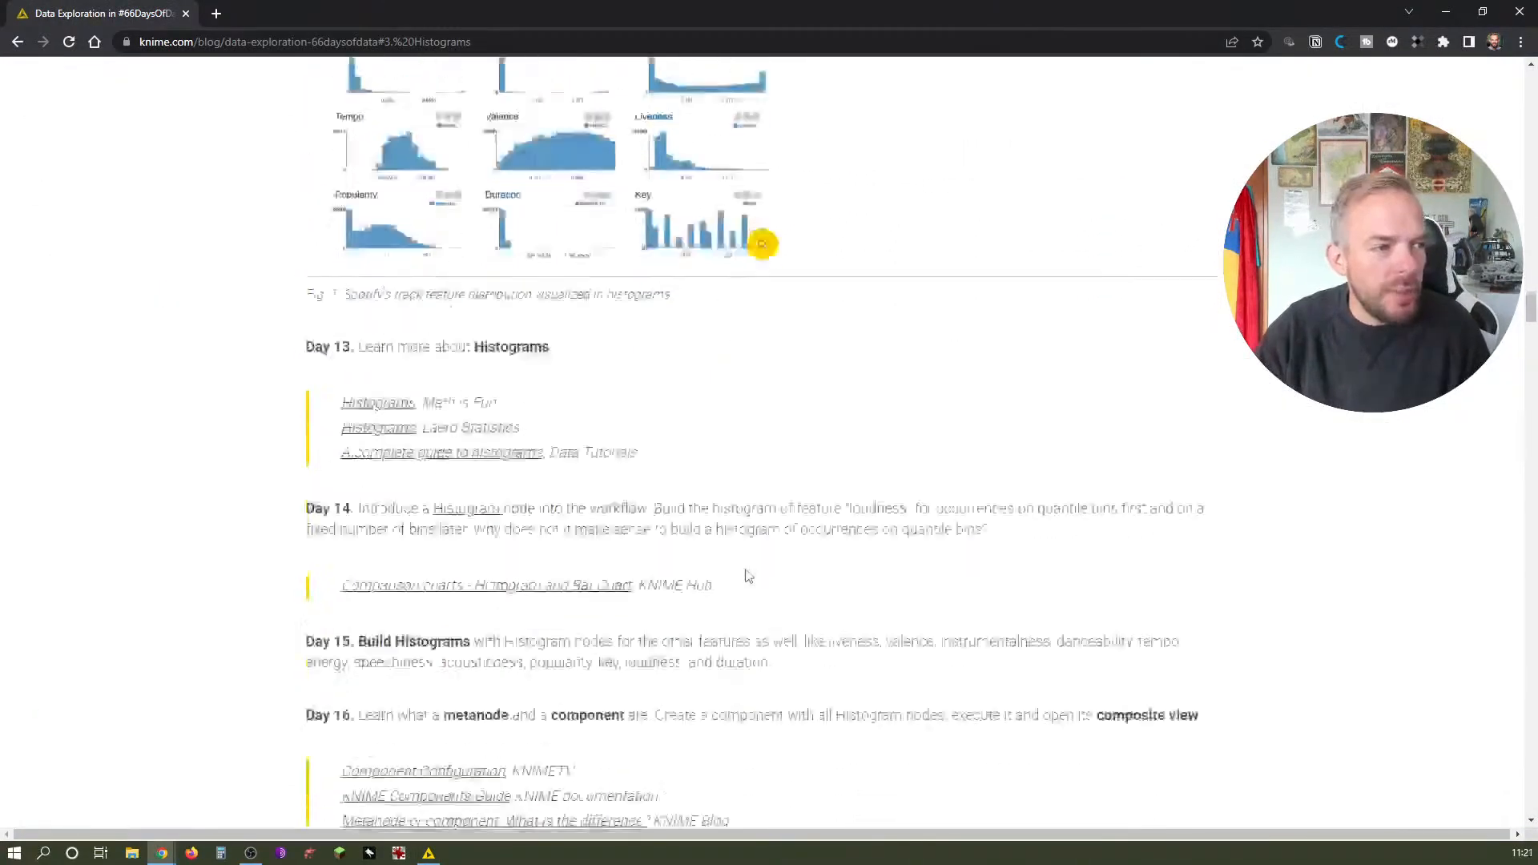
{"action": "scroll", "coordinate": [753, 576], "scroll_direction": "up", "scroll_amount": 3}
{"action": "scroll", "coordinate": [753, 577], "scroll_direction": "up", "scroll_amount": 2}
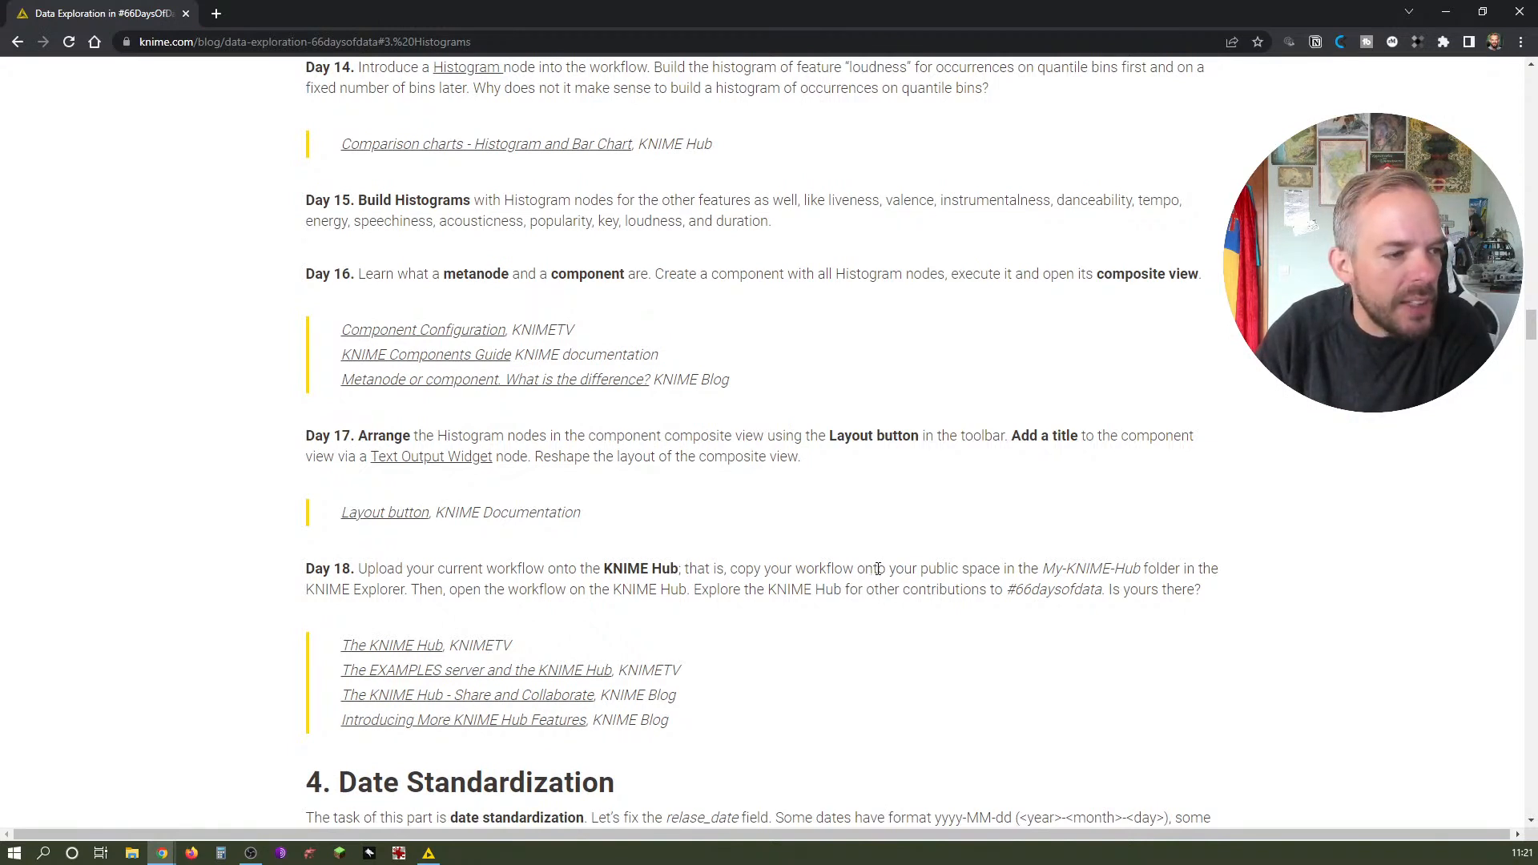
Read the Day 18 task and the upcoming Date Standardization tasks for Days 19 to 23, including the start of Ungrouping and Aggregations
{"action": "scroll", "coordinate": [878, 569], "scroll_direction": "down", "scroll_amount": 2}
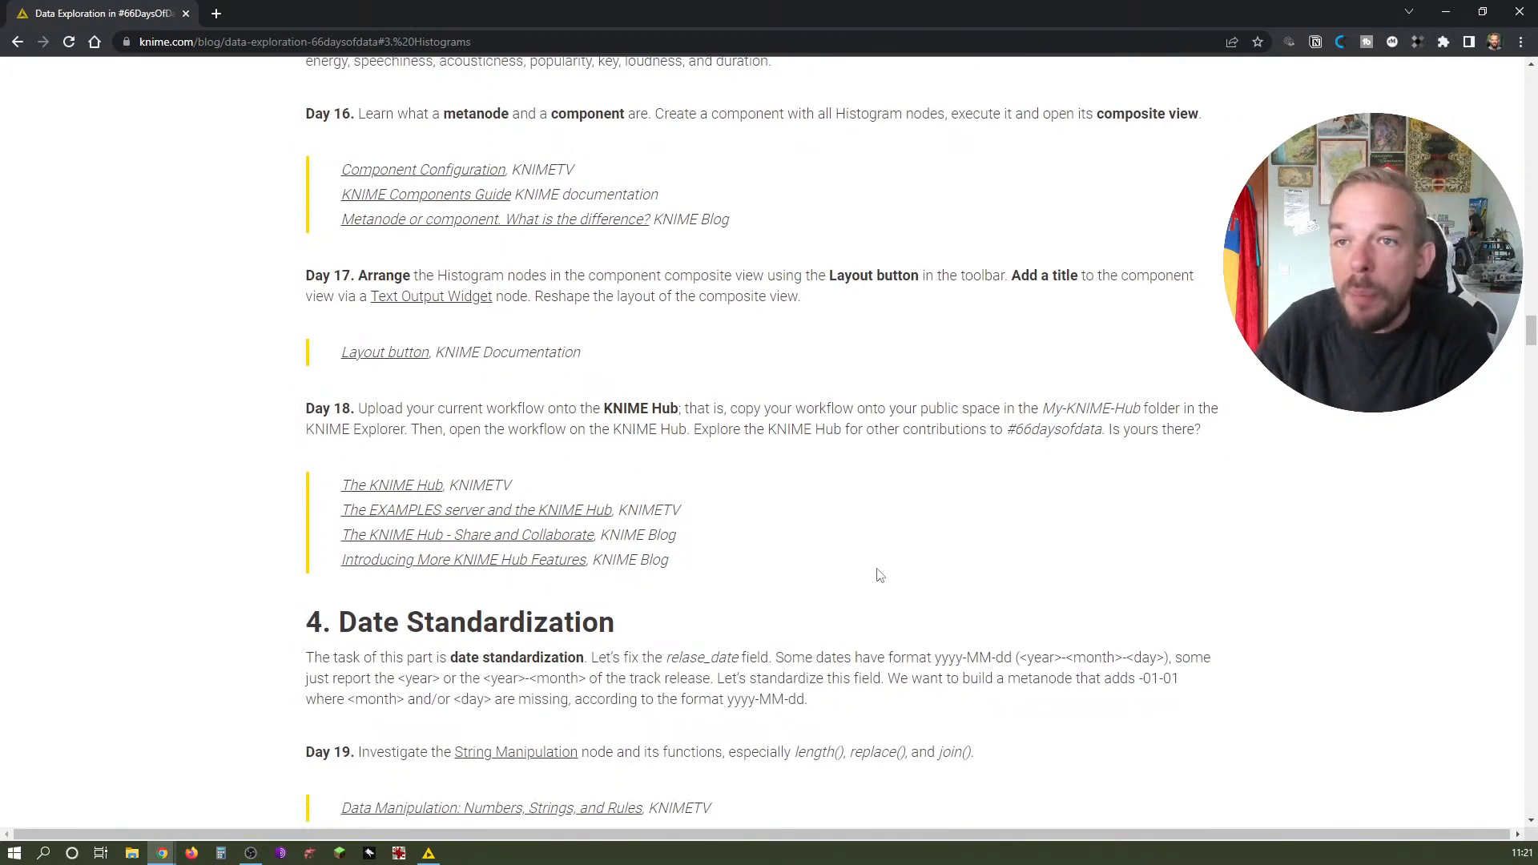
{"action": "scroll", "coordinate": [881, 575], "scroll_direction": "down", "scroll_amount": 5}
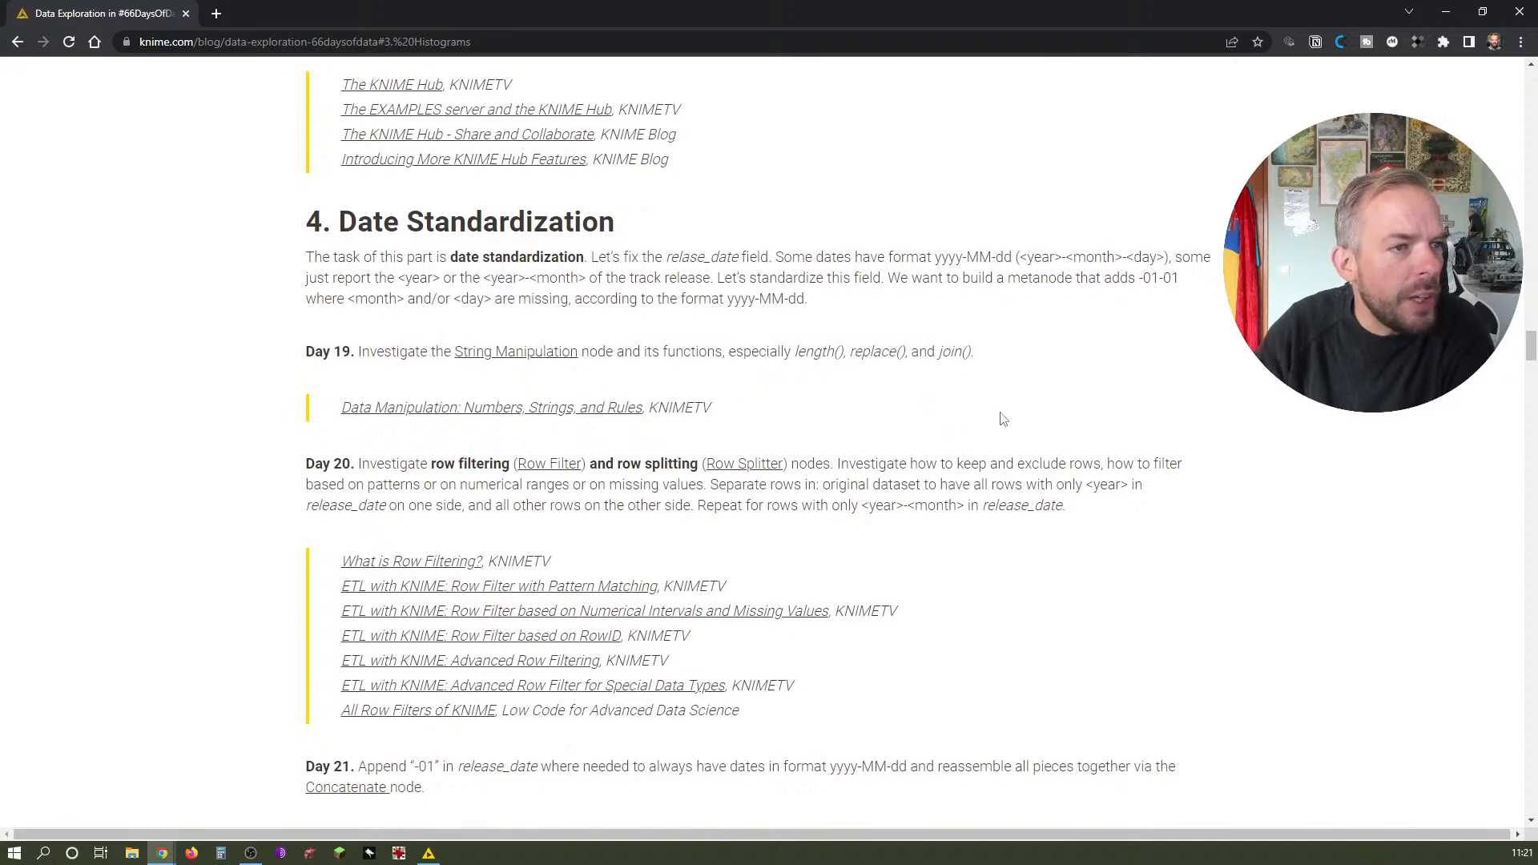
{"action": "scroll", "coordinate": [1000, 416], "scroll_direction": "down", "scroll_amount": 6}
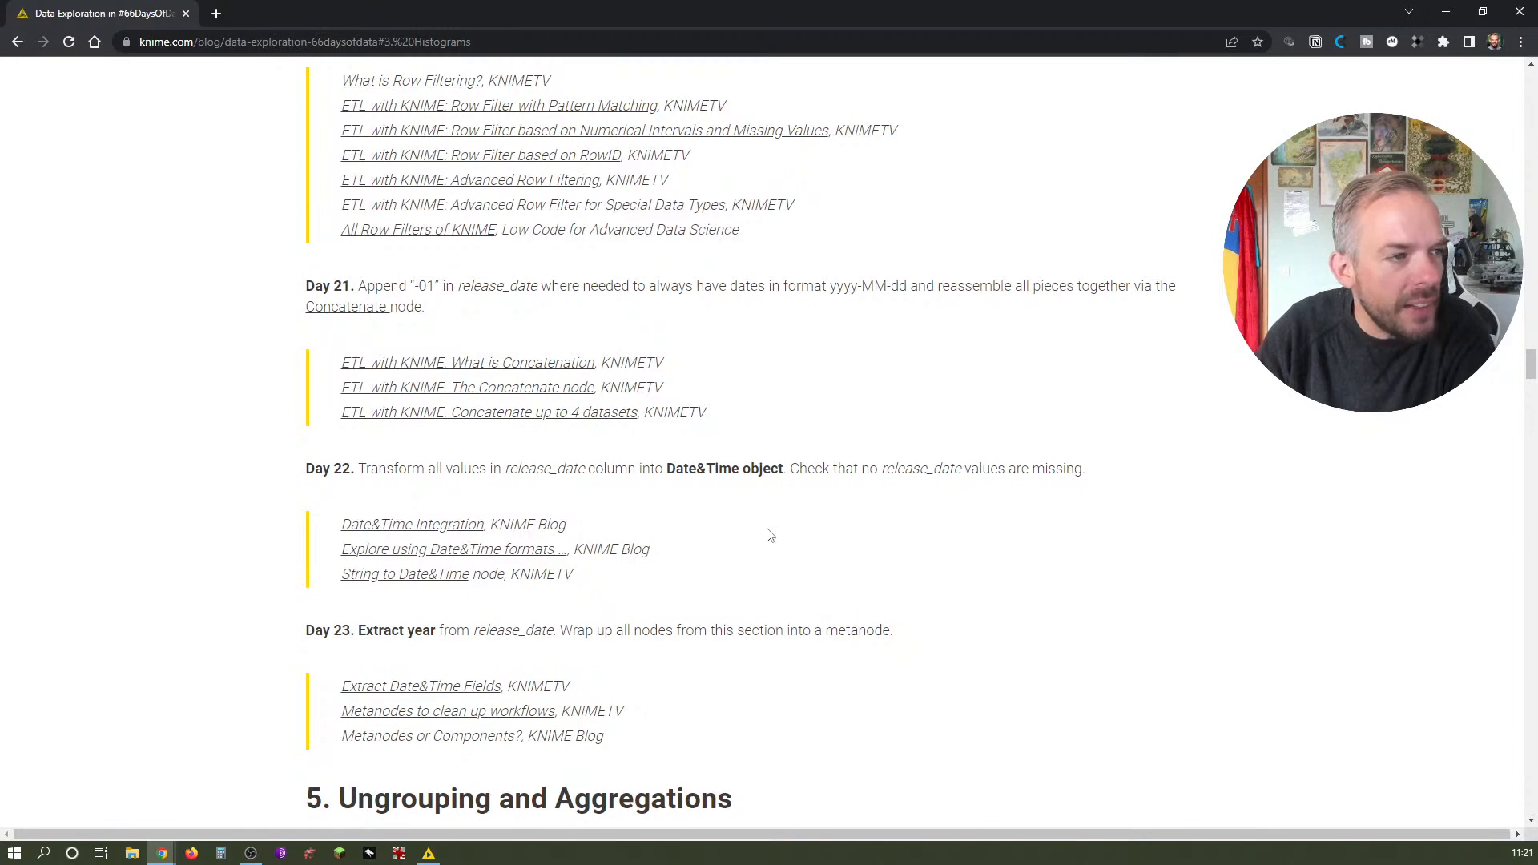
{"action": "scroll", "coordinate": [783, 508], "scroll_direction": "down", "scroll_amount": 3}
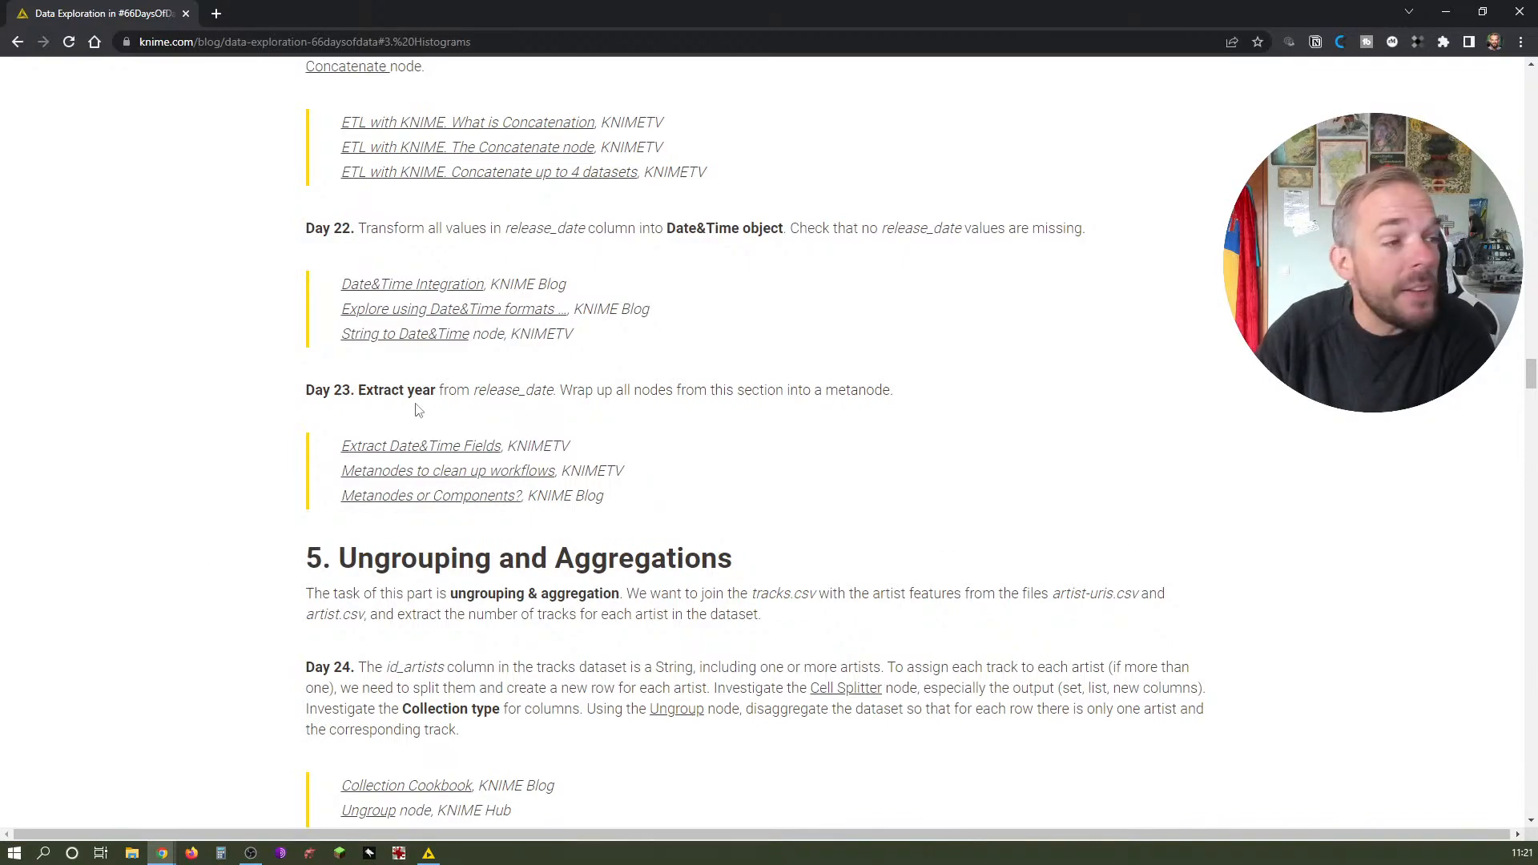
{"action": "scroll", "coordinate": [415, 409], "scroll_direction": "up", "scroll_amount": 15}
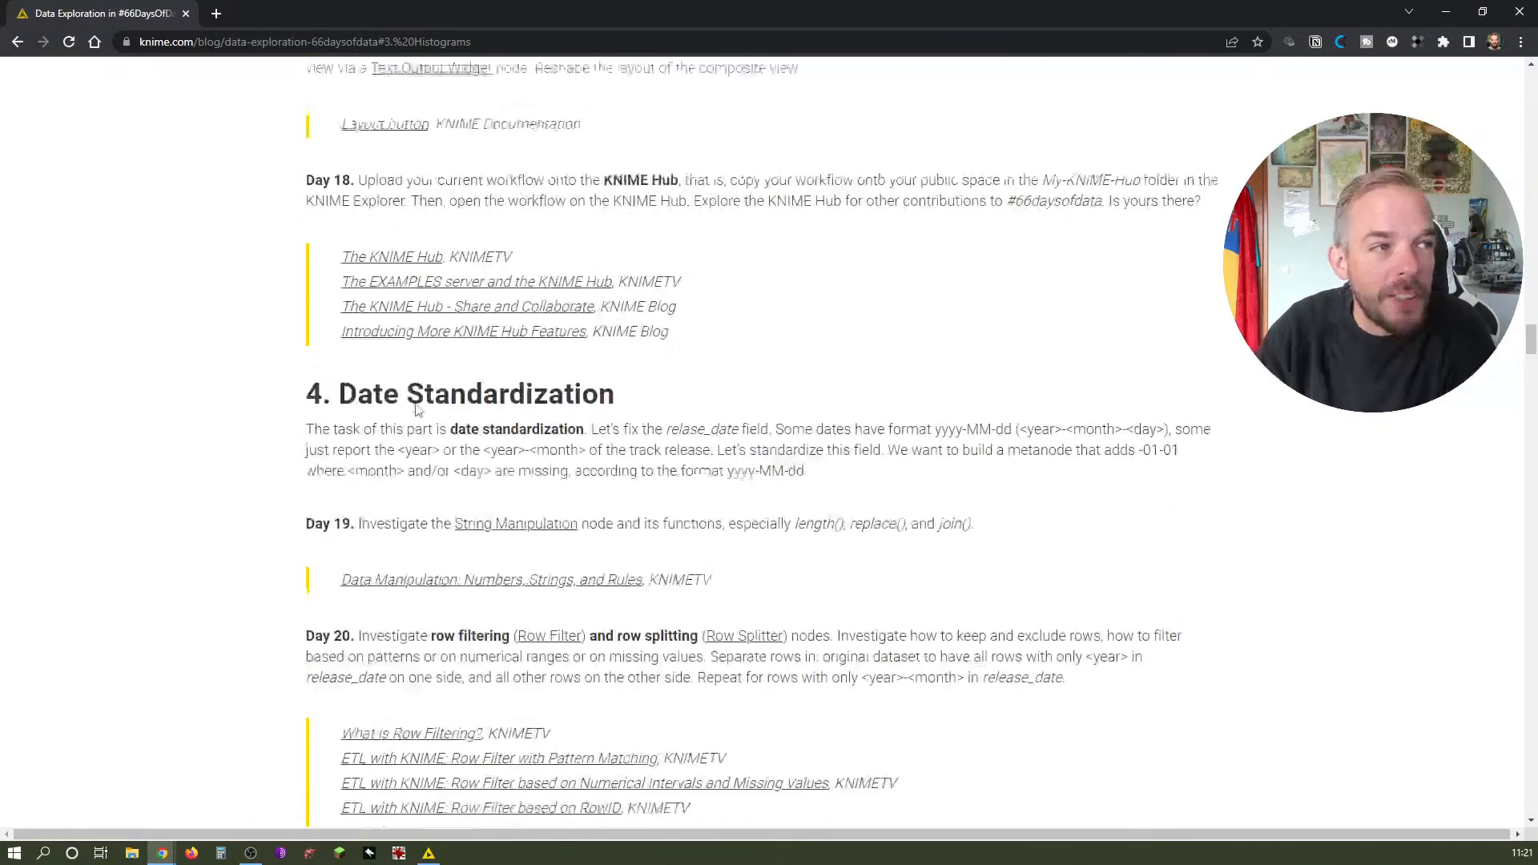